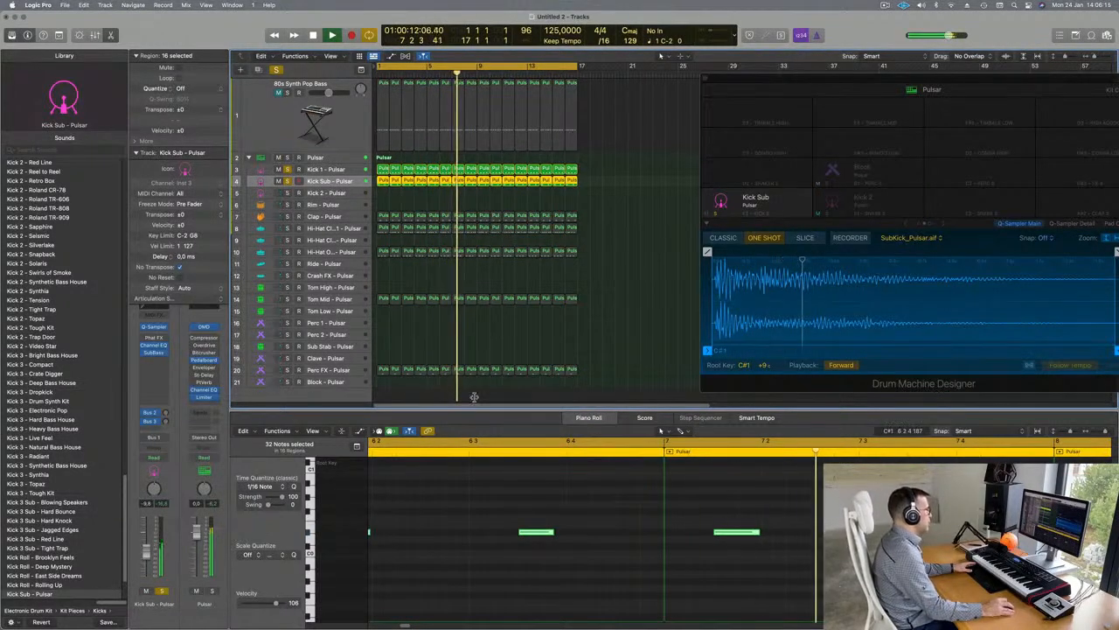
Solo the Clap and Hi-Hat Closed 1 tracks alongside the kicks during playback and examine the hi-hat's note pattern
click(330, 217)
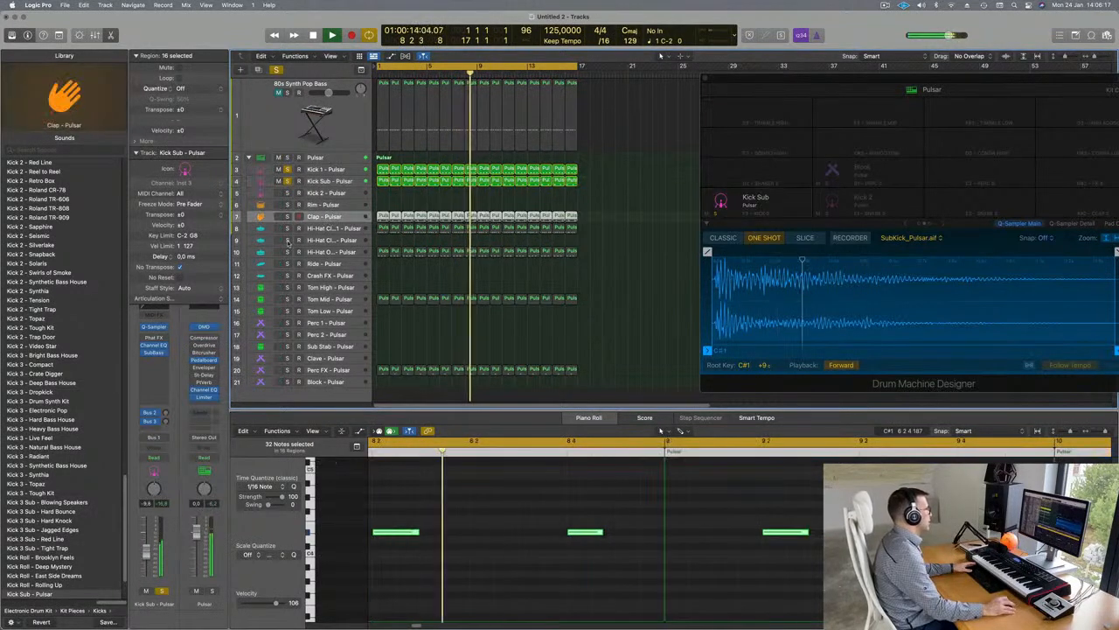
click(344, 229)
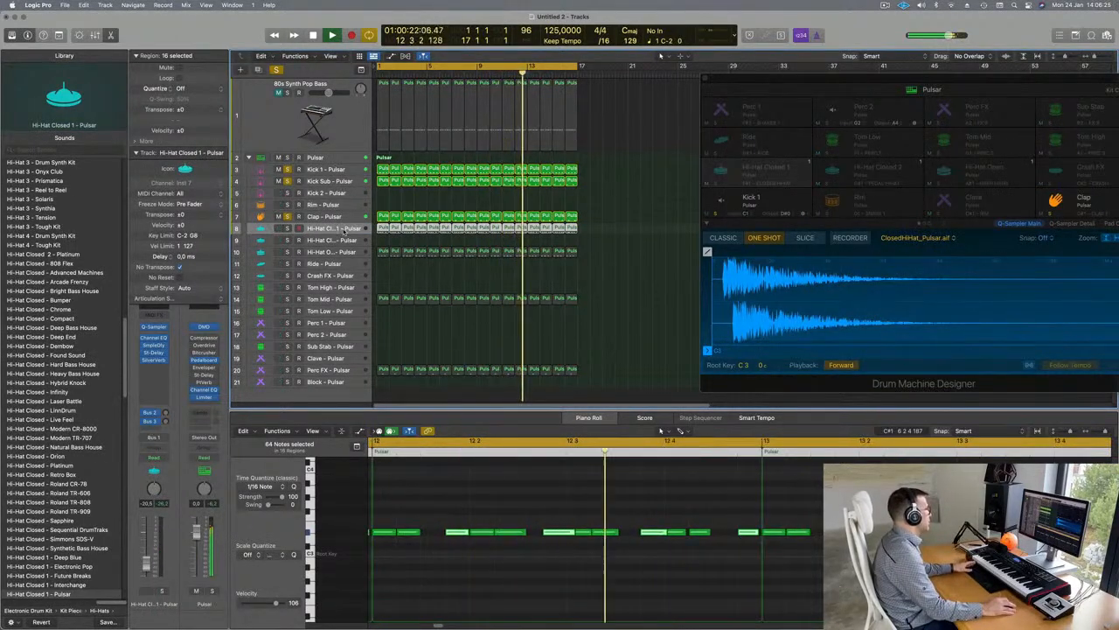
key(s)
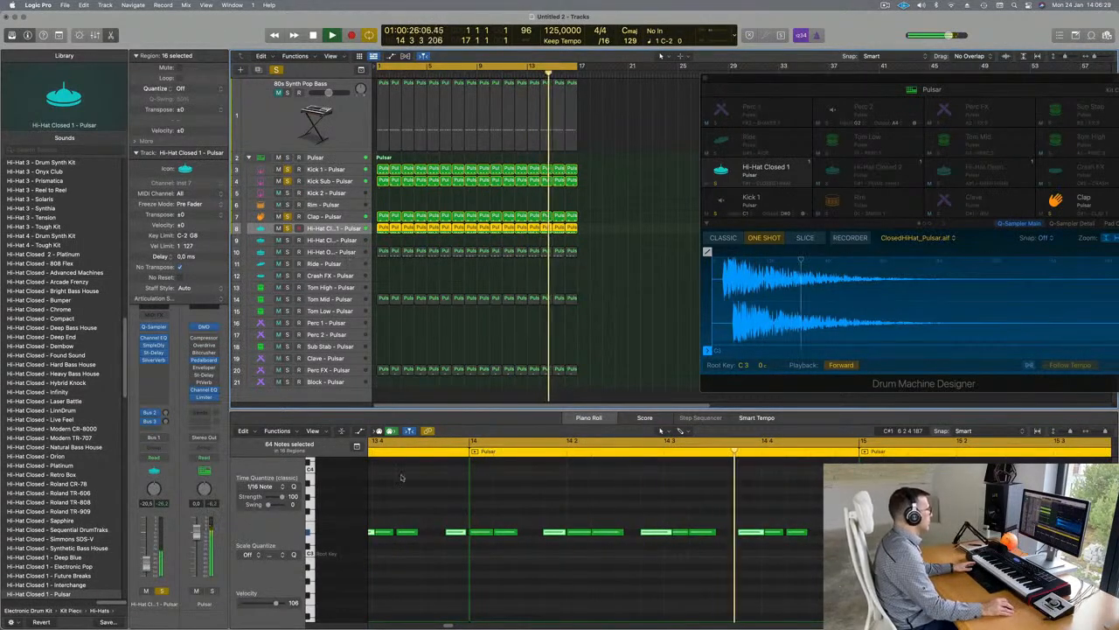
click(561, 500)
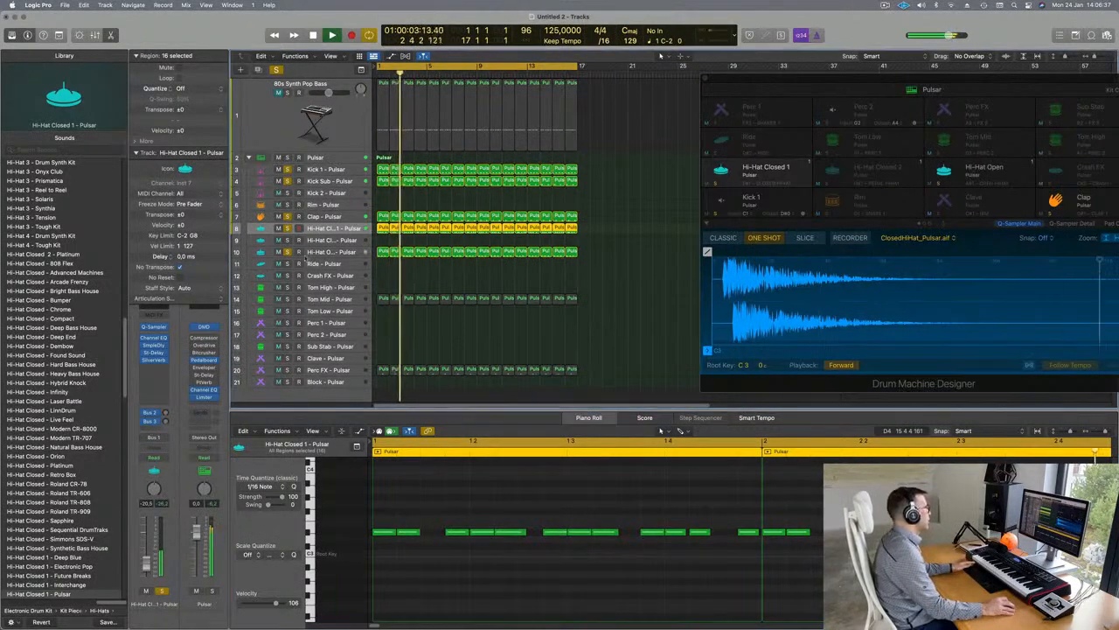
Solo the Hi-Hat Open and Tom Mid tracks as well and examine the tom's notes in the Piano Roll
click(286, 252)
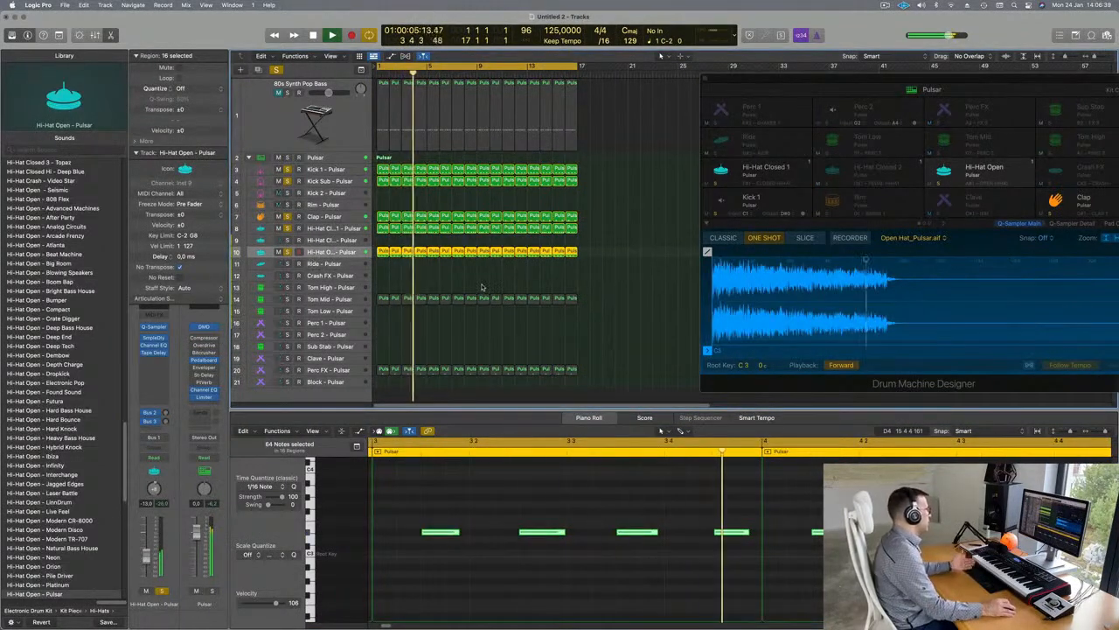
click(286, 299)
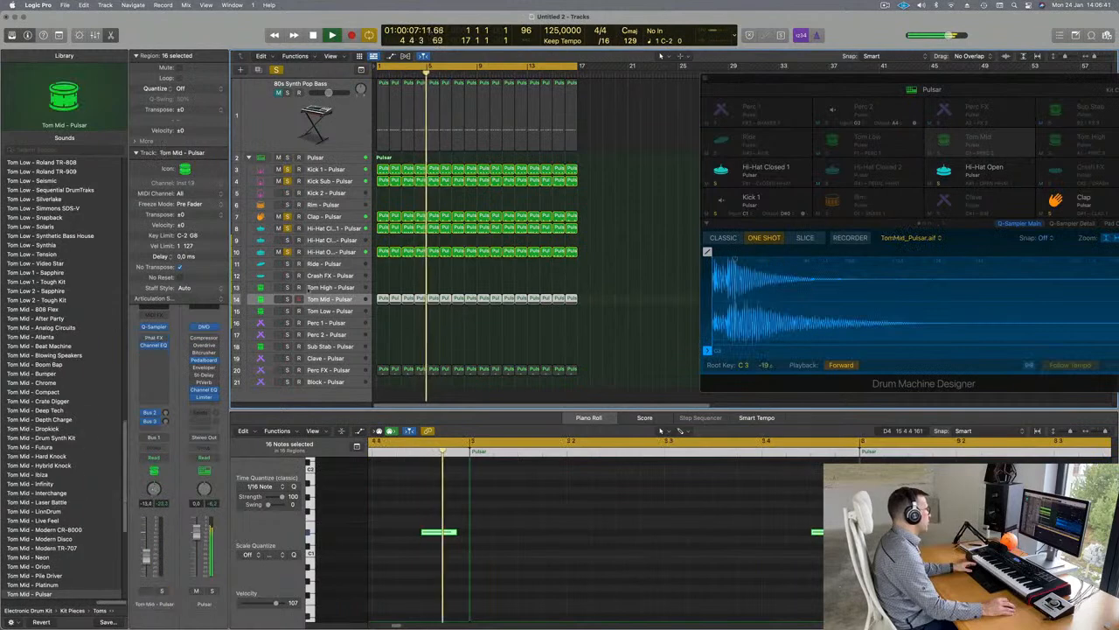
click(287, 299)
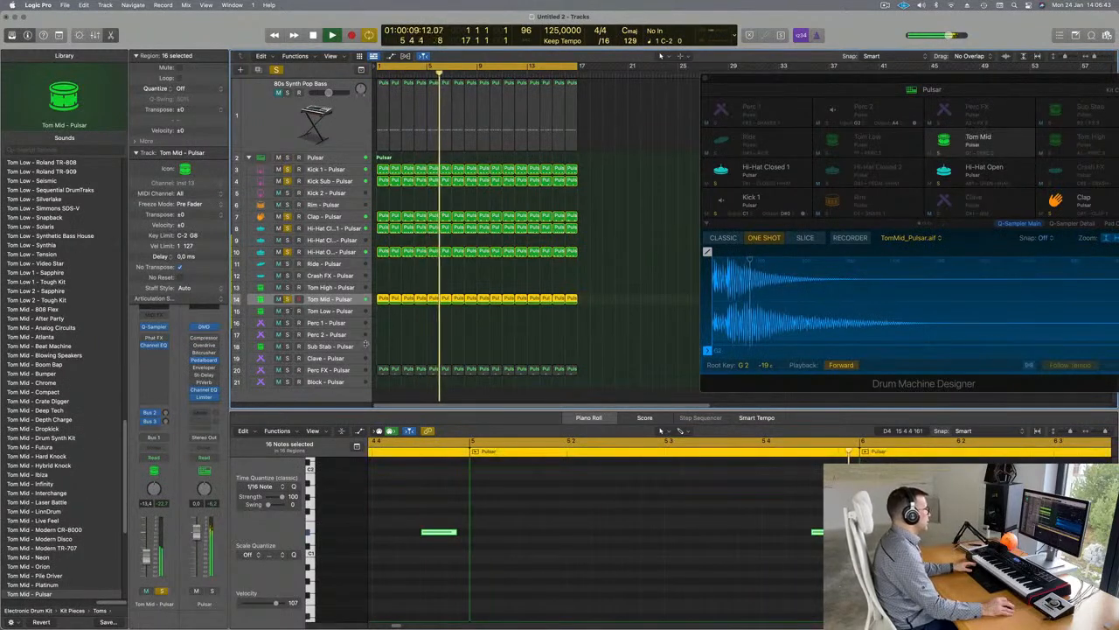
click(405, 516)
scroll(409, 516, left, 2)
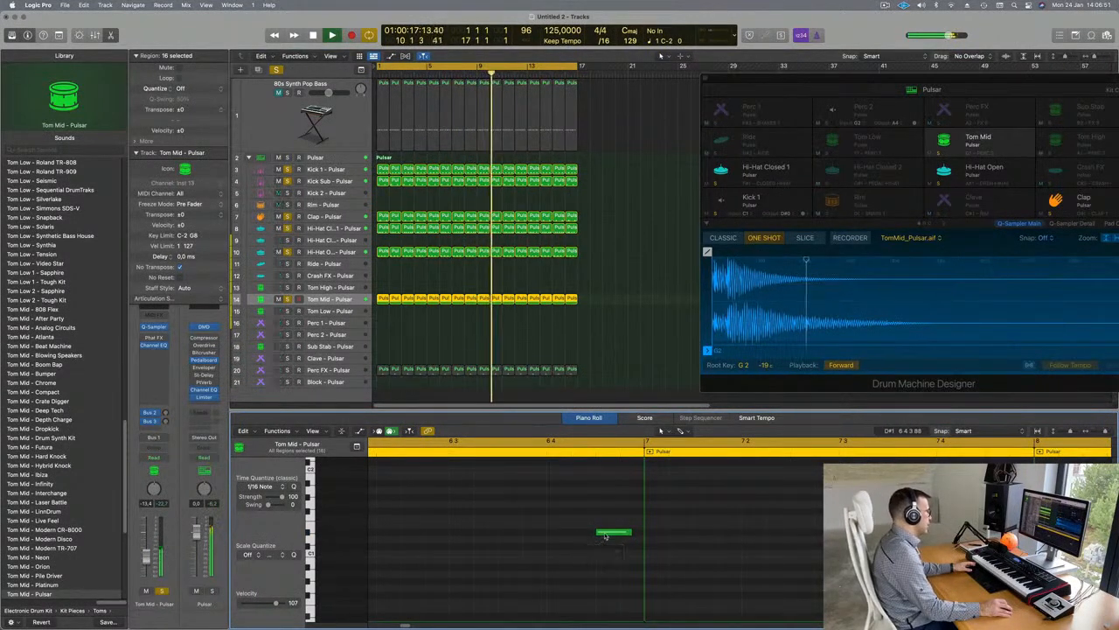
Clear all drum solos, unmute the 80s Synth Pop Bass track and replay the arrangement from the beginning
scroll(292, 368, down, 1)
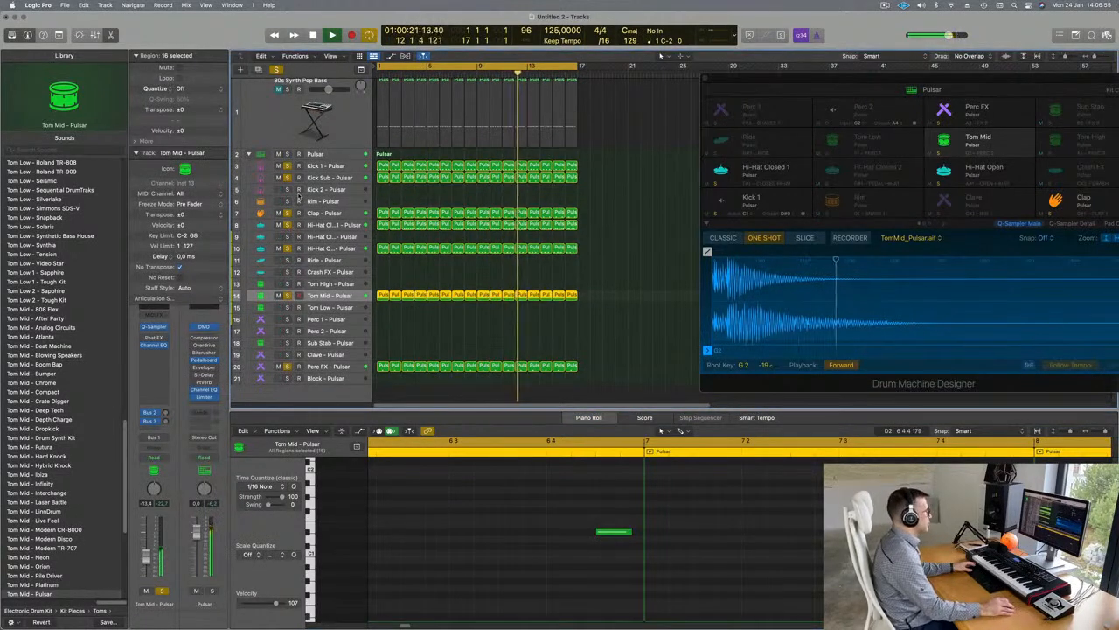
scroll(300, 224, up, 1)
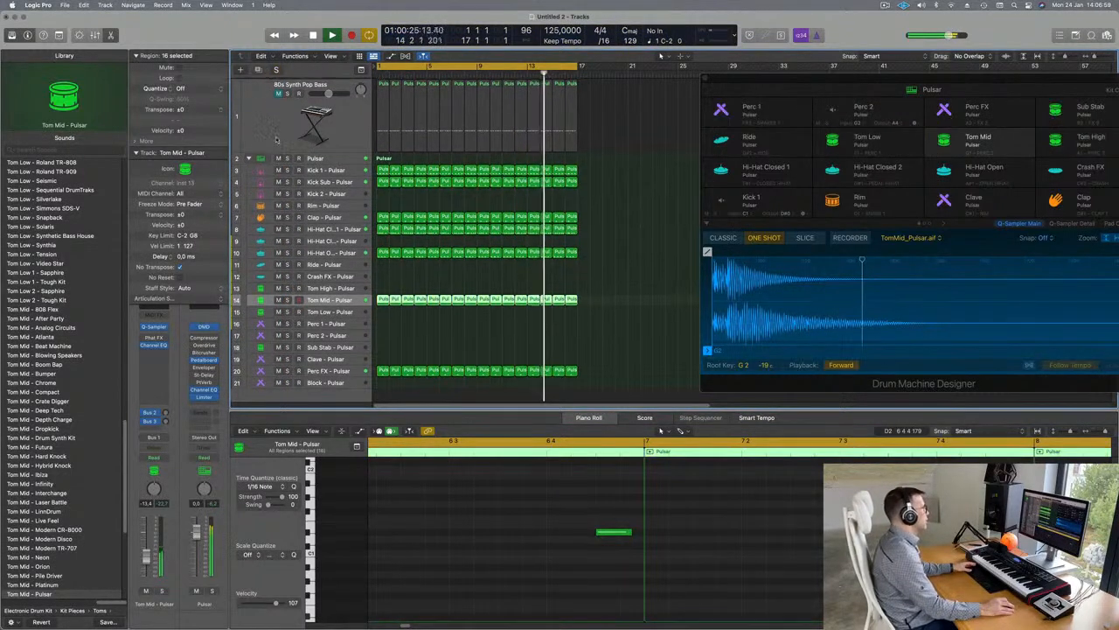
click(278, 92)
key(space)
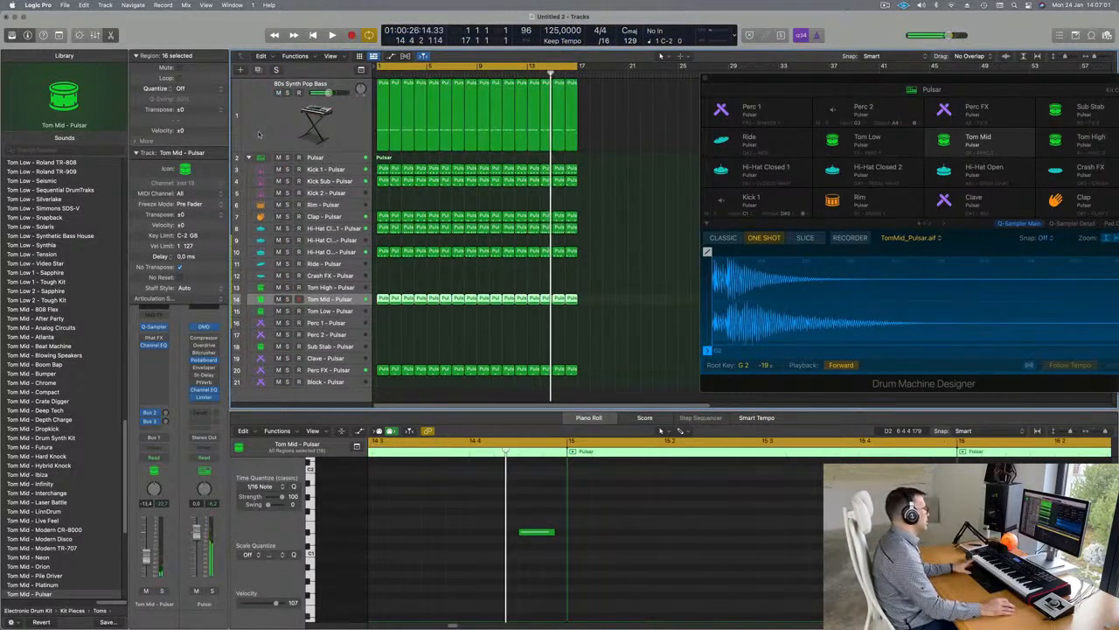
key(Return)
key(space)
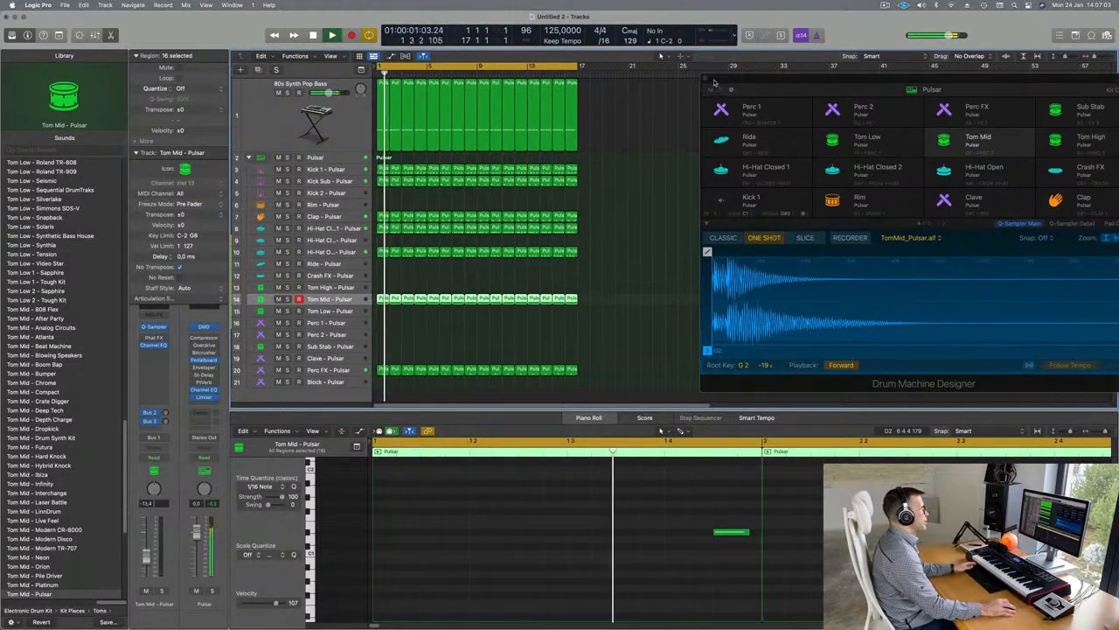
Add a Channel EQ to the 80s Synth Pop Bass track and boost its low shelf by 2.1 dB at 93 Hz
click(710, 87)
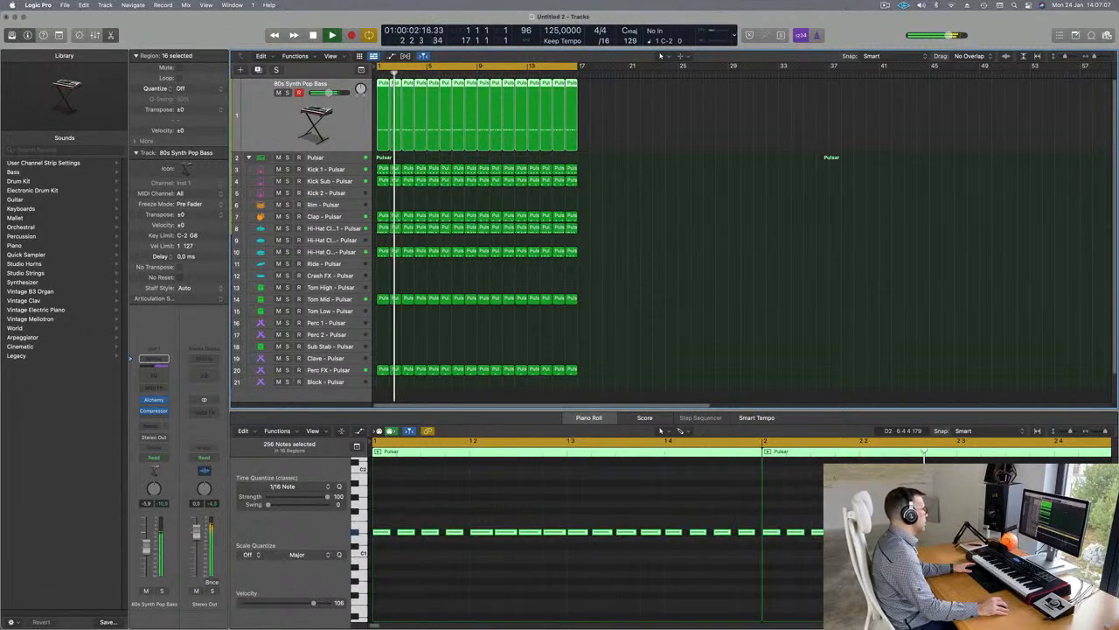
click(155, 371)
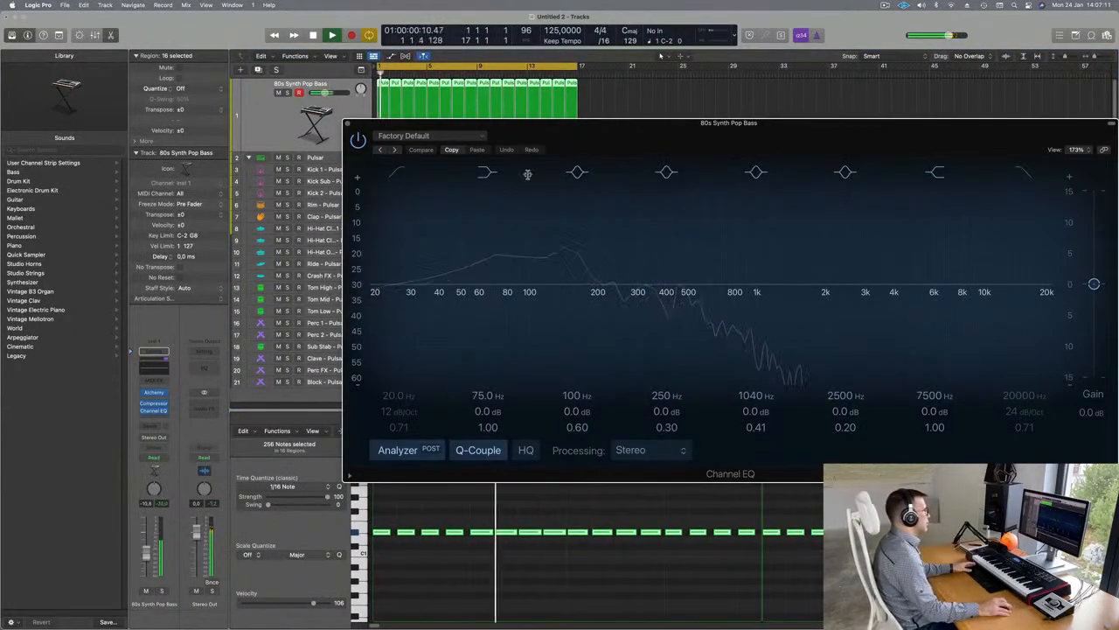
drag(492, 411, 479, 390)
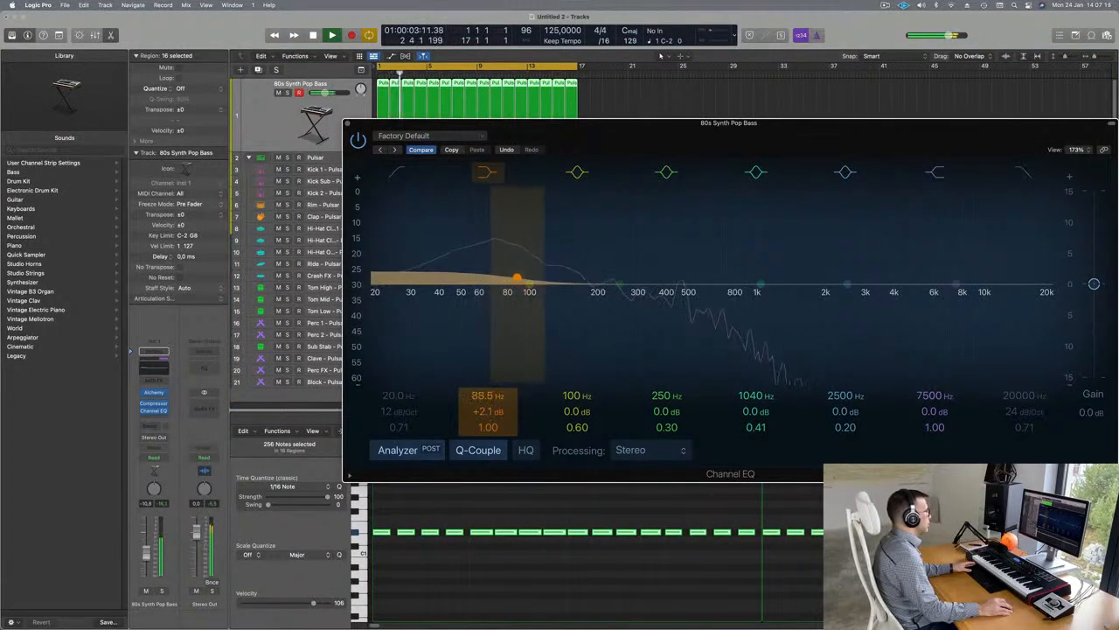
key(Return)
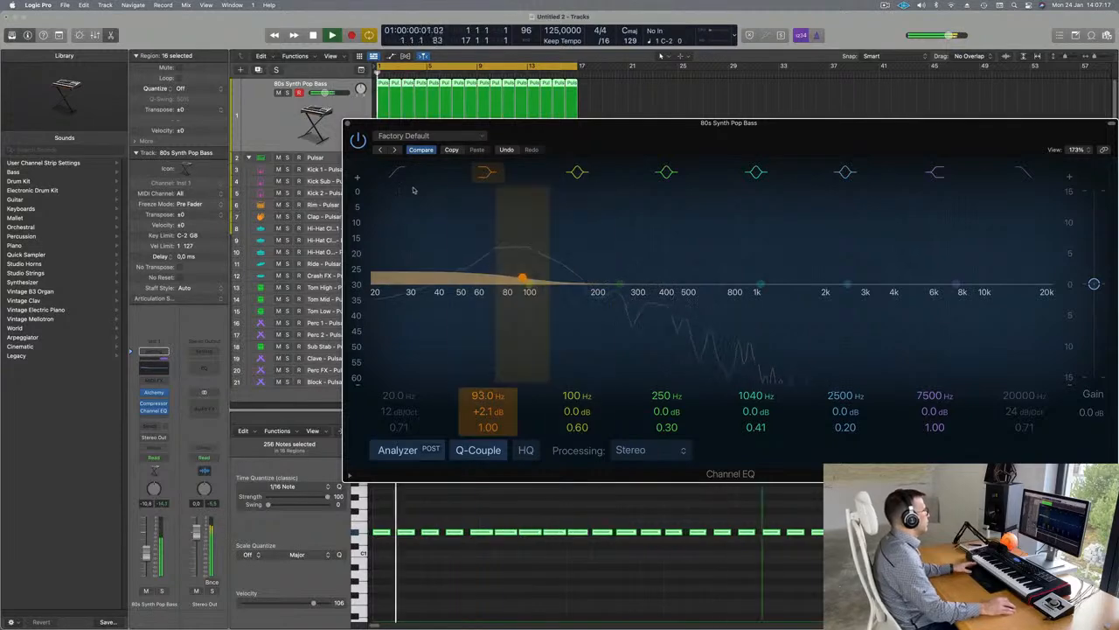
click(347, 122)
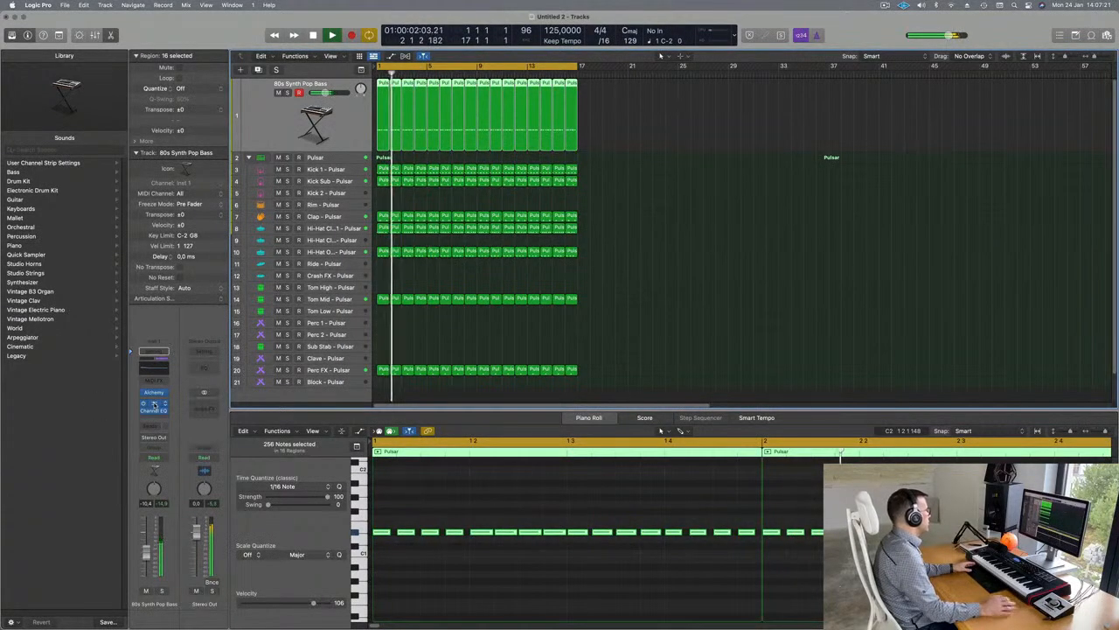
Check the bass track's side-chained Compressor during playback, close it and replay the arrangement from the beginning
click(155, 405)
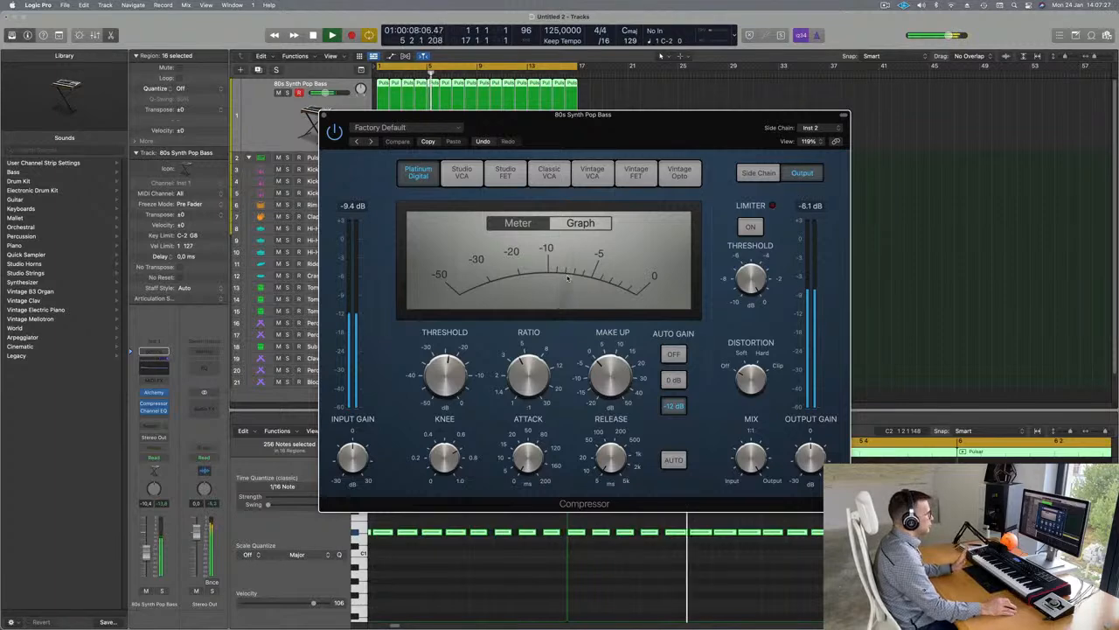
click(323, 115)
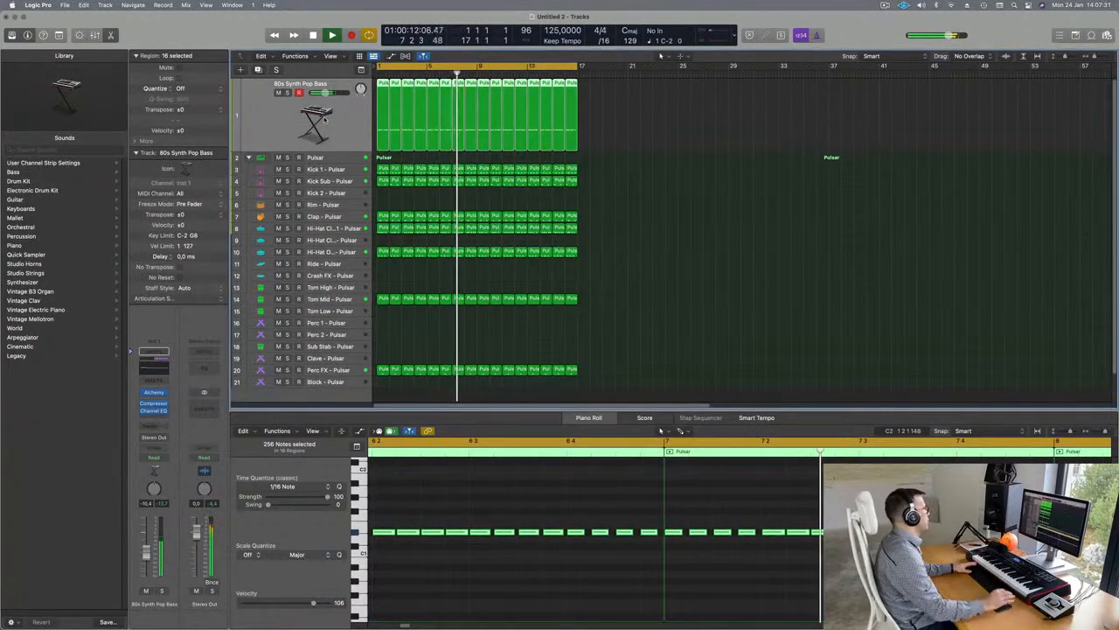
key(space)
key(space)
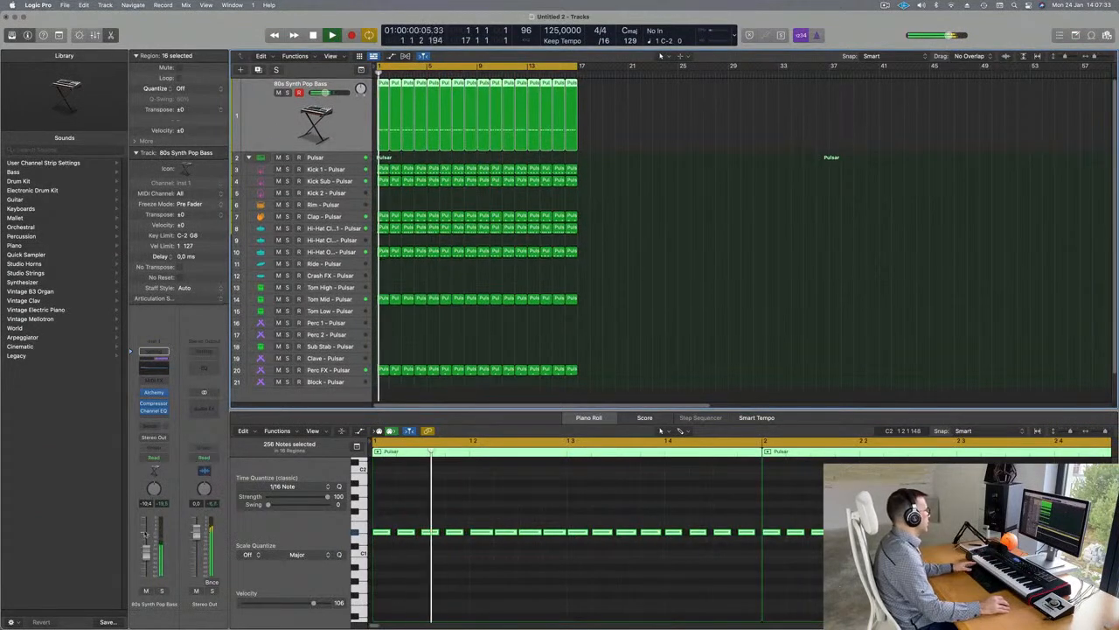
Open the bass track's Alchemy synth and set its Filter Decay to 41.7 %
click(154, 393)
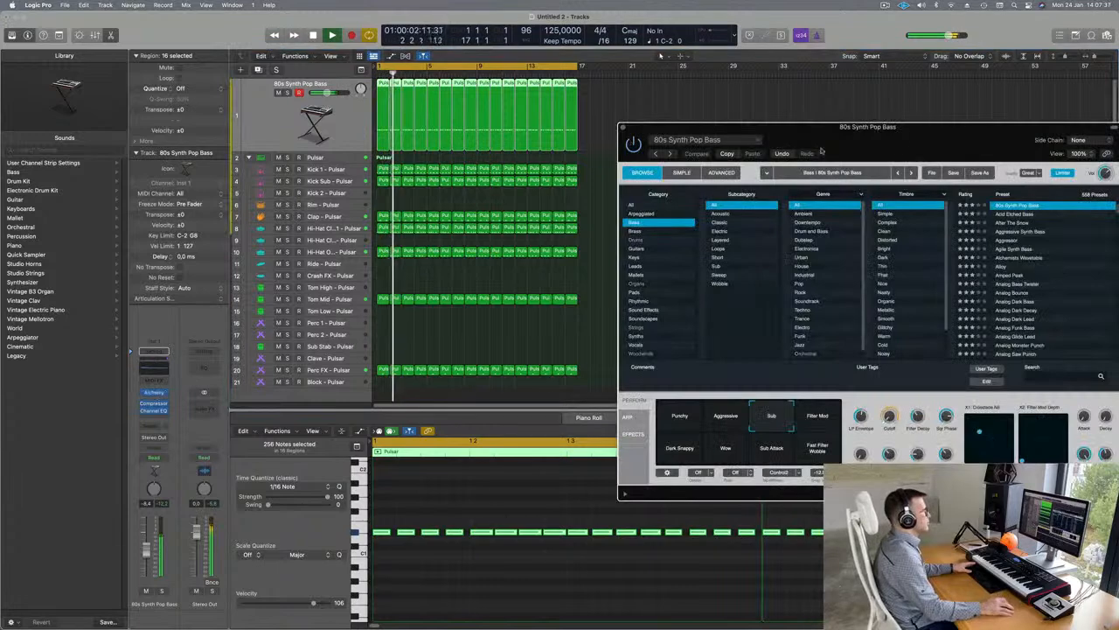
drag(900, 138, 610, 143)
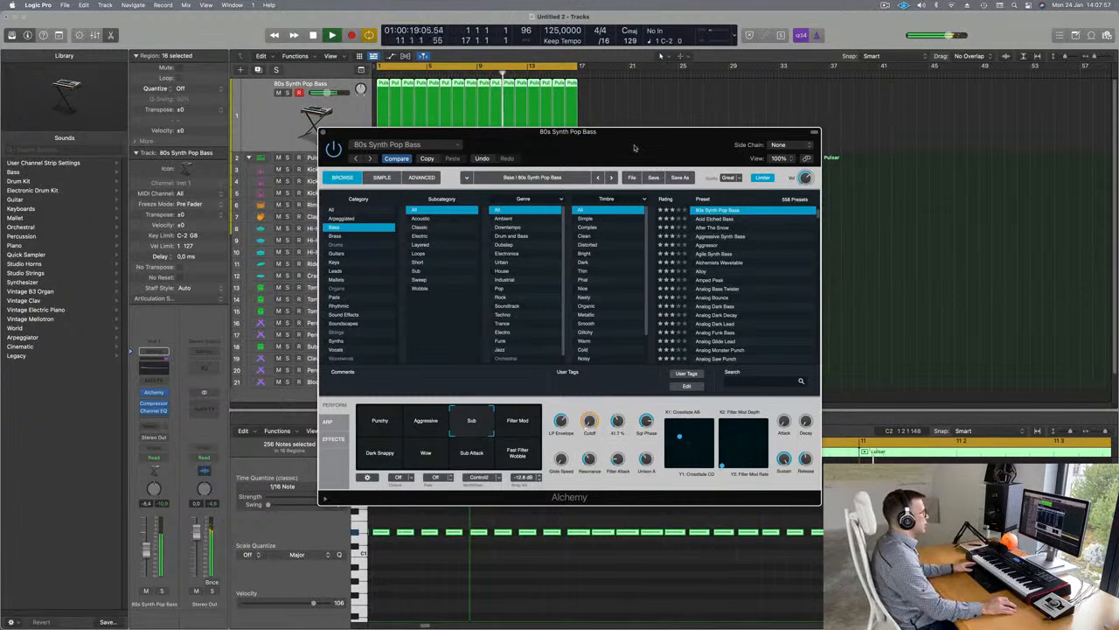
drag(640, 154, 668, 198)
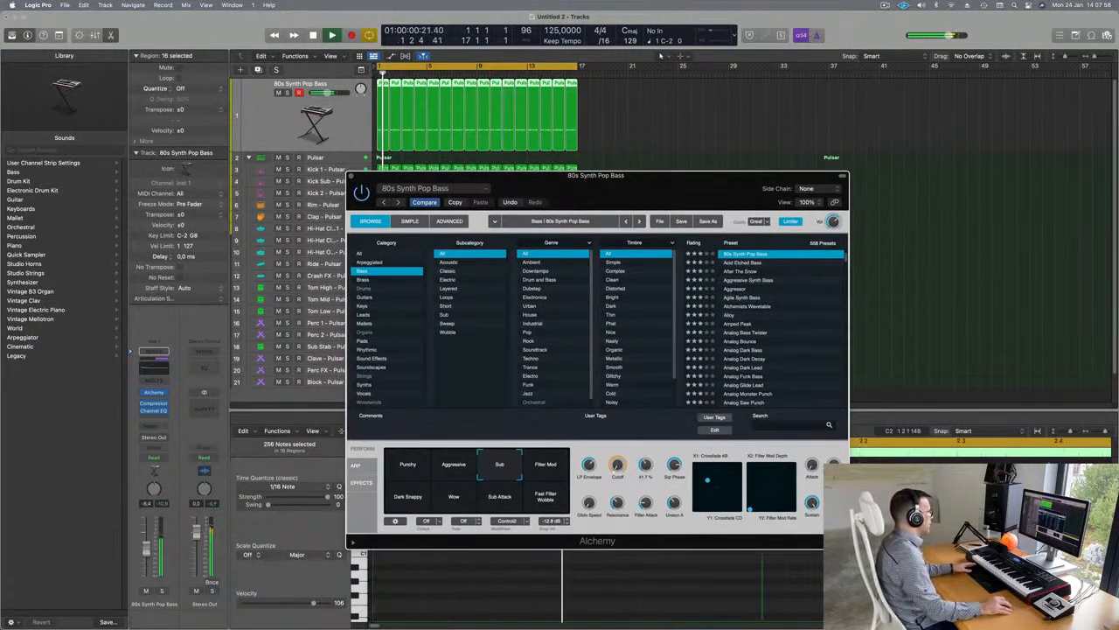
Raise the bass track's volume slightly and tweak Alchemy's LP Envelope while replaying from the beginning
click(145, 548)
drag(640, 184, 694, 153)
key(Return)
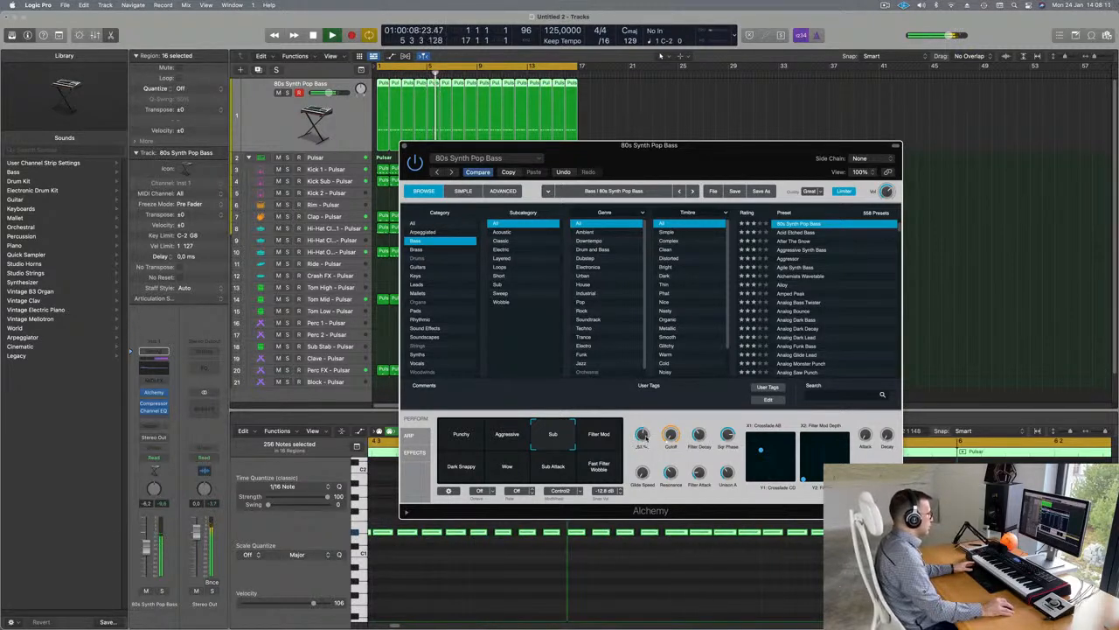
drag(697, 157, 870, 99)
key(Return)
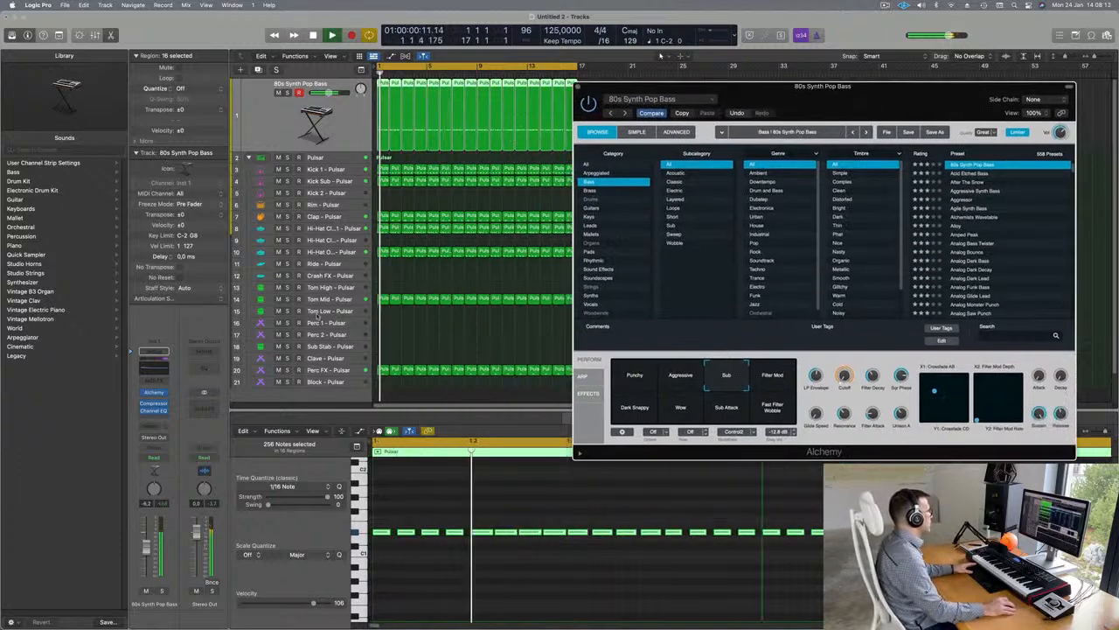
Lower the Hi-Hat Closed 1 track's volume to about -27.5 dB and the Hi-Hat Open track's to about -15.6 dB
click(335, 226)
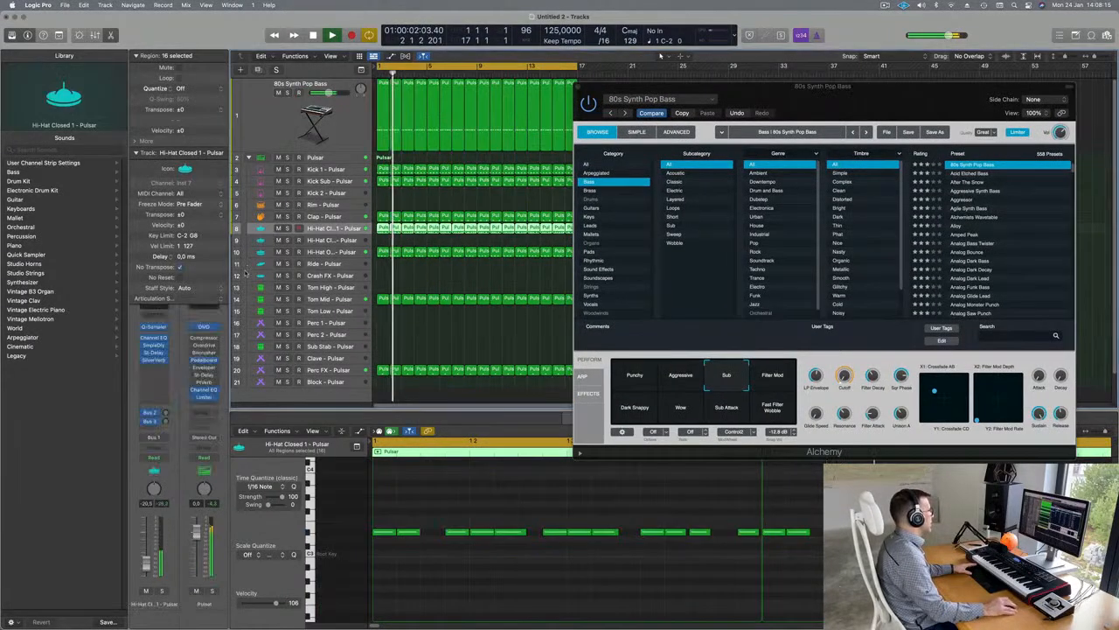
drag(147, 552, 146, 573)
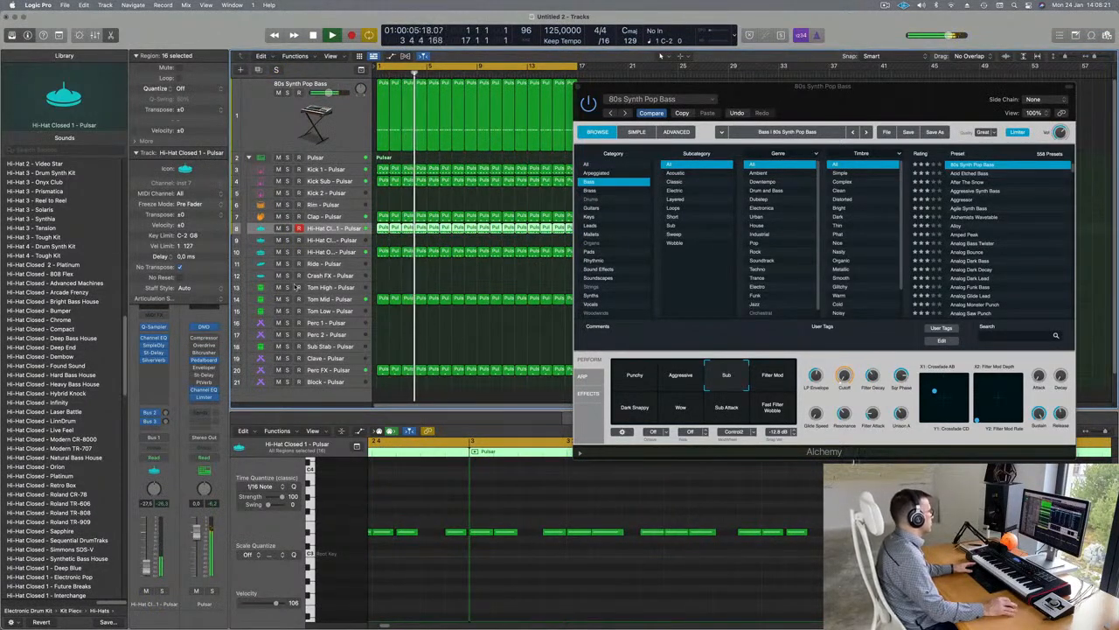
click(349, 254)
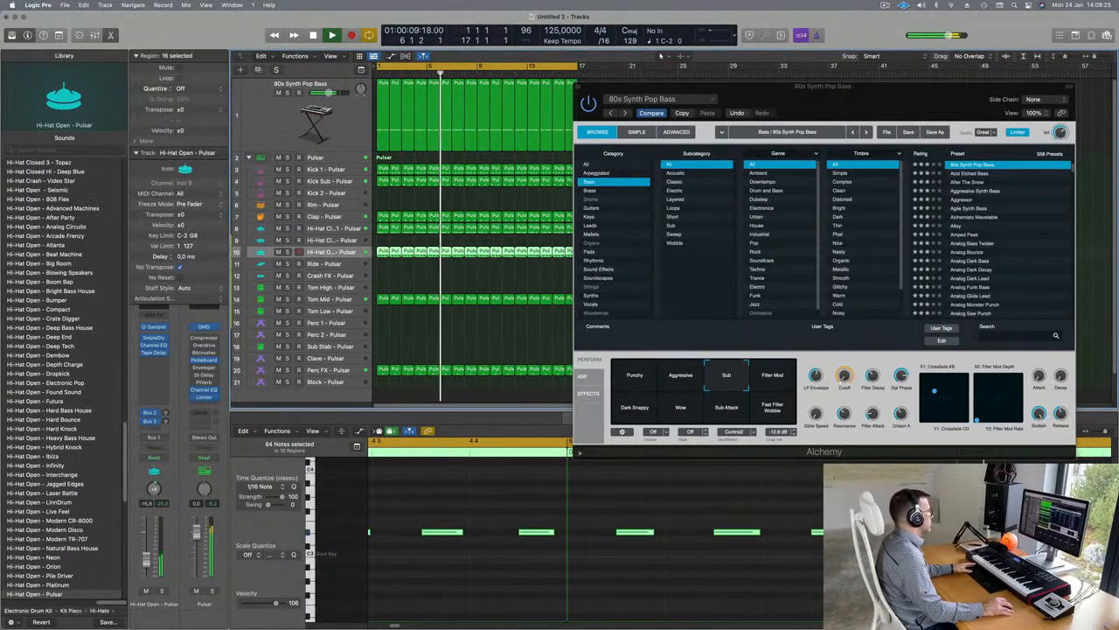
Boost the low shelf at 75 Hz by 4.6 dB in the Kick 1 track's Channel EQ
click(339, 170)
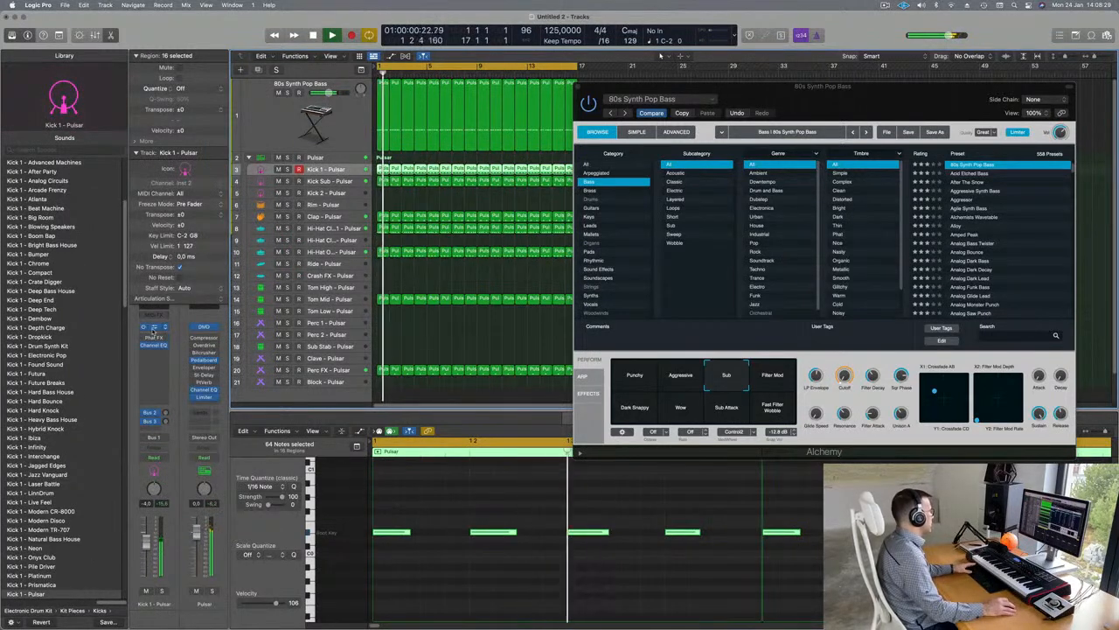
click(137, 153)
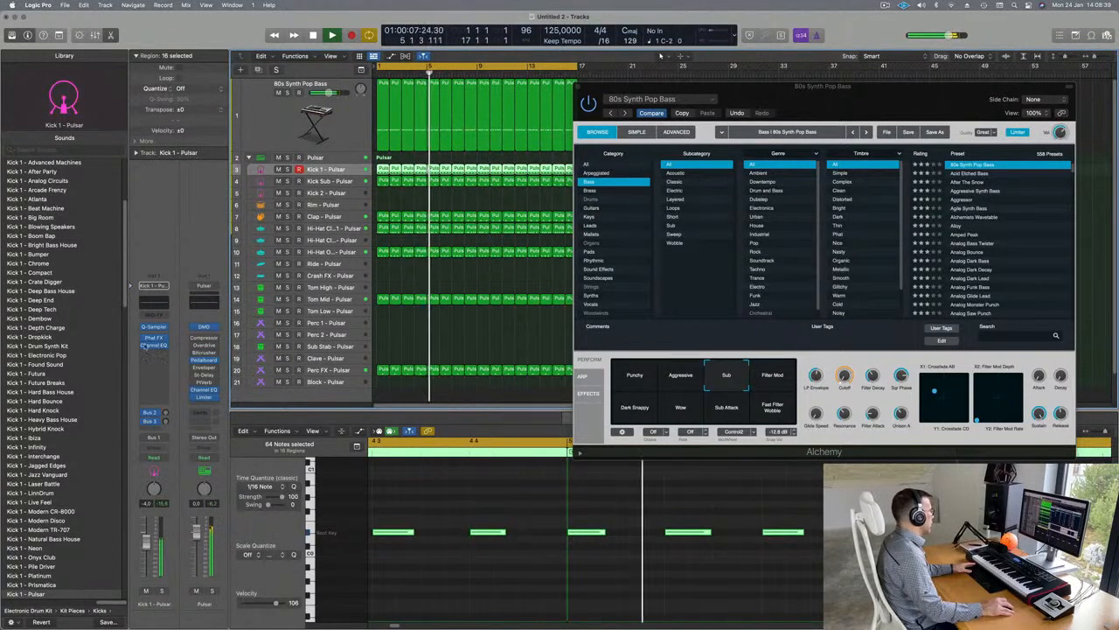
click(149, 305)
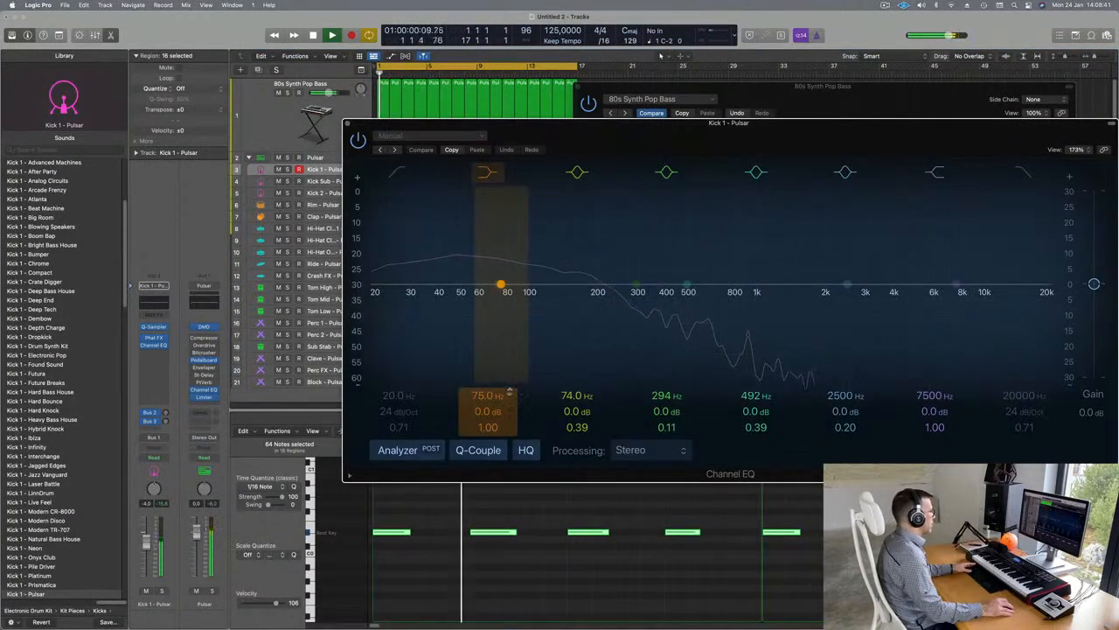
mouse_move(510, 412)
mouse_down()
mouse_move(510, 383)
mouse_move(495, 413)
mouse_up()
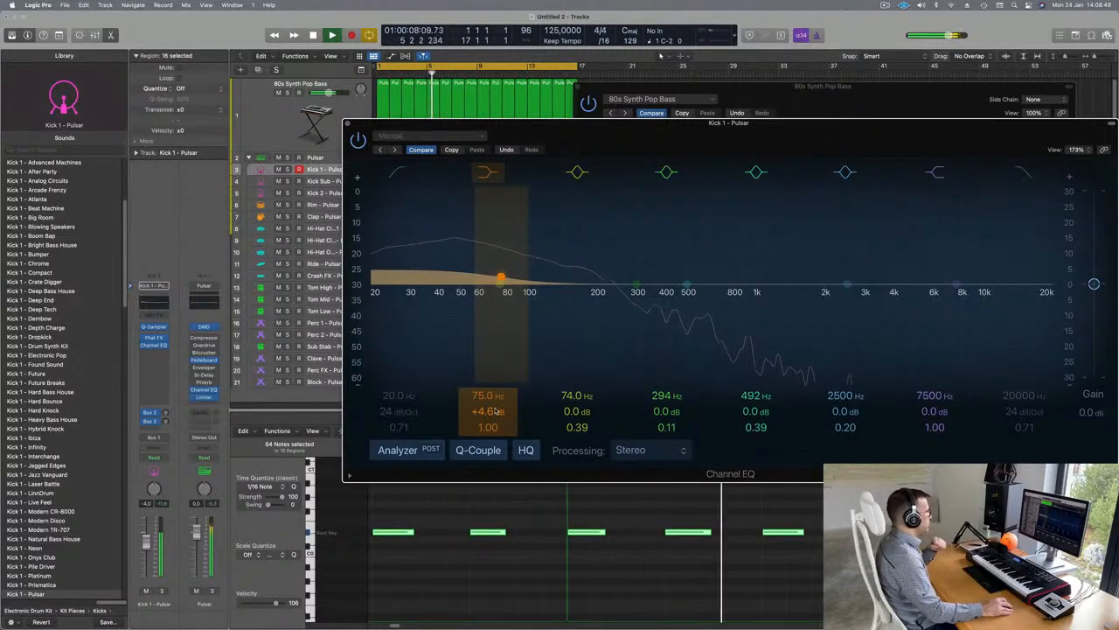
click(347, 123)
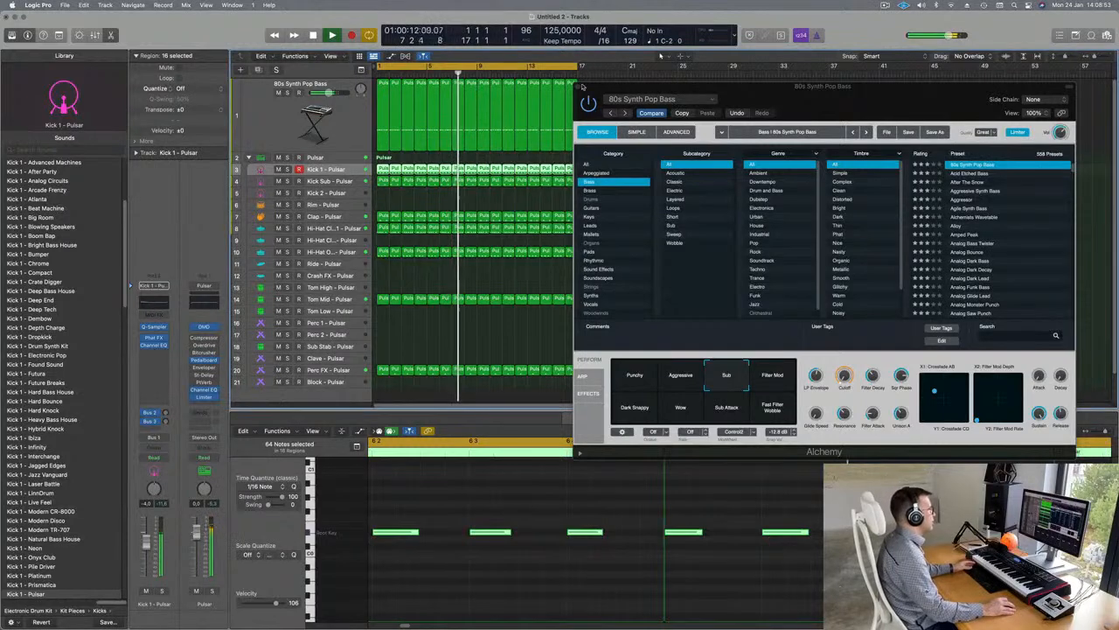
Close the Alchemy synth, select the 80s Synth Pop Bass track and listen to the mix from the beginning
click(577, 88)
click(640, 226)
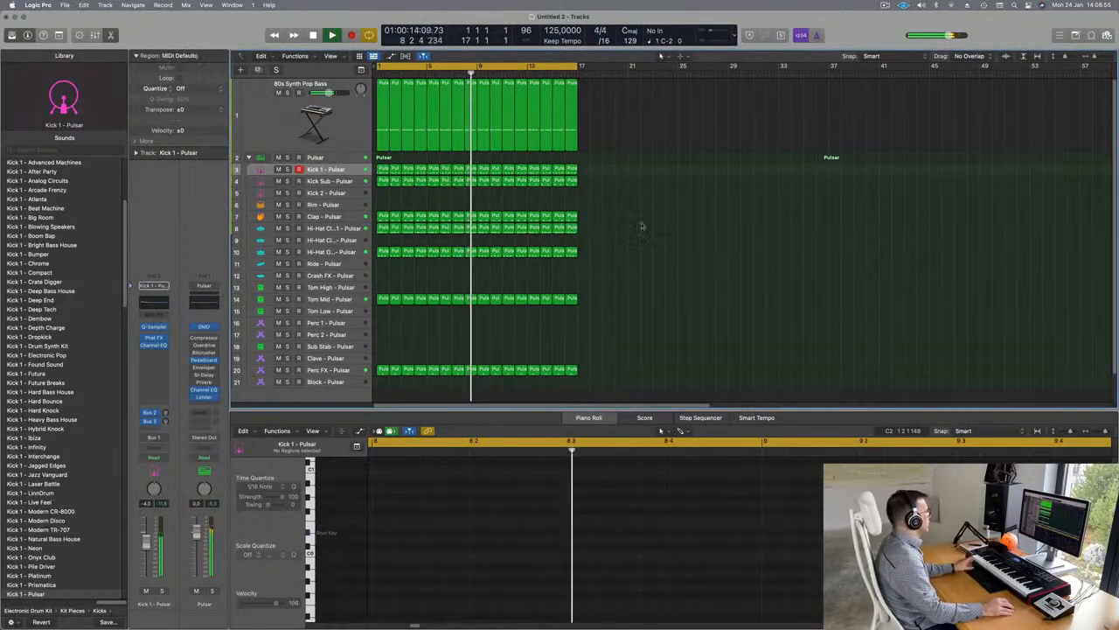
click(257, 127)
key(Return)
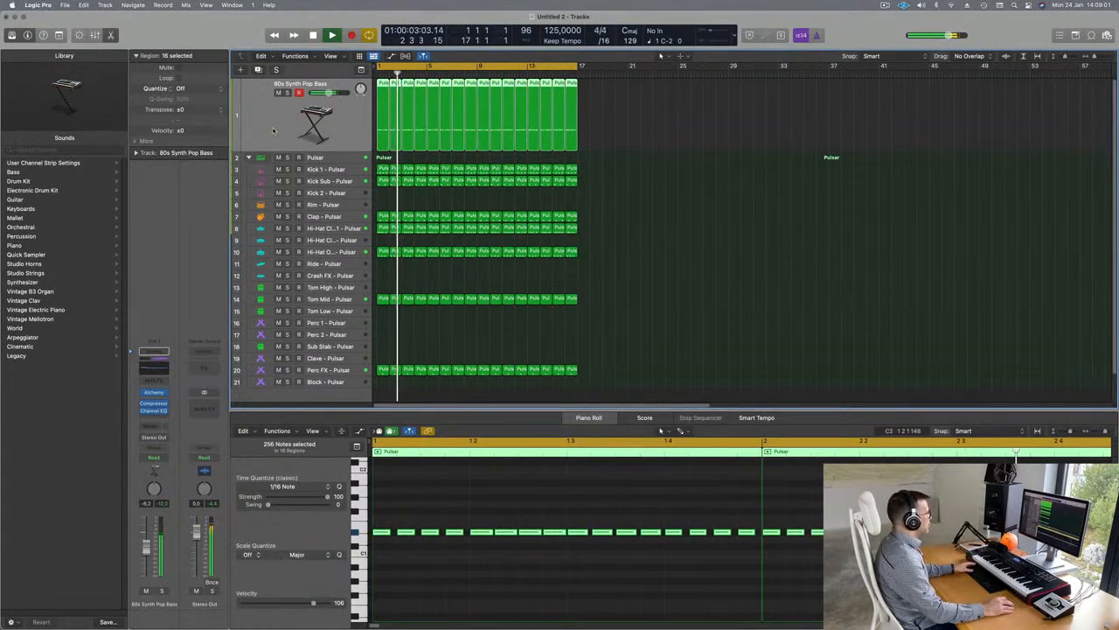
Transpose all notes of the bass region in bar 3 down three semitones
key(Return)
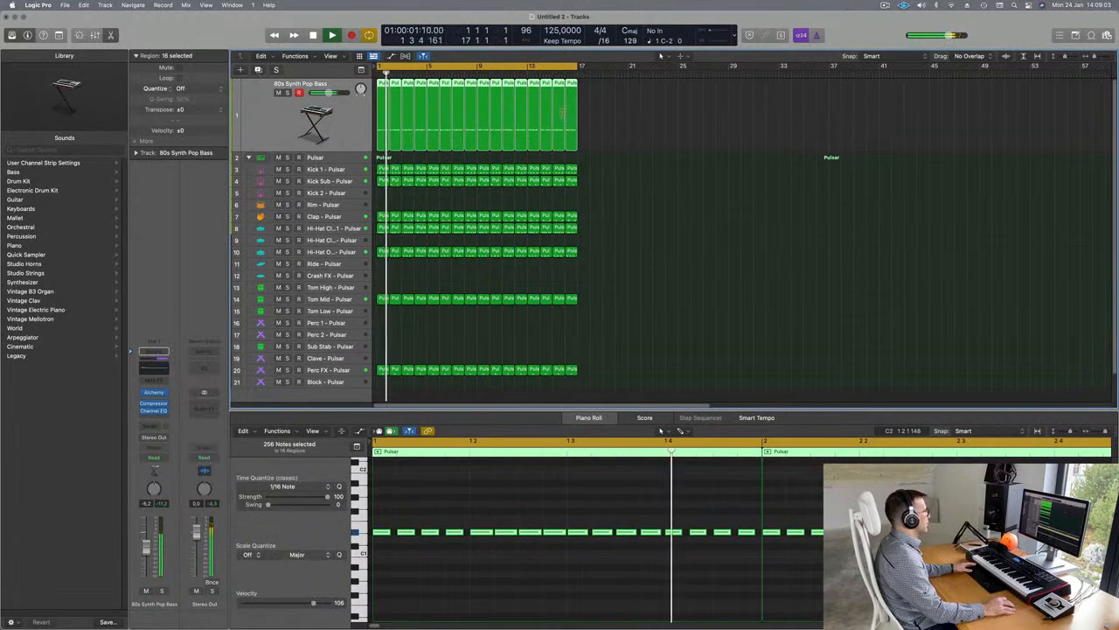
click(707, 127)
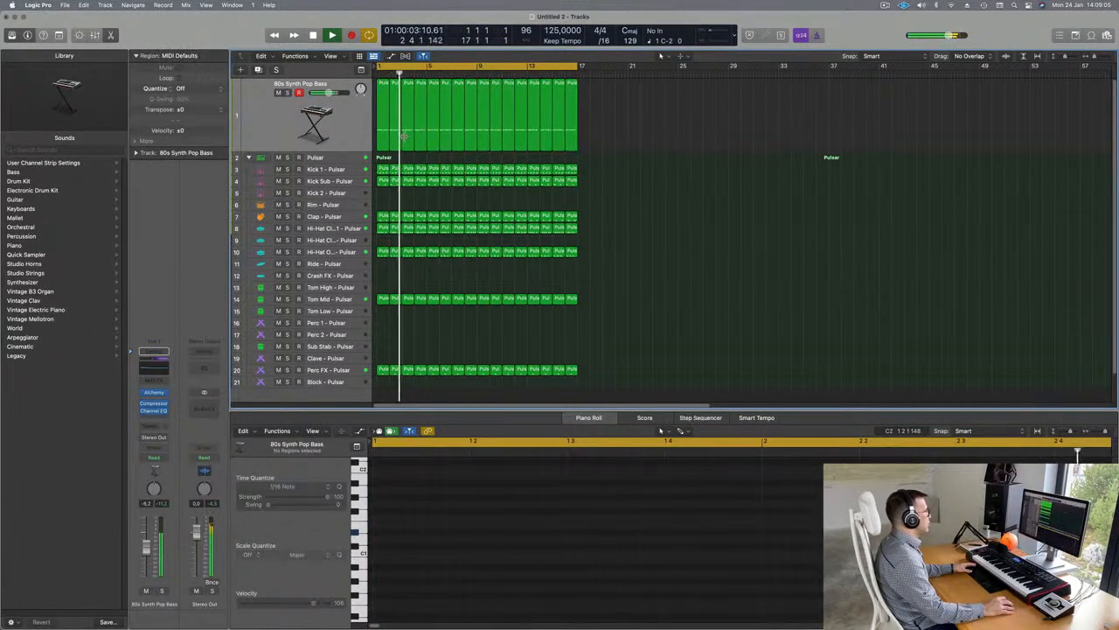
click(404, 135)
drag(474, 523, 822, 571)
key(alt+Down)
key(alt+Down)
key(alt+Down)
key(space)
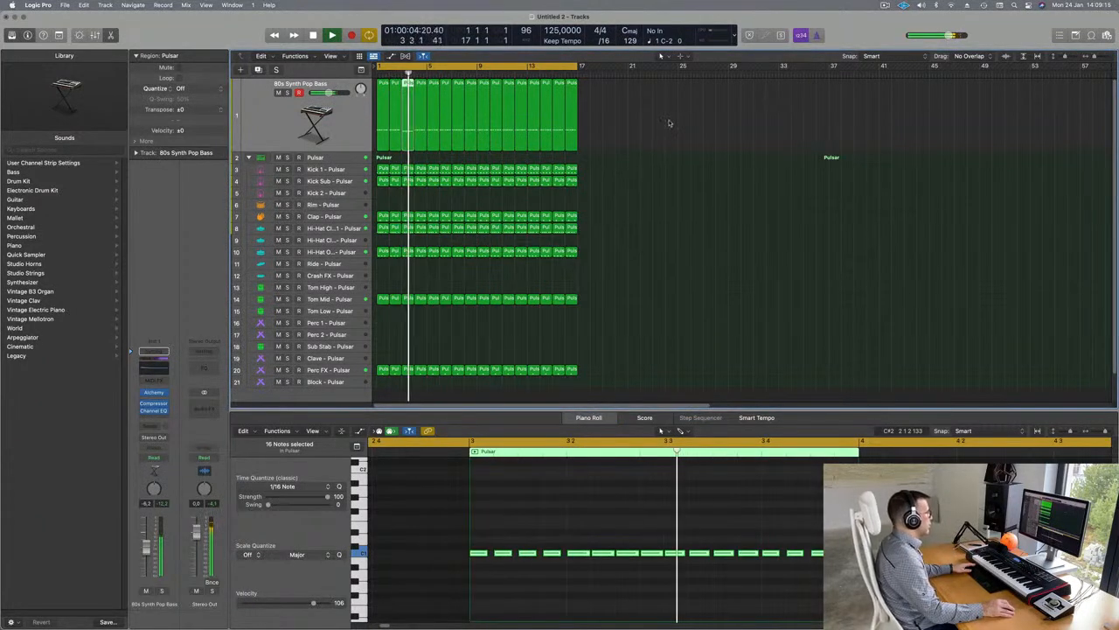
Delete all the bass regions from bar 5 onwards, keeping the first four
key(Return)
drag(610, 131, 431, 159)
key(Delete)
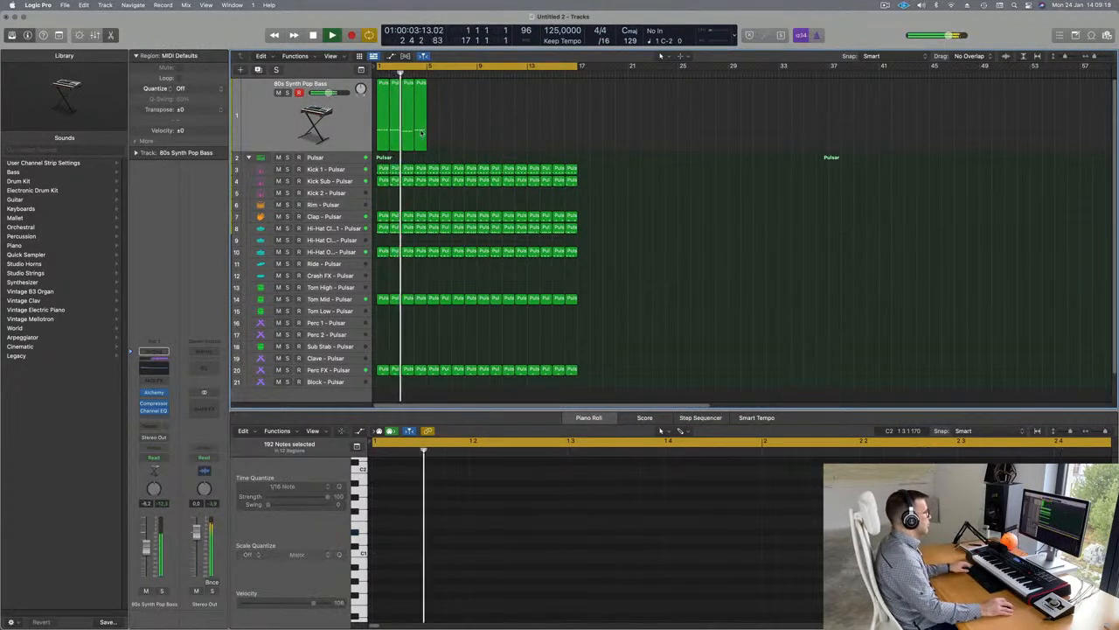
Transpose all notes of the bass region in bar 4 down four semitones
click(420, 133)
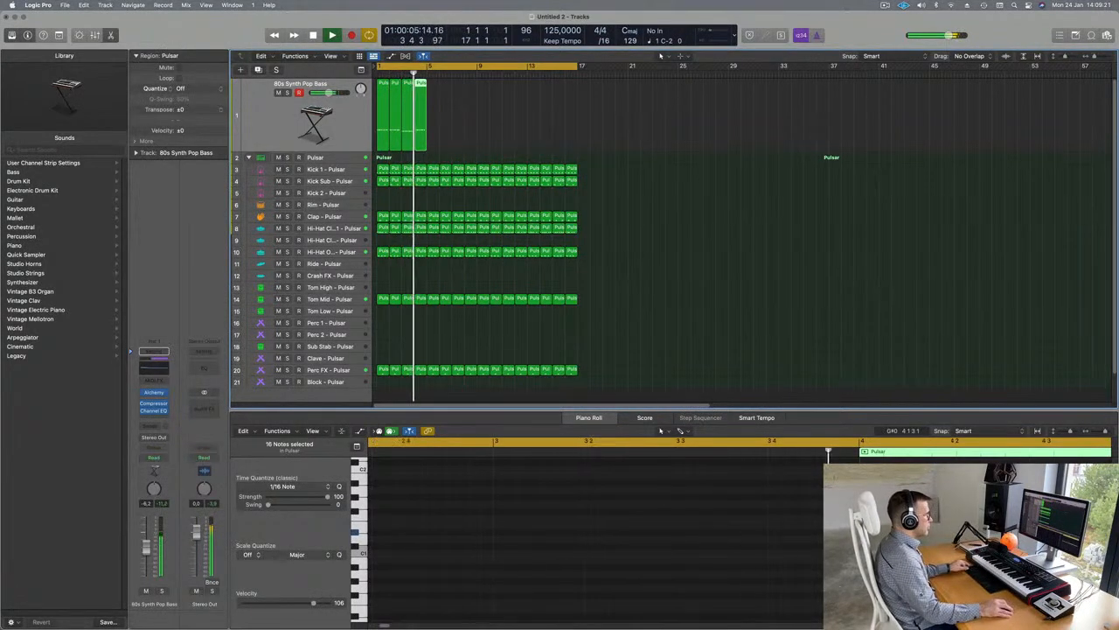
scroll(815, 532, right, 3)
scroll(814, 532, down, 5)
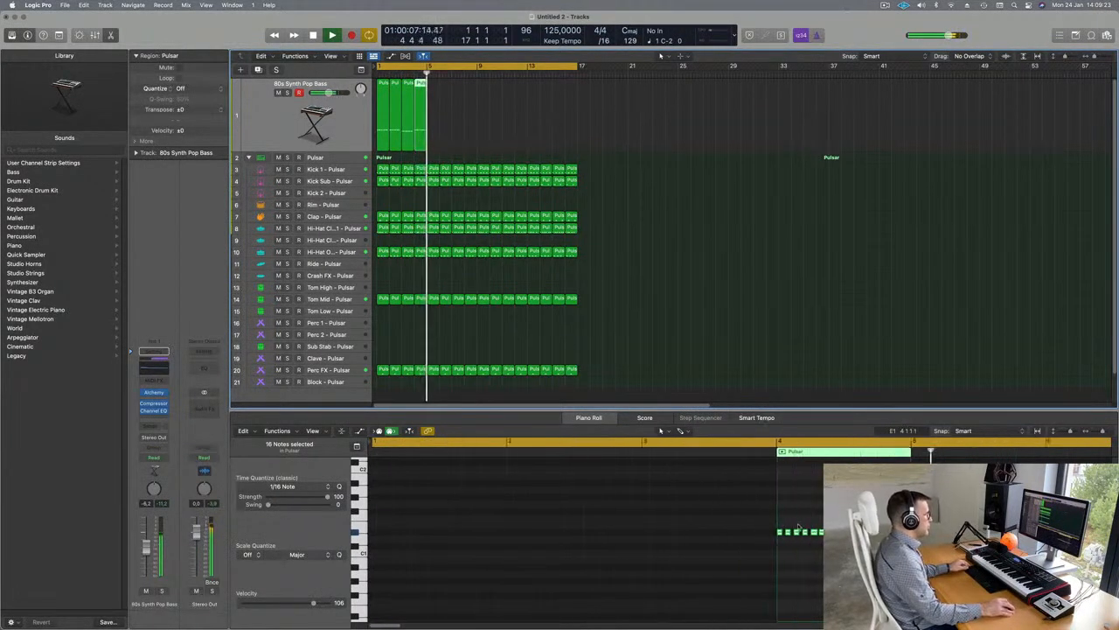
key(Return)
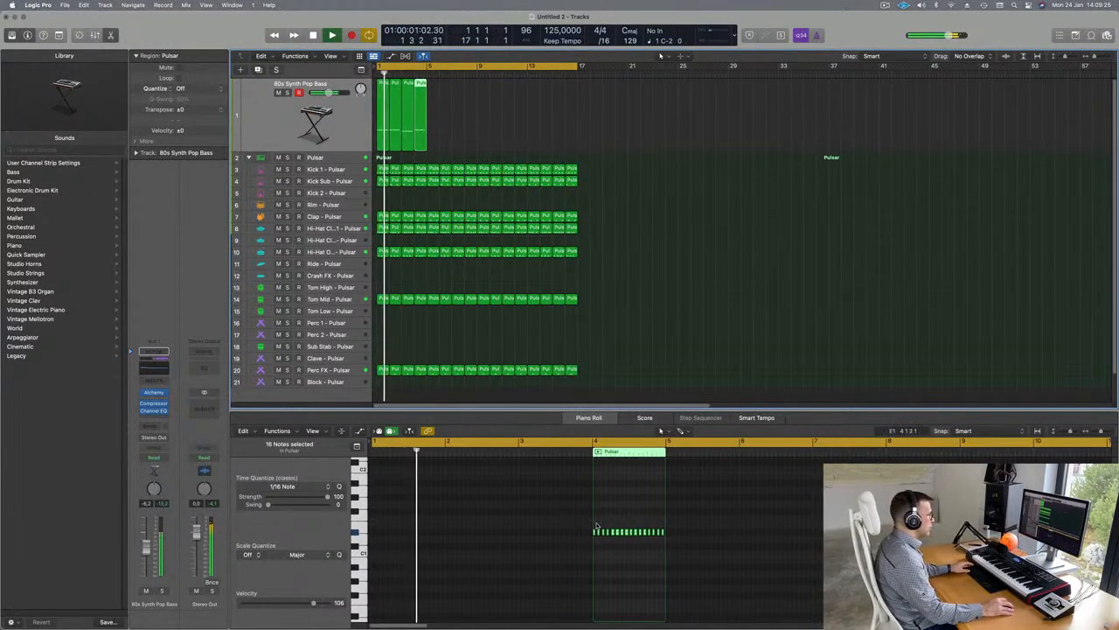
scroll(617, 533, up, 3)
click(578, 537)
key(alt+Down)
key(alt+Down)
key(alt+Down)
key(alt+Down)
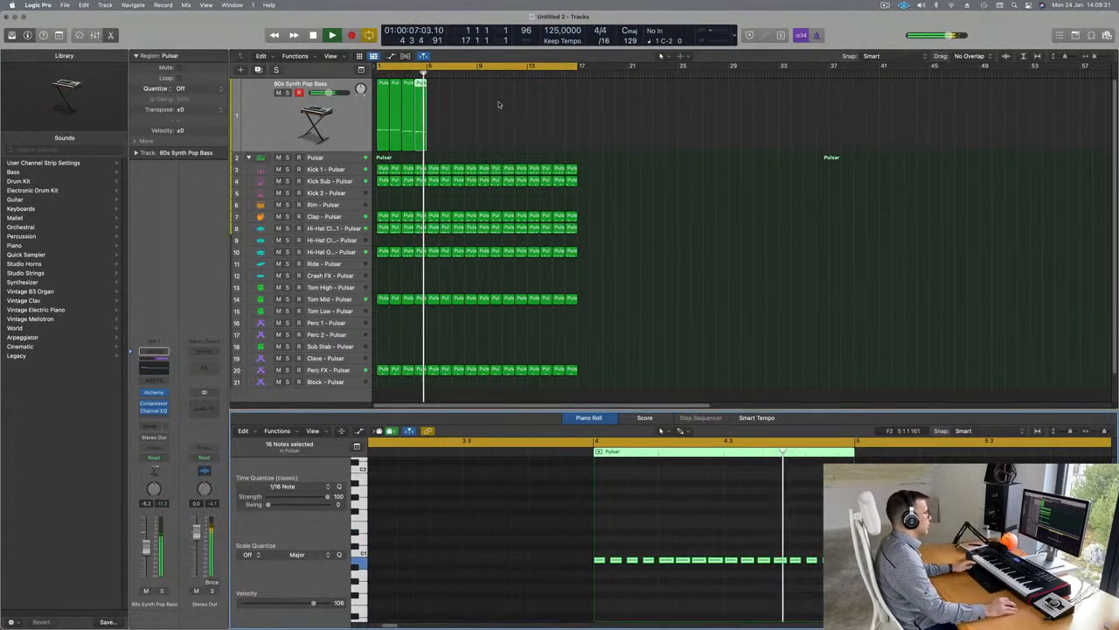
Join the four bass regions into one four-bar region and repeat it up to bar 17
key(Return)
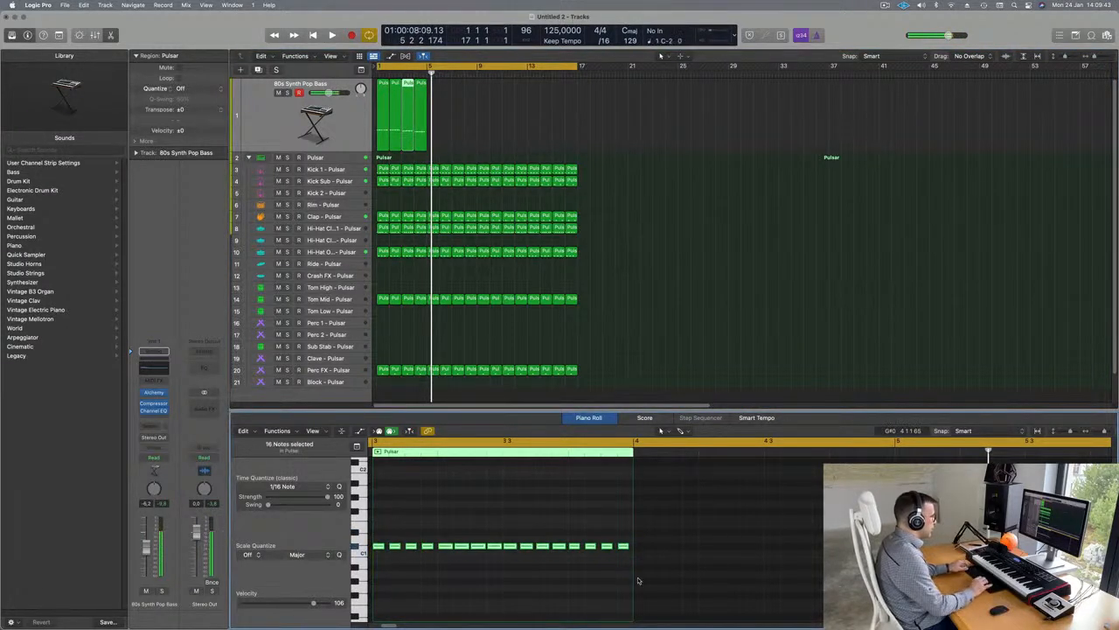
key(Return)
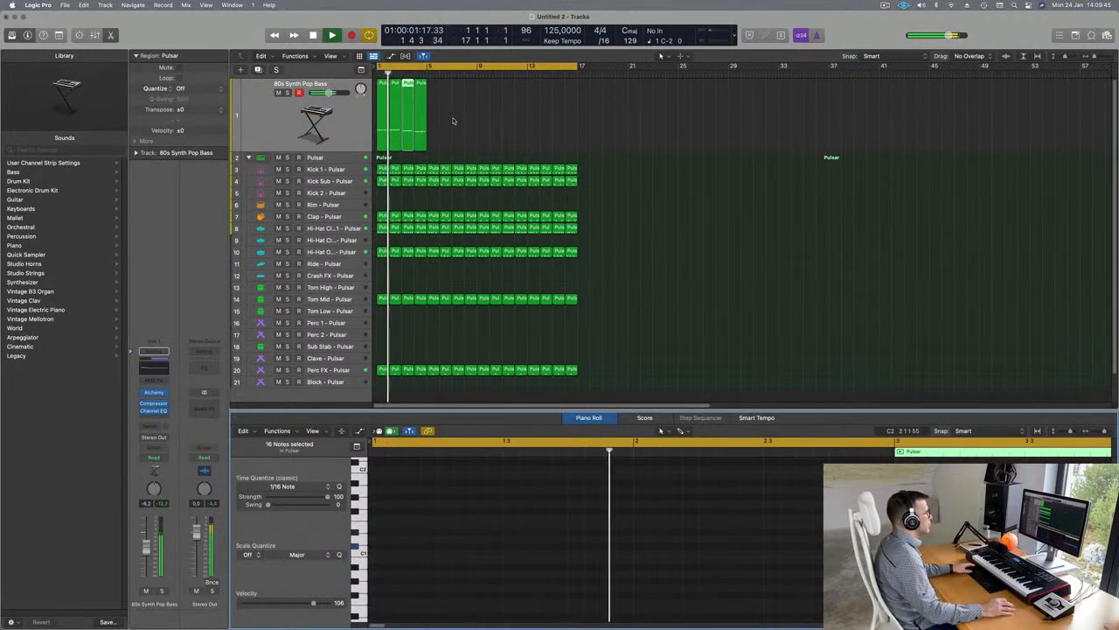
drag(470, 116, 372, 133)
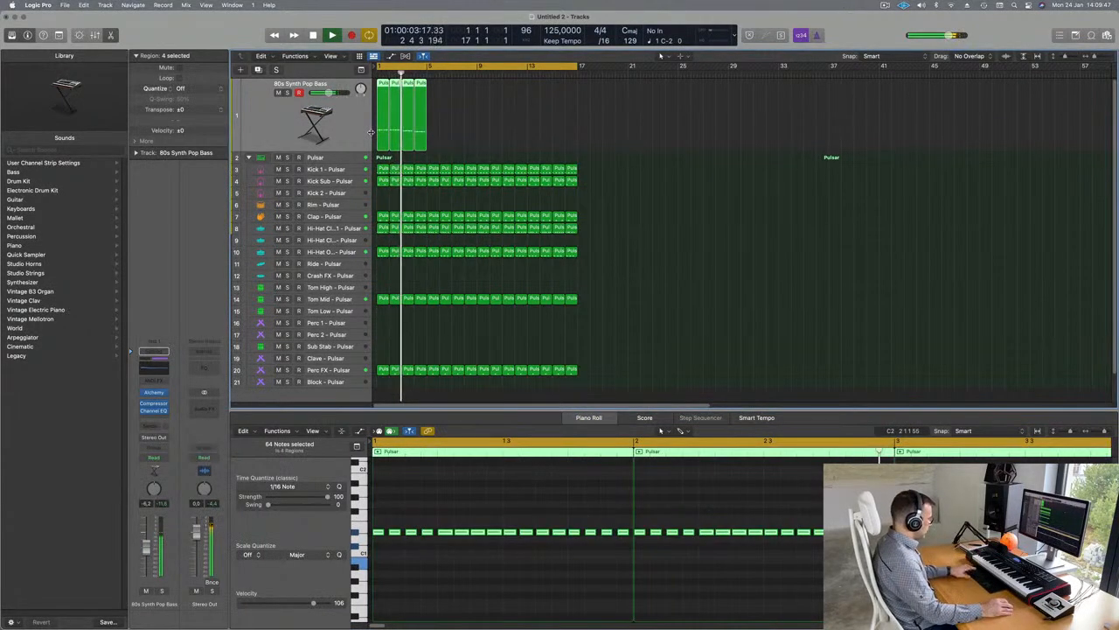
key(super+j)
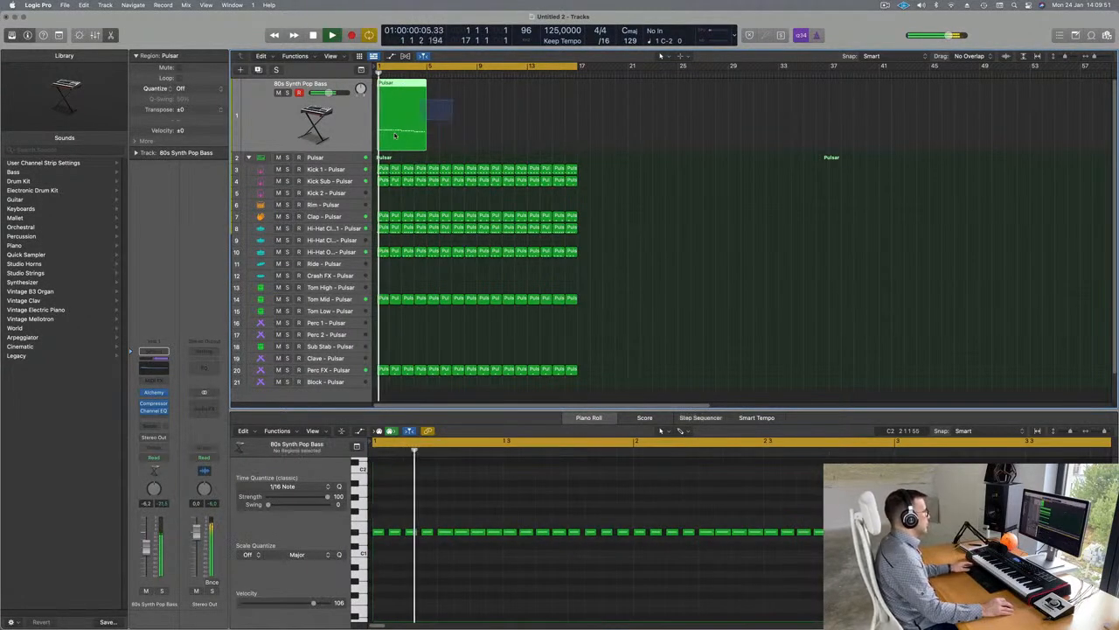
key(super+z)
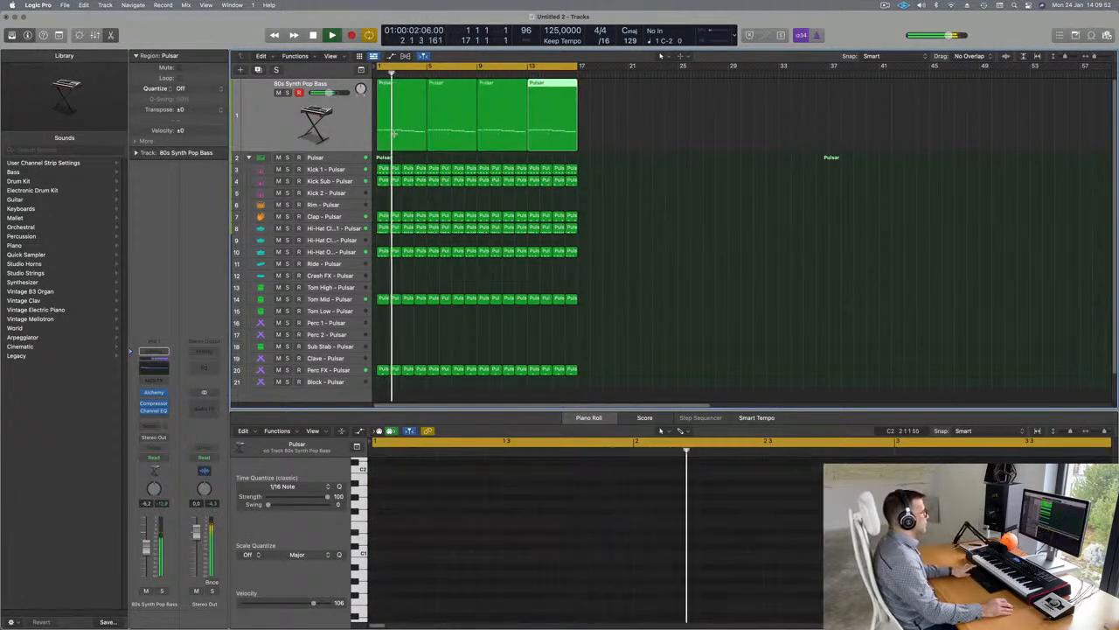
Lower the bar 4 notes of the first bass region one semitone and replace the three following regions with copies of it
click(409, 128)
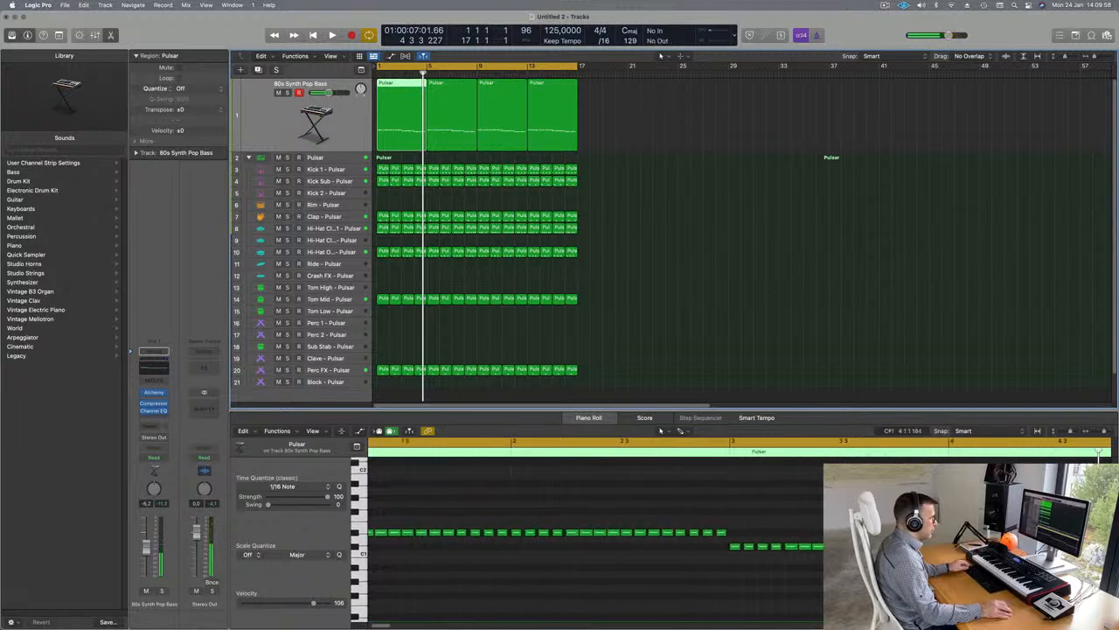
click(814, 559)
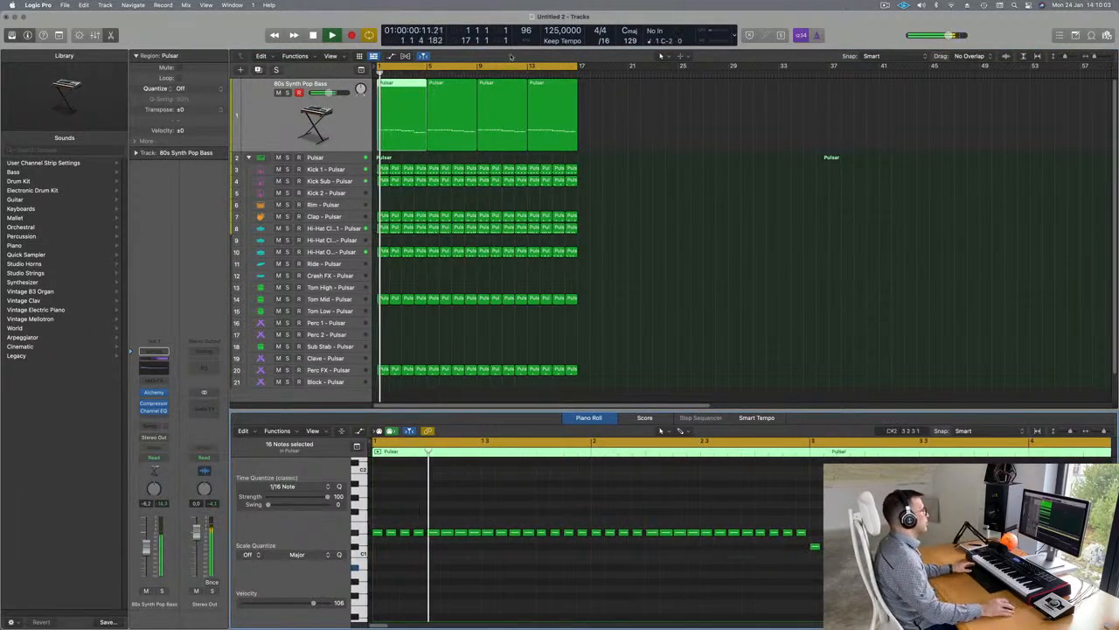
drag(594, 132, 448, 125)
click(386, 115)
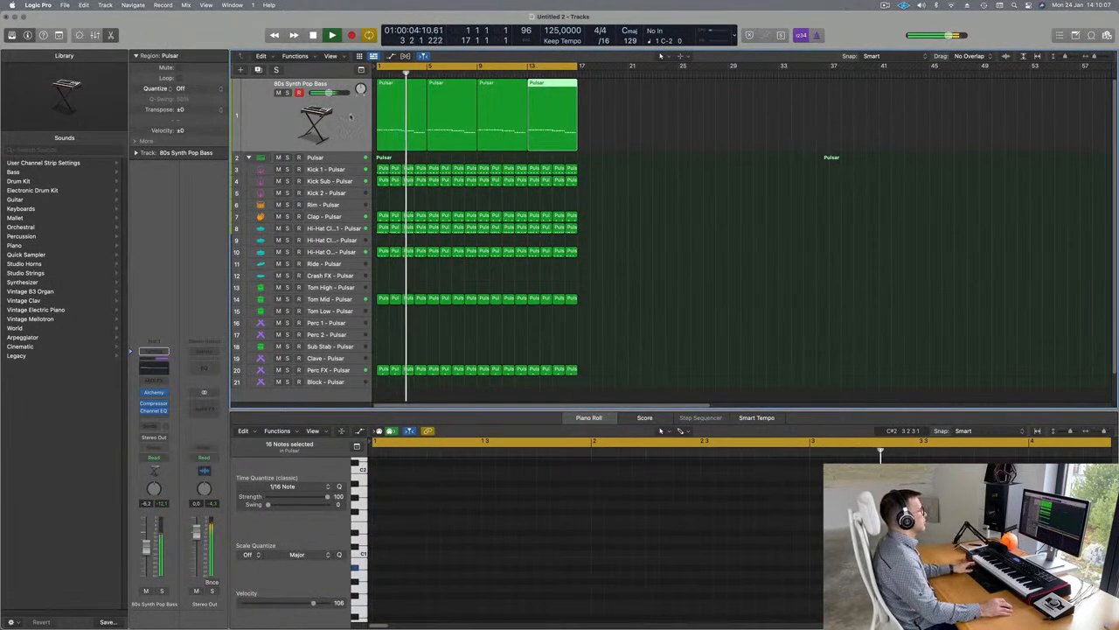
Duplicate the 80s Synth Pop Bass track with its settings and move the first bass region onto the new track
click(343, 117)
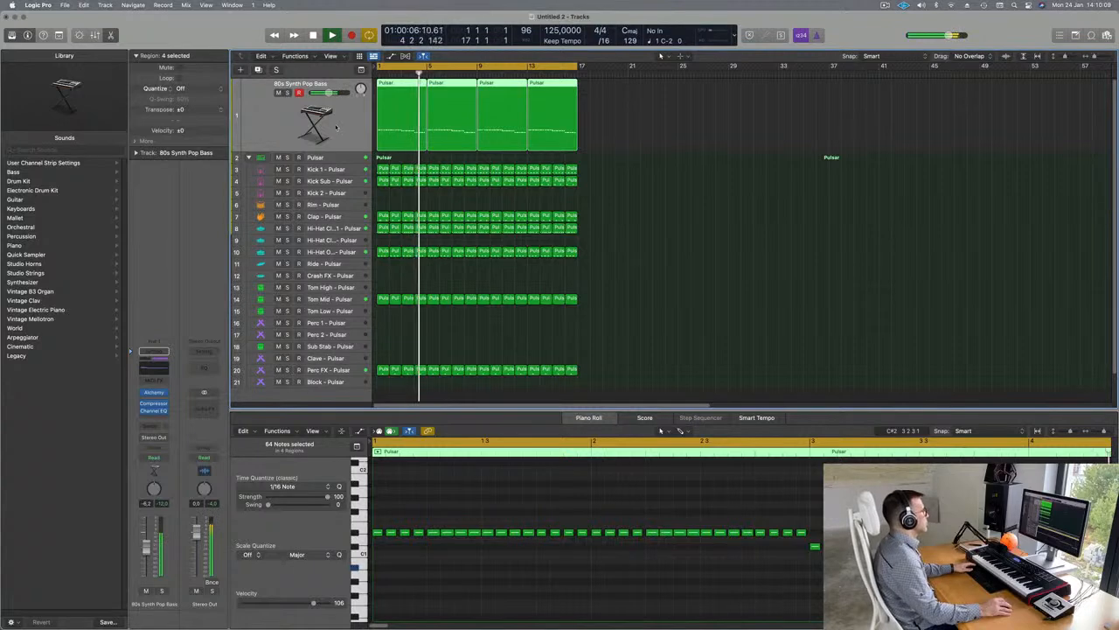
click(257, 69)
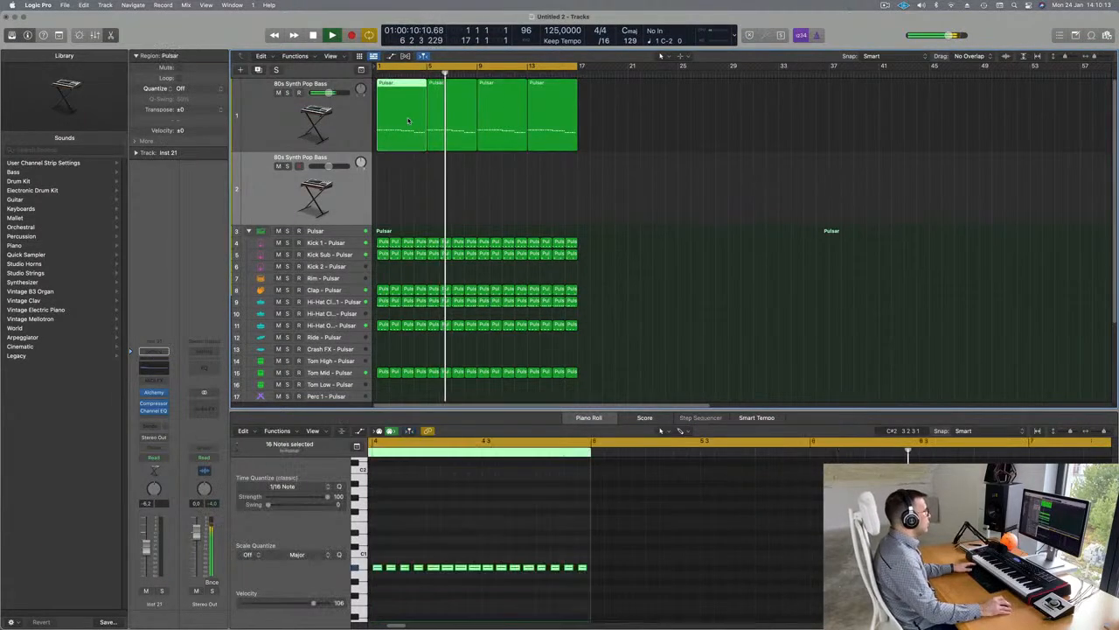
key(space)
drag(406, 121, 407, 195)
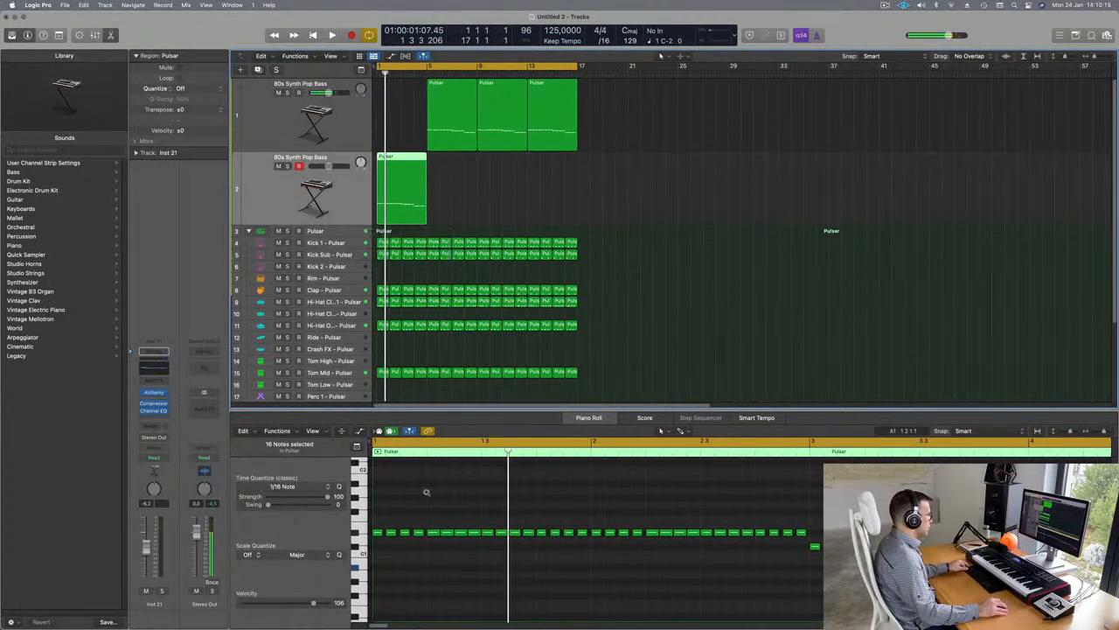
Reduce the moved region's notes to a two-beat note at bar 1 with a second note three semitones above it
scroll(426, 491, left, 3)
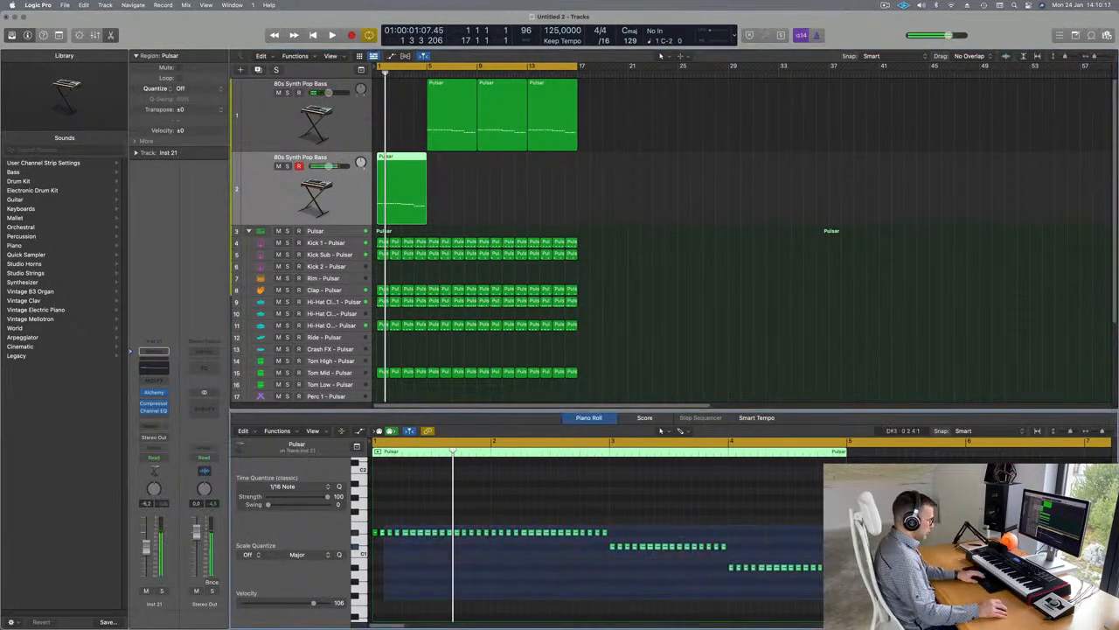
key(Delete)
mouse_move(405, 535)
mouse_down()
mouse_move(429, 532)
mouse_move(402, 521)
mouse_up()
key(space)
Copy a bass region back to bar 1 of the original bass track and audition it with the second track's region
drag(450, 103, 393, 90)
key(space)
key(space)
key(space)
click(395, 179)
key(space)
key(space)
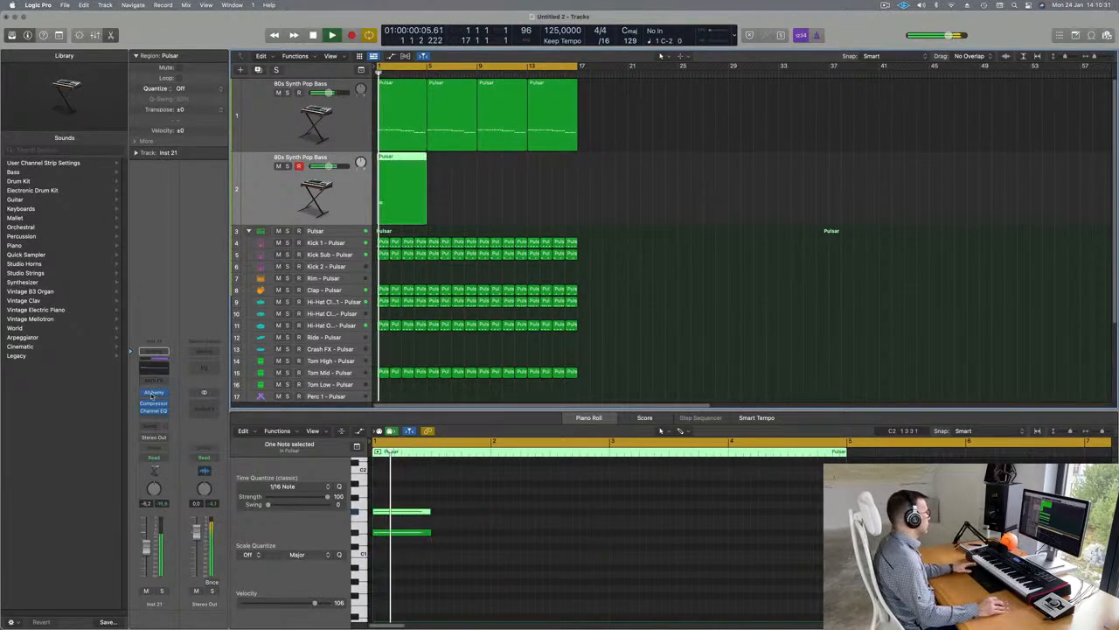
Open Alchemy on the duplicated bass track and load the Perfect Pad 01 preset from the Pads category
click(153, 393)
key(space)
drag(739, 129, 762, 124)
click(469, 273)
drag(675, 123, 697, 121)
scroll(875, 249, down, 5)
scroll(874, 245, down, 15)
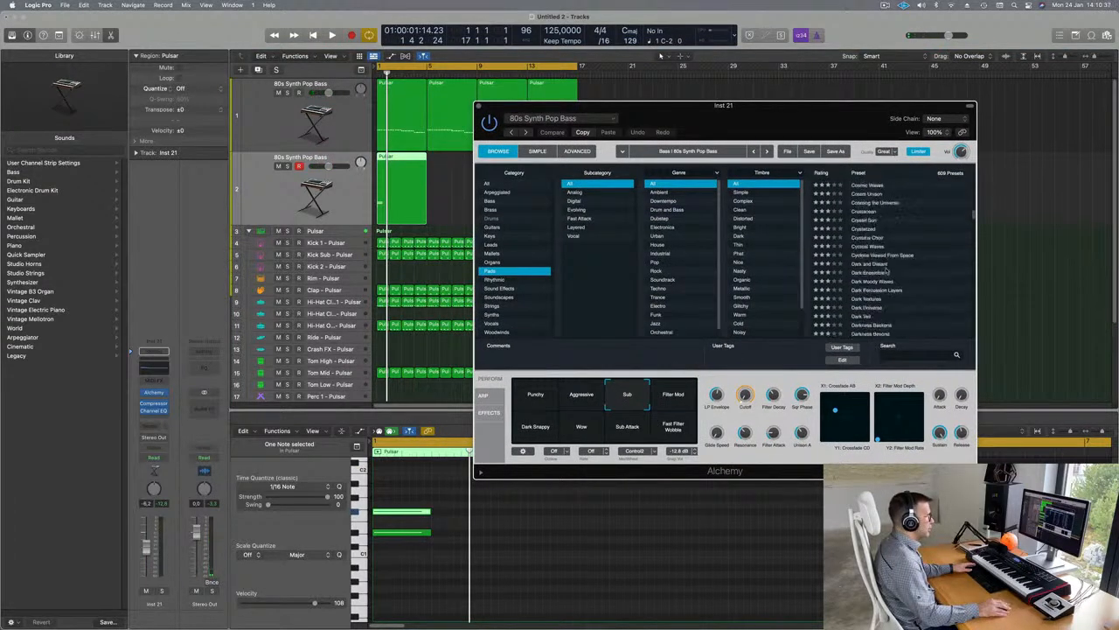
scroll(883, 276, down, 15)
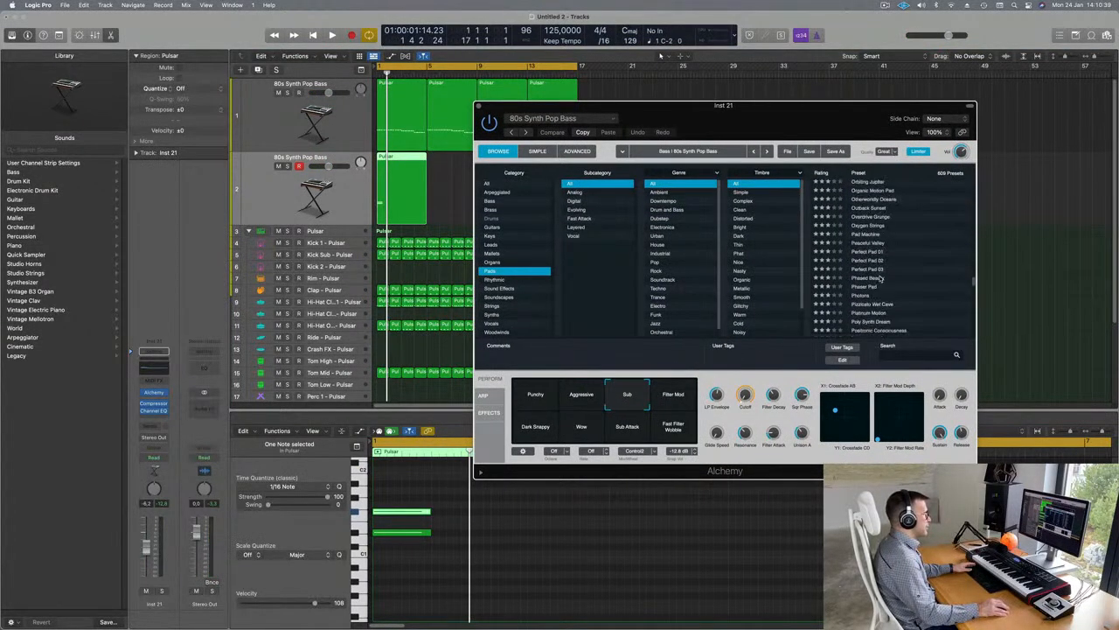
scroll(894, 277, up, 10)
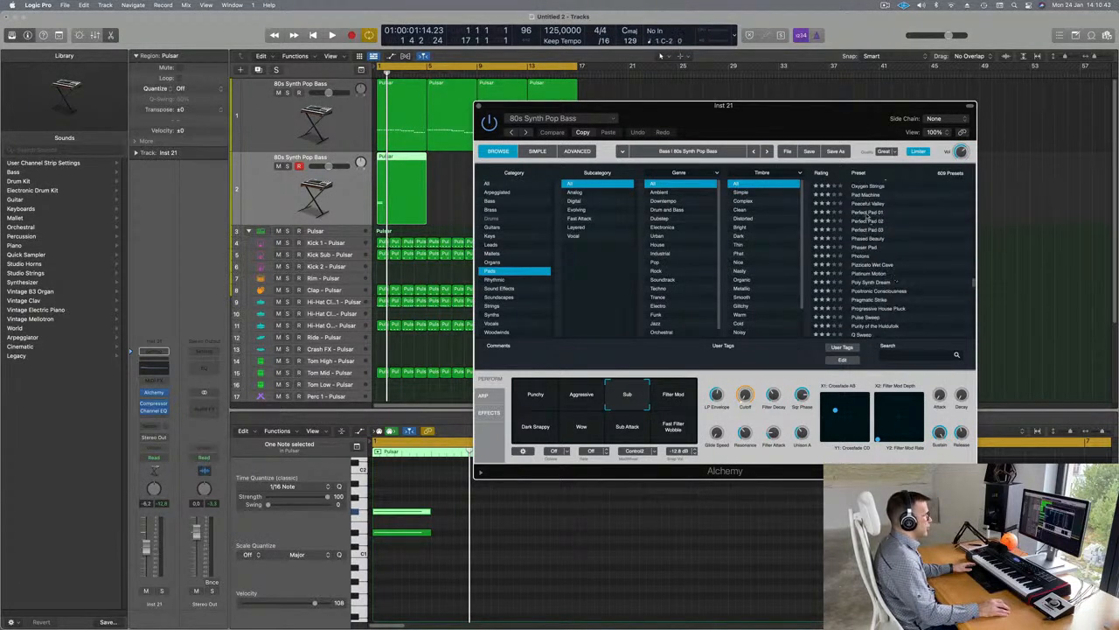
drag(737, 127, 824, 102)
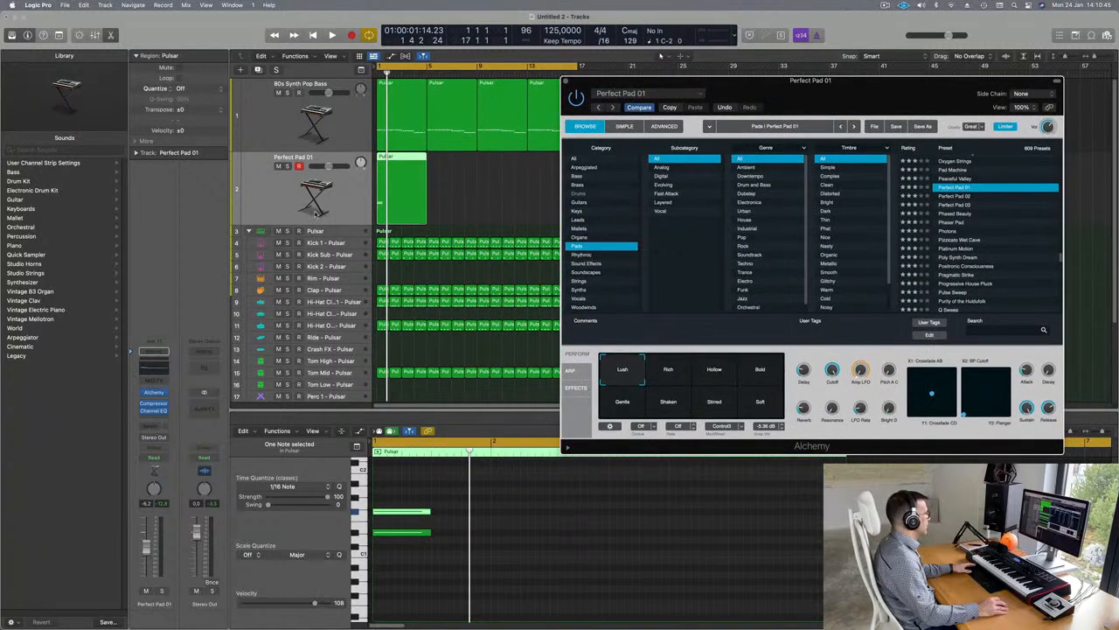
Lower the Perfect Pad 01 track's volume to about -15.6 dB and adjust Alchemy's Delay while replaying from the beginning
key(space)
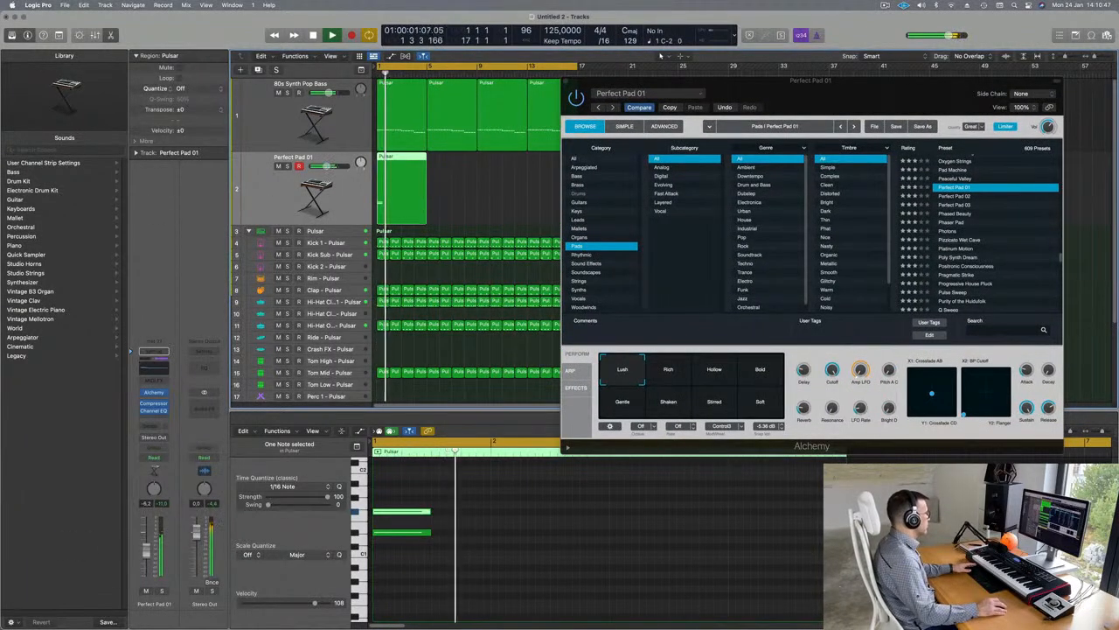
drag(821, 114, 971, 136)
drag(484, 502, 392, 571)
key(space)
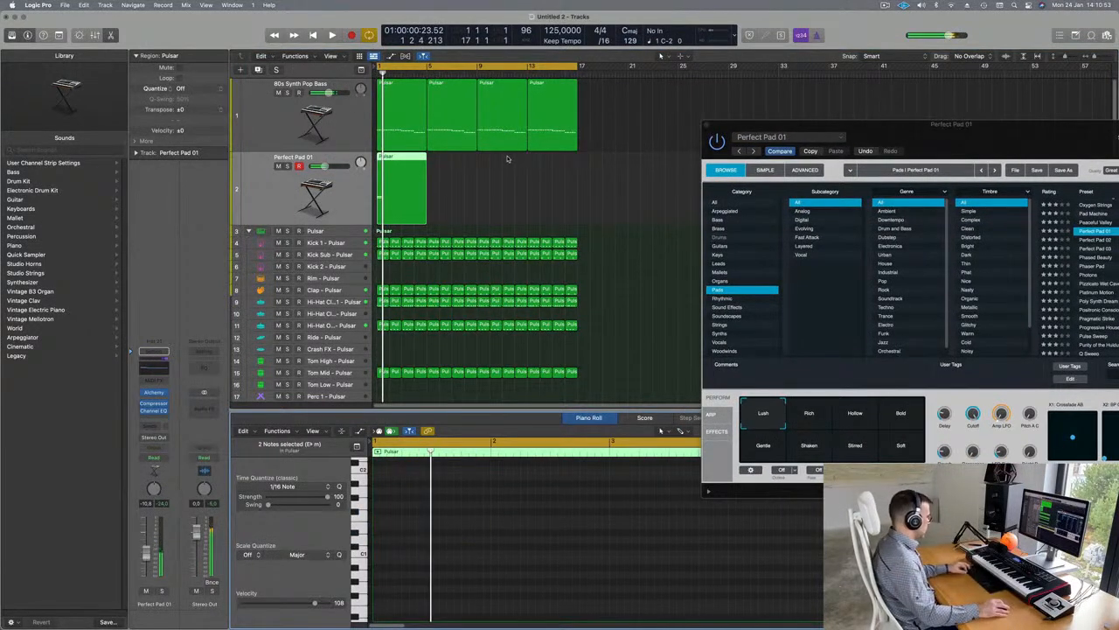
key(space)
drag(914, 134, 691, 169)
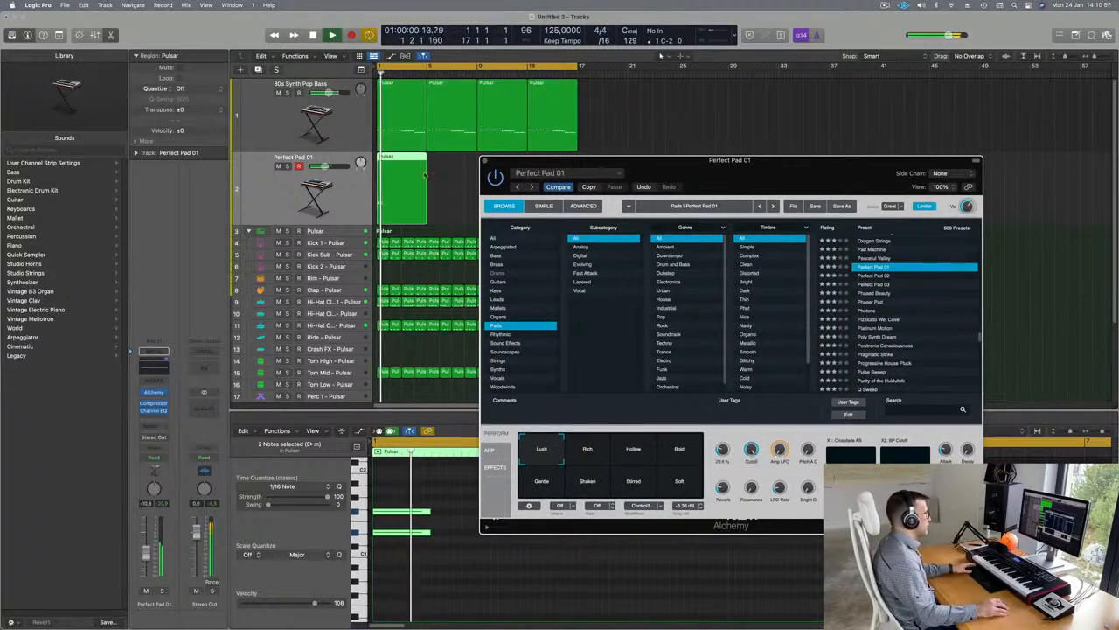
drag(540, 160, 741, 181)
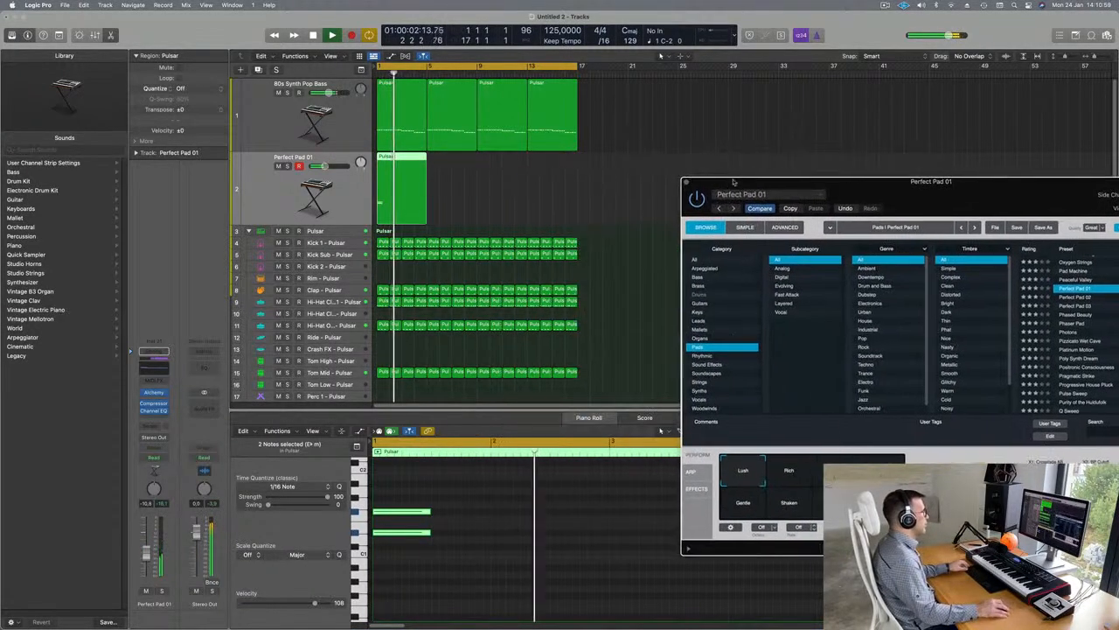
Copy the two pad notes to bar 3, add a note two semitones above the upper one, and delete the lowest
scroll(470, 572, left, 1)
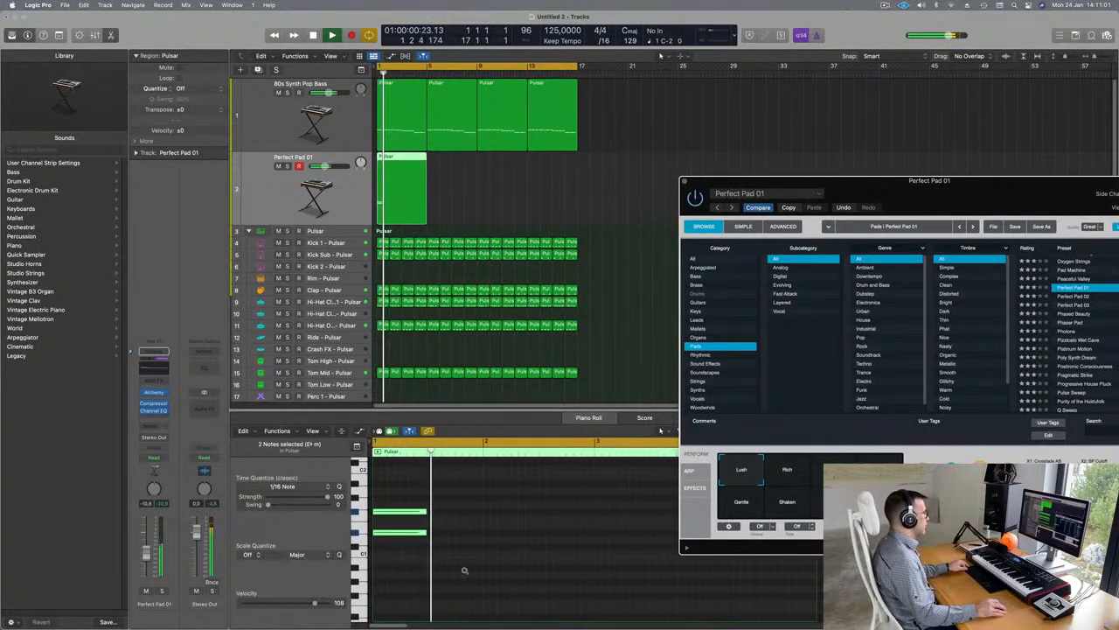
scroll(425, 501, left, 3)
drag(411, 504, 377, 553)
key(space)
drag(446, 519, 482, 498)
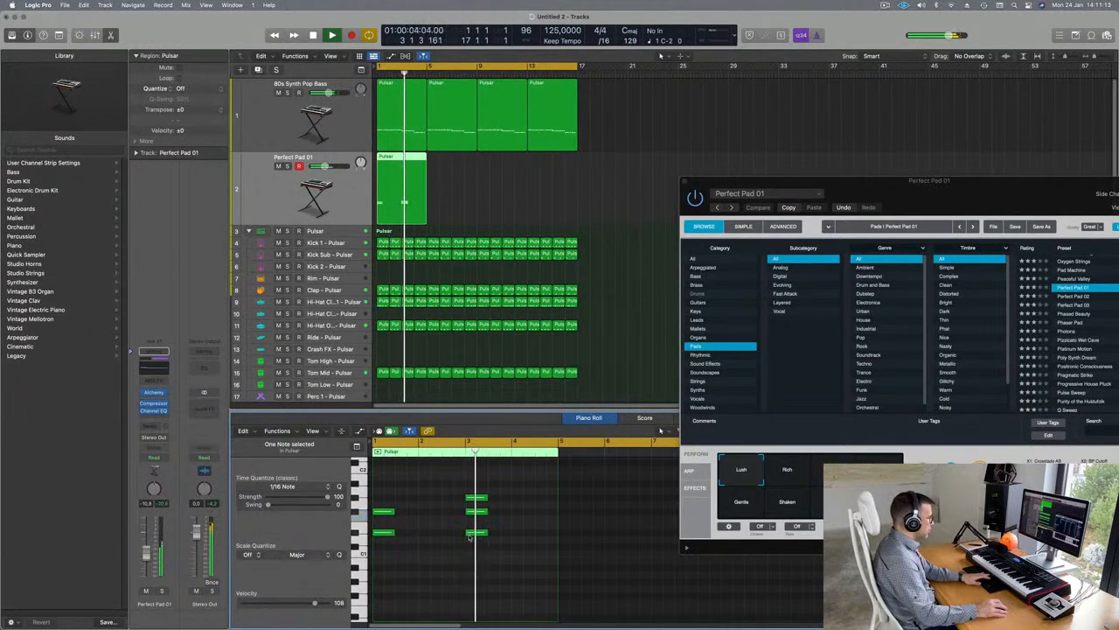
key(Delete)
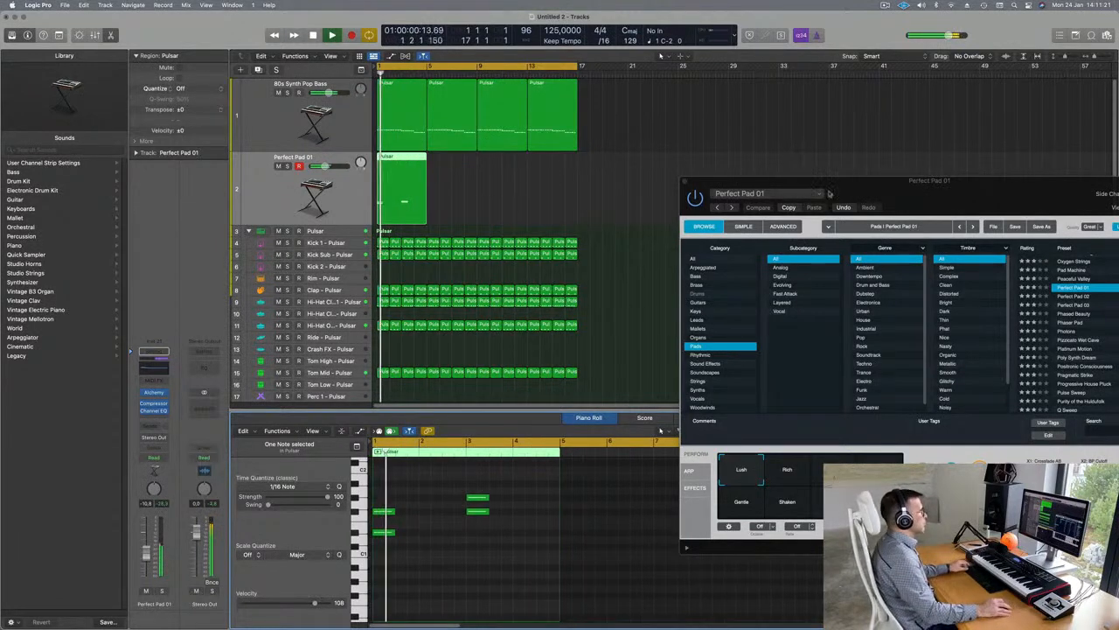
Switch Perfect Pad 01 to Alchemy's Bold snapshot and raise the pad track's volume to about -7.4 dB
drag(887, 185, 672, 192)
drag(763, 195, 843, 78)
click(674, 475)
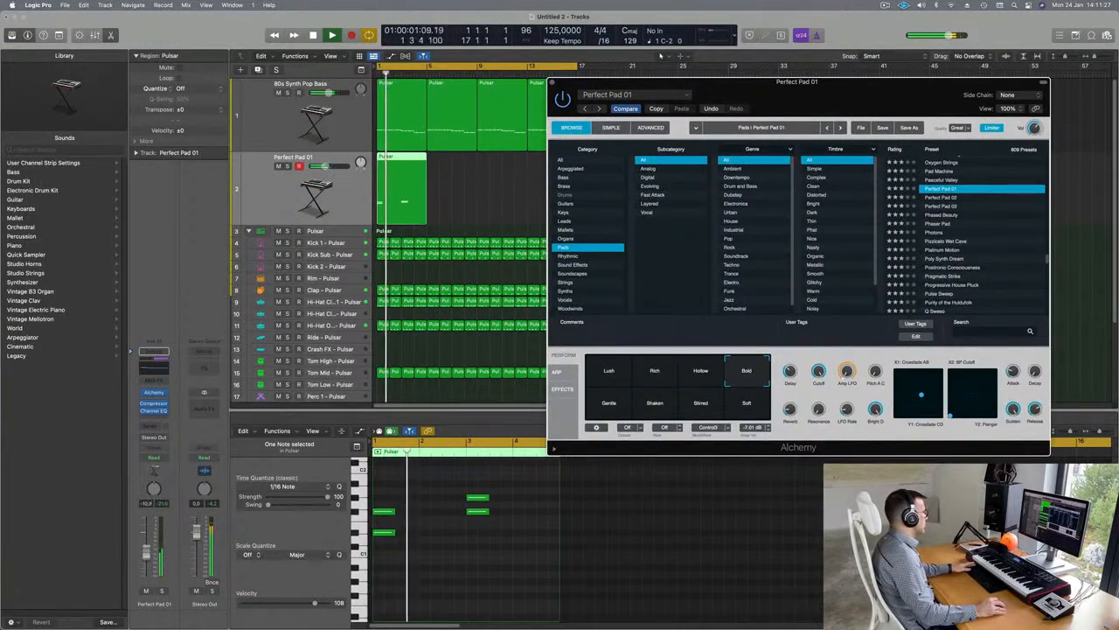
drag(146, 551, 146, 548)
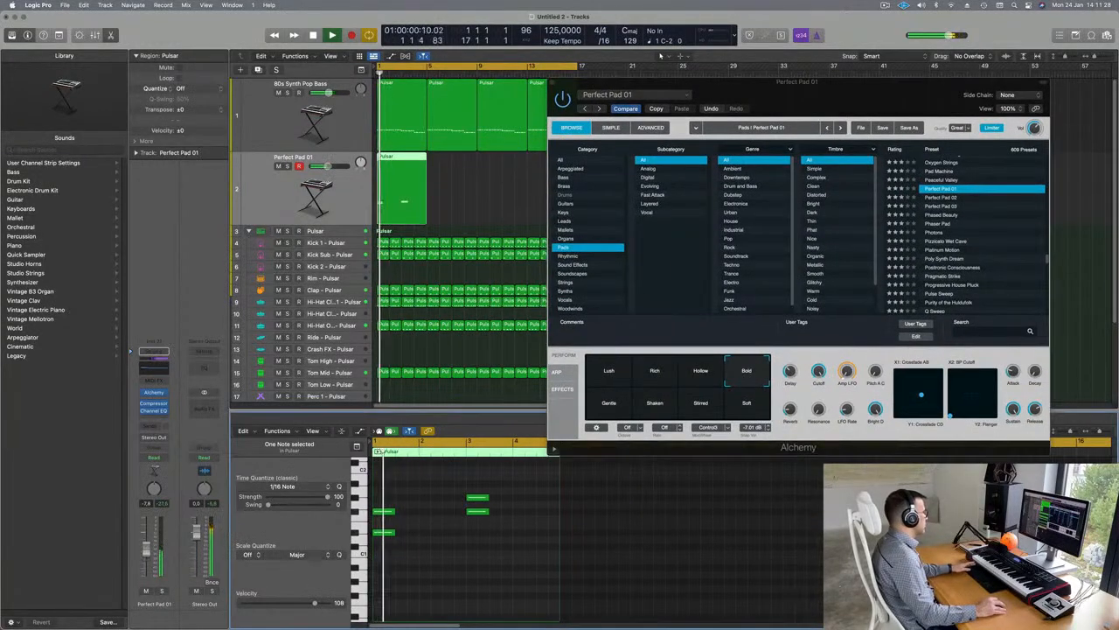
Send the Perfect Pad 01 track to Bus 4 and insert a stereo SilverVerb on Aux 4
click(147, 431)
mouse_move(179, 441)
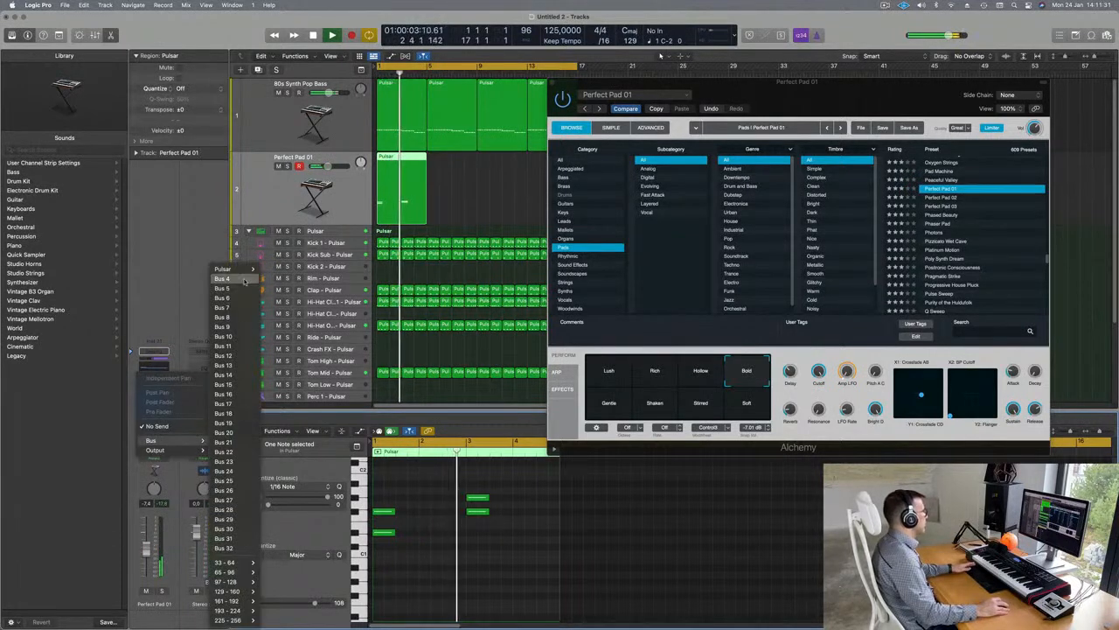
click(245, 280)
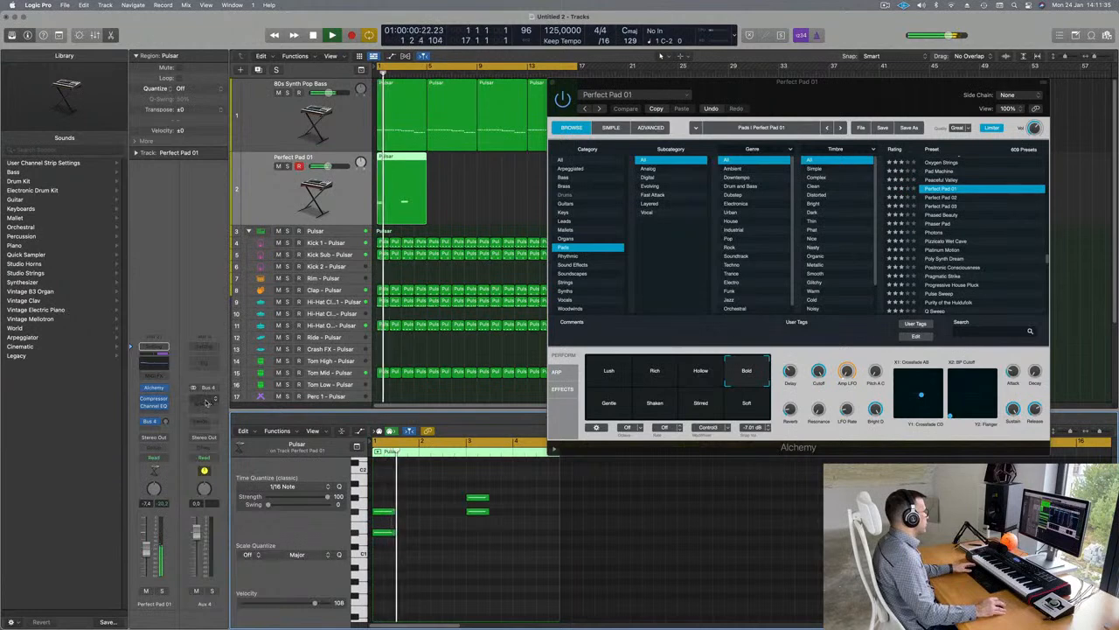
click(204, 402)
mouse_move(216, 578)
mouse_move(296, 606)
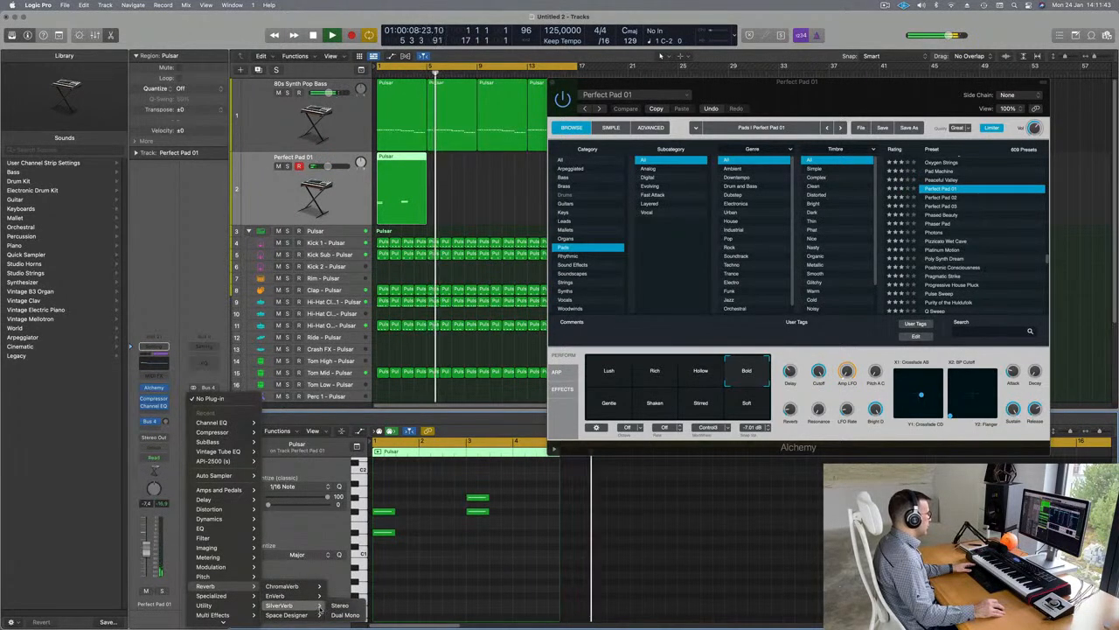
click(339, 605)
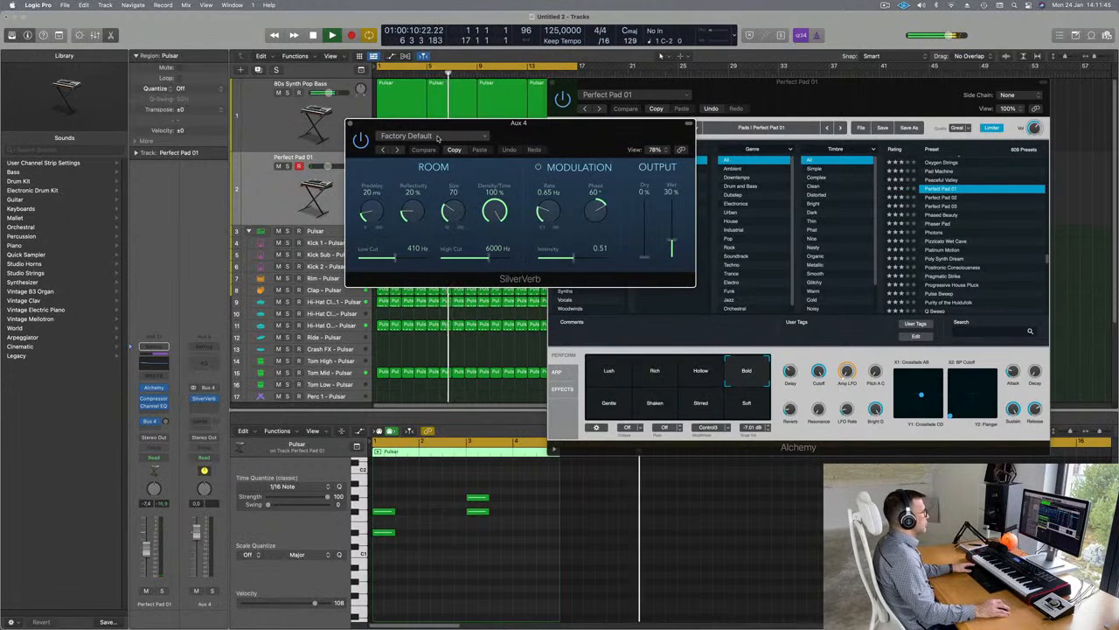
Load SilverVerb's grandiose preset with Wet at 100% and raise the pad's Bus 4 send to about -11.4 dB
click(420, 136)
click(398, 316)
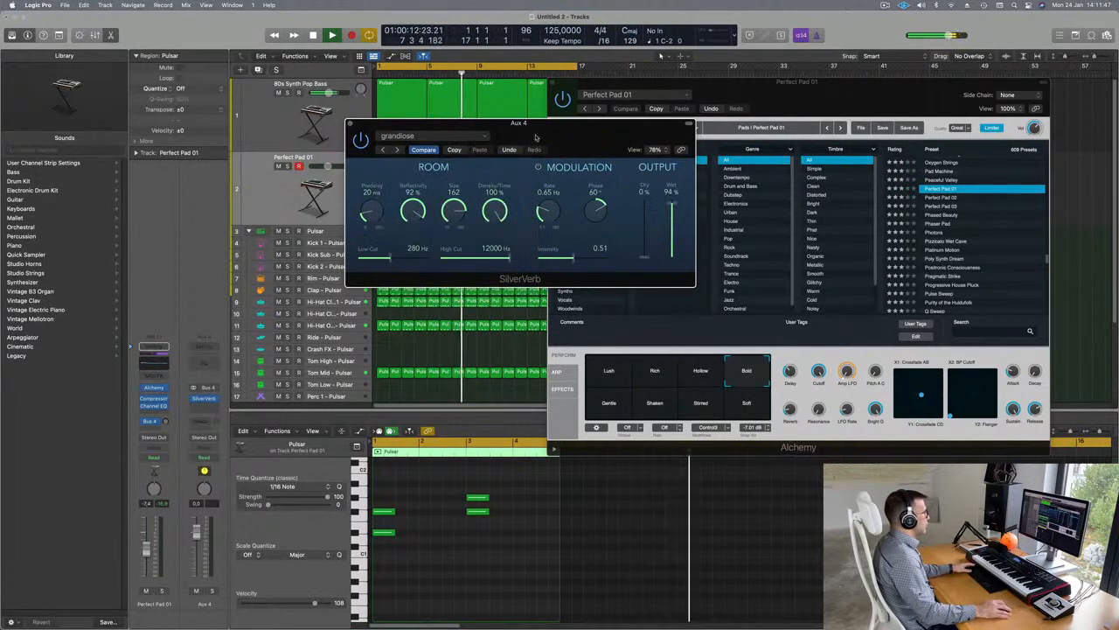
drag(678, 166, 947, 212)
key(Return)
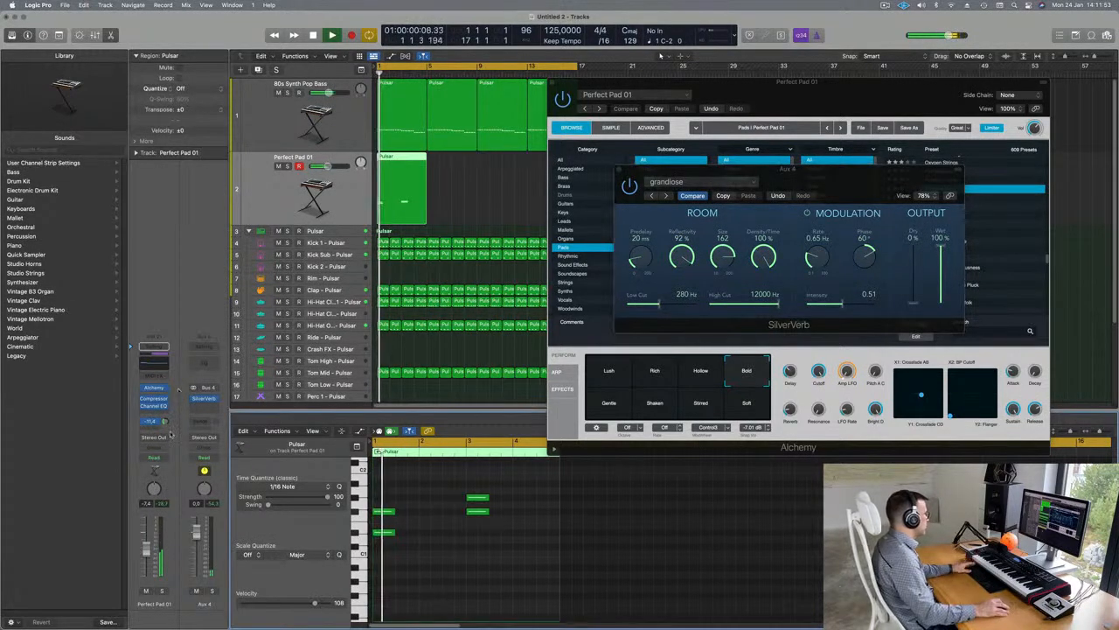
key(Return)
Add a Channel EQ after the reverb on Aux 4 with a low cut at about 256 Hz, 12 dB/Oct
double_click(207, 364)
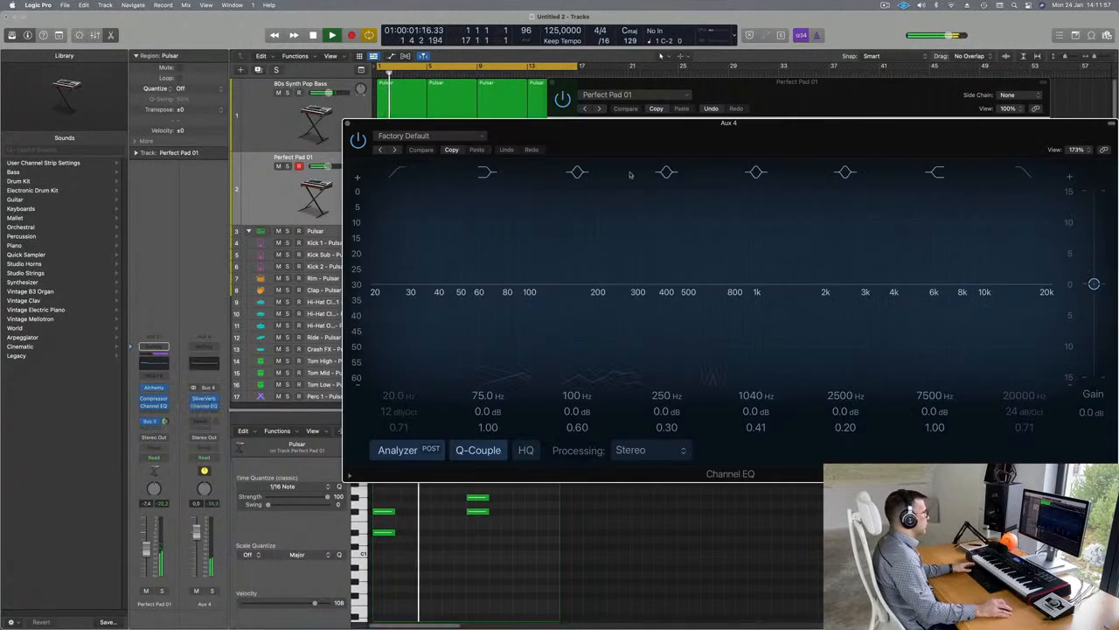
click(398, 172)
drag(402, 263, 632, 230)
drag(604, 302, 620, 302)
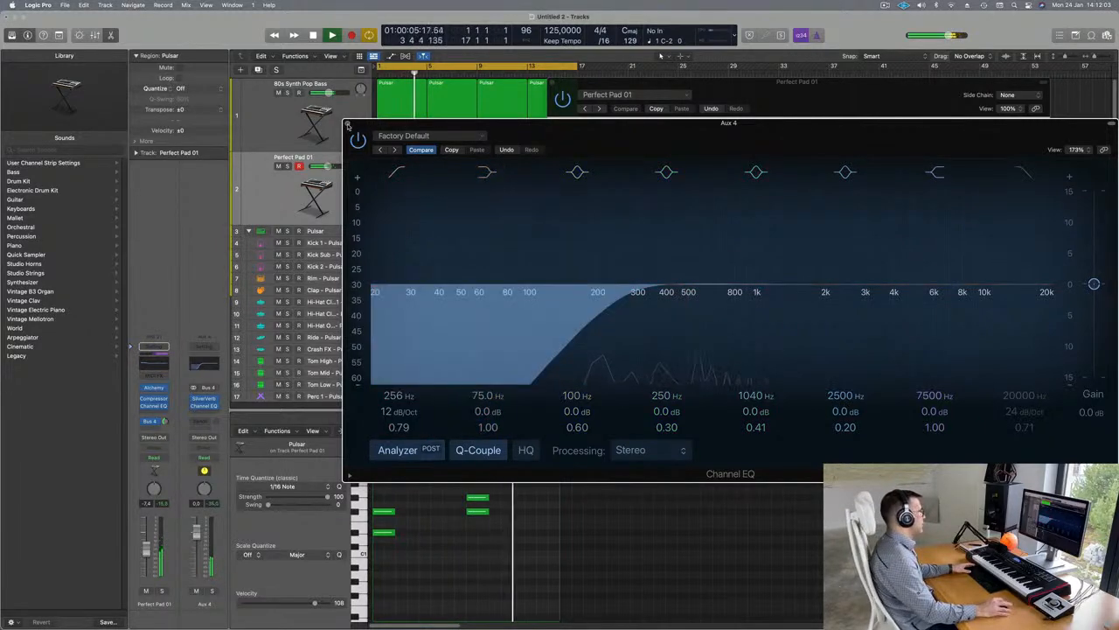
click(348, 125)
Close Alchemy, repeat the four-bar pad region three times to fill 16 bars, and select all four regions
drag(744, 102, 644, 211)
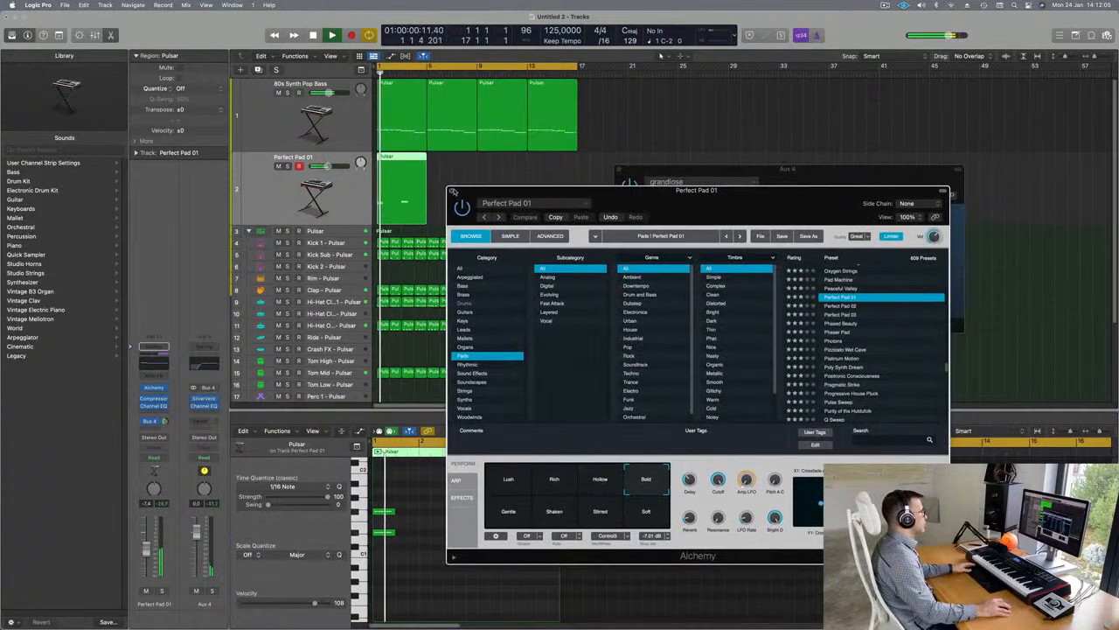
click(452, 191)
drag(466, 176, 402, 194)
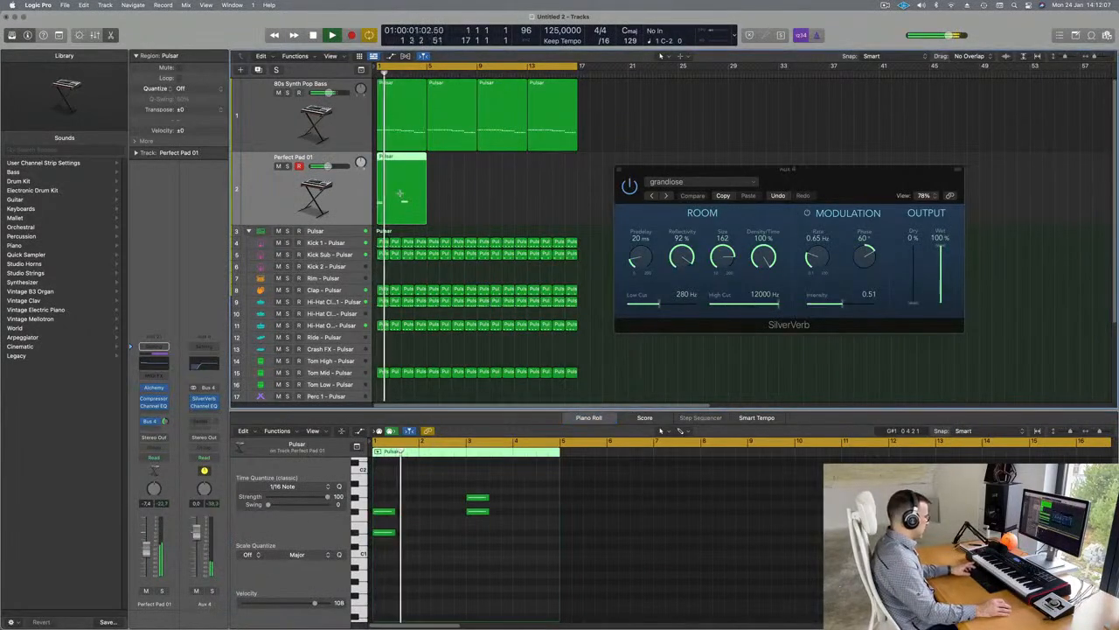
key(super+r)
key(super+r)
key(super+r)
drag(816, 169, 812, 137)
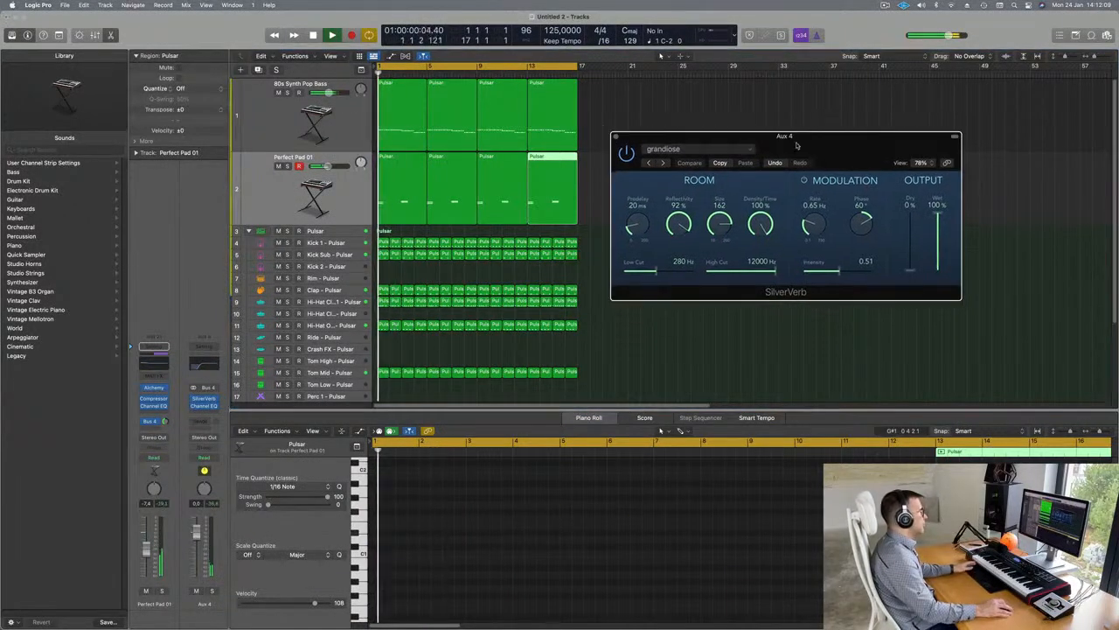
click(341, 188)
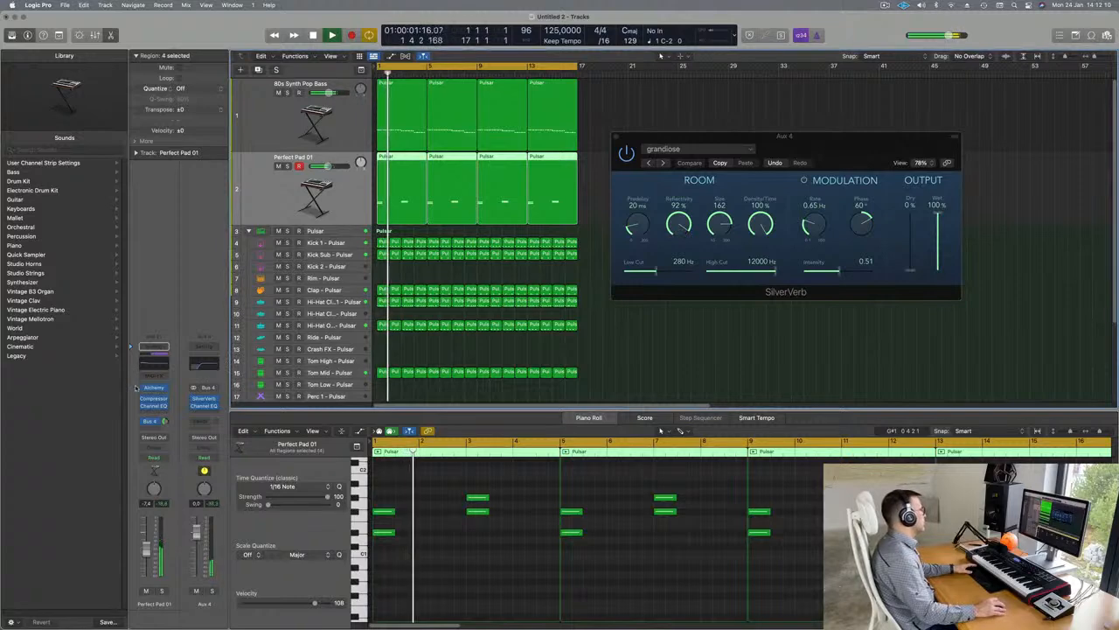
Open Alchemy on the pad track and compare its snapshots, ending on Lush
click(151, 387)
drag(773, 201, 603, 157)
click(342, 472)
click(385, 474)
click(432, 469)
click(478, 470)
click(347, 444)
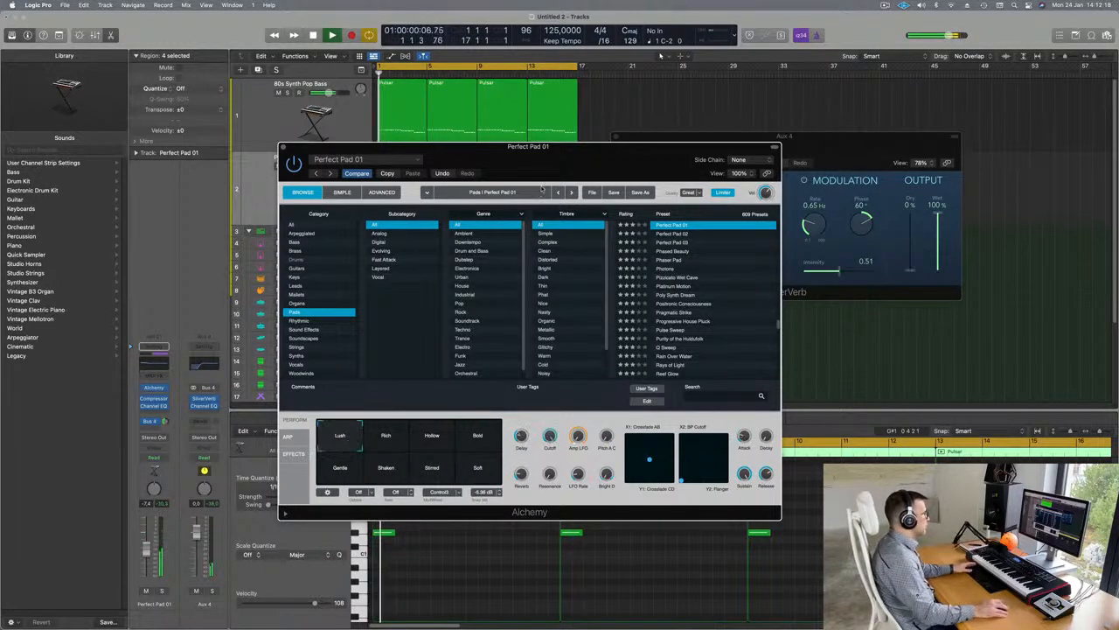
Copy all sixteen pad notes seven semitones higher across the four regions and replay from the beginning
drag(530, 161, 1046, 151)
click(432, 577)
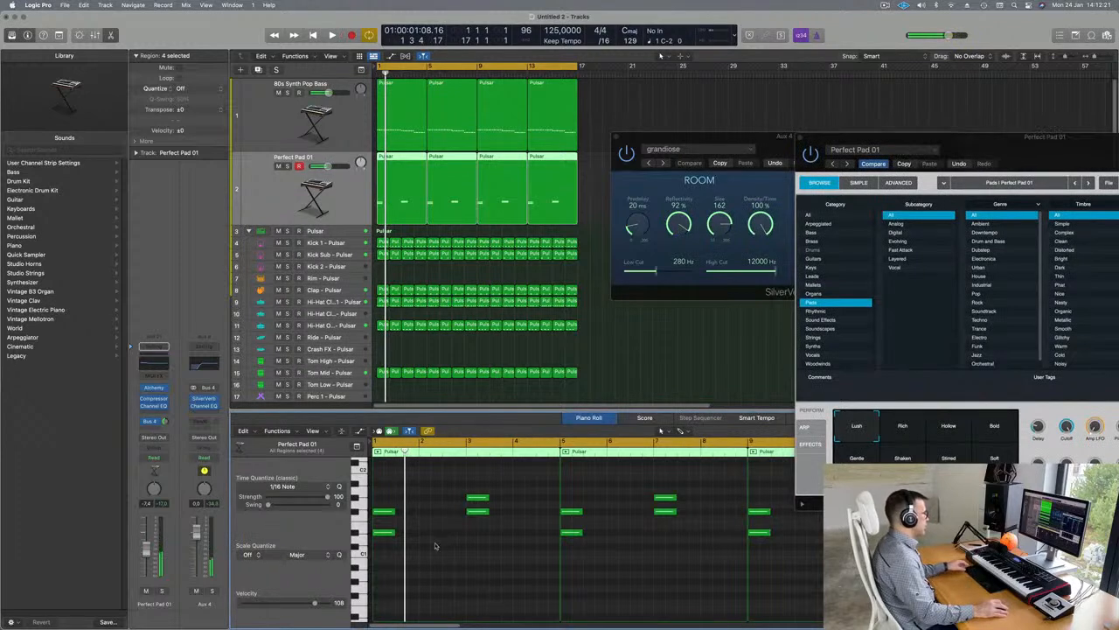
scroll(394, 510, up, 2)
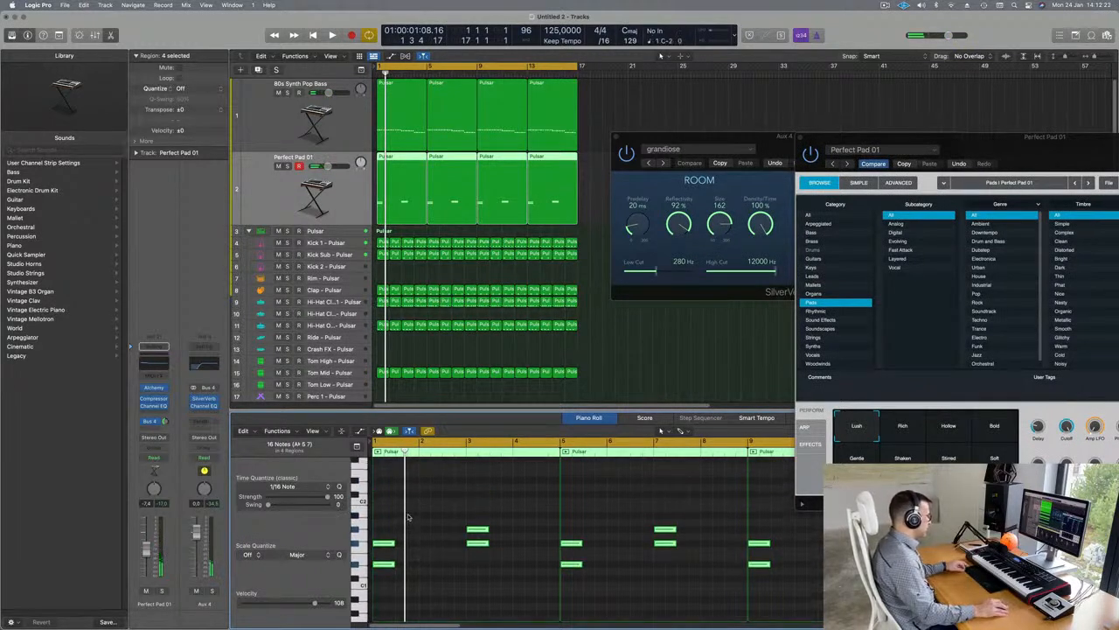
drag(385, 542, 385, 495)
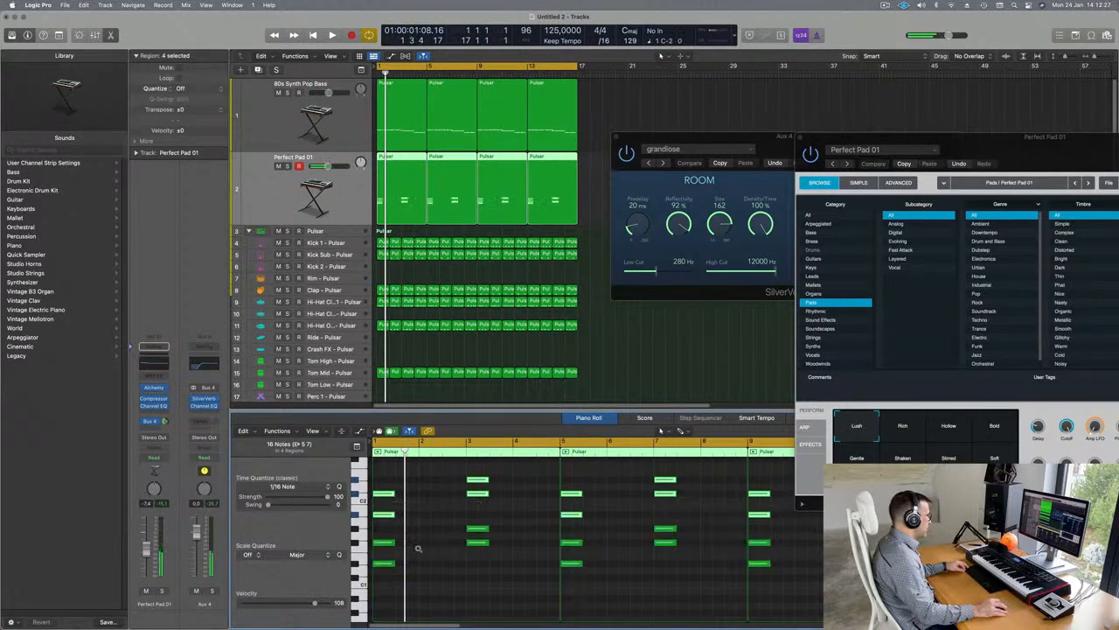
key(space)
key(super+Left)
key(super+Left)
key(Return)
Set Alchemy's Delay to about 35.5% on the pad and try the Bold snapshot during playback
drag(953, 139, 619, 173)
drag(704, 181, 820, 170)
key(space)
click(442, 589)
key(space)
key(Return)
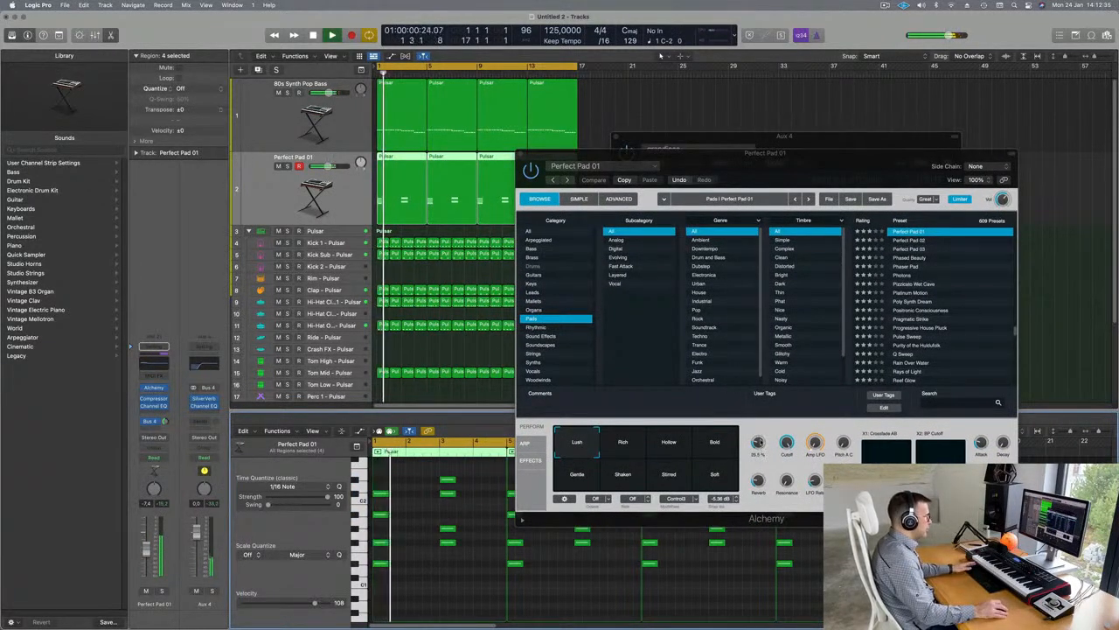
click(715, 442)
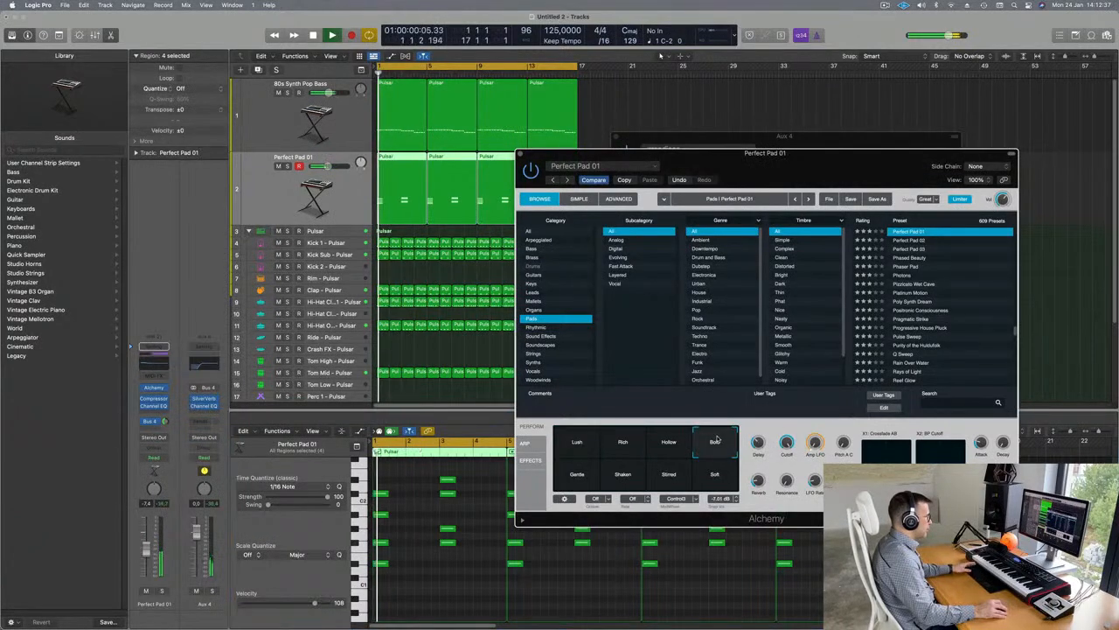
drag(834, 158, 829, 129)
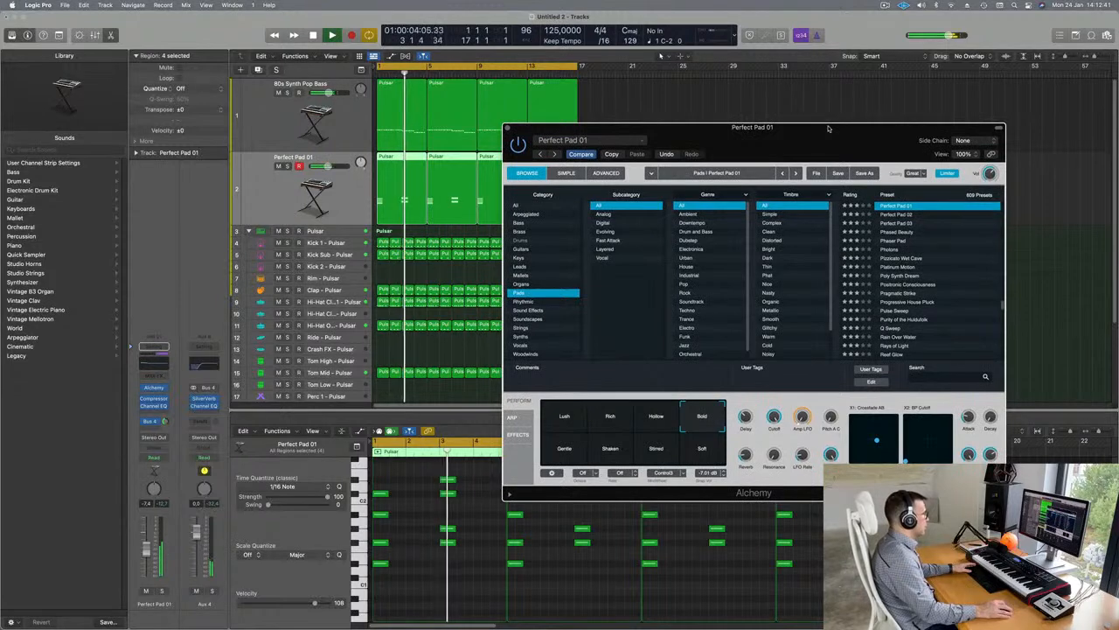
drag(866, 162, 761, 192)
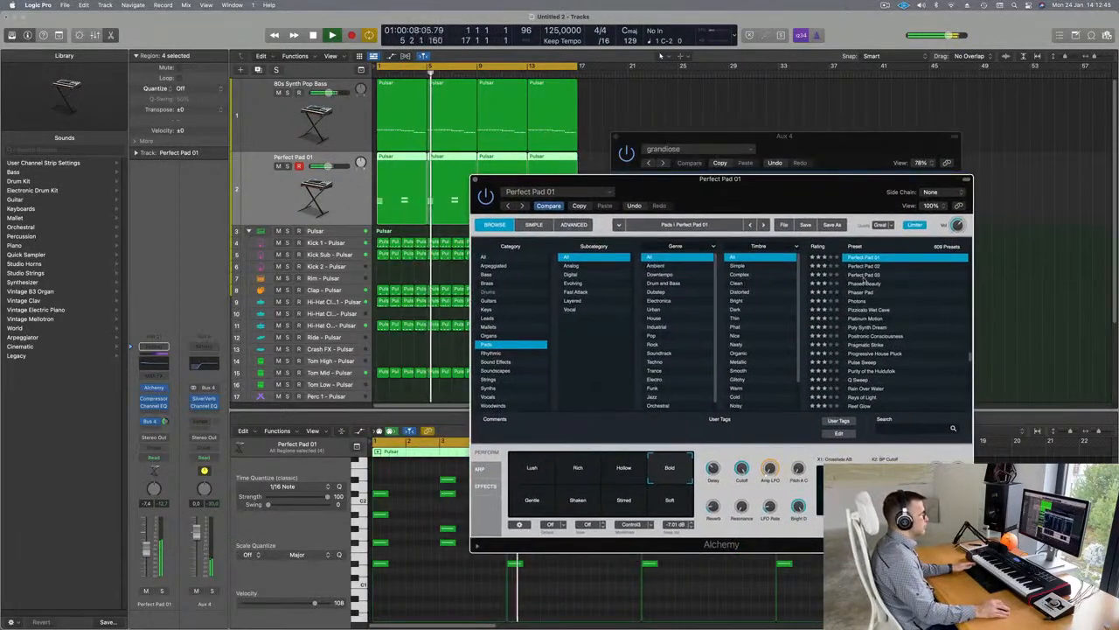
Audition the Phased Beauty and Photons presets on the pad track
click(866, 285)
key(space)
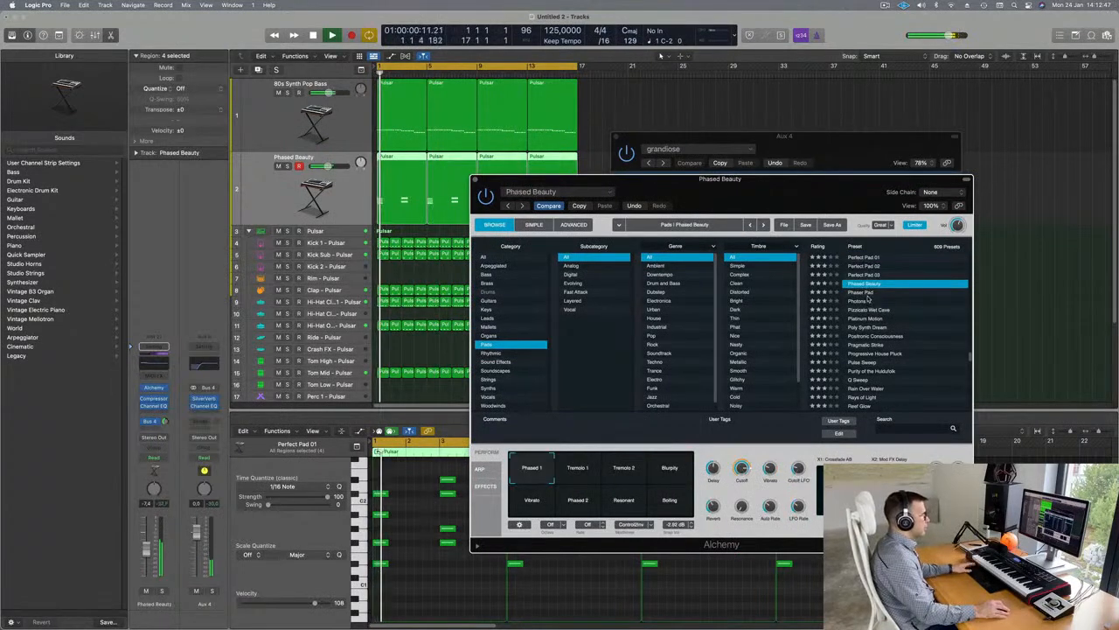
click(853, 302)
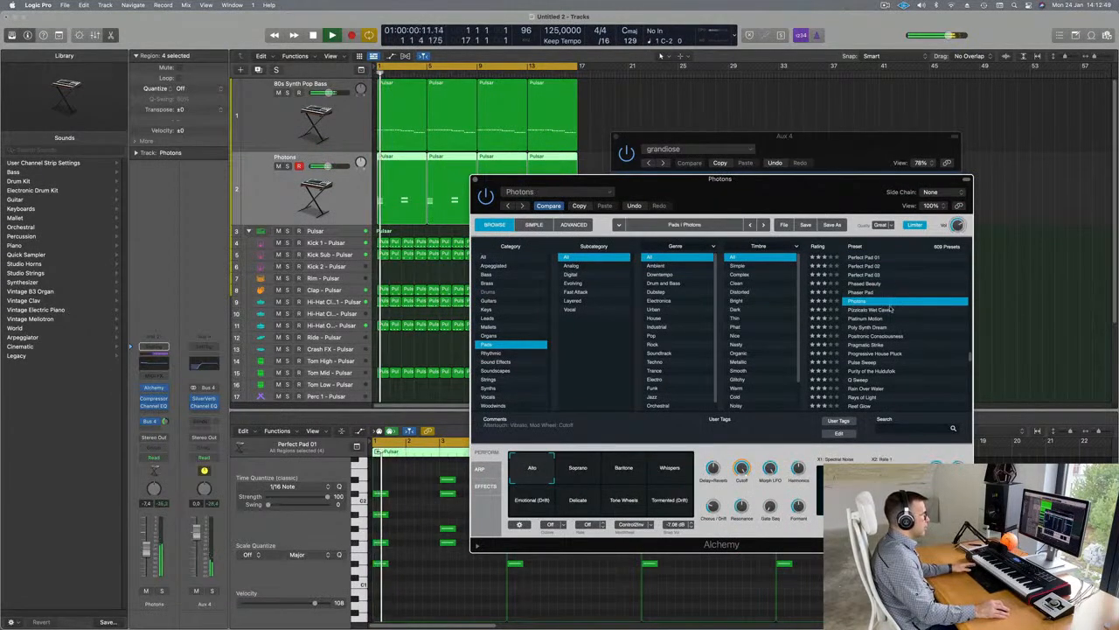
Transpose all 32 pad notes up one octave and reload Perfect Pad 01 after trying Platinum Motion
scroll(890, 310, down, 2)
key(space)
key(space)
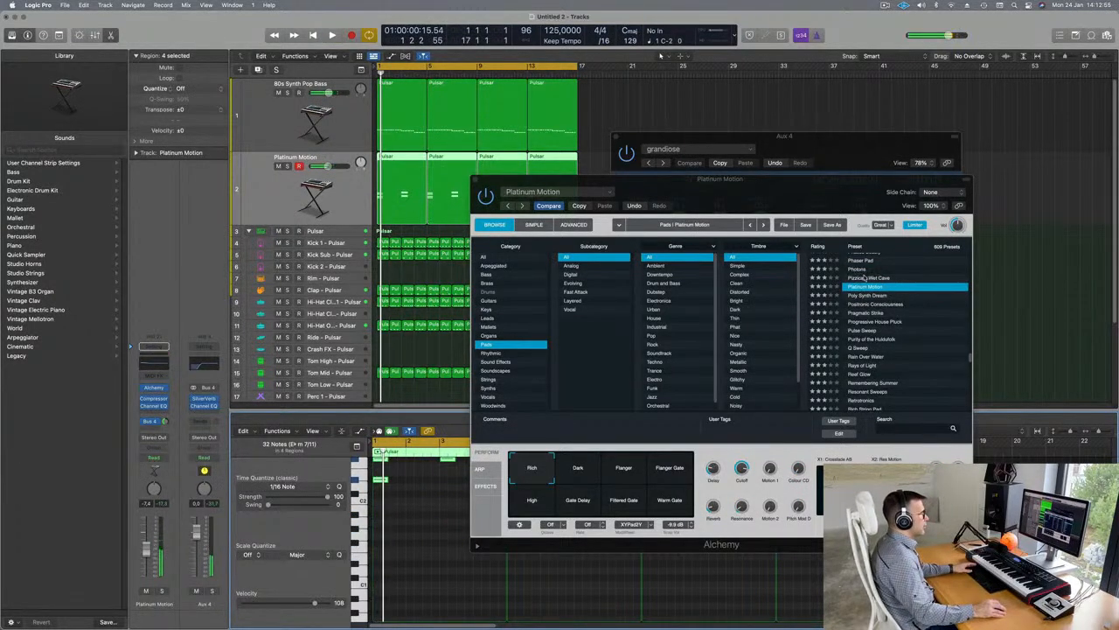
scroll(865, 277, up, 3)
click(864, 274)
Lower the Perfect Pad 01 track's volume to about -12.6 dB and close the Alchemy and SilverVerb windows
drag(790, 183, 880, 121)
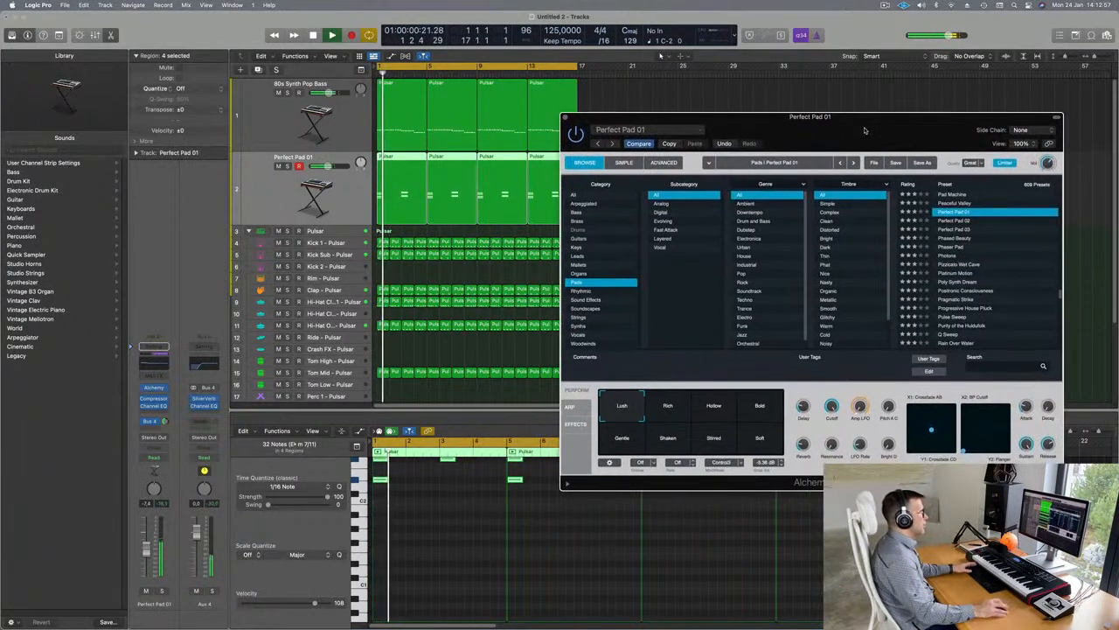
click(148, 558)
key(space)
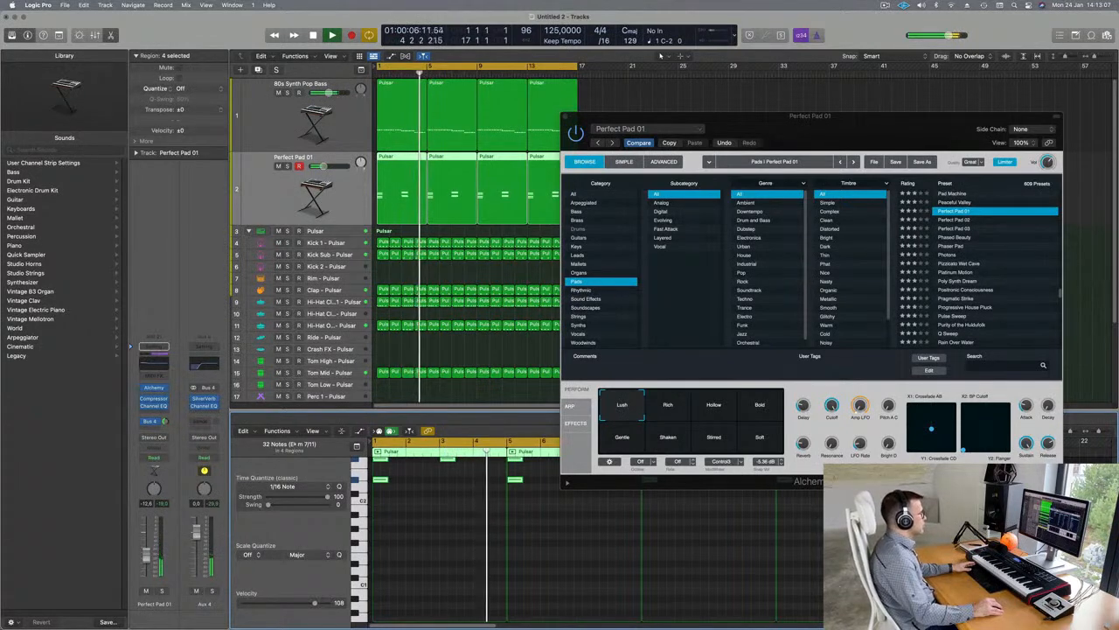
drag(582, 117, 454, 181)
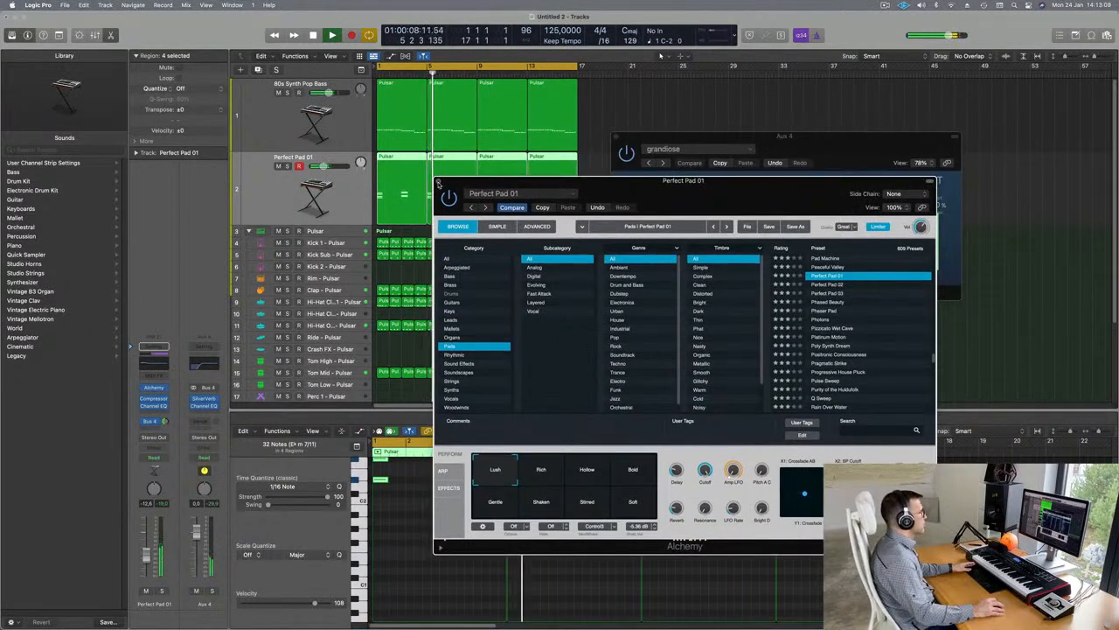
drag(766, 137, 755, 147)
click(604, 147)
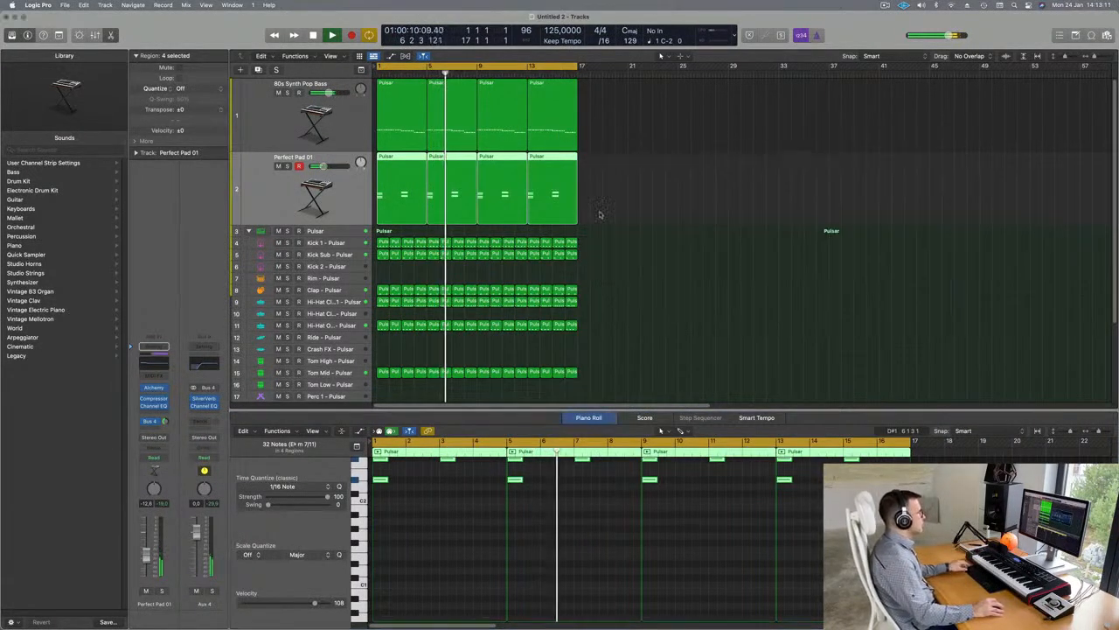
Duplicate the 80s Synth Pop Bass track, copy its four regions onto the new track, and mute that copy
key(Return)
click(284, 120)
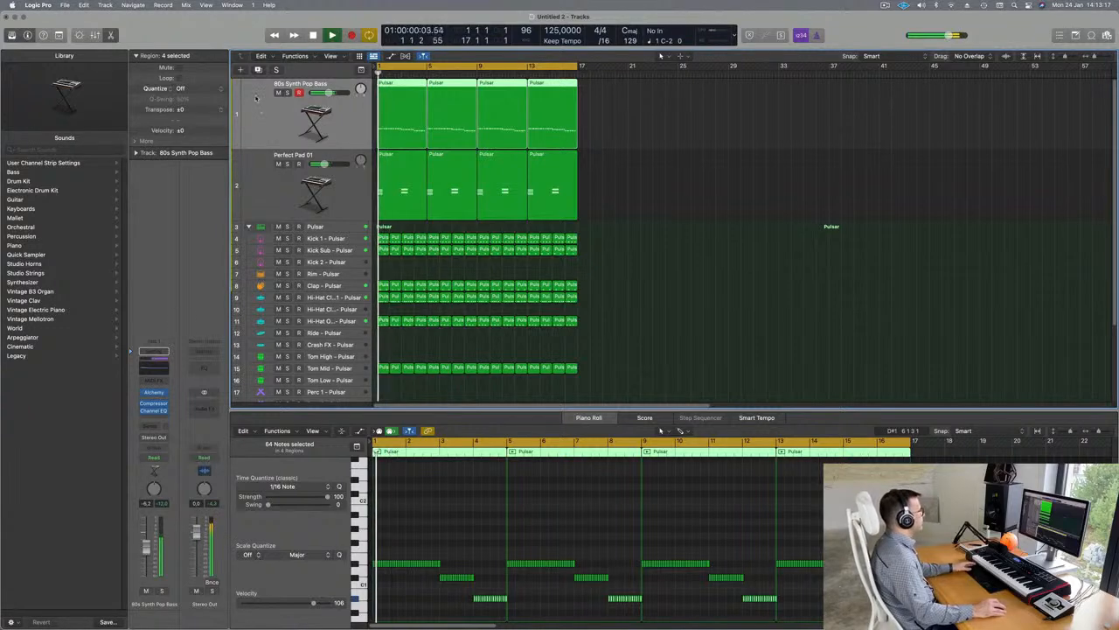
key(super+d)
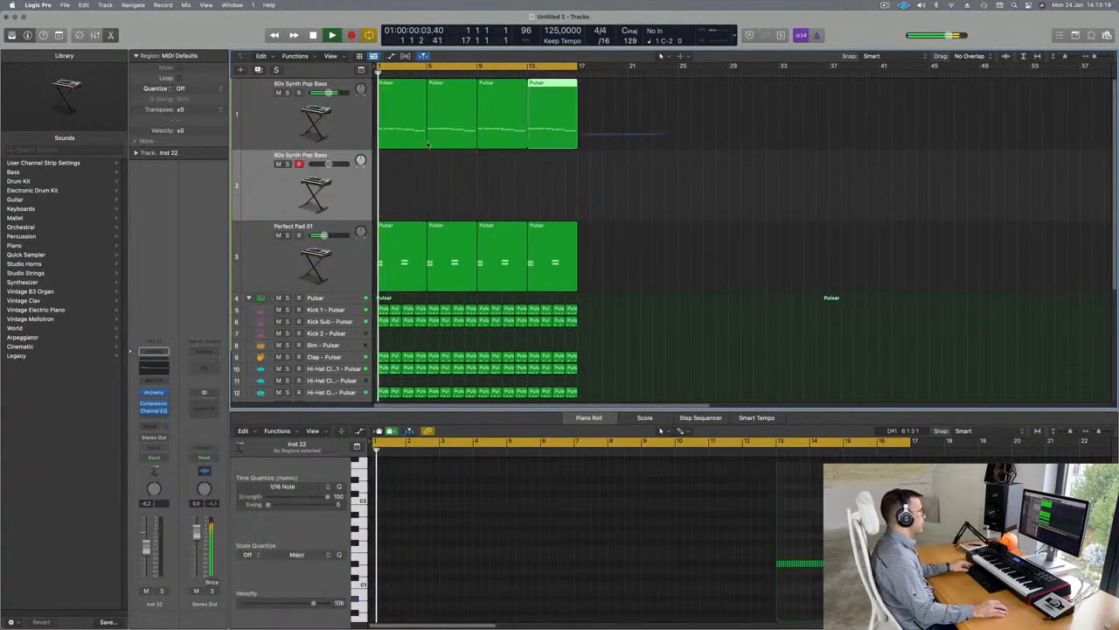
drag(397, 114, 399, 199)
click(279, 164)
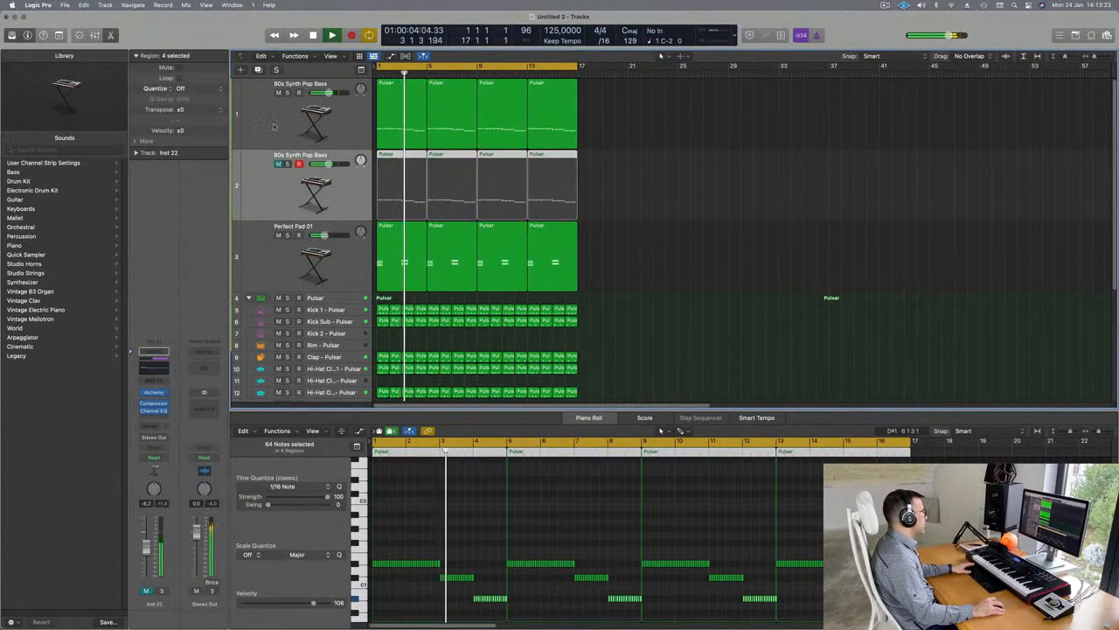
Open Alchemy on the original bass track and adjust the Punchy snapshot's LP Envelope while replaying from the beginning
click(280, 114)
key(Return)
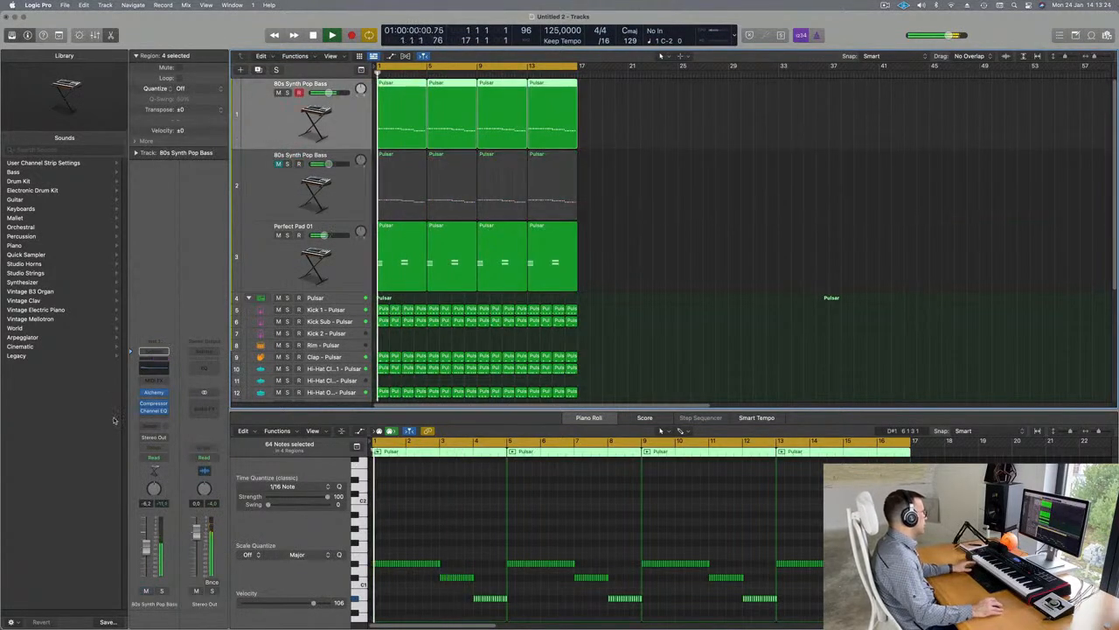
click(153, 396)
drag(830, 89, 613, 166)
click(413, 441)
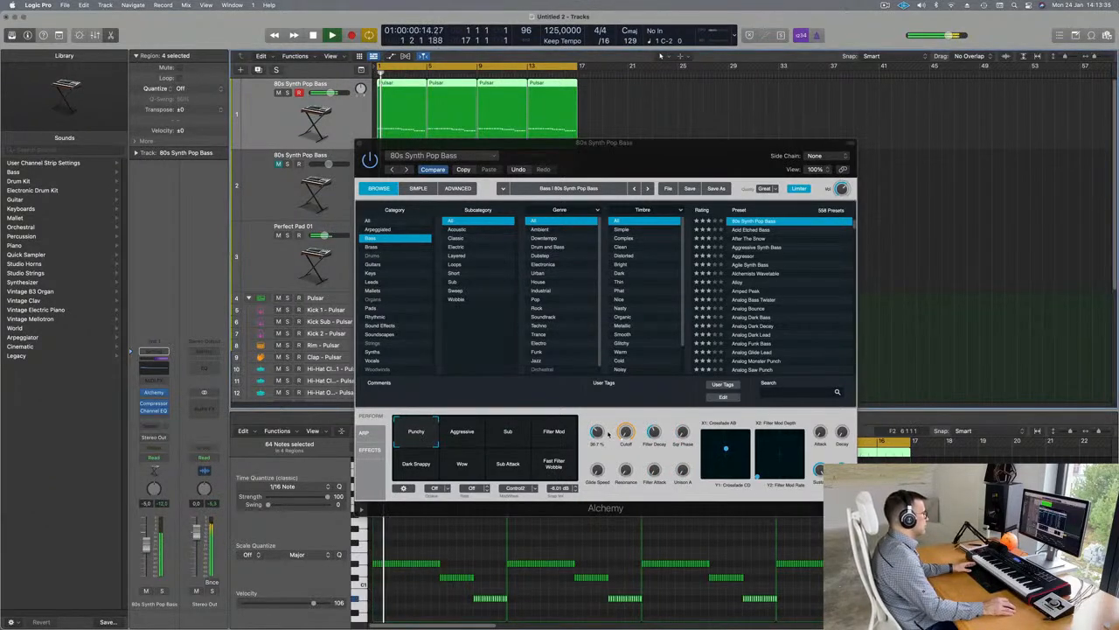
drag(598, 432, 604, 421)
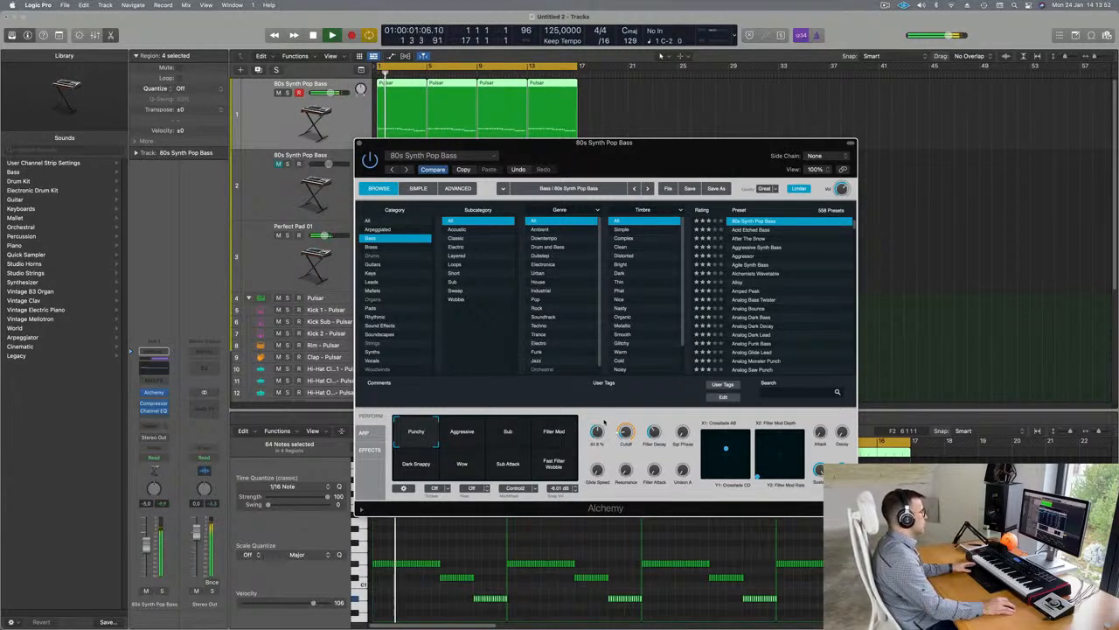
Compare Alchemy's other bass snapshots, including Aggressive, Filter Mod, Wow and Dark Snappy, and return to Punchy
click(469, 439)
click(560, 437)
click(556, 467)
click(512, 469)
click(465, 470)
click(411, 468)
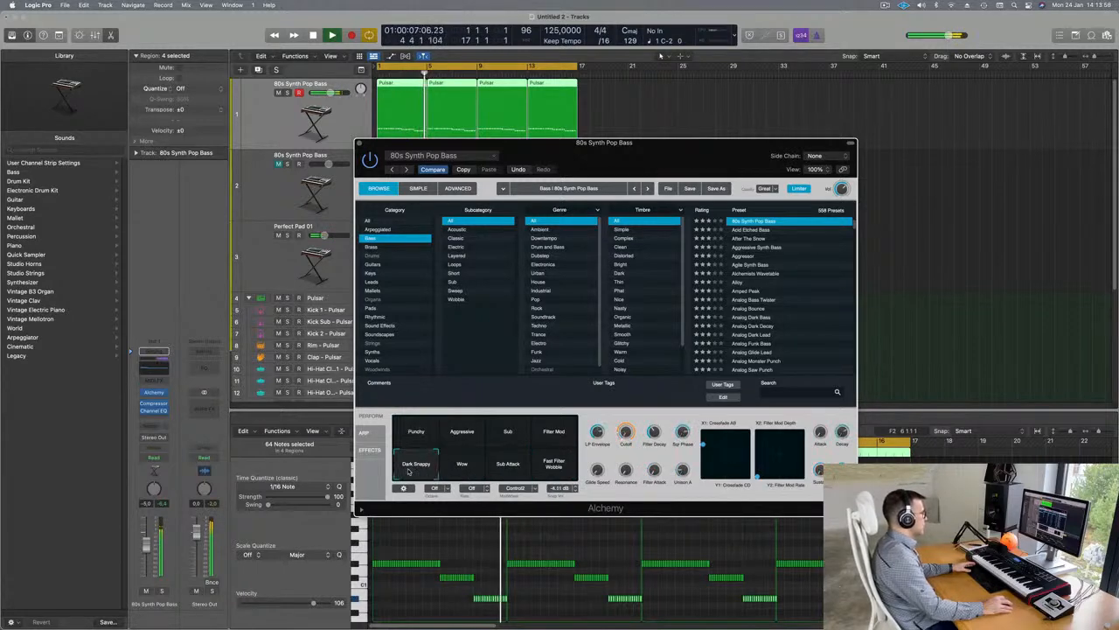
drag(636, 161, 686, 142)
click(463, 416)
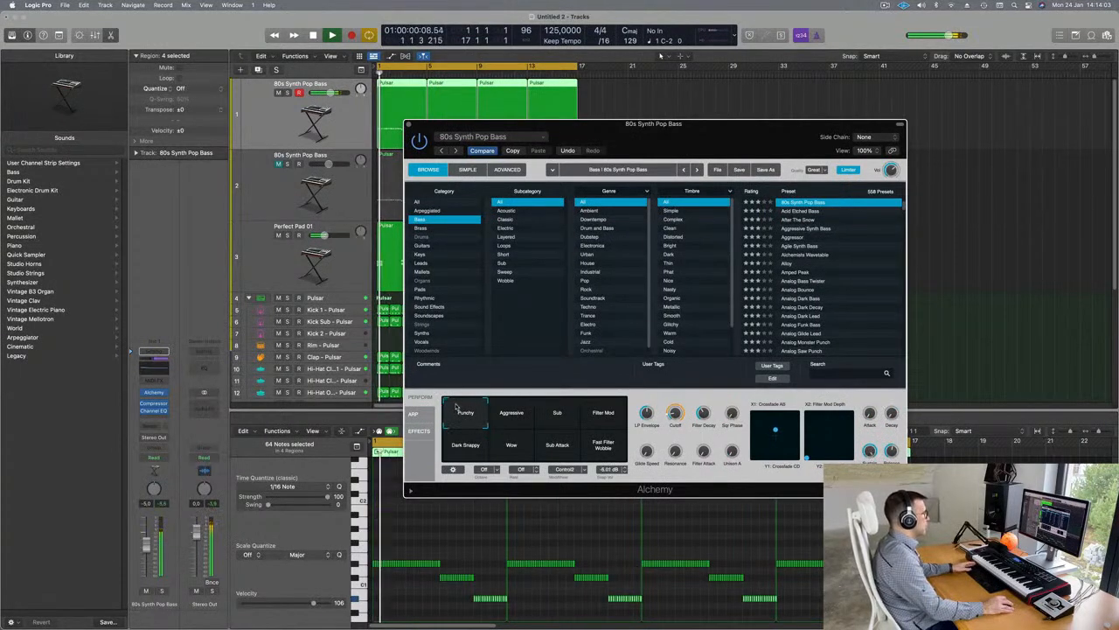
Audition Alchemy's Dark Snappy snapshot once more against Punchy and switch back to Punchy
click(459, 453)
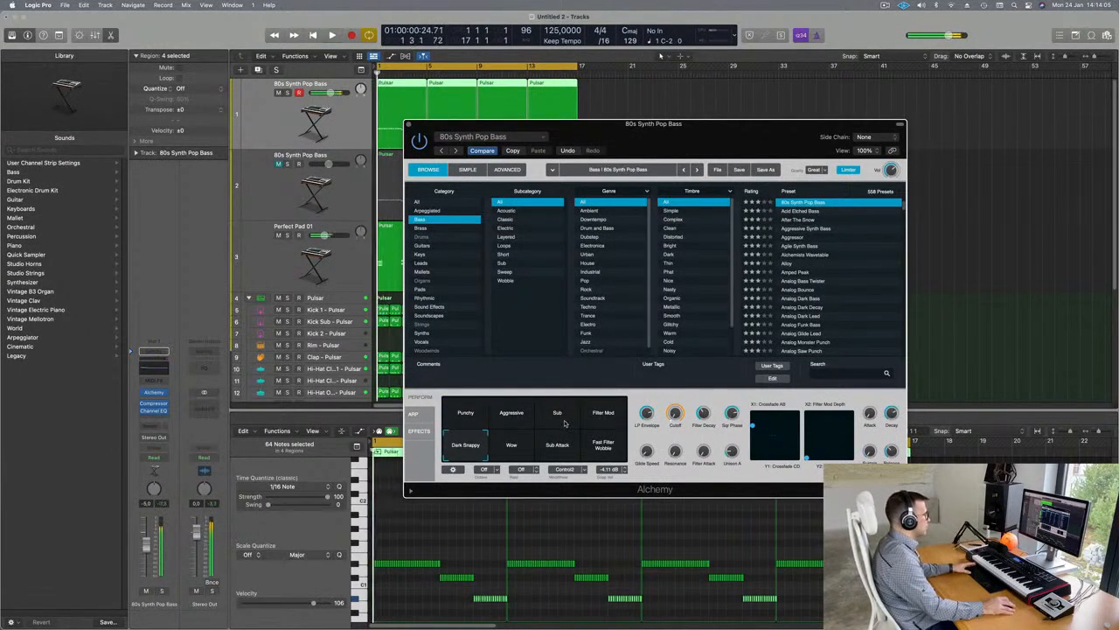
key(space)
click(466, 415)
key(space)
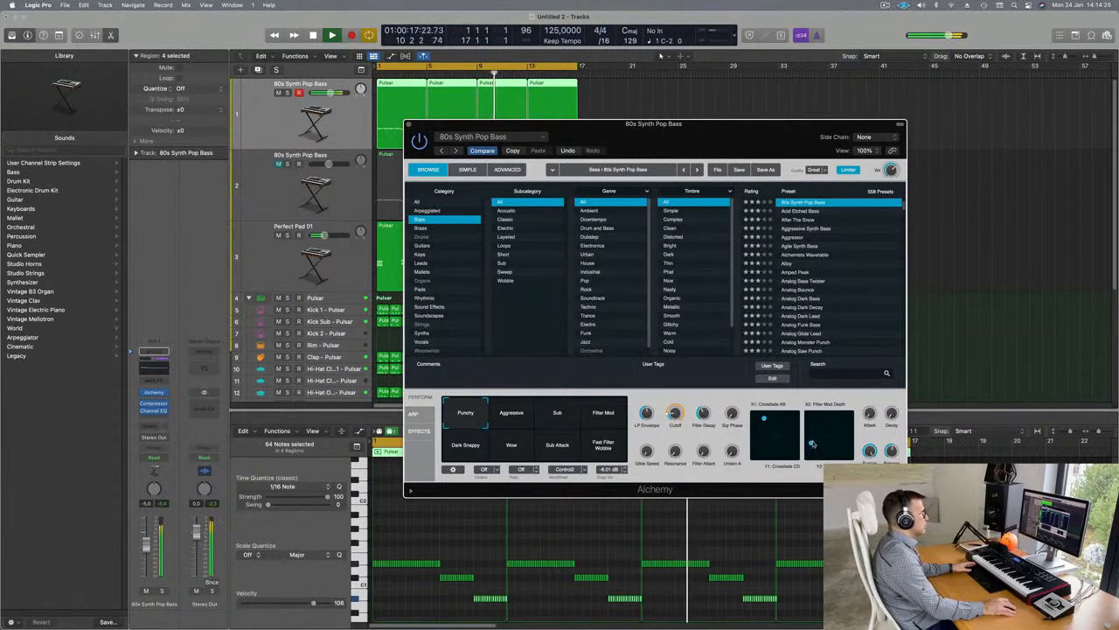
Set the Punchy snapshot's Cutoff to about 20.7% while replaying from the beginning, and close the Alchemy window
key(Return)
drag(729, 133, 750, 133)
key(Return)
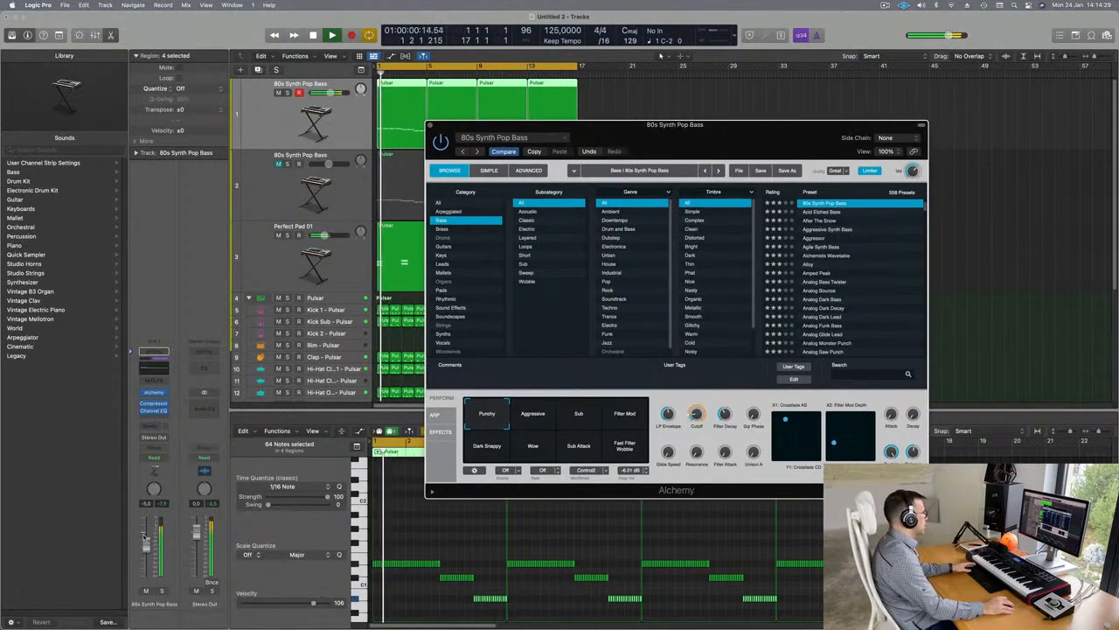
key(Return)
drag(697, 413, 695, 419)
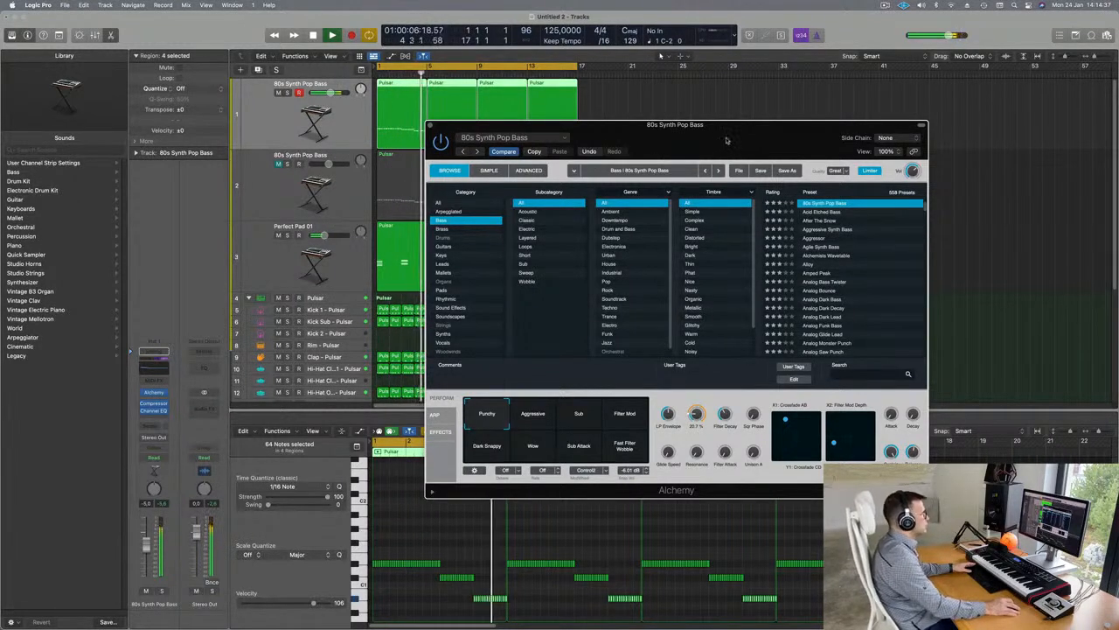
drag(725, 142, 642, 297)
click(347, 282)
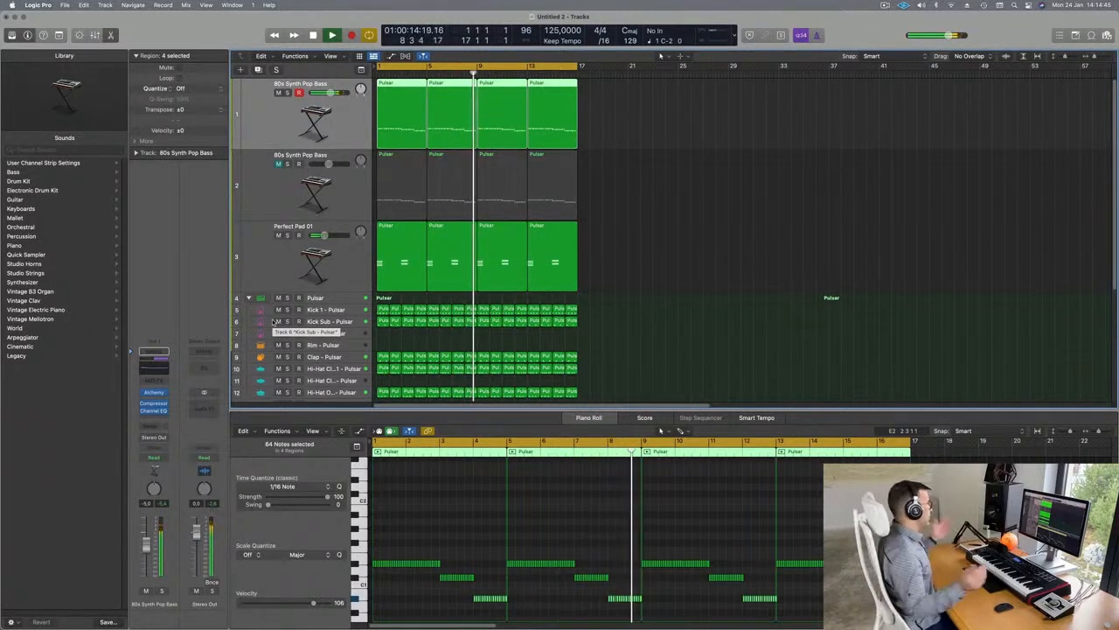
Lower the original 80s Synth Pop Bass track's volume to about -8.6 dB while replaying from the beginning
key(Return)
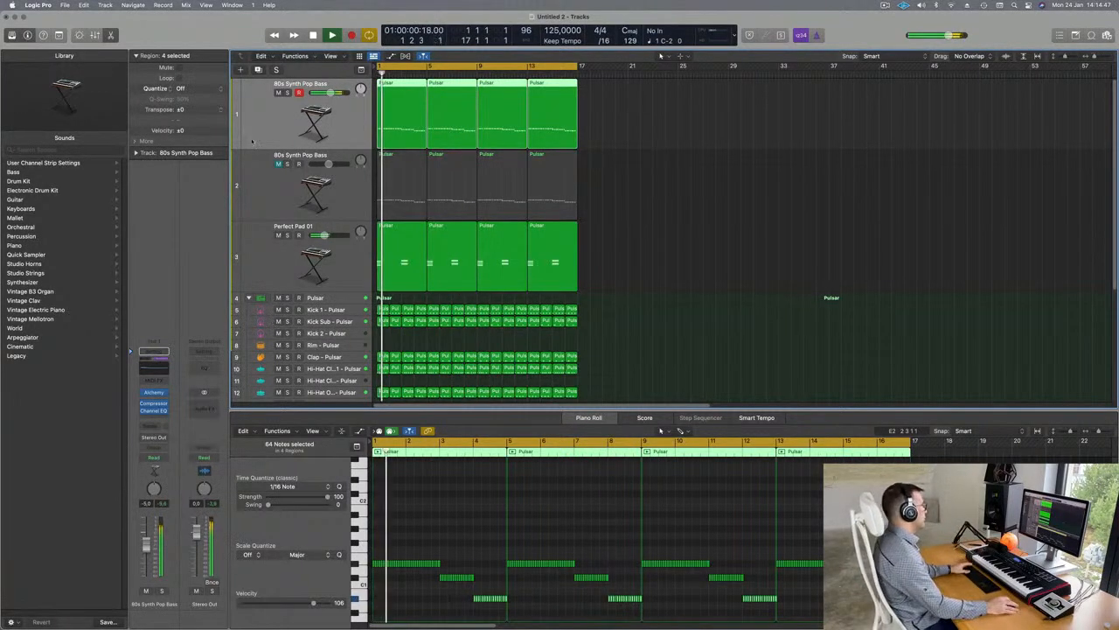
key(Return)
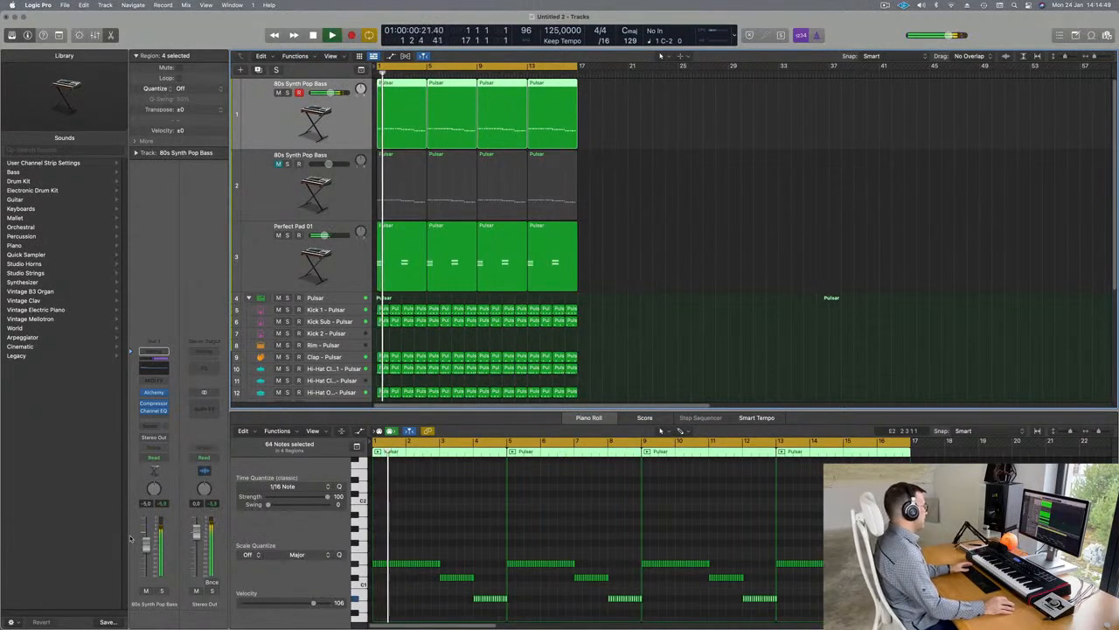
key(Return)
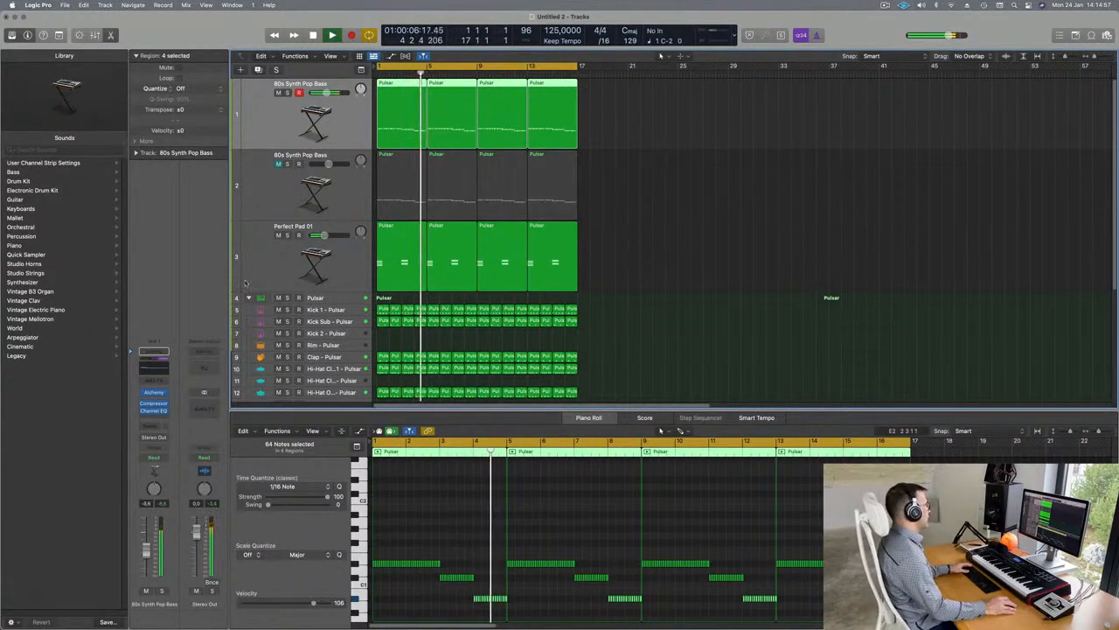
Open the Channel EQ on the Perfect Pad 01 track and enable a low cut at 187 Hz
click(317, 256)
click(154, 362)
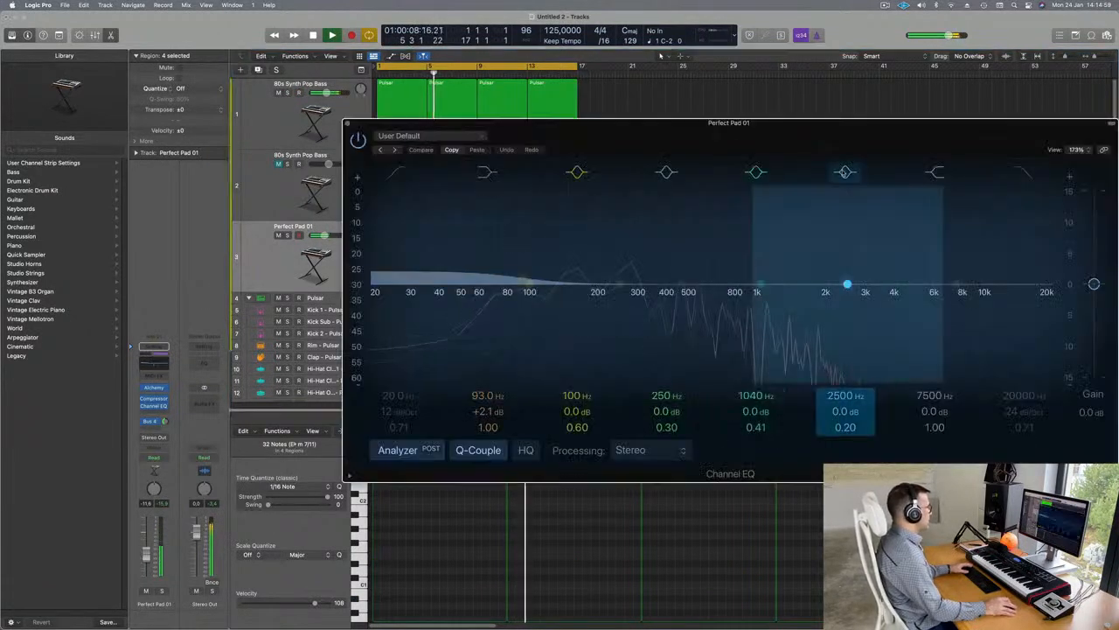
click(399, 172)
drag(575, 234, 598, 292)
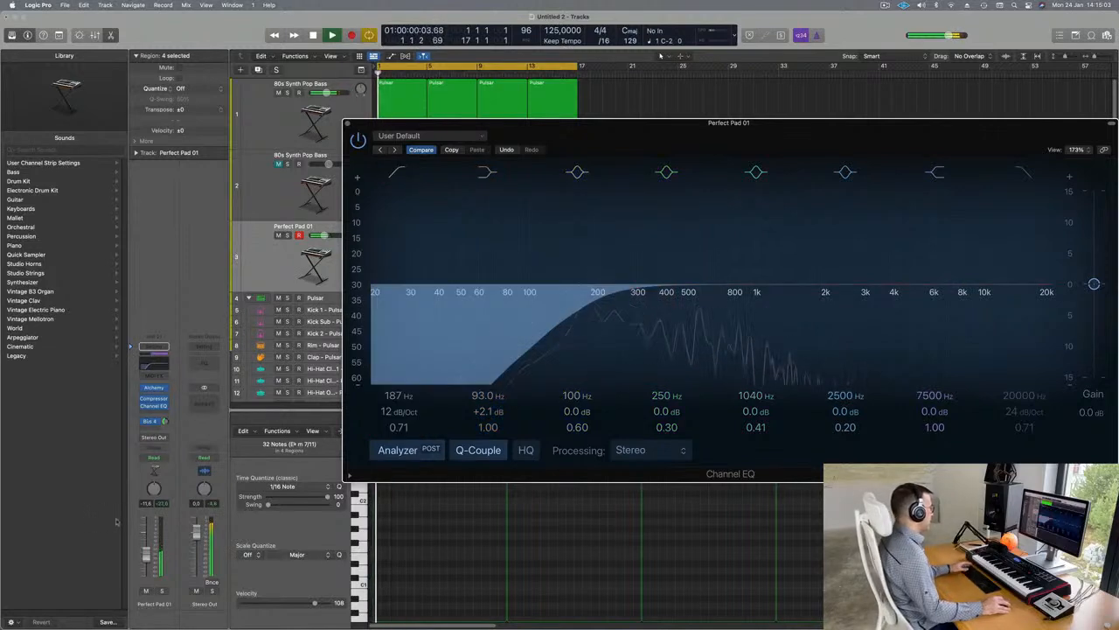
Raise the Perfect Pad 01 track's volume to about -9.2 dB, show its Bus 4 aux channel, and close the Channel EQ
click(146, 552)
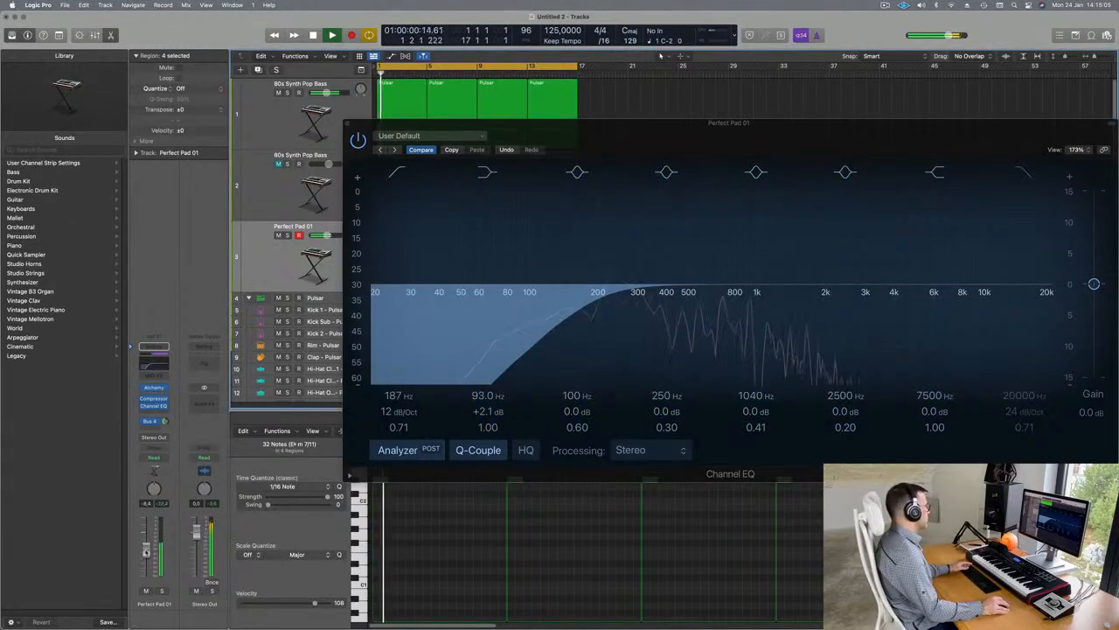
click(151, 421)
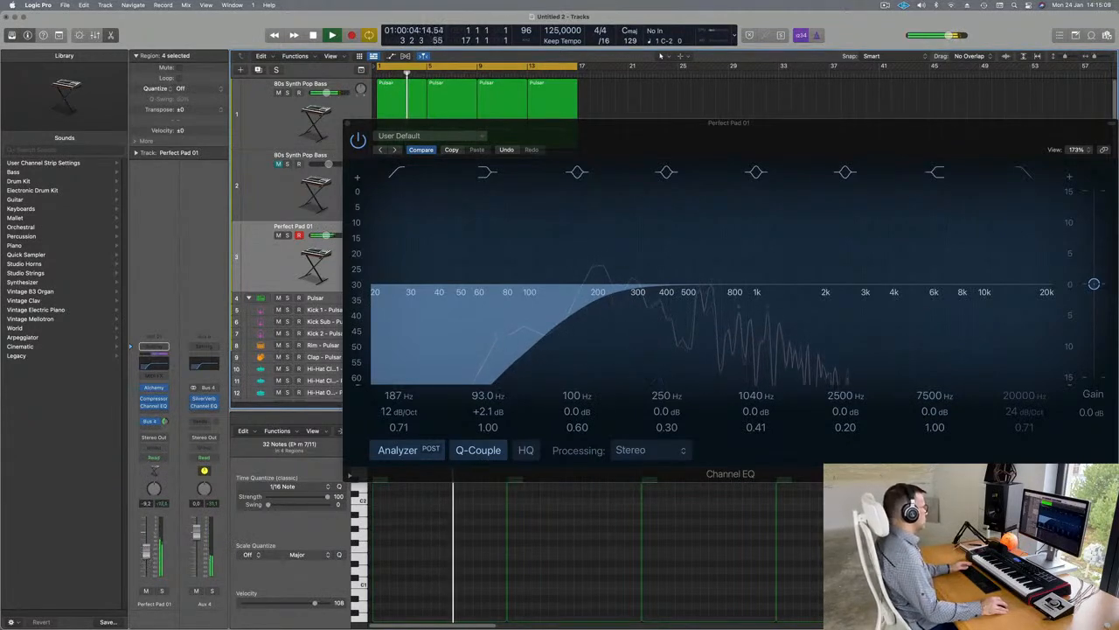
click(348, 124)
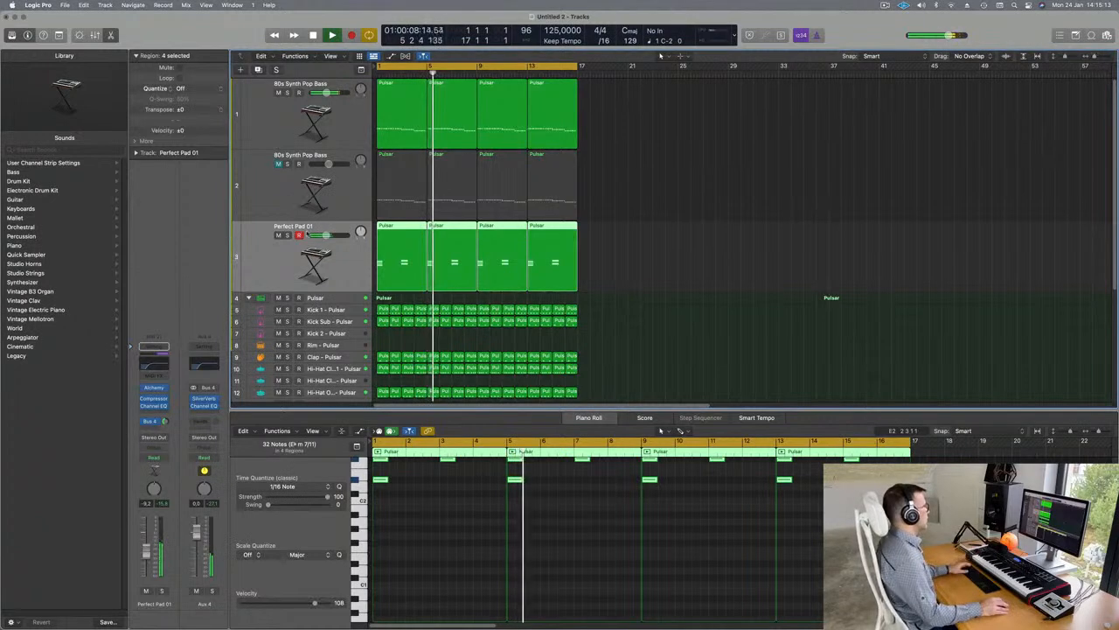
Move the first Tom Mid region of the Pulsar kit down to the Perc 1 track at bar 1
scroll(288, 210, down, 1)
key(Return)
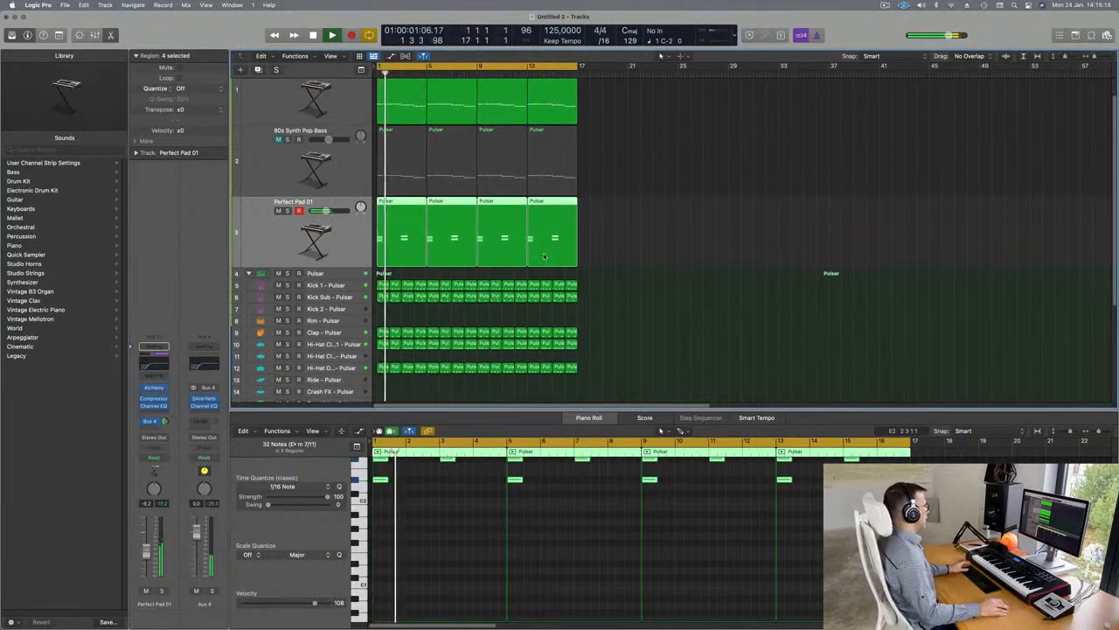
scroll(458, 267, down, 5)
key(Return)
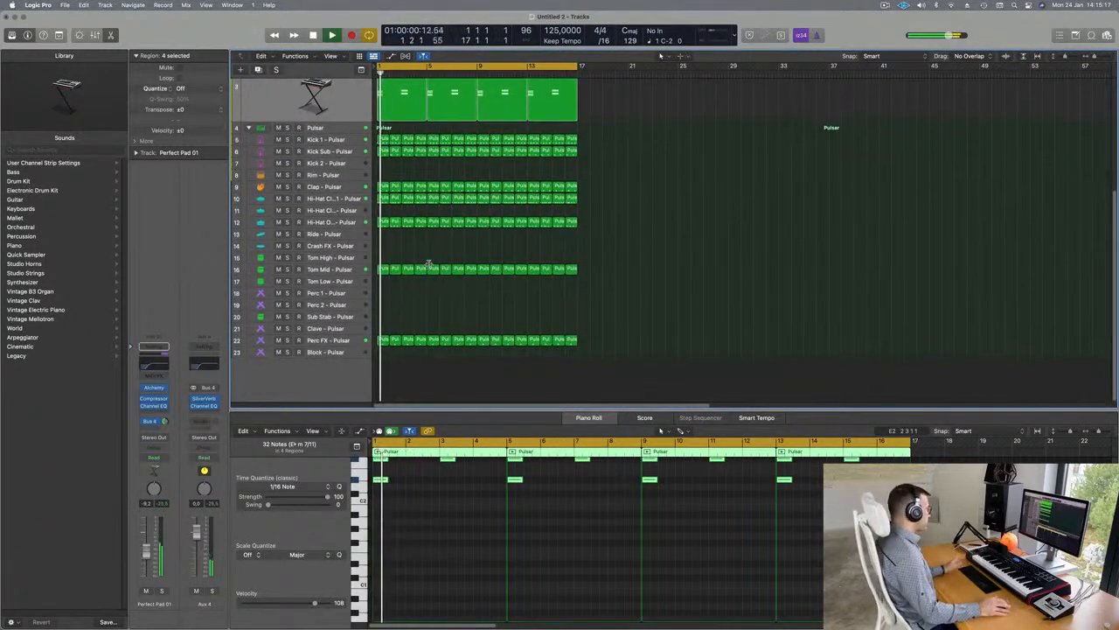
drag(382, 272, 383, 294)
scroll(443, 562, left, 5)
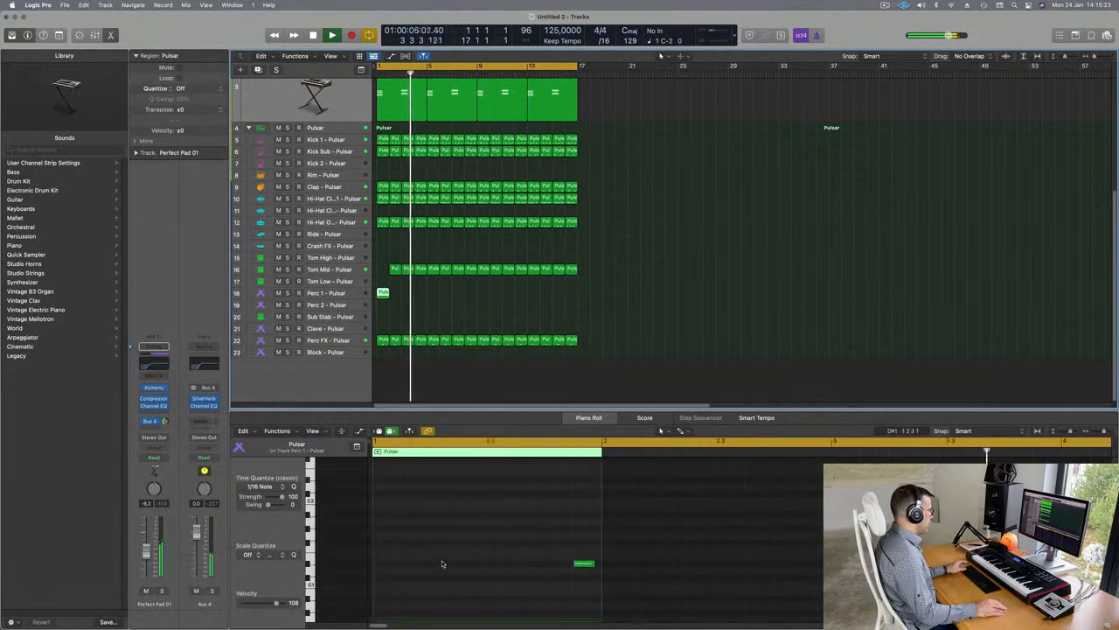
Arrange three D#1 notes in the Perc 1 region at positions 1 1 4 1, 1 2 4 1 and 1 3 4 1
click(585, 564)
drag(585, 564, 488, 571)
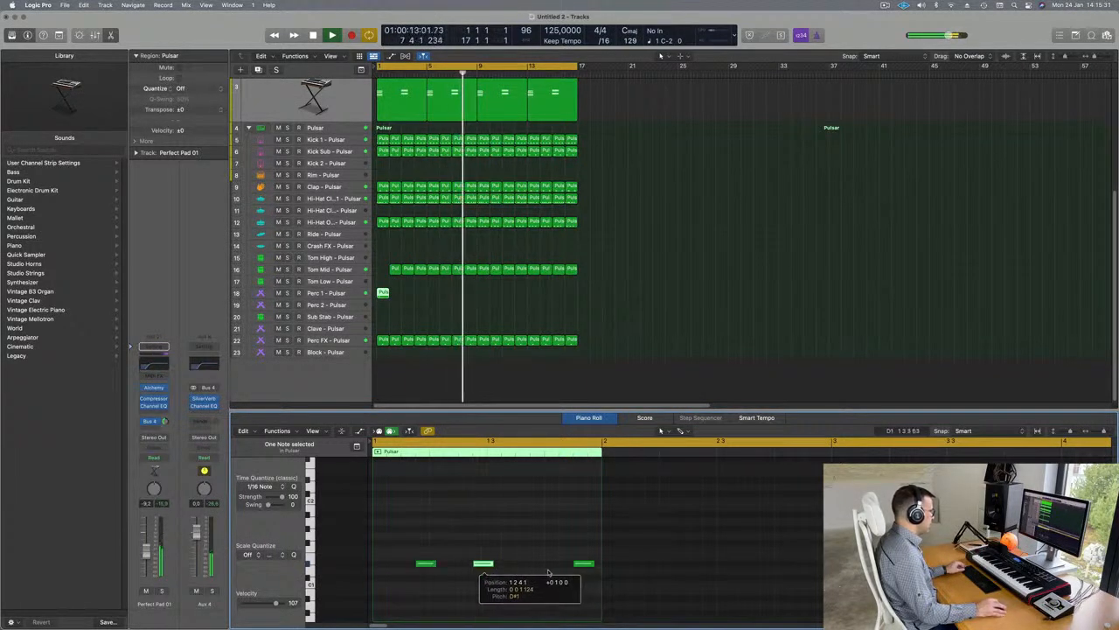
drag(584, 564, 540, 564)
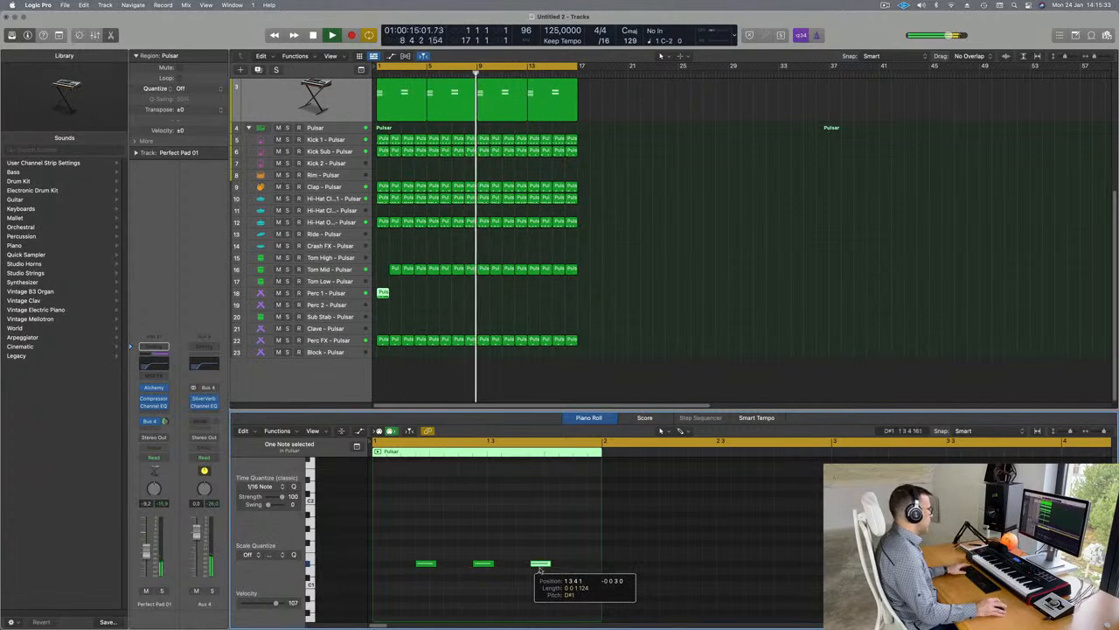
Refill Tom Mid's empty first bar, and repeat the Perc 1 region, its notes raised two octaves, through bar 16
click(395, 270)
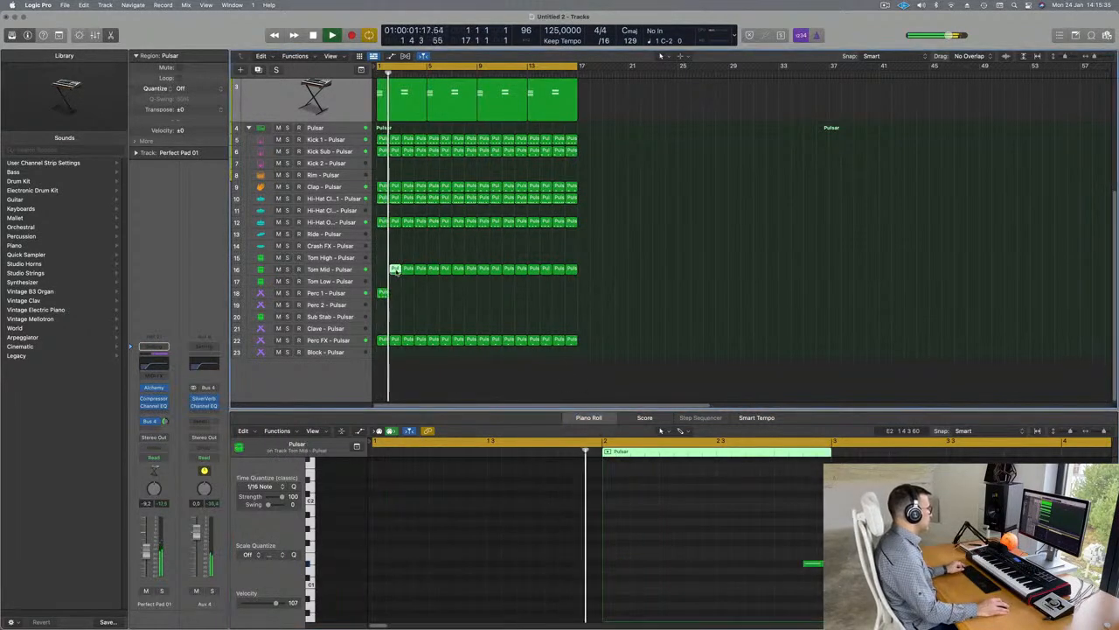
click(382, 292)
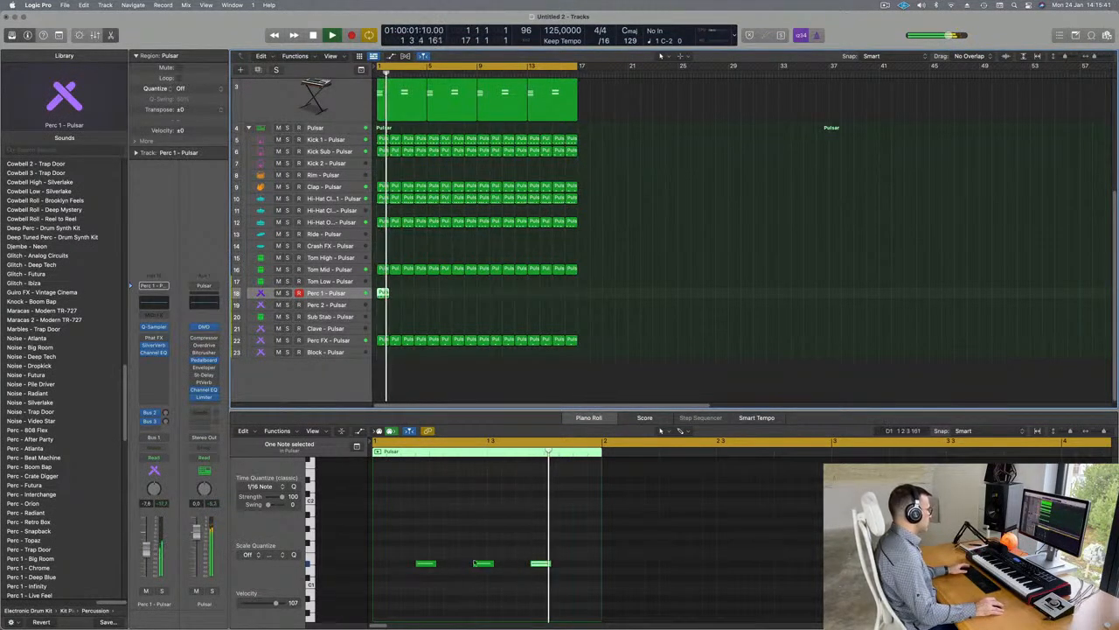
drag(400, 545, 611, 583)
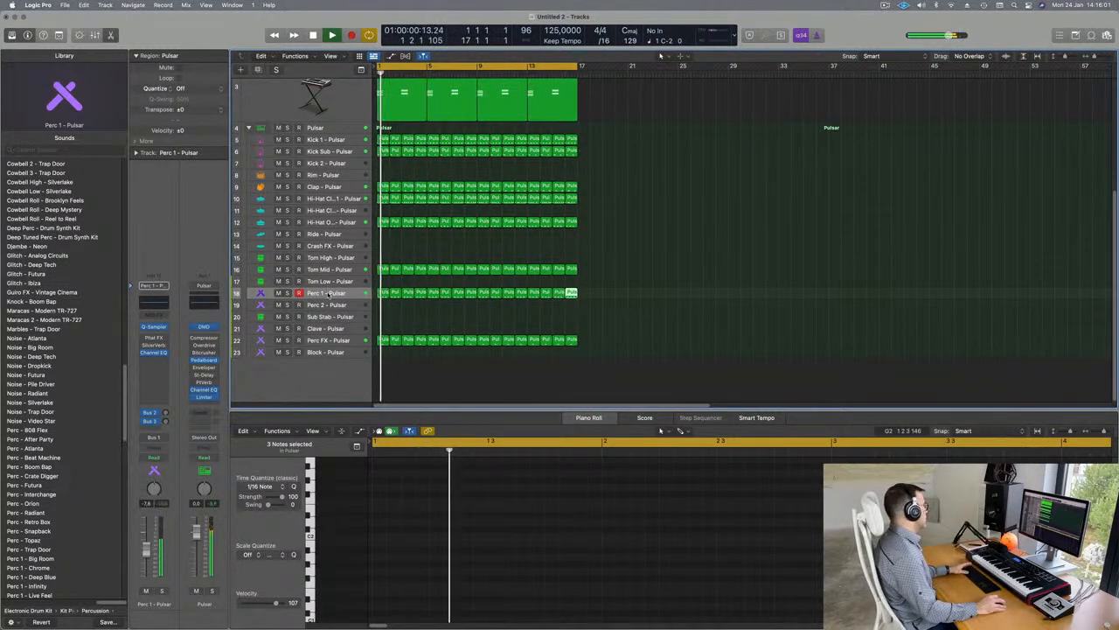
Select all Perc 1 regions, load the Perc - Crate Digger sound on the track, and play the loop
key(space)
scroll(94, 368, down, 5)
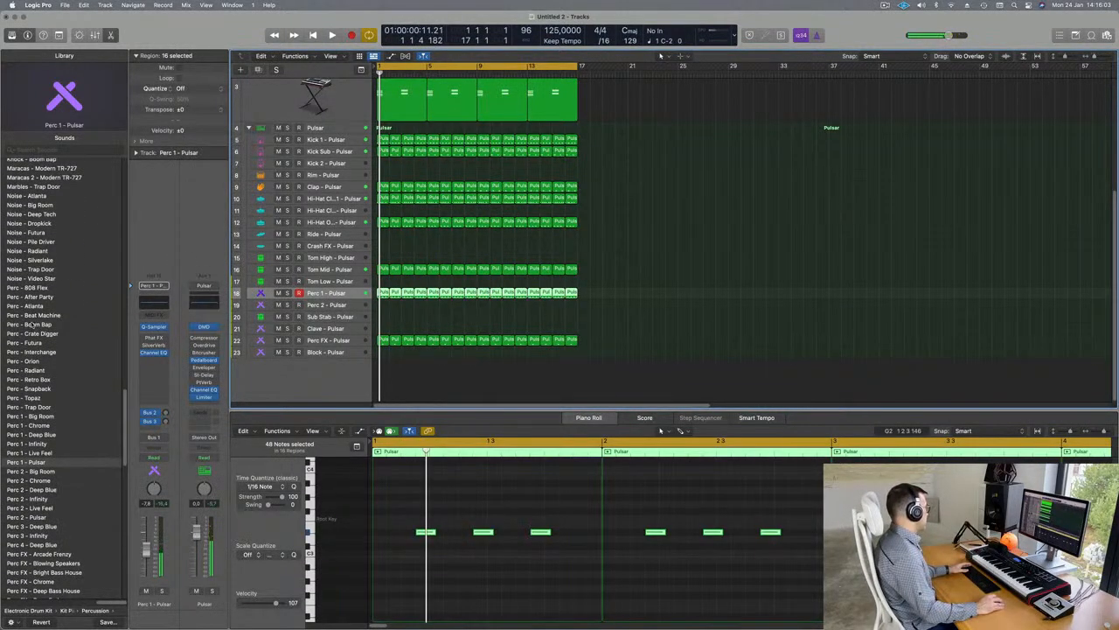
click(26, 334)
key(space)
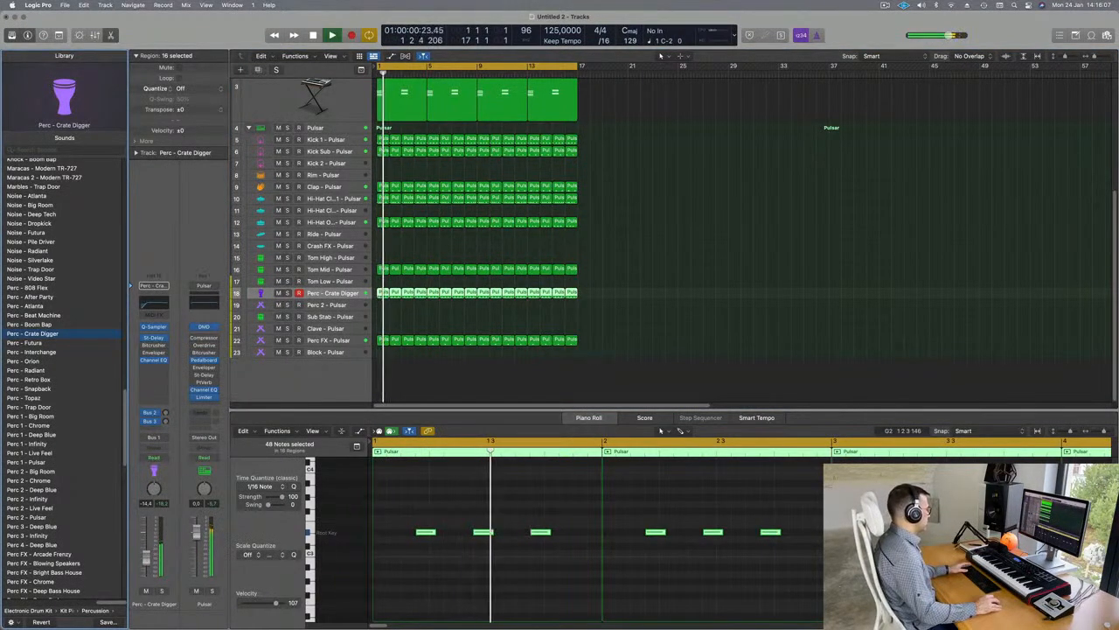
Move the third note of the first Crate Digger region to 1 4 2 1 and replace the following 15 regions with copies
click(519, 515)
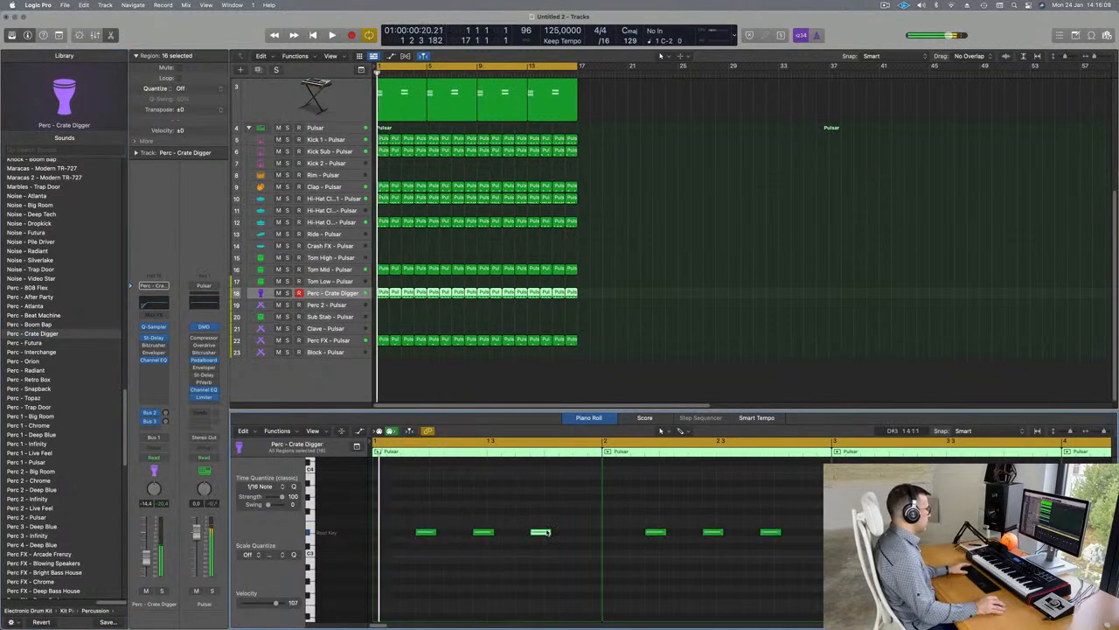
drag(548, 531, 546, 530)
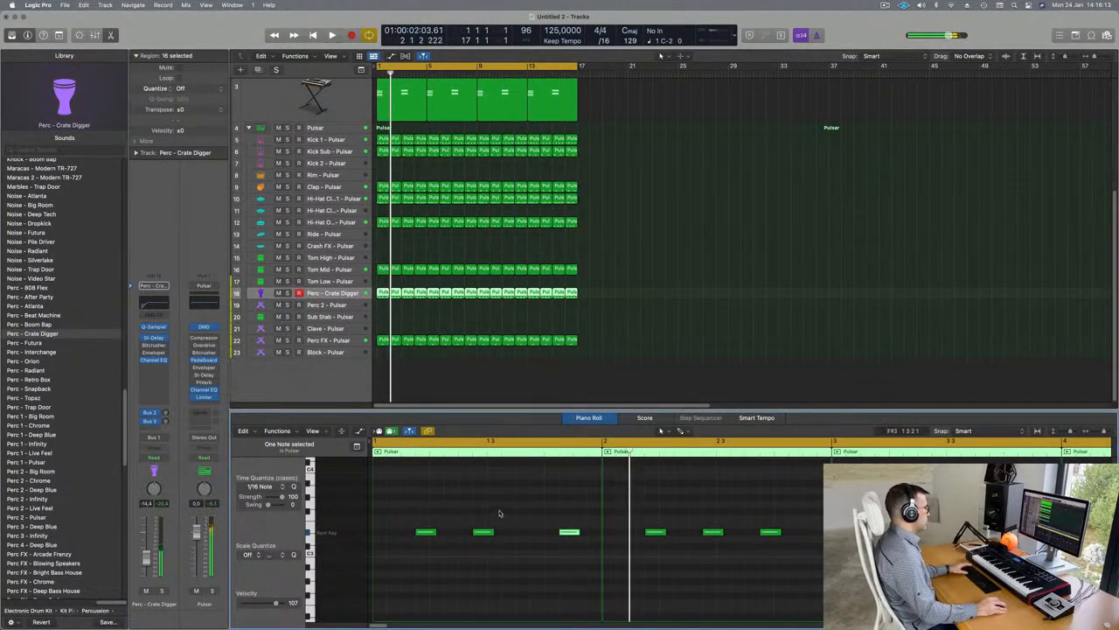
drag(597, 292, 398, 318)
key(Delete)
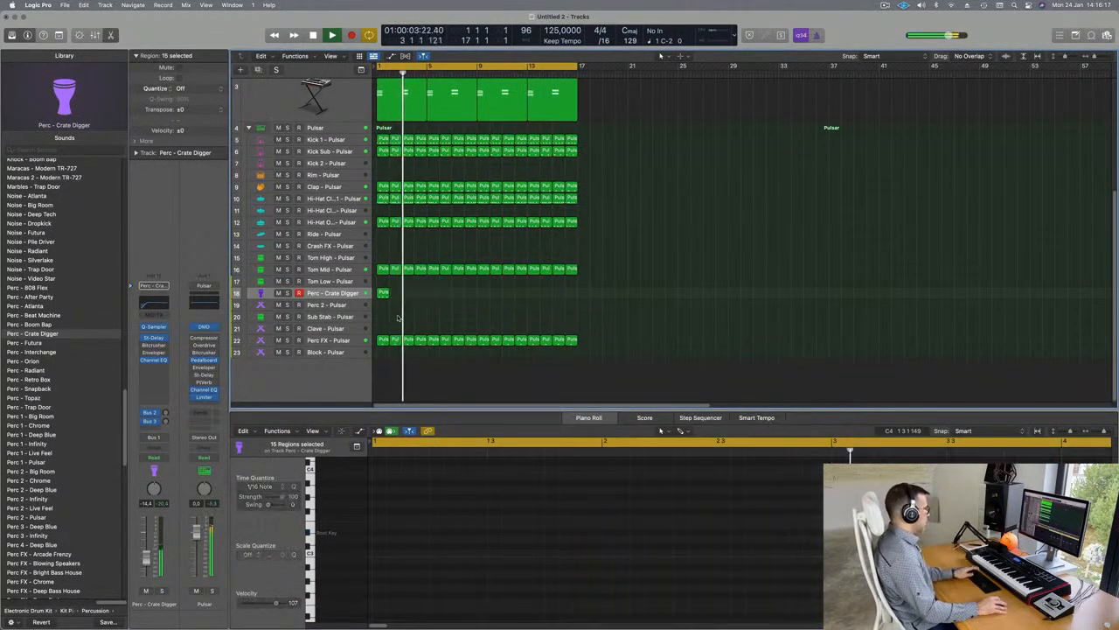
key(super+r)
key(super+r)
key(super+r)
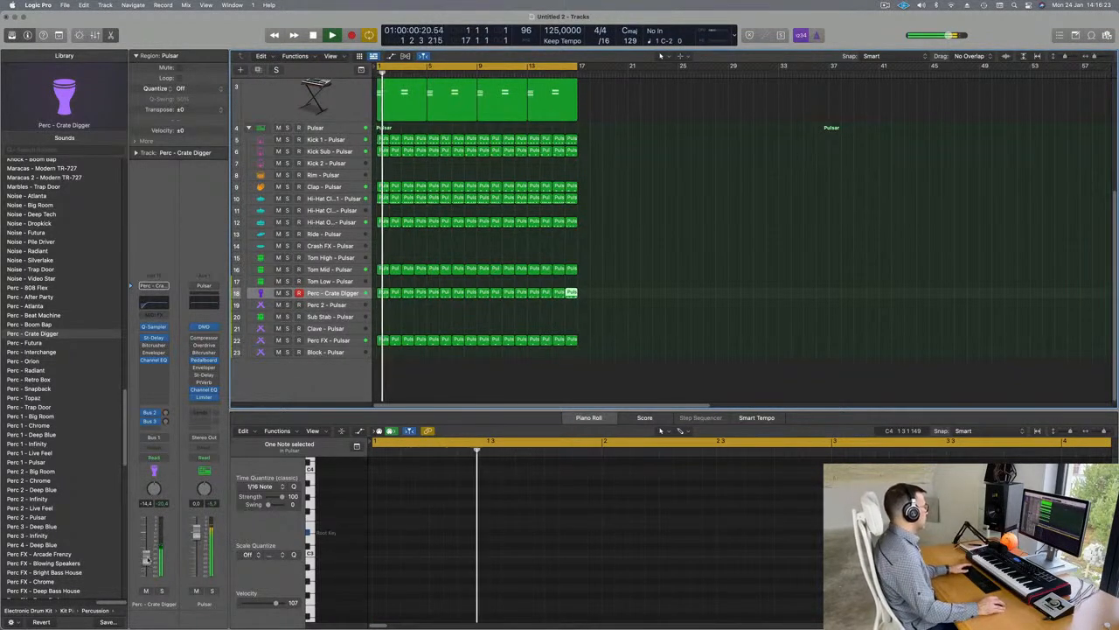
Try transposing all the Crate Digger notes in the 16 regions down one octave, and return them to their original pitch
drag(643, 287, 421, 302)
key(super+a)
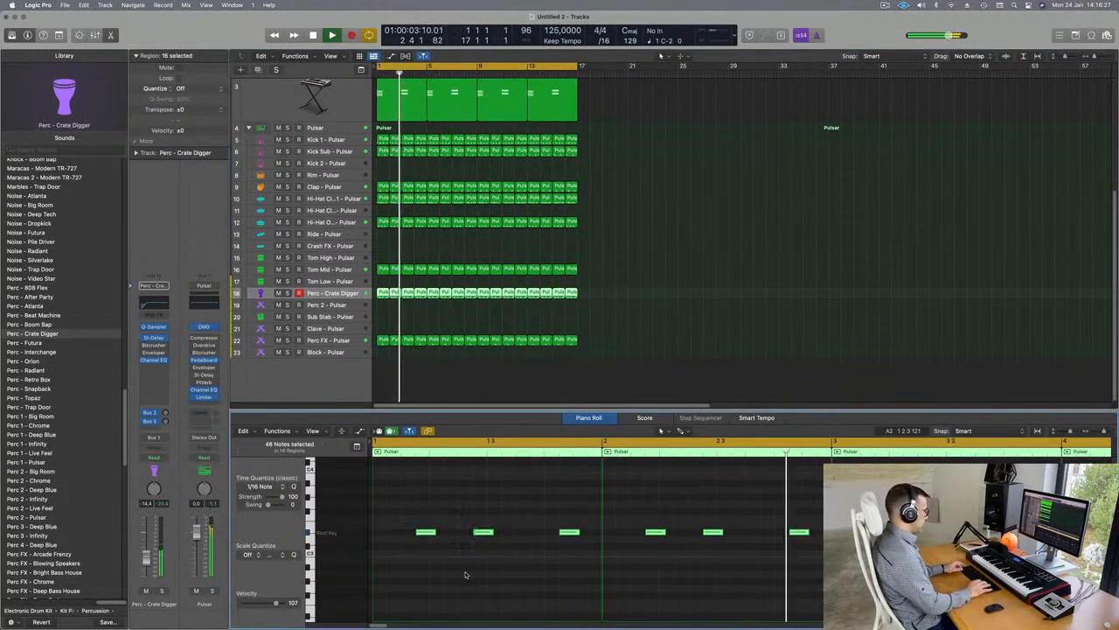
key(alt+shift+Down)
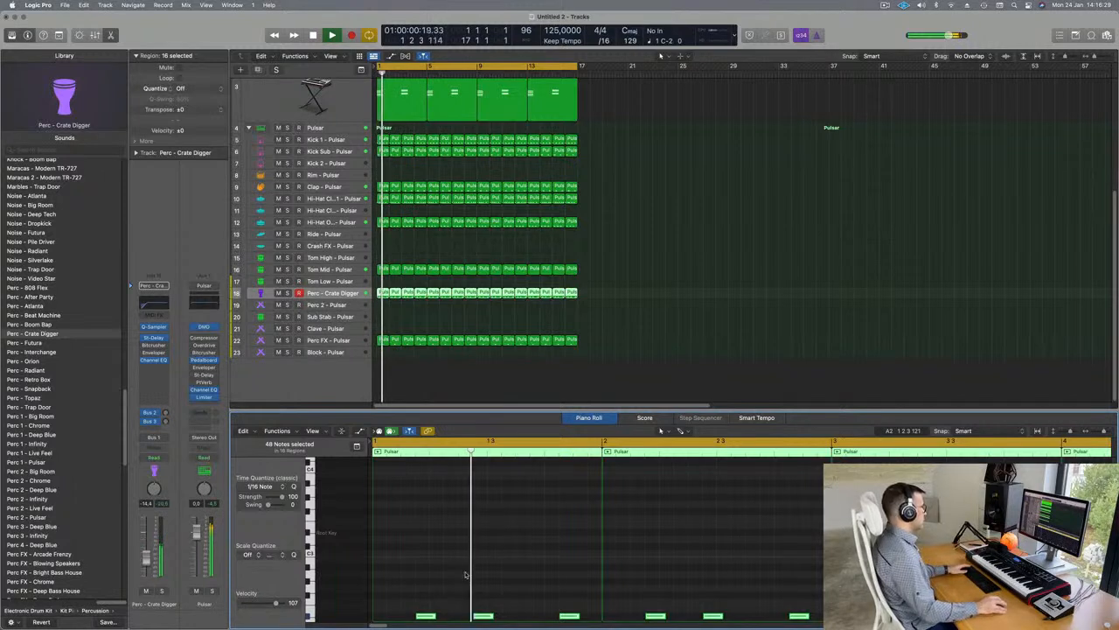
key(alt+shift+Up)
Audition percussion sounds for track 18, including Futura, Interchange, Orion, Radiant, Big Room and Chrome, and load Perc 1 - Live Feel
click(29, 344)
click(31, 351)
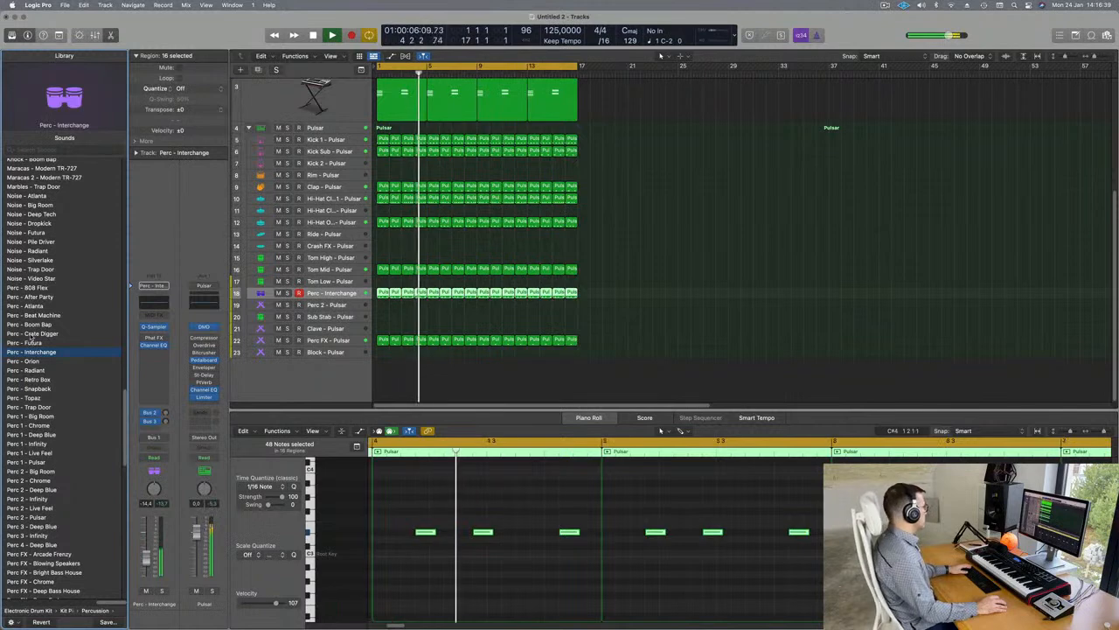
click(26, 362)
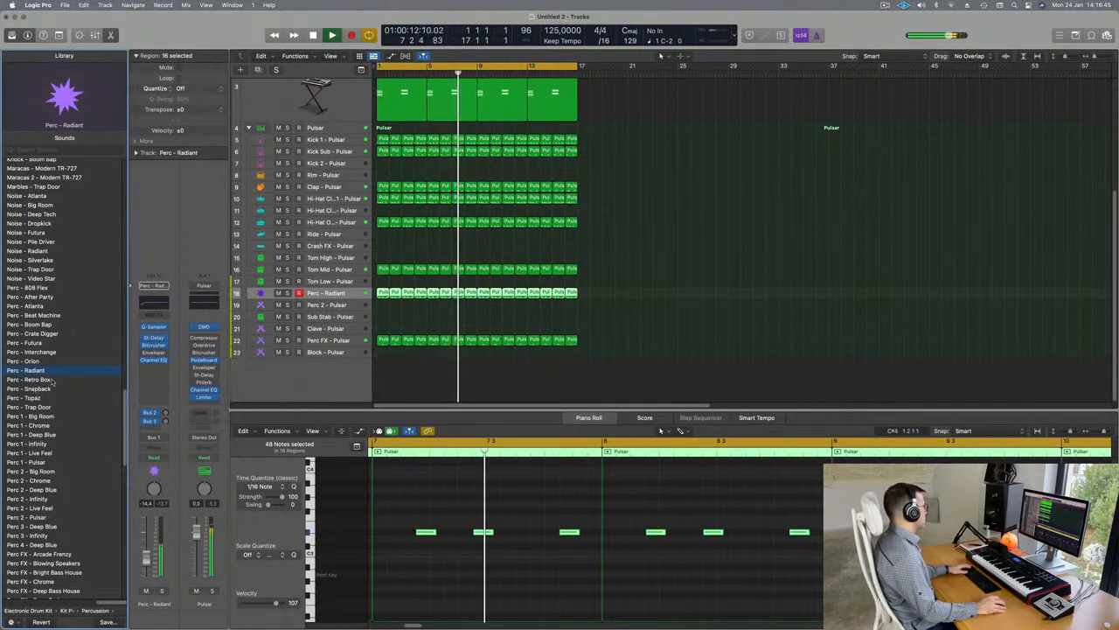
click(39, 416)
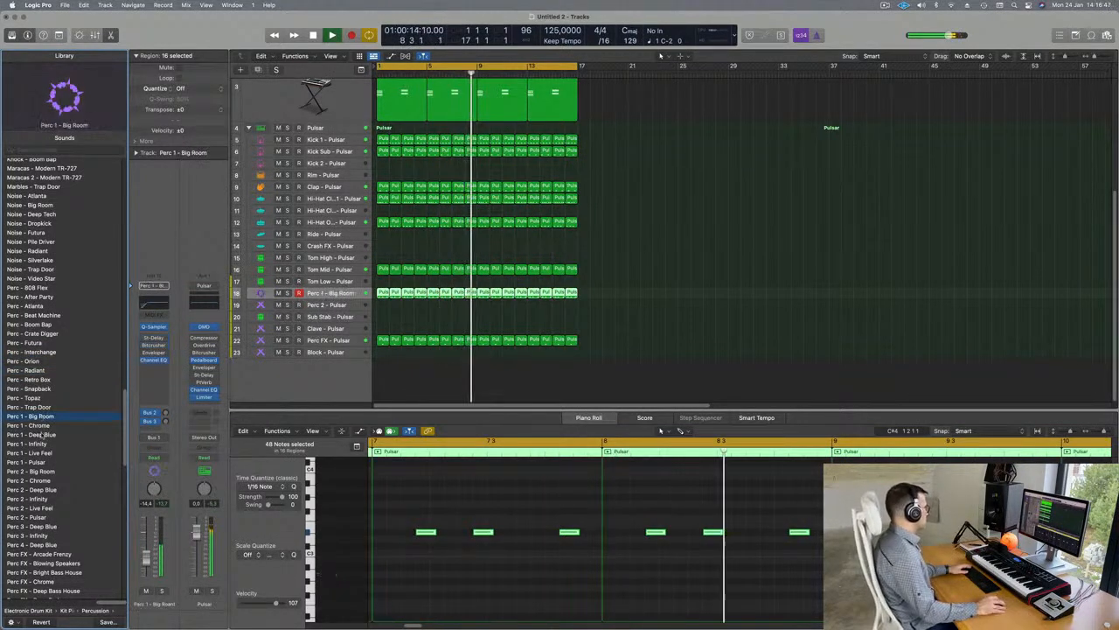
click(42, 426)
scroll(47, 432, down, 2)
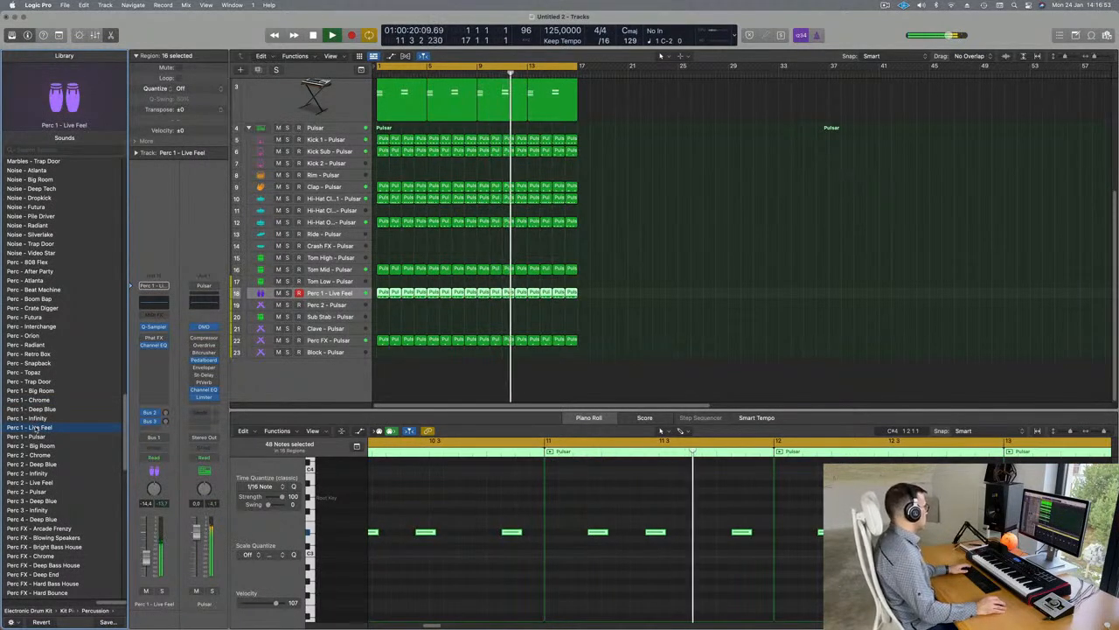
Replay the loop from the beginning and inspect the first Live Feel region's notes
click(642, 313)
key(Return)
click(378, 295)
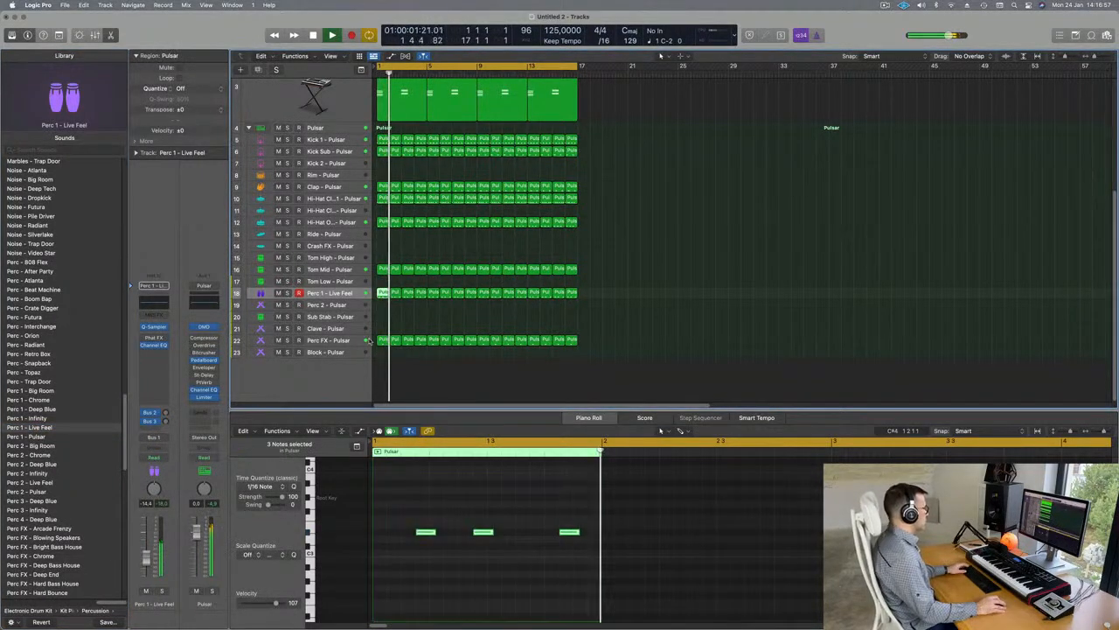
scroll(587, 321, down, 1)
click(640, 323)
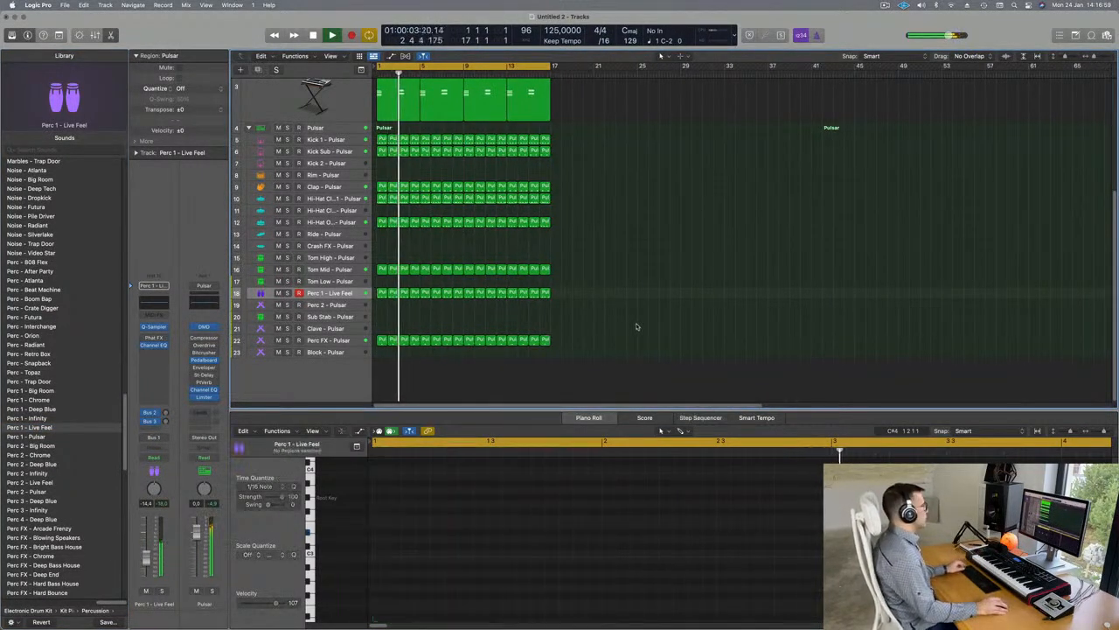
Replay the loop from the beginning and lower the Perc 1 - Live Feel track's volume to -19.5 dB
scroll(643, 319, up, 2)
key(Return)
drag(146, 556, 146, 560)
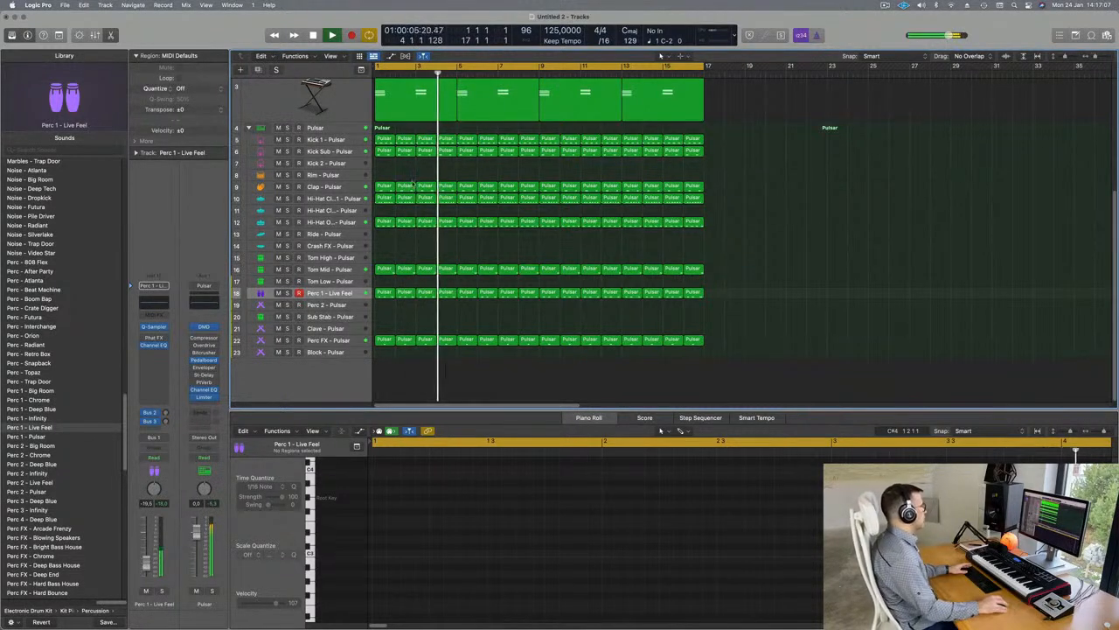
Place the first Kick 1 region's pattern on the Rim track at bar 1 and refill bar 1 of Kick 1 with a copy of its second region
click(383, 140)
drag(385, 140, 385, 175)
key(Return)
key(space)
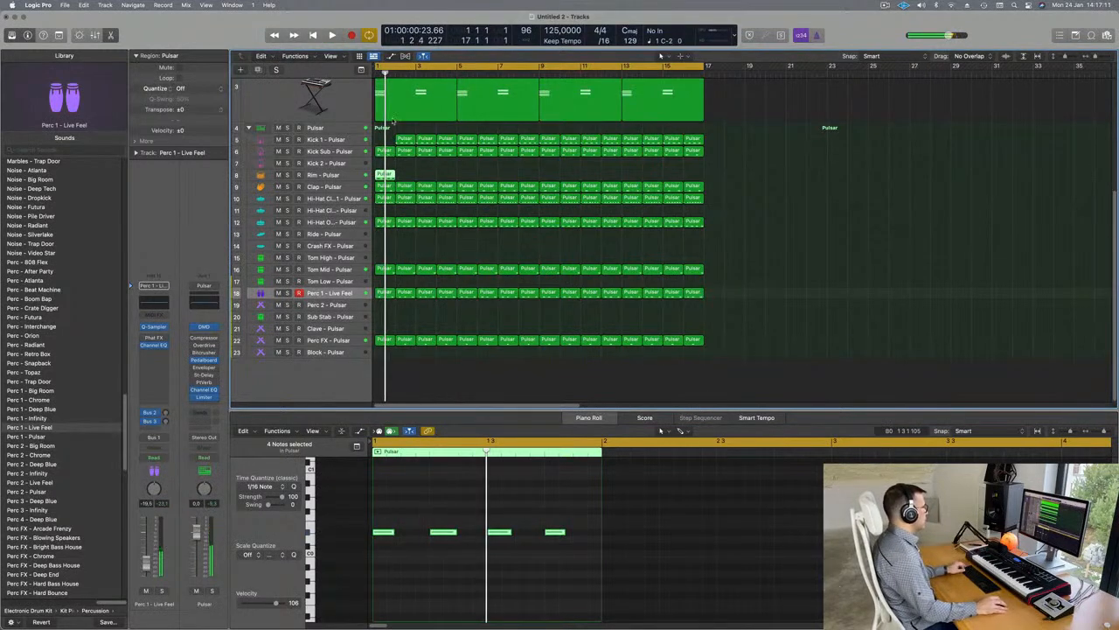
drag(405, 139, 384, 139)
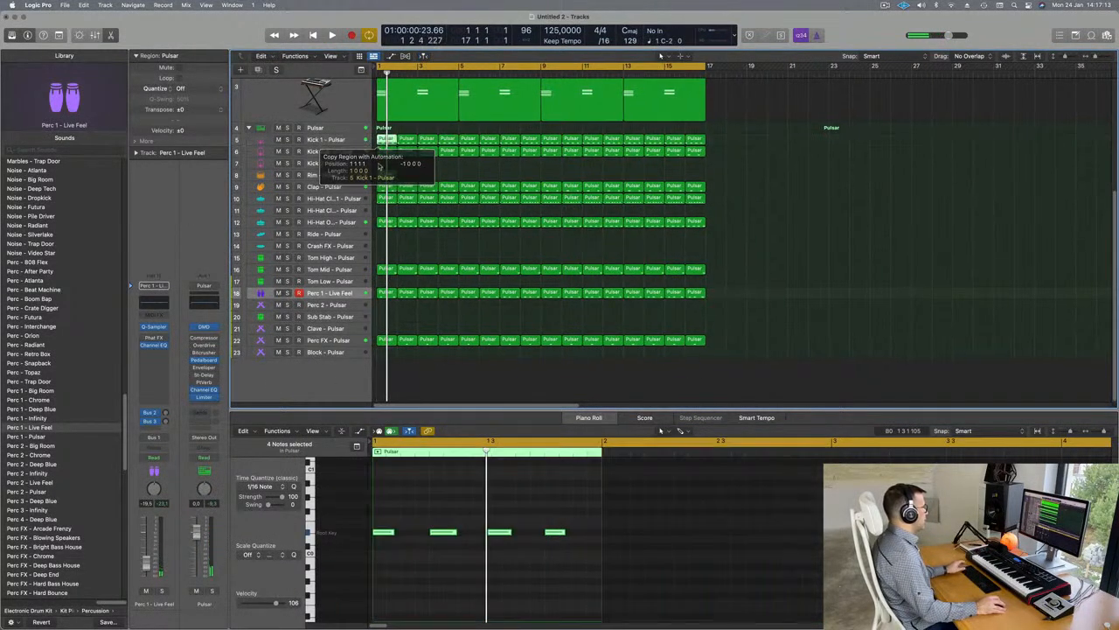
Transpose the four notes in the Rim region up to D#3 and listen to the result
click(386, 174)
drag(389, 522, 707, 570)
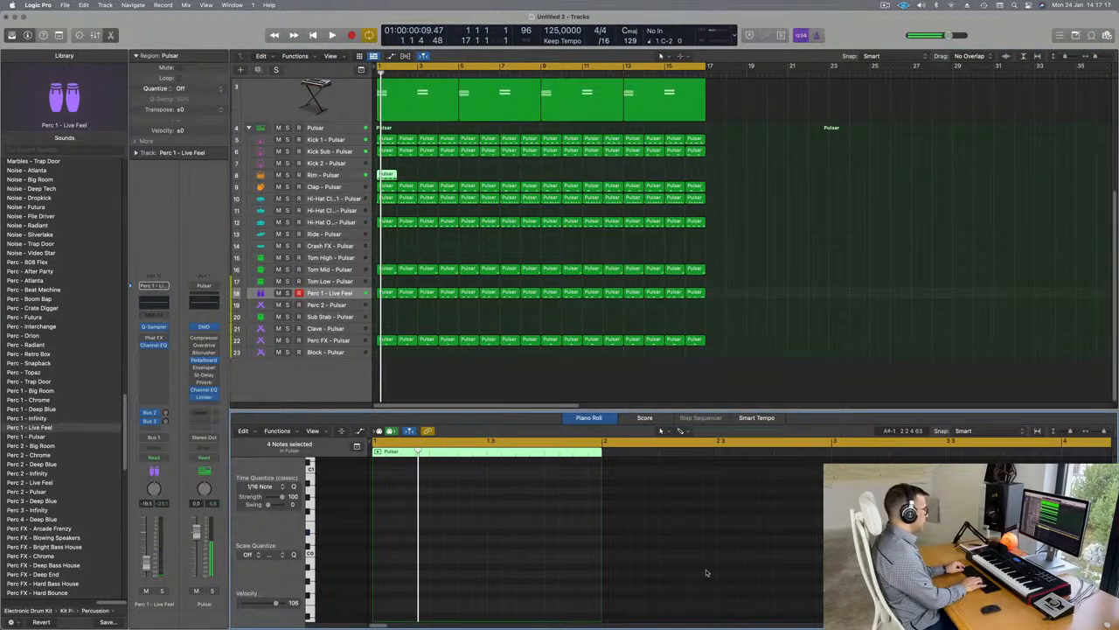
key(space)
key(space)
key(space)
click(406, 174)
click(387, 176)
scroll(440, 504, up, 5)
key(space)
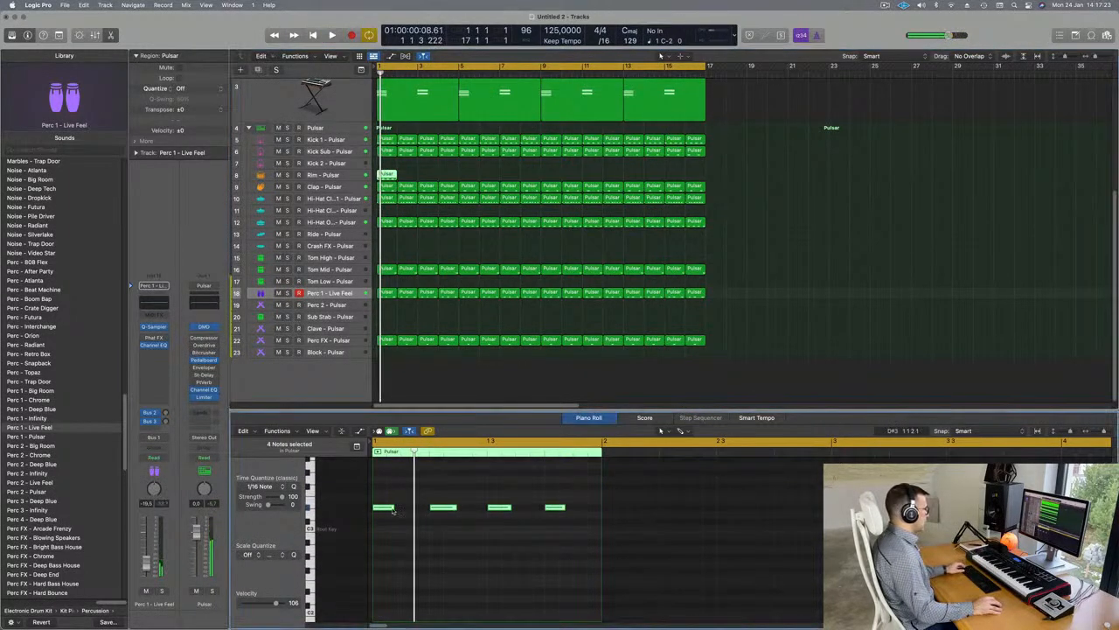
Shift the four Rim notes one sixteenth later and add a copy of each another sixteenth later
drag(386, 512, 397, 511)
key(space)
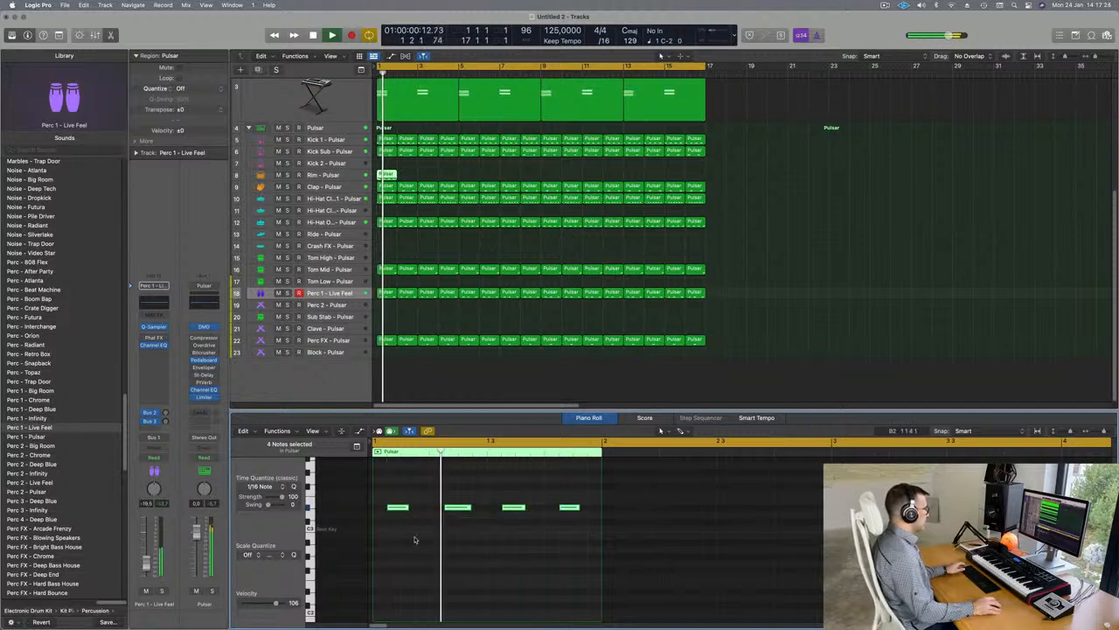
click(325, 175)
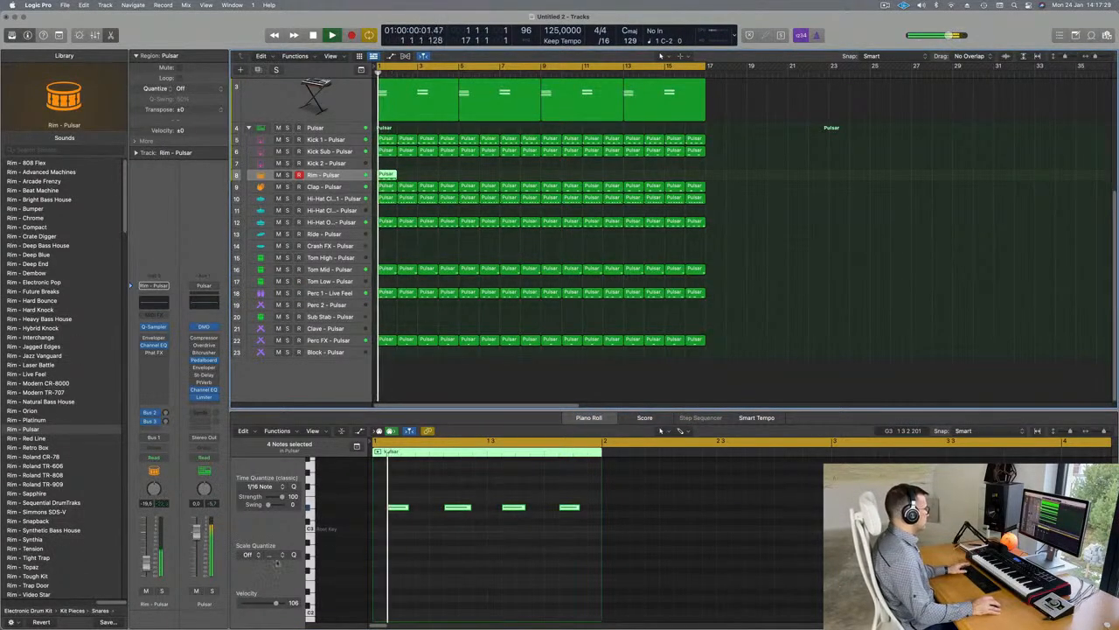
drag(403, 508, 408, 516)
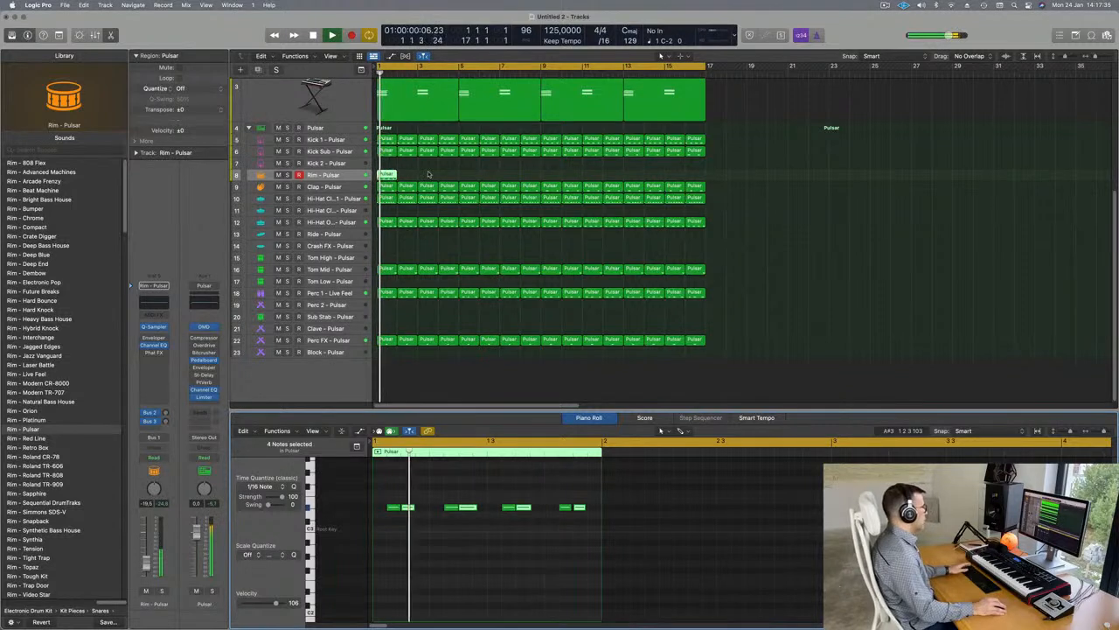
Repeat the one-bar Rim region until it fills all 16 bars
key(super+r)
key(super+r)
key(super+r)
key(super+r)
key(super+r)
key(super+r)
key(super+r)
key(super+r)
key(super+r)
key(super+r)
key(super+r)
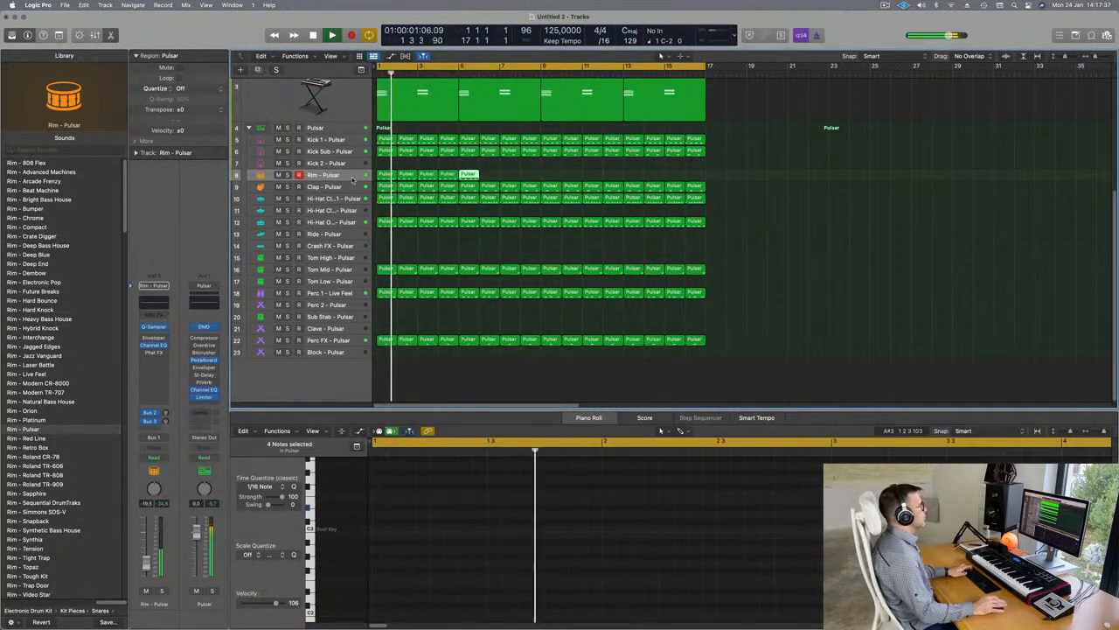
key(super+r)
key(super+r)
key(super+r)
key(super+r)
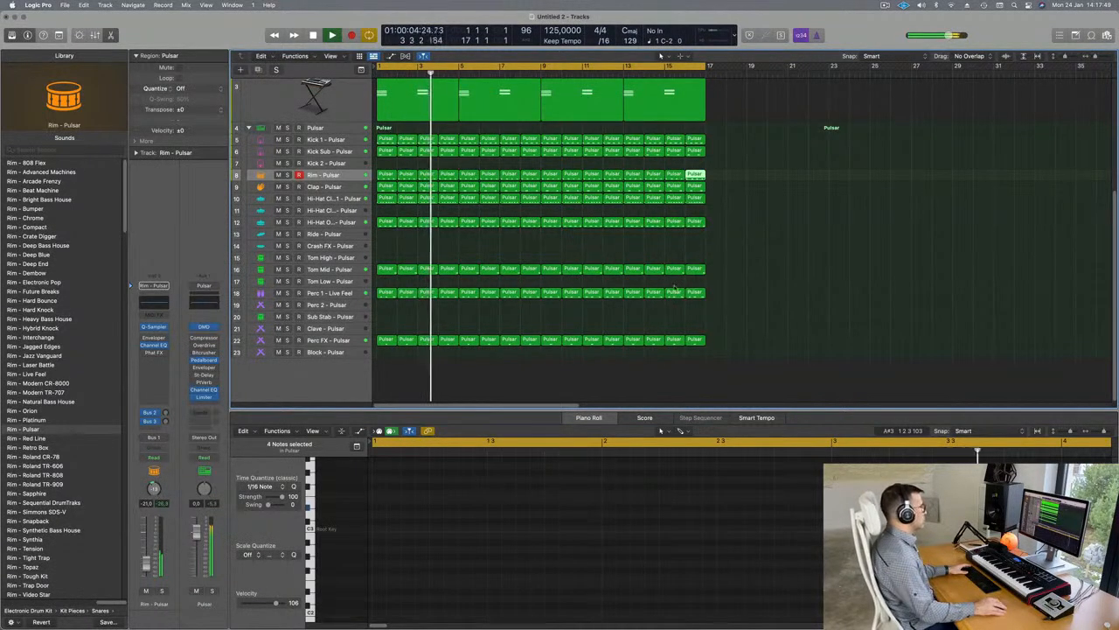
Duplicate the Perfect Pad 01 track with its instrument and effects settings
scroll(676, 292, up, 5)
click(790, 172)
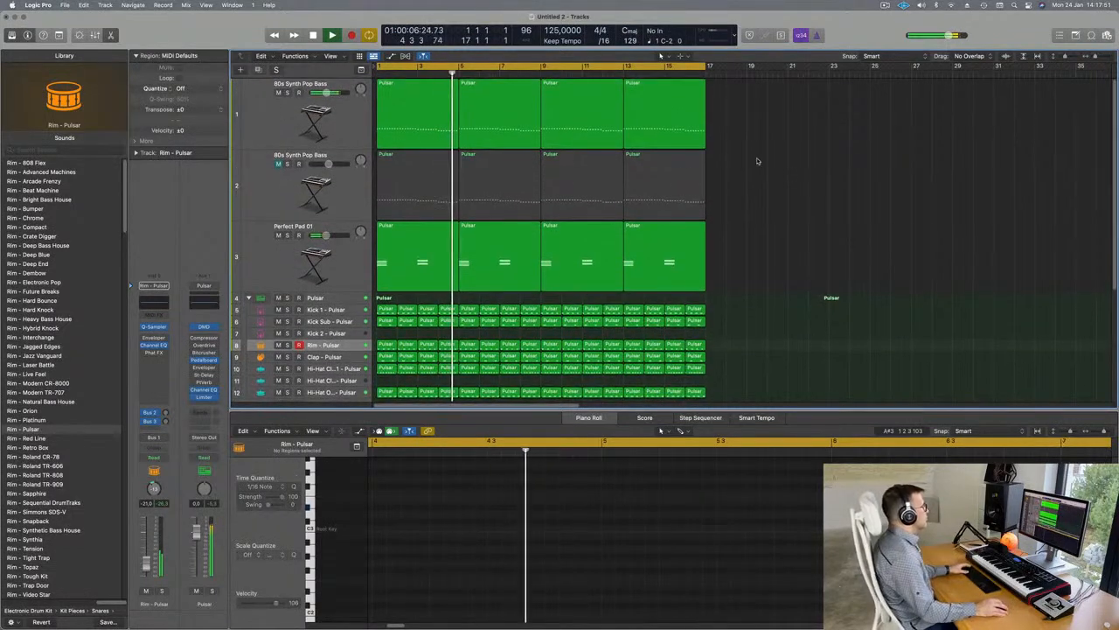
click(289, 259)
click(287, 130)
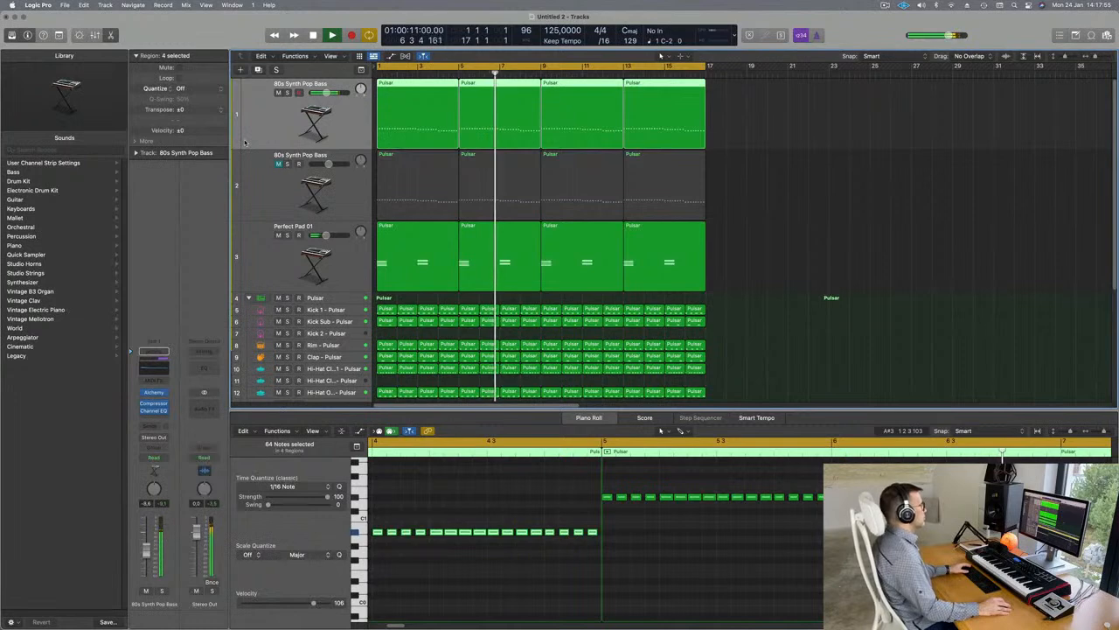
click(283, 246)
key(space)
key(space)
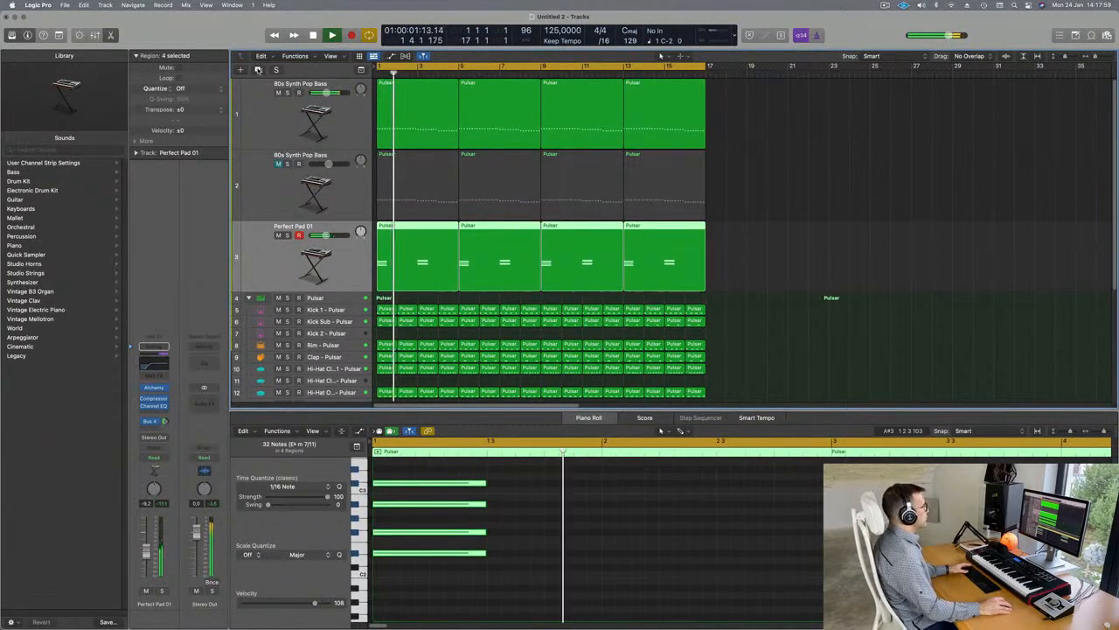
key(Return)
key(super+d)
Copy the first four-bar Perfect Pad 01 region onto the duplicated track at bar 1
click(410, 261)
scroll(585, 526, down, 5)
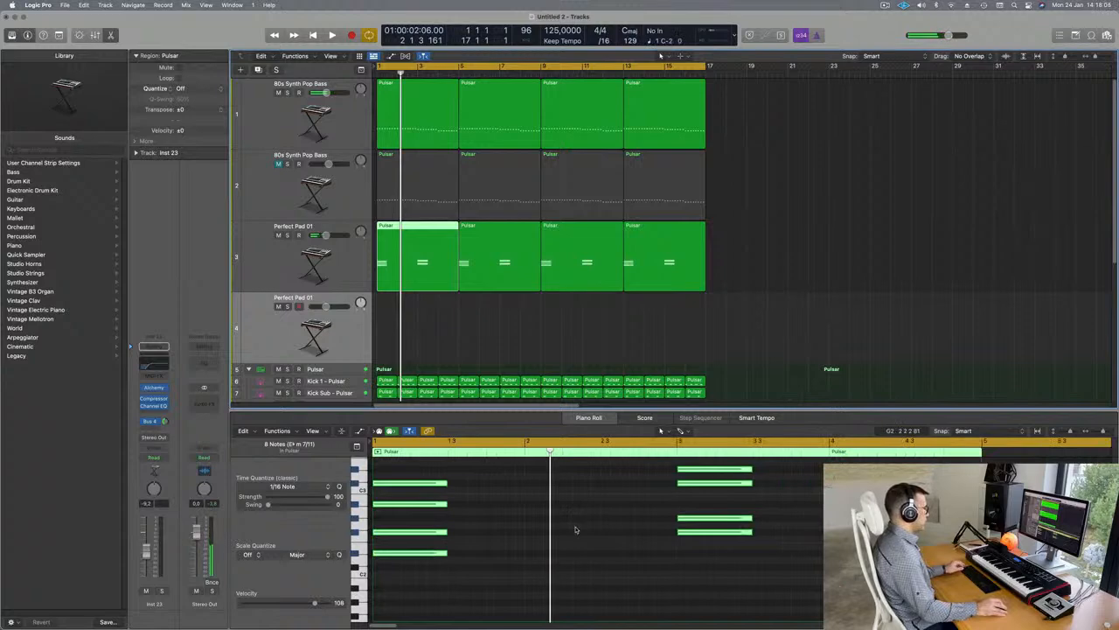
key(super+a)
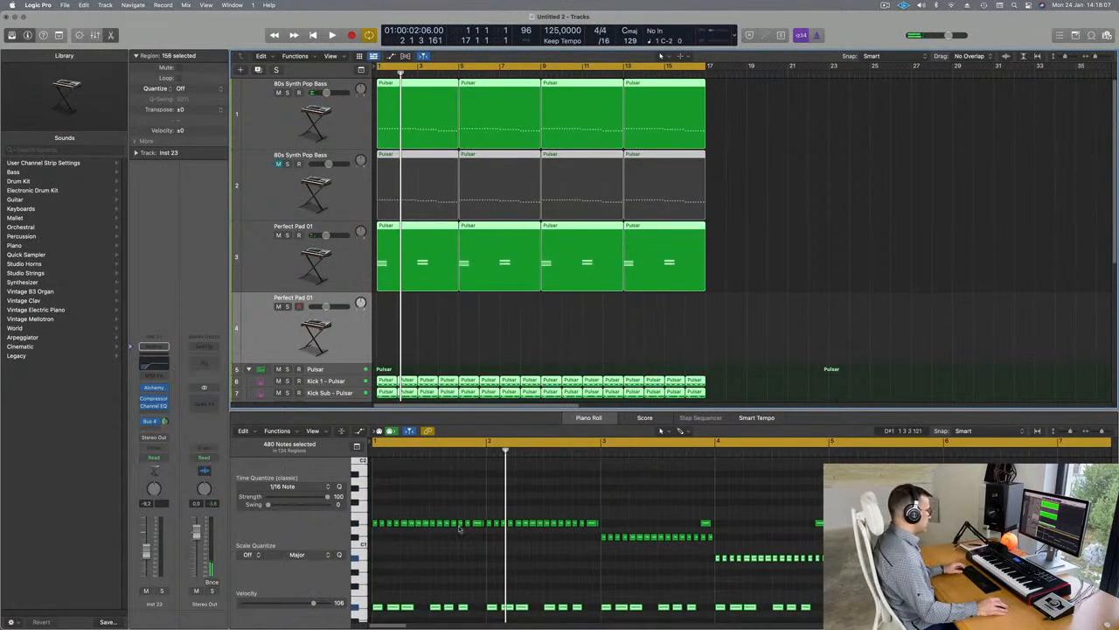
click(621, 317)
drag(426, 262, 424, 333)
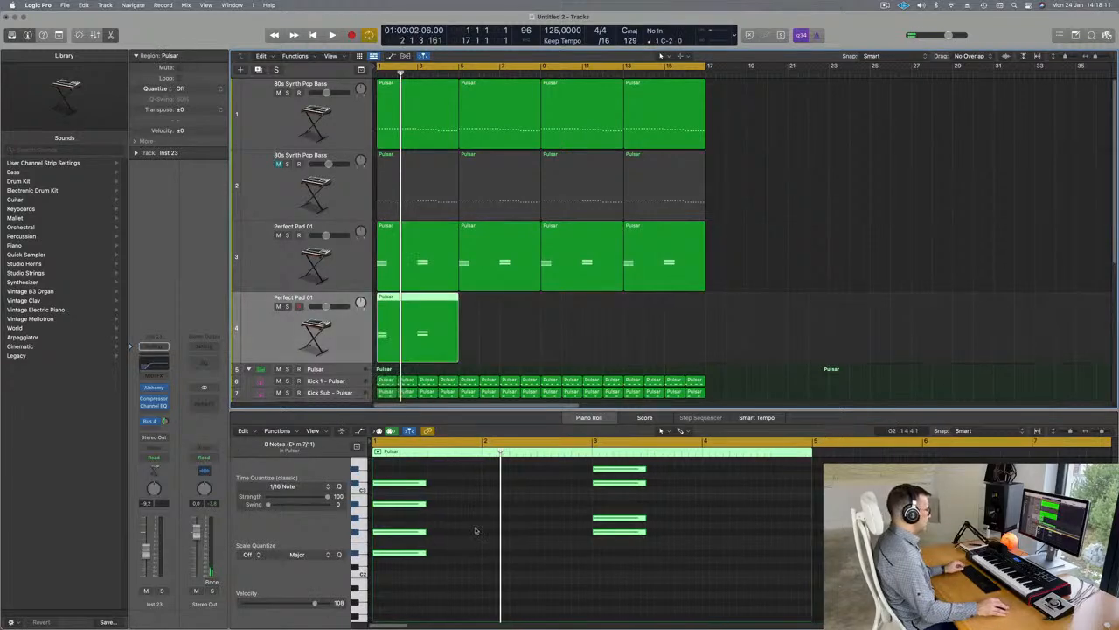
Lengthen all the notes in the copied pad region so that each chord lasts two full bars
key(super+a)
click(518, 301)
drag(508, 312, 423, 333)
scroll(444, 549, up, 1)
click(452, 555)
scroll(452, 555, up, 5)
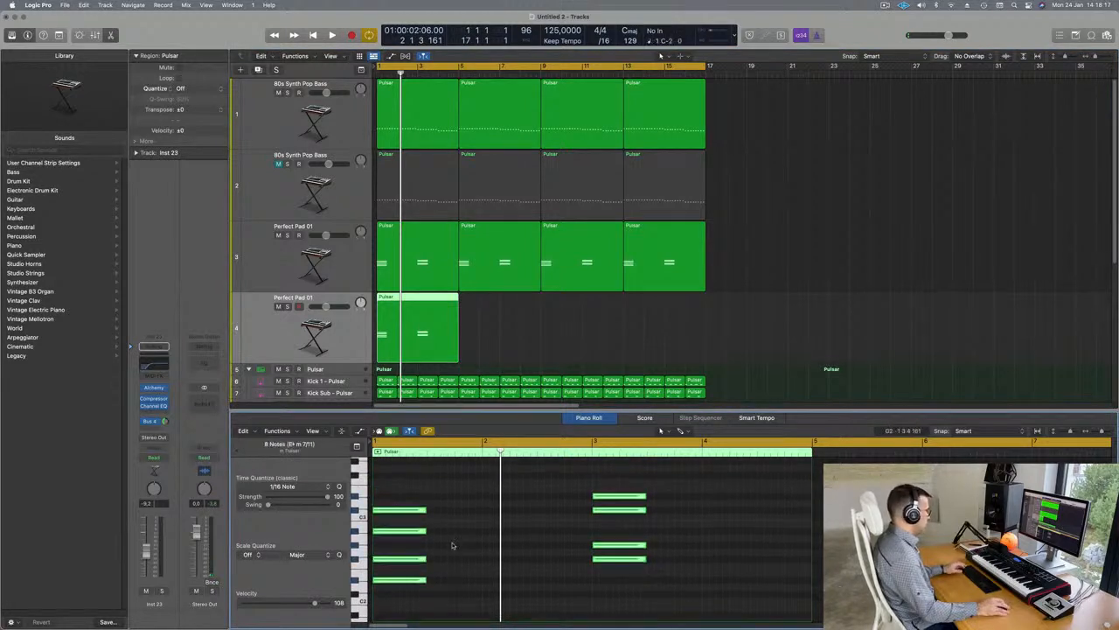
drag(422, 509, 588, 523)
key(space)
key(space)
Repeat the sustained-chord region three times to fill 16 bars on the duplicated pad track and replay the loop
drag(530, 325, 407, 342)
key(super+r)
key(super+r)
key(super+r)
key(space)
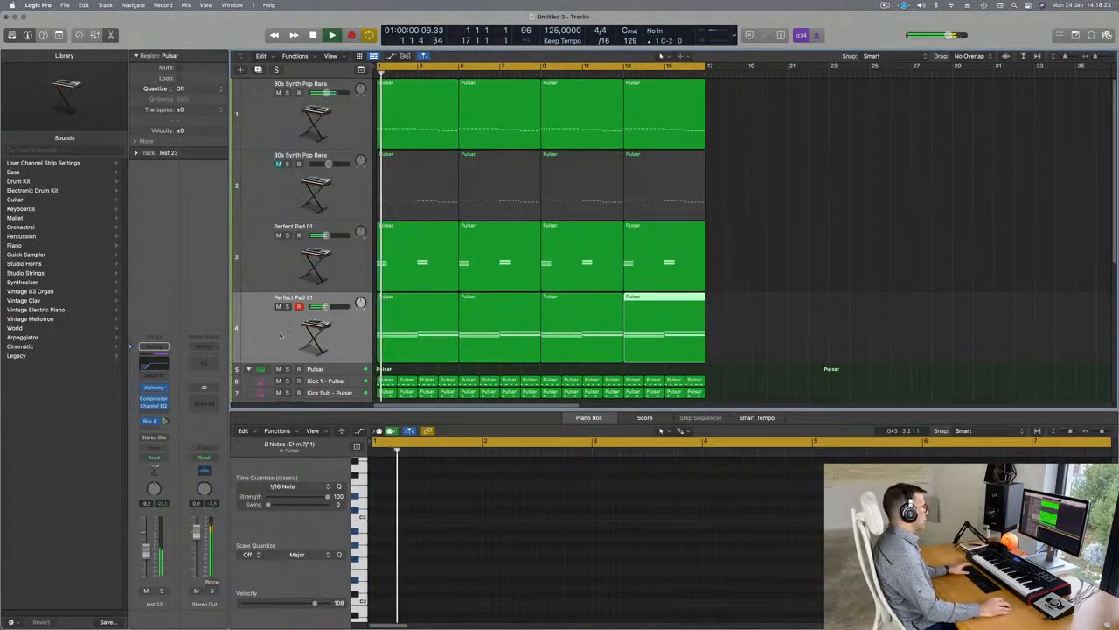
key(space)
key(space)
key(space)
key(space)
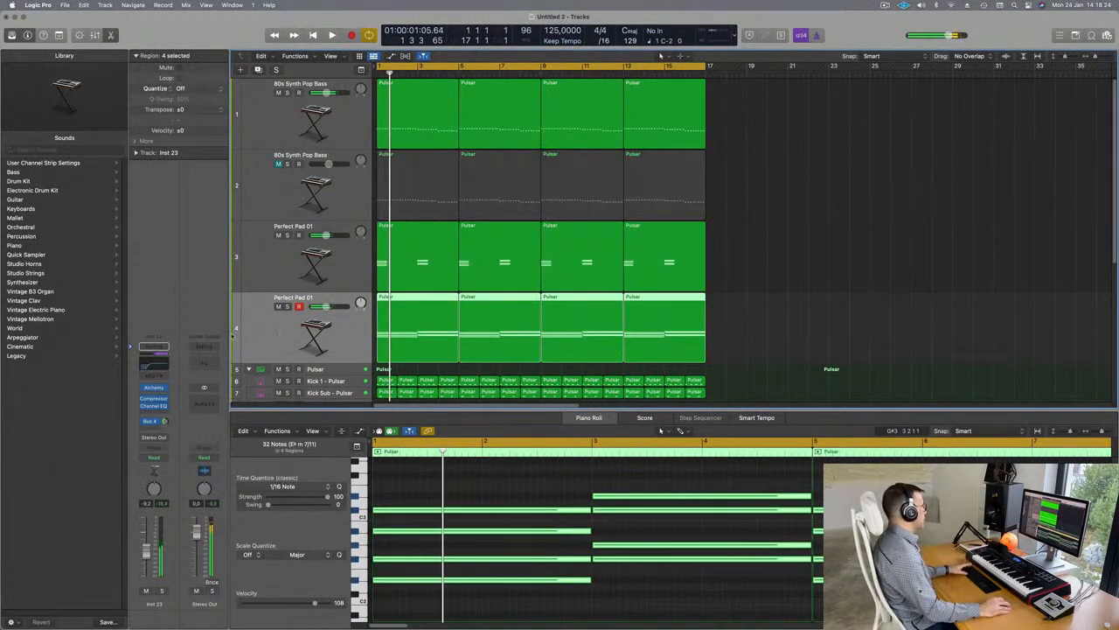
Open Alchemy on the duplicated pad track, browse the Arpeggiated presets and audition Super Soft with the loop
click(152, 388)
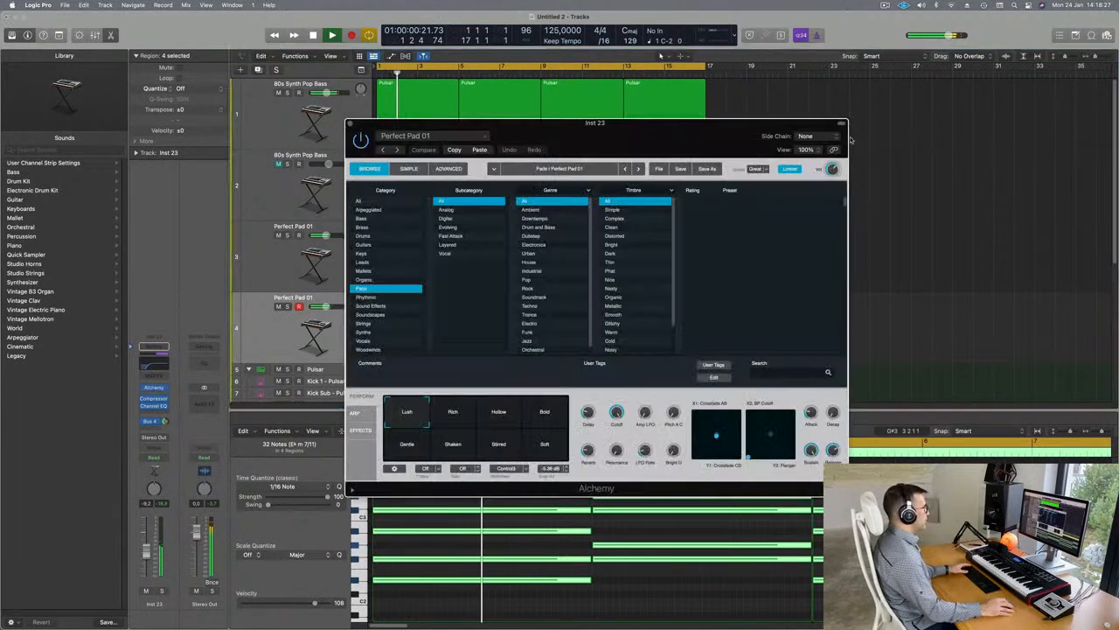
click(368, 210)
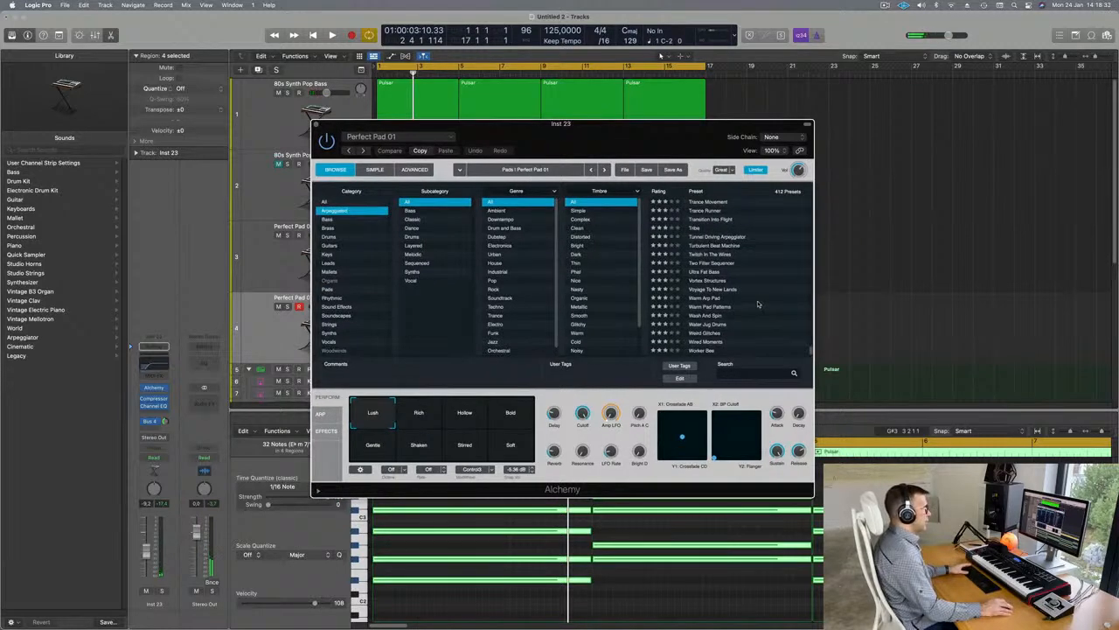
scroll(758, 304, up, 5)
drag(642, 141, 862, 145)
key(space)
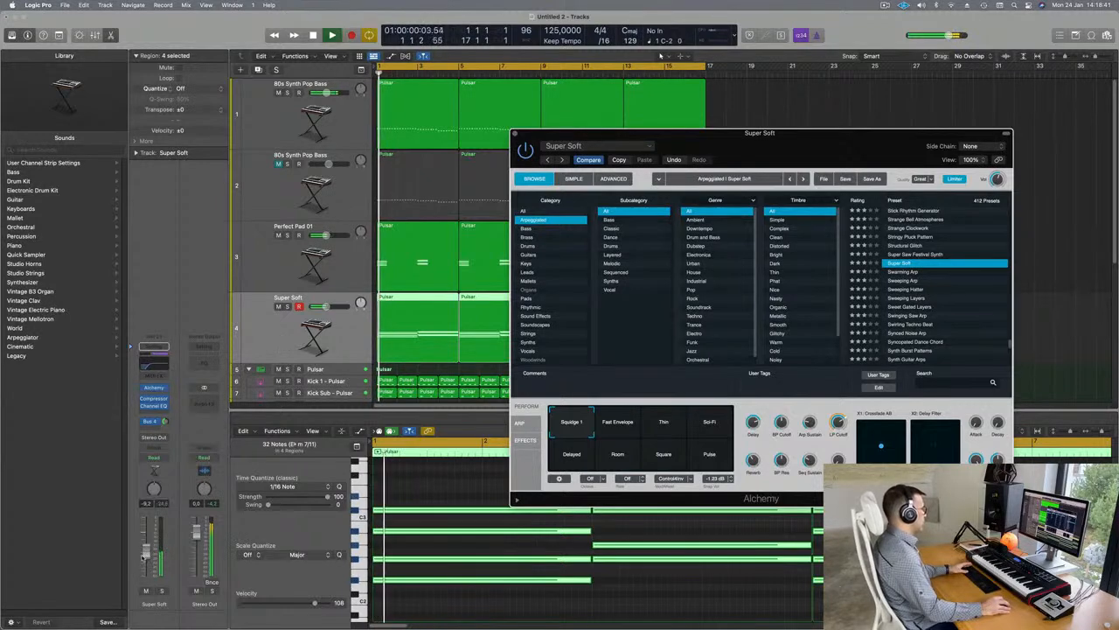
key(Return)
Try the Stringy Pluck Pattern preset on the duplicated pad track, toggling the track's solo on and off
click(908, 238)
drag(801, 142, 795, 96)
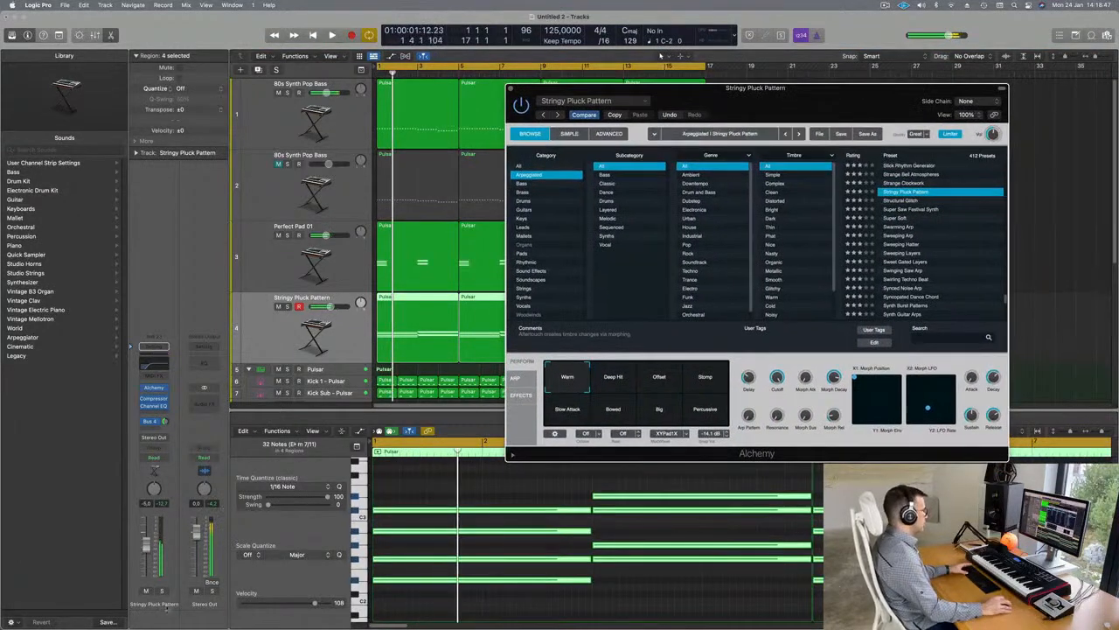
click(160, 591)
click(160, 591)
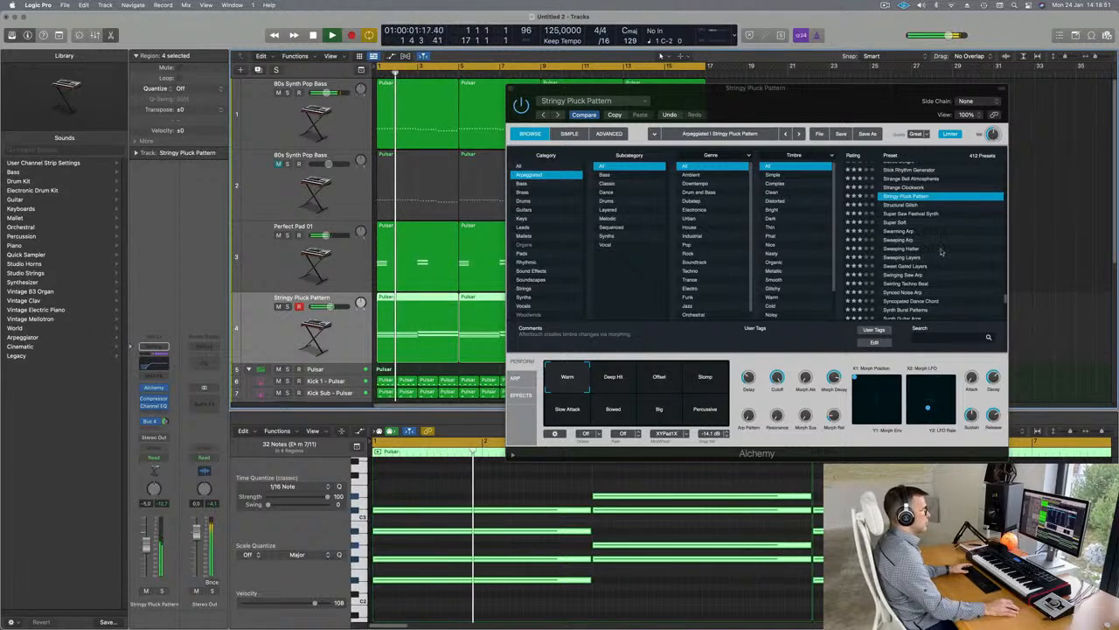
Audition the Stick Rhythm Generator preset and load Star Bugs in Alchemy
scroll(927, 242, up, 3)
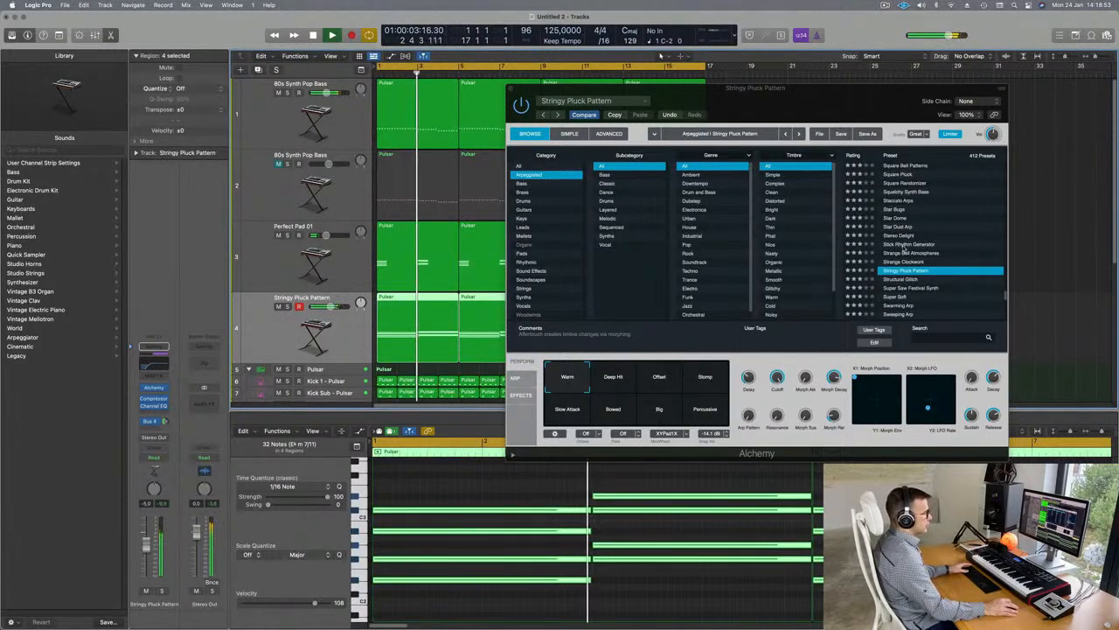
click(921, 244)
scroll(923, 244, up, 1)
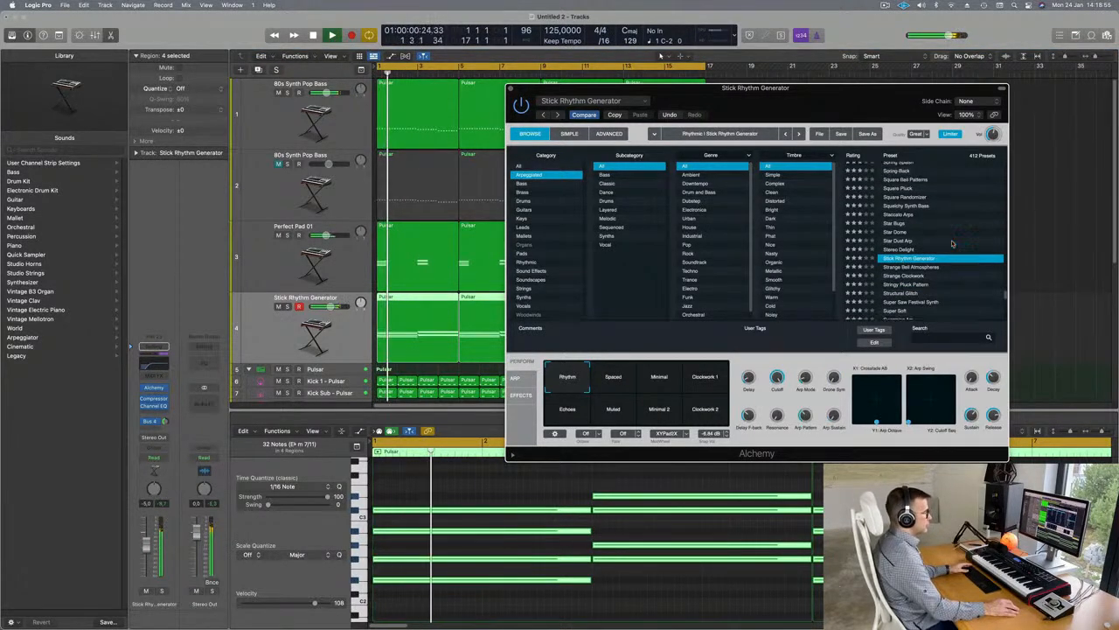
click(925, 223)
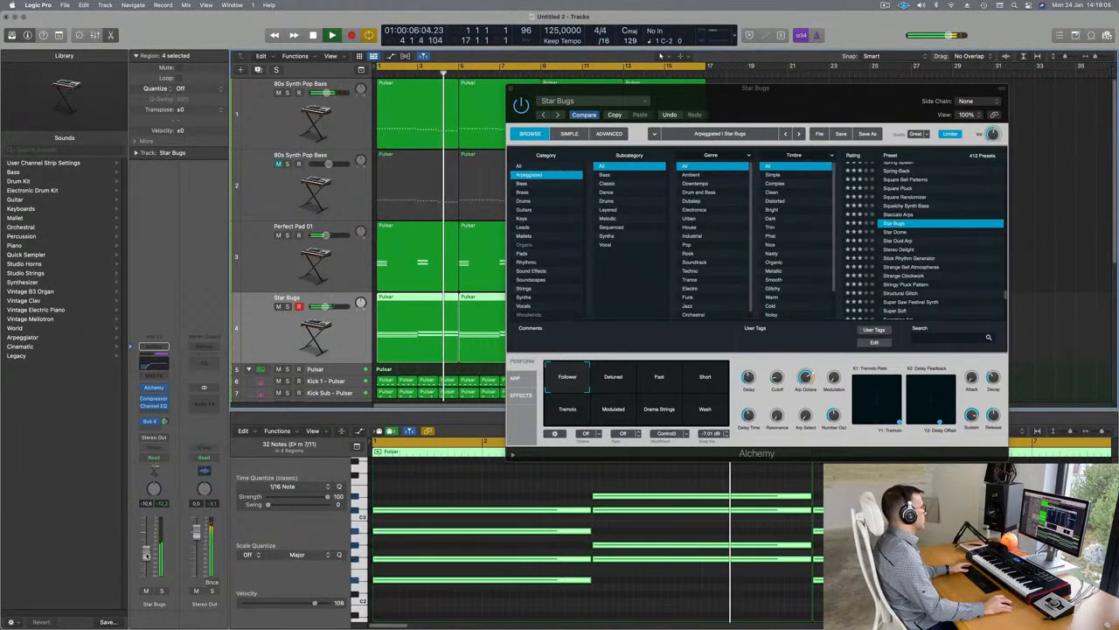
Audition the Star Bugs snapshots Detuned, Fast, Short, Tremolo, Modulated, Drama Strings and Wash, and return to Follower
key(space)
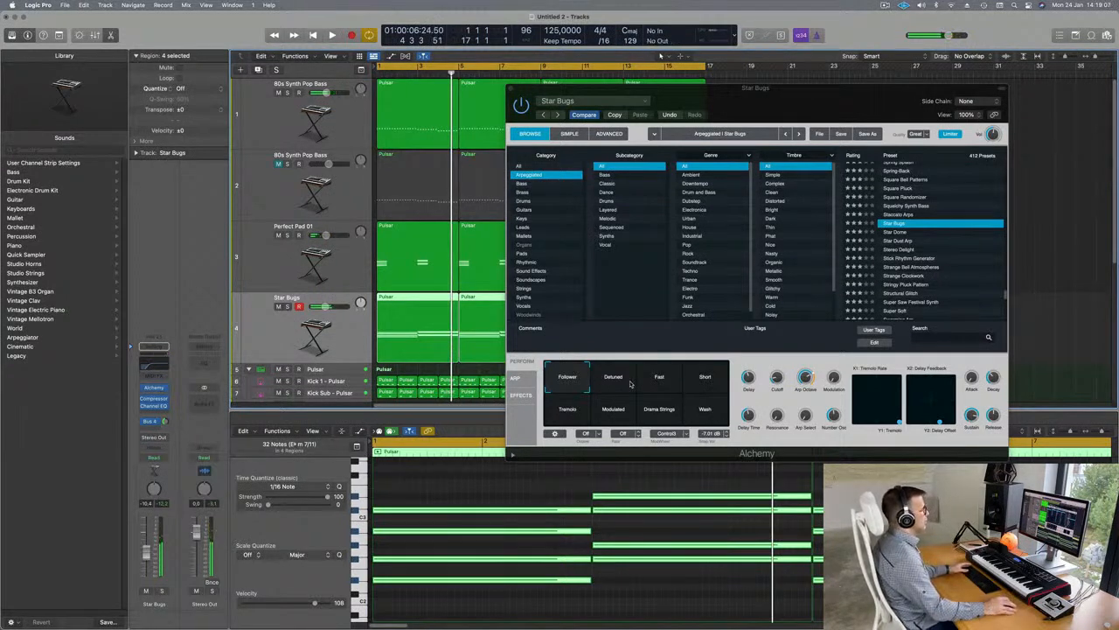
click(631, 383)
key(space)
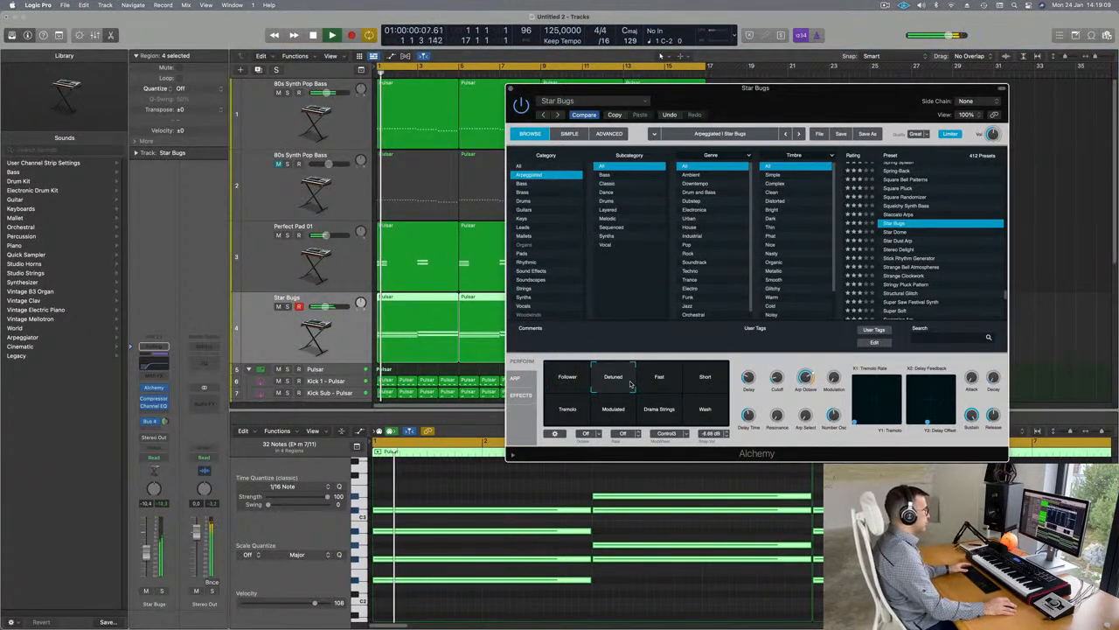
click(651, 385)
key(Return)
click(697, 380)
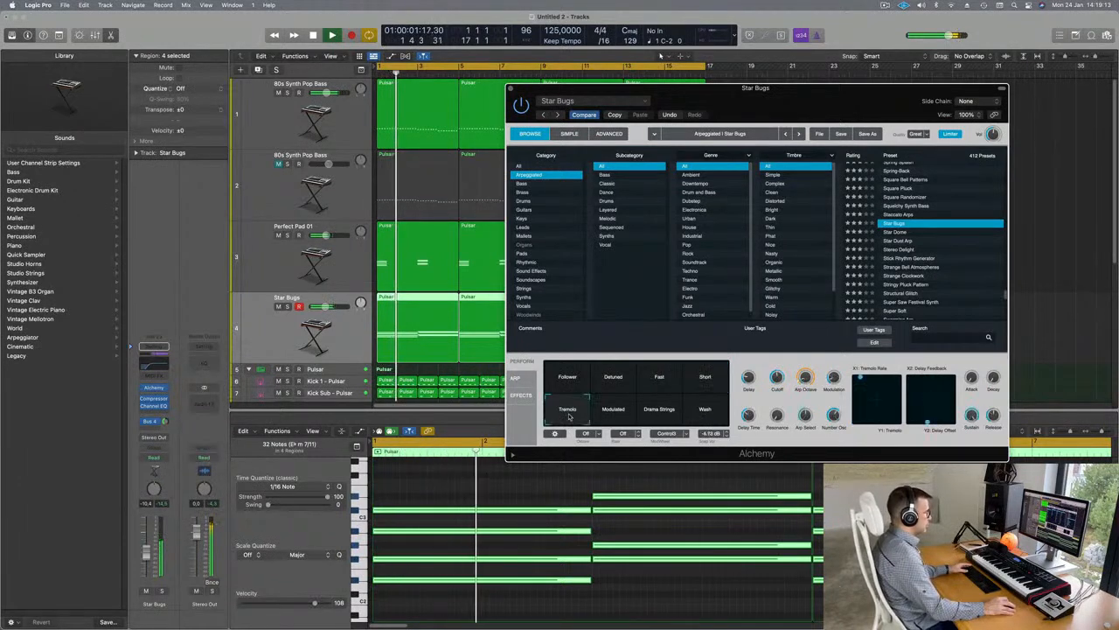
click(614, 411)
click(655, 413)
click(706, 411)
click(553, 388)
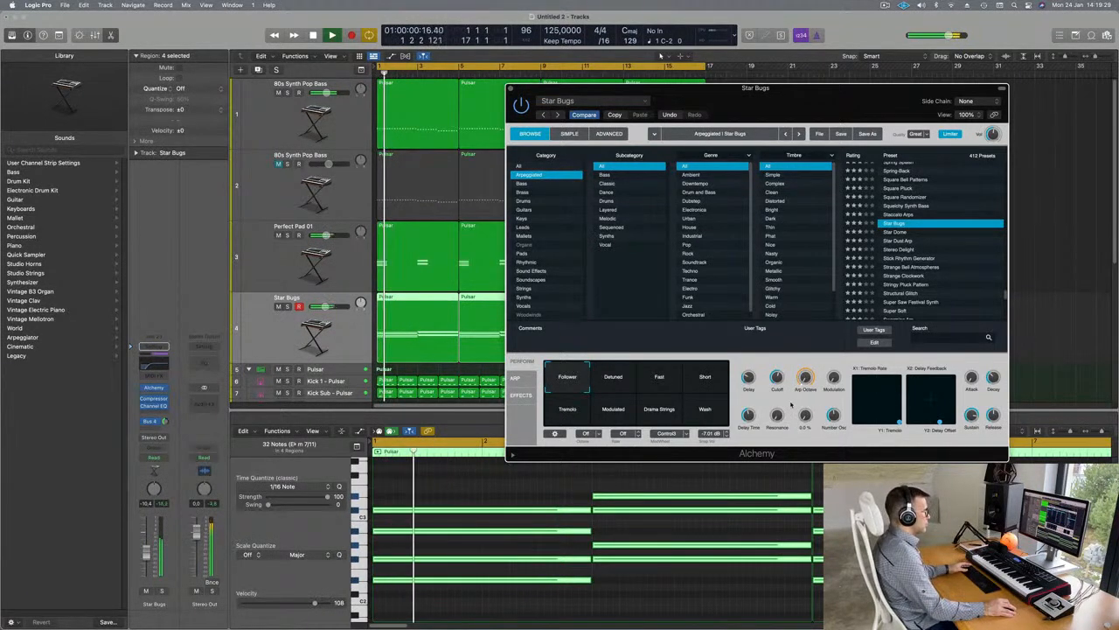
Move the Alchemy window aside and review the chord notes of all four Star Bugs regions during playback
drag(890, 69, 835, 85)
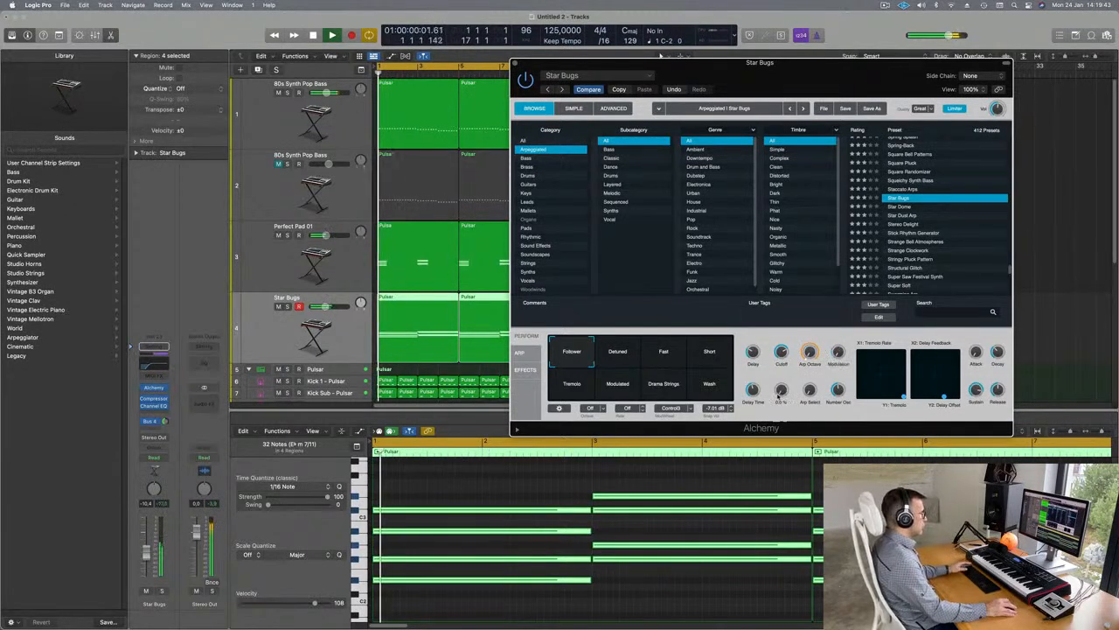
key(space)
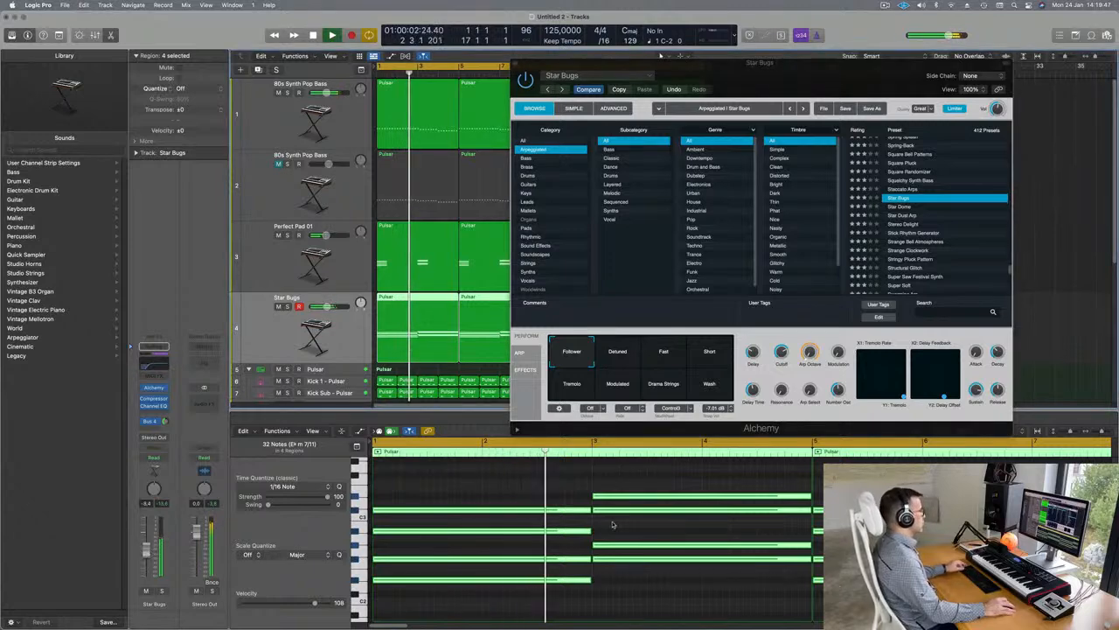
click(410, 487)
scroll(410, 487, down, 5)
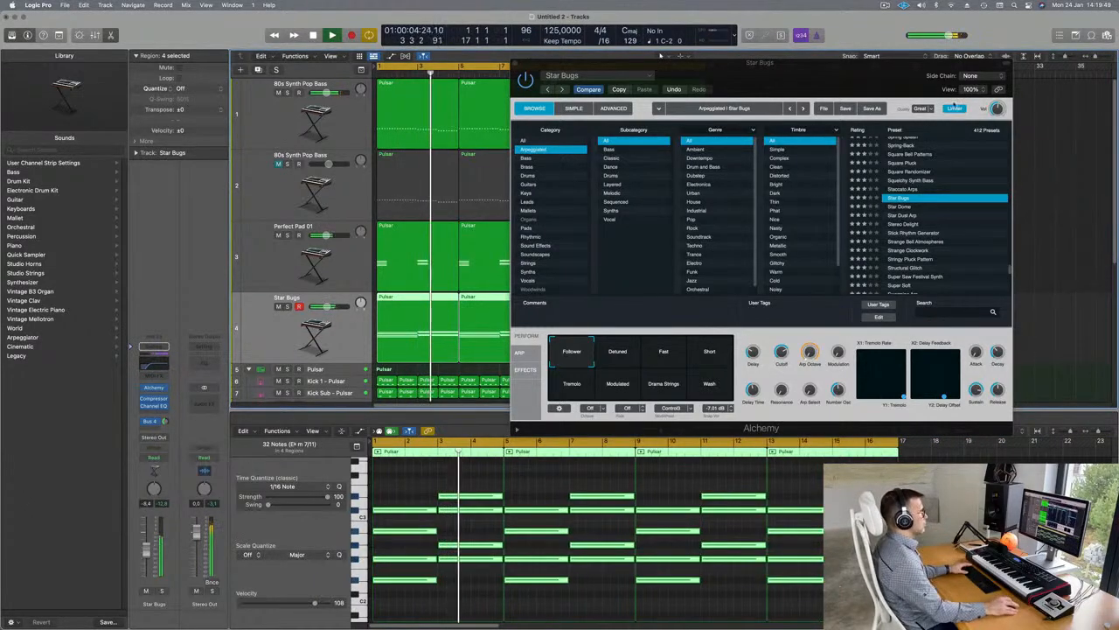
drag(661, 59, 688, 50)
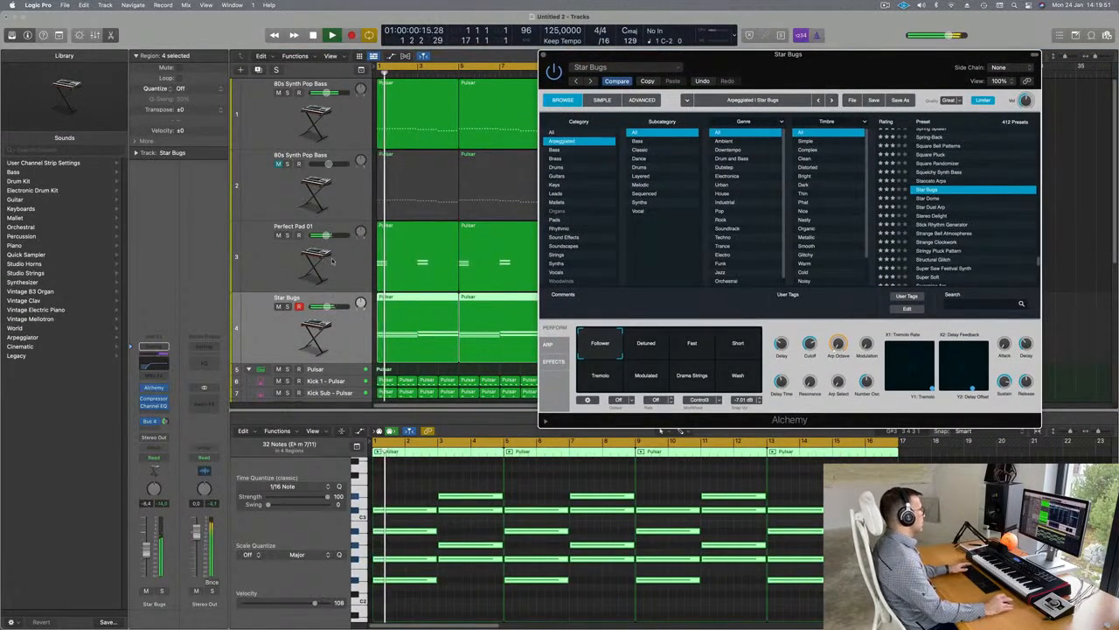
Lower the Perfect Pad 01 track's volume to about -14.6 dB while the loop plays
click(261, 260)
key(space)
key(space)
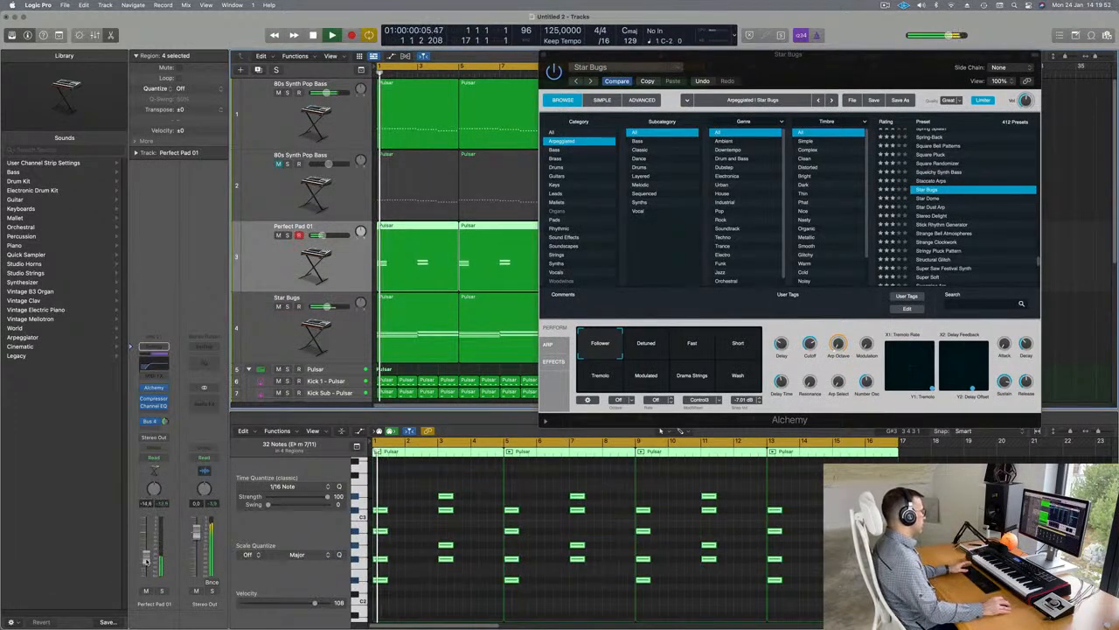
Set the Star Bugs track's Channel EQ low cut to about 468 Hz and close its plug-in windows
click(356, 305)
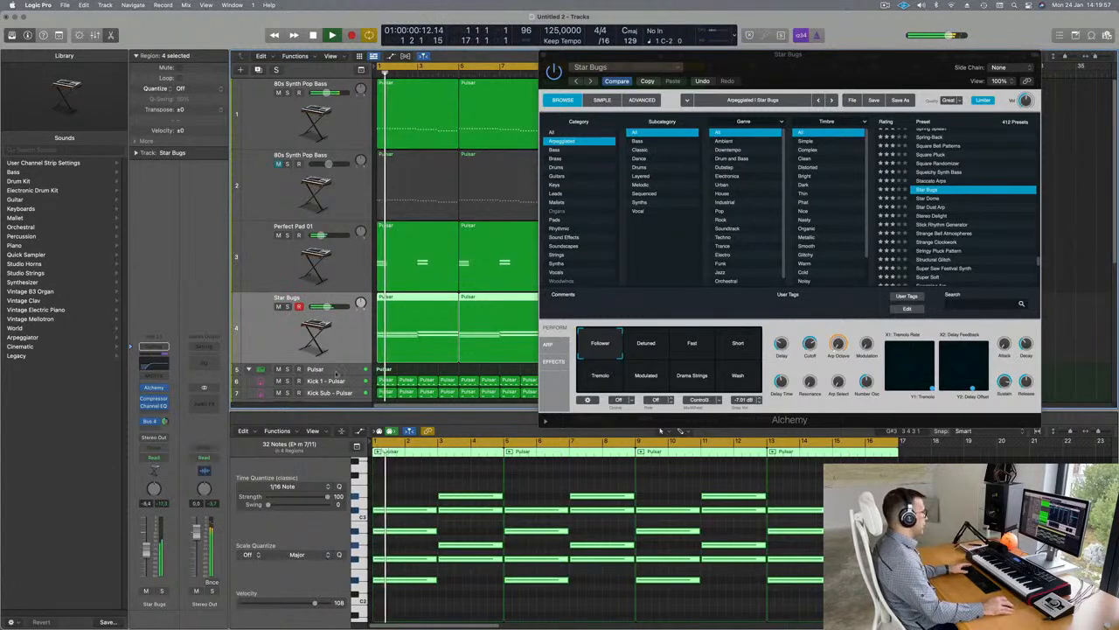
click(154, 406)
drag(593, 308, 681, 306)
key(Return)
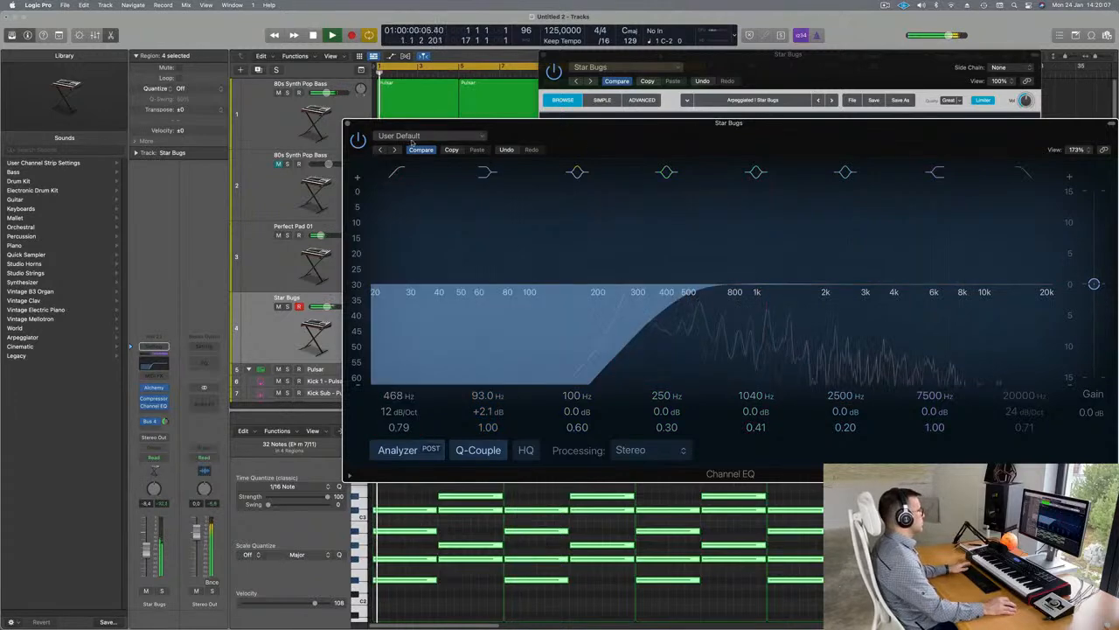
click(349, 123)
drag(766, 74, 525, 122)
key(super+w)
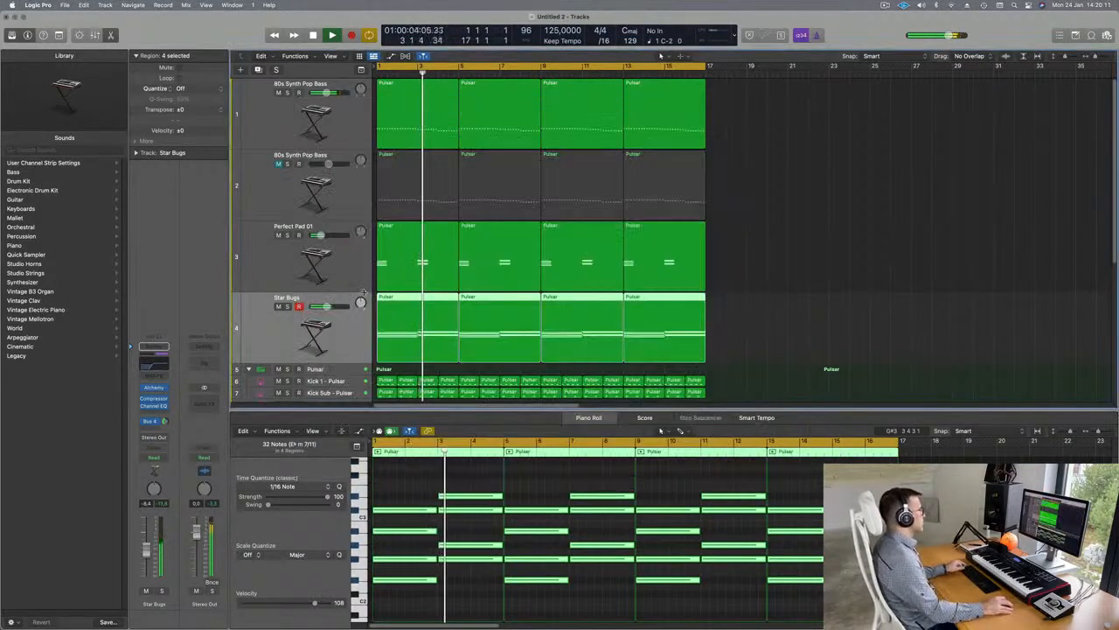
Compare Star Bugs soloed and in the full mix, and adjust its Bus 4 send
key(Return)
click(286, 306)
click(286, 306)
key(Return)
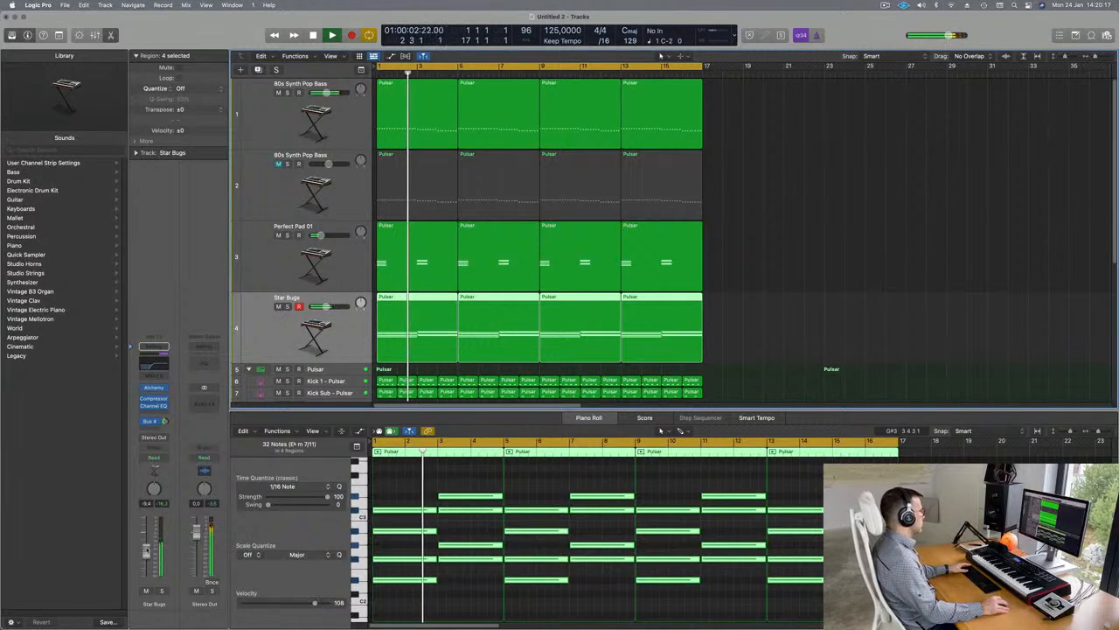
drag(164, 424, 164, 425)
key(Return)
Check the Star Bugs sound in Alchemy while toggling the track's solo, and hide the plug-in window
click(154, 388)
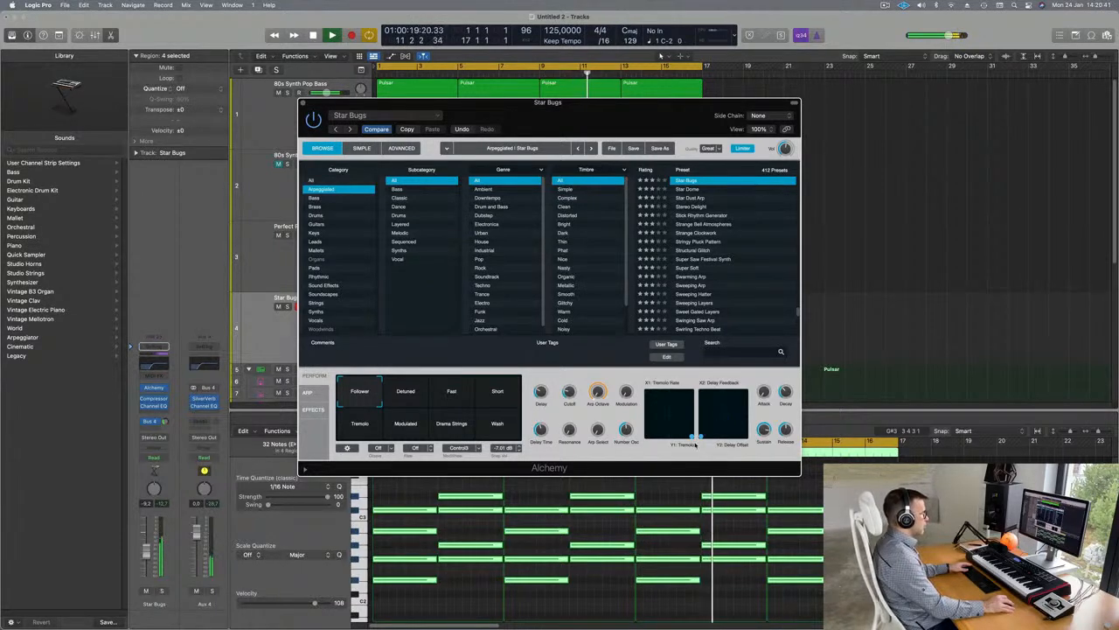
drag(650, 104, 796, 93)
key(Return)
click(161, 591)
click(161, 591)
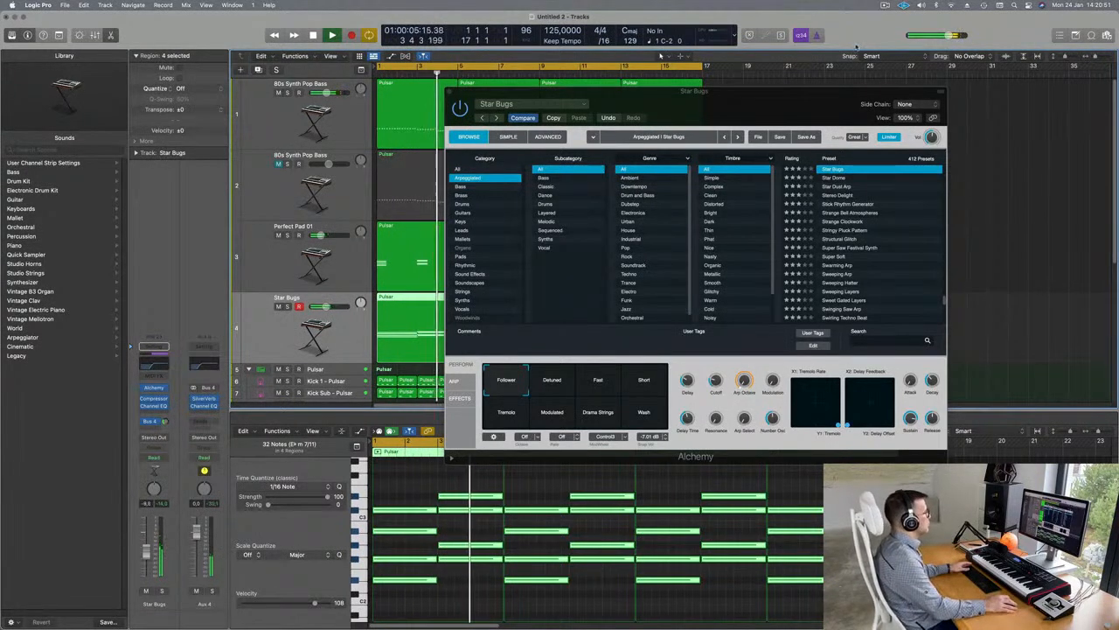
drag(750, 109, 513, 242)
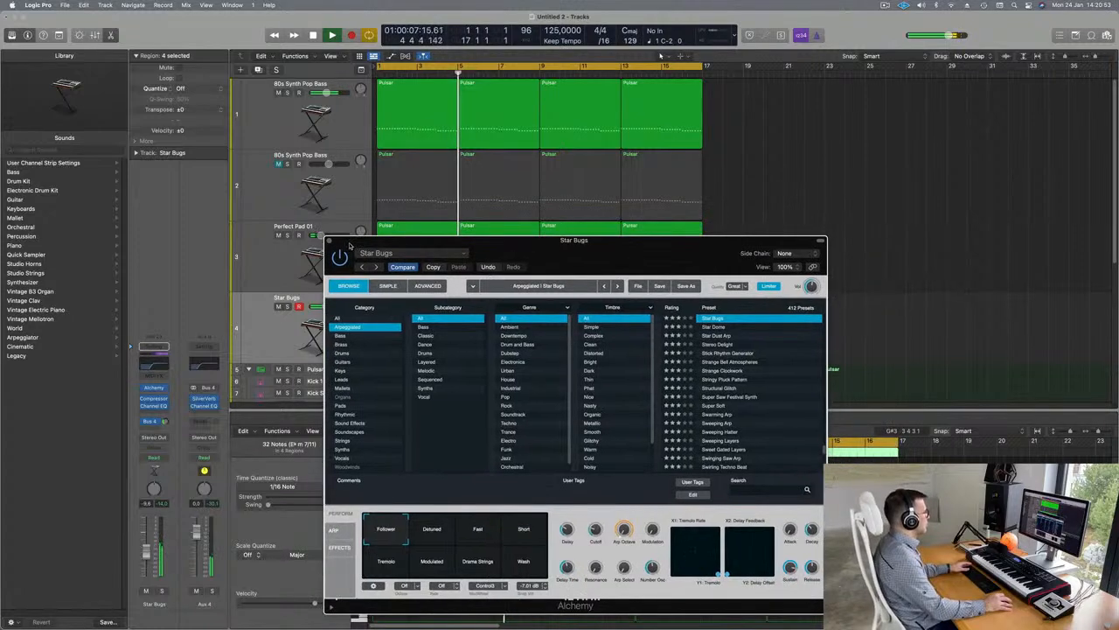
key(v)
Set the Perfect Pad 01 track's Channel EQ low cut to 138 Hz and its volume to about -10.4 dB
click(287, 253)
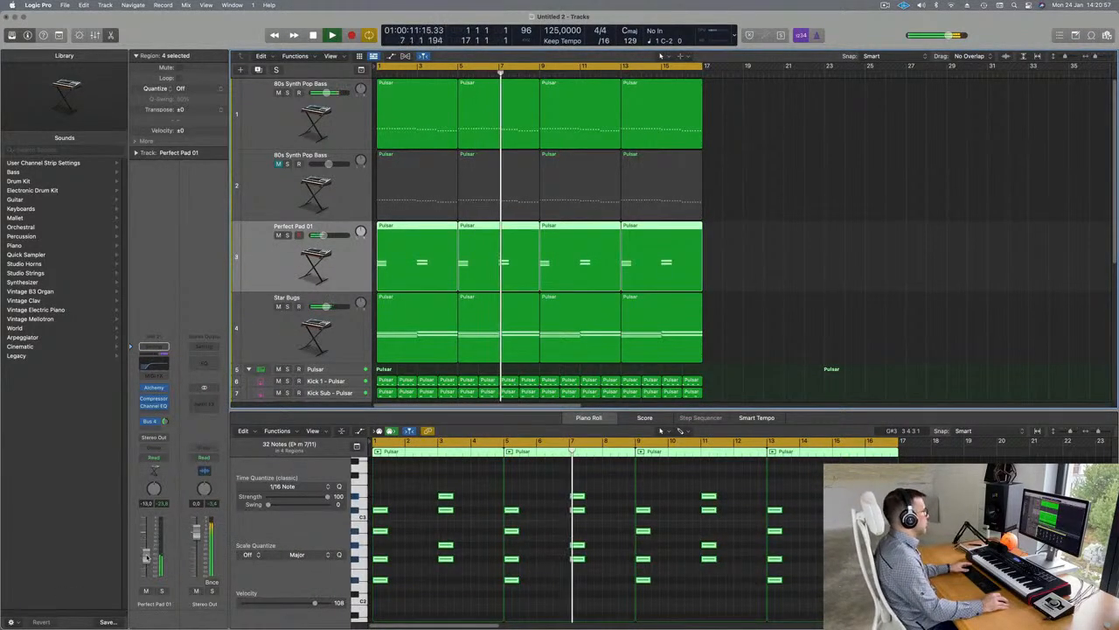
key(Return)
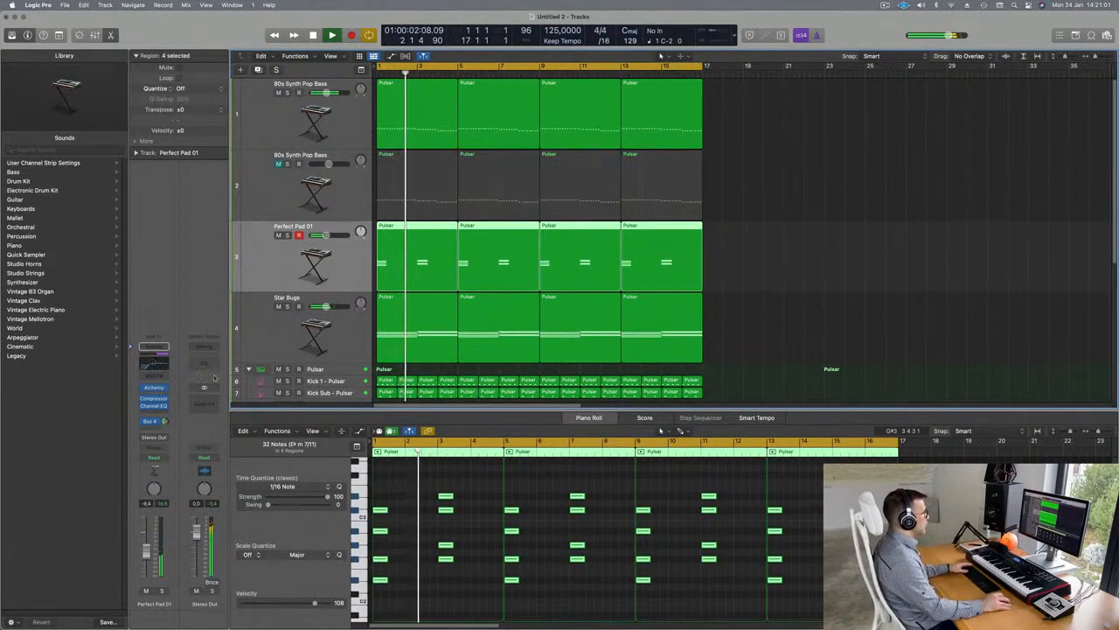
click(153, 359)
drag(575, 299, 562, 293)
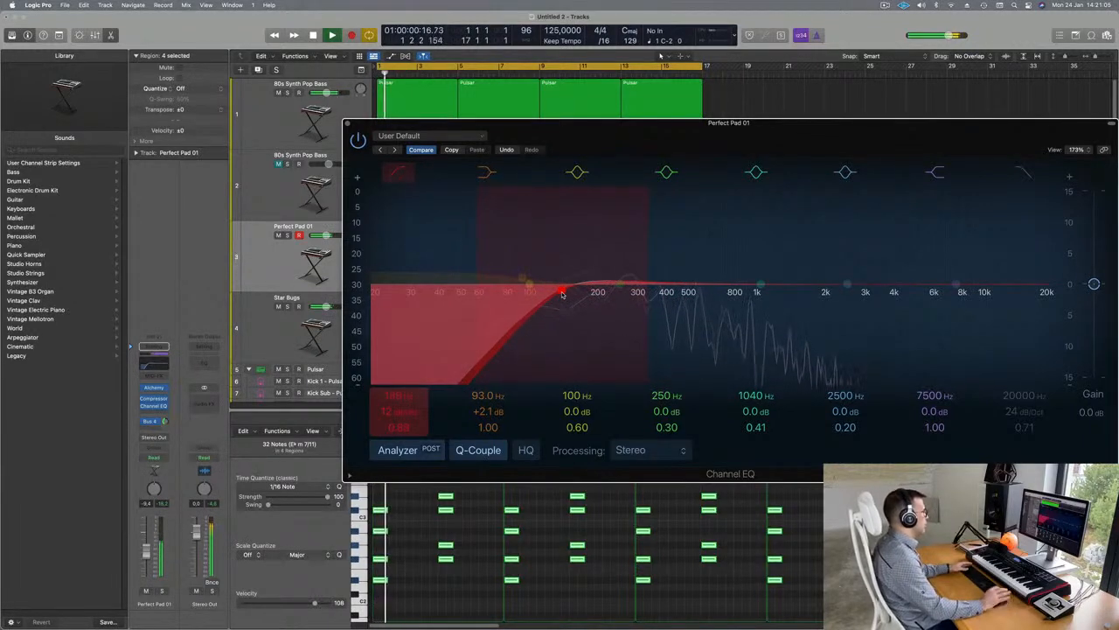
key(space)
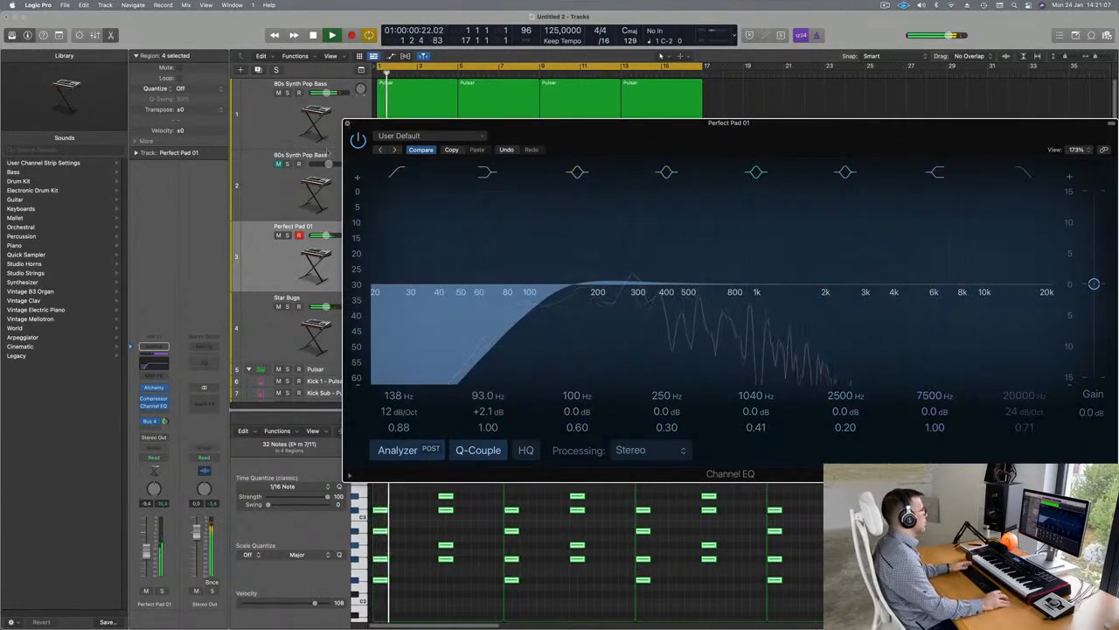
click(347, 123)
key(Return)
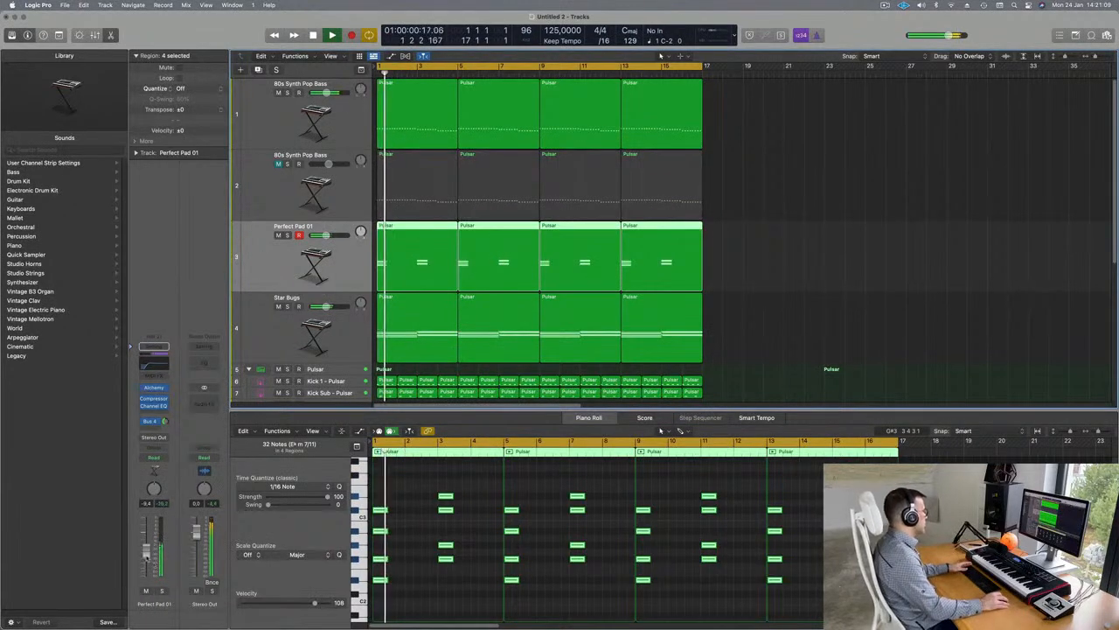
Review the arrangement from the synth tracks down to the Pulsar drum tracks during playback
scroll(752, 251, down, 3)
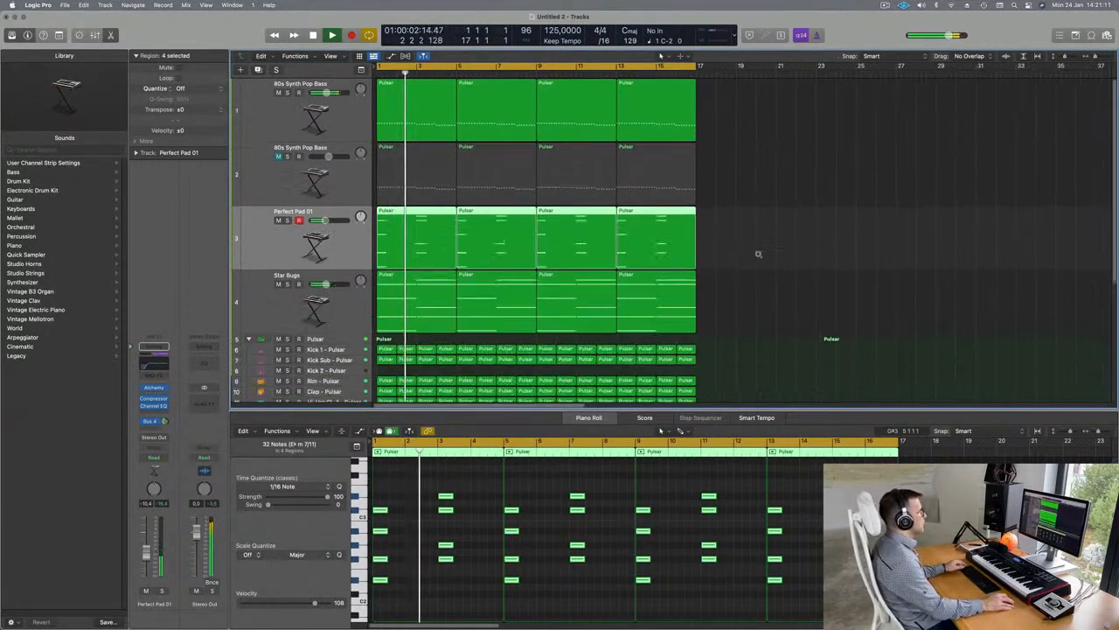
click(342, 99)
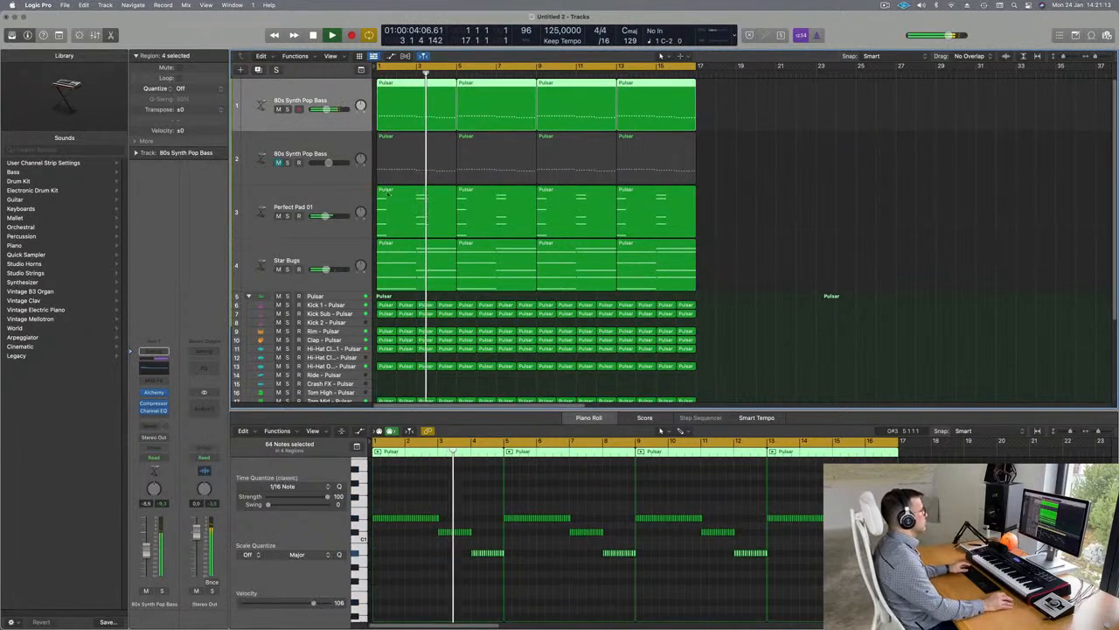
click(799, 212)
scroll(847, 237, up, 3)
scroll(856, 237, down, 2)
scroll(853, 249, down, 4)
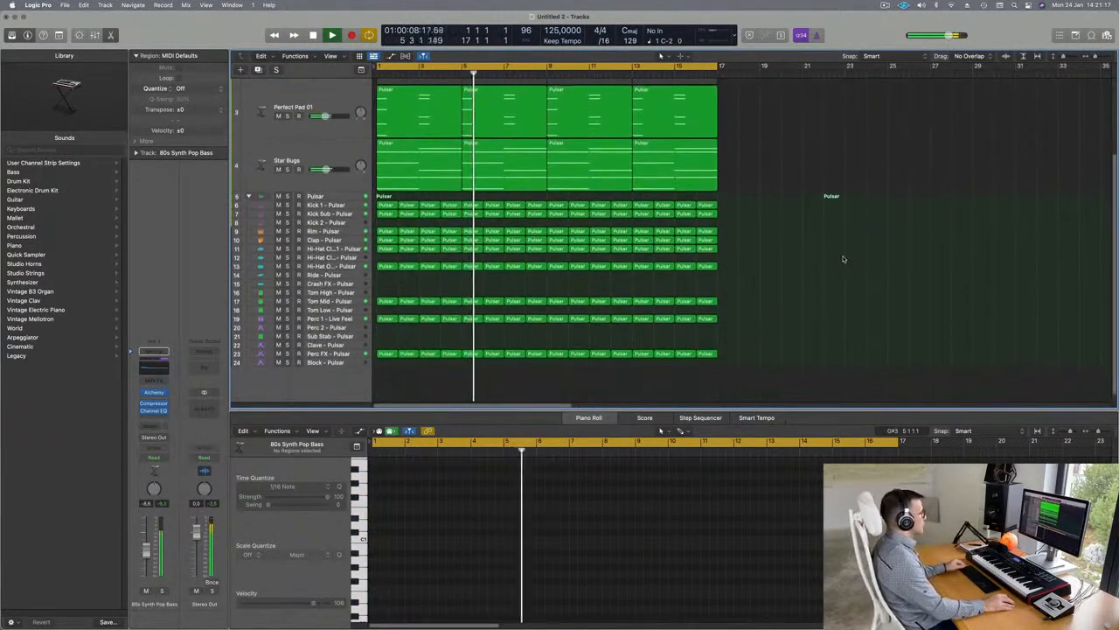
scroll(844, 265, up, 3)
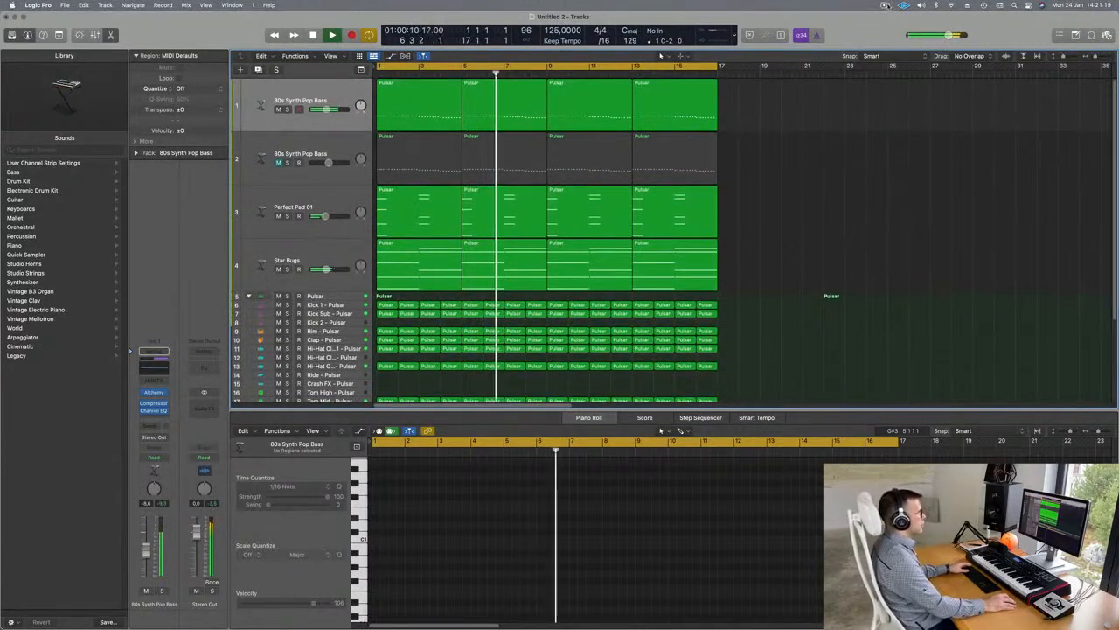
click(835, 167)
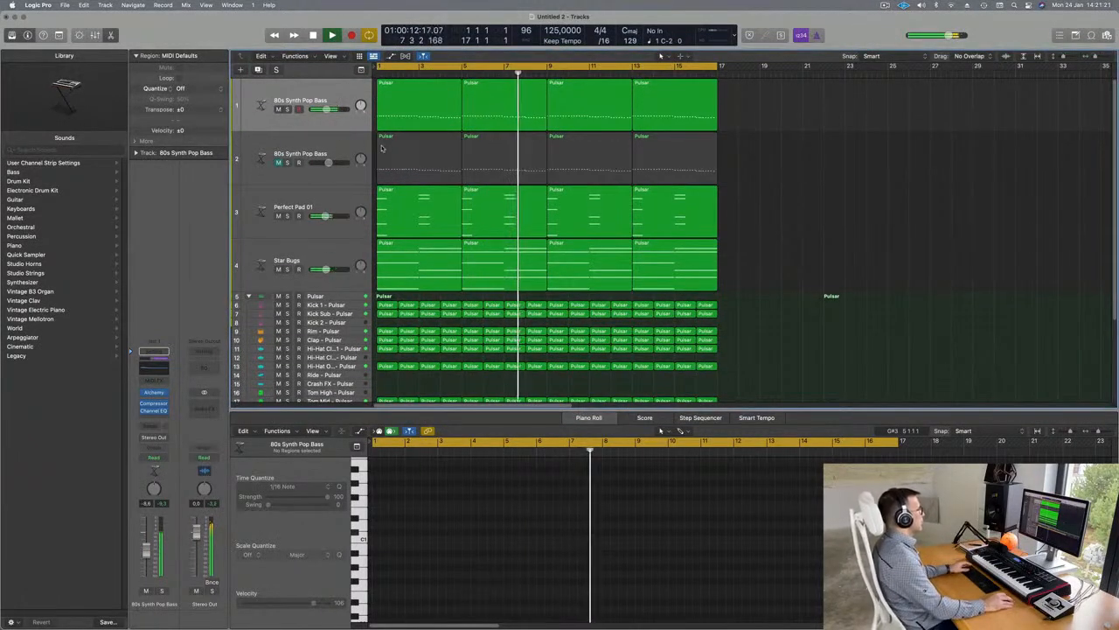
Transpose all notes of the muted duplicate 80s Synth Pop Bass track up one octave and unmute the track
key(Return)
click(311, 154)
key(Return)
scroll(581, 590, up, 5)
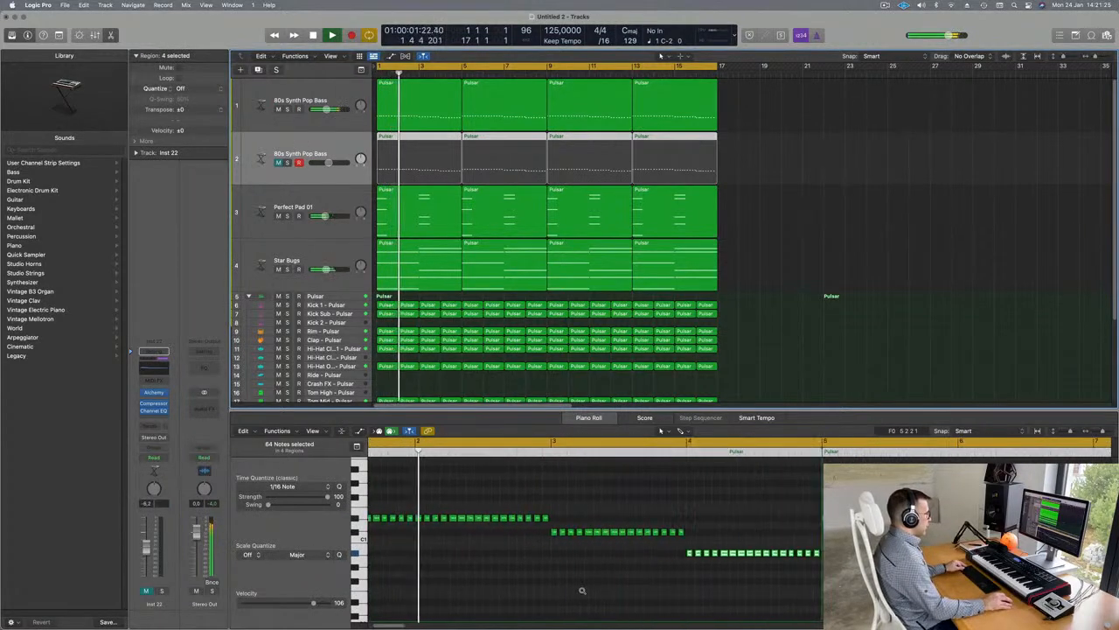
scroll(581, 591, up, 3)
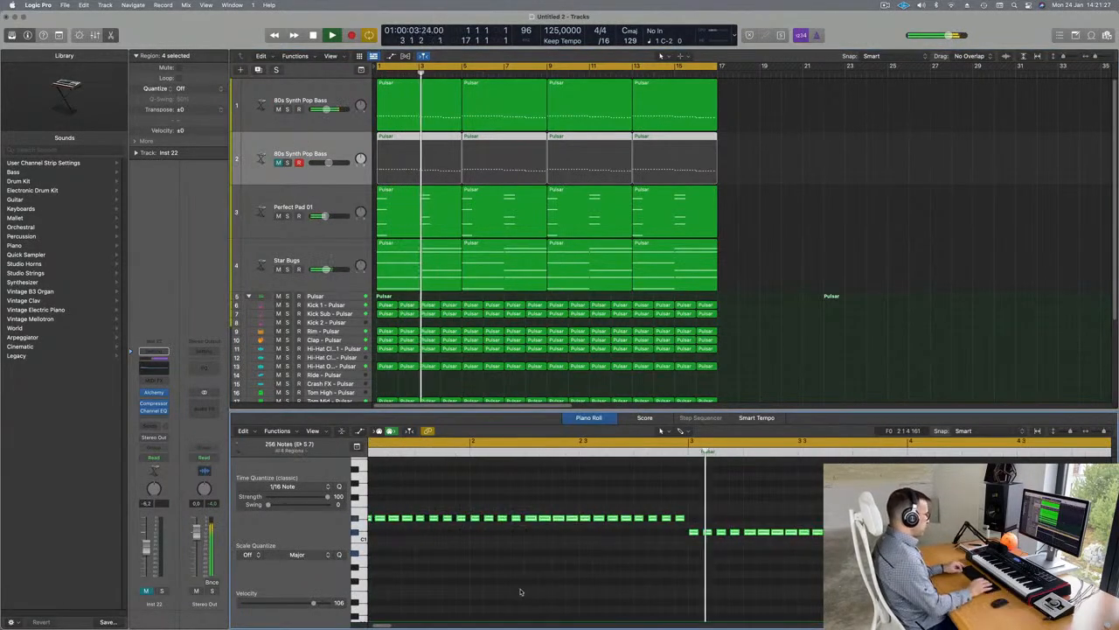
key(alt+shift+Up)
key(Return)
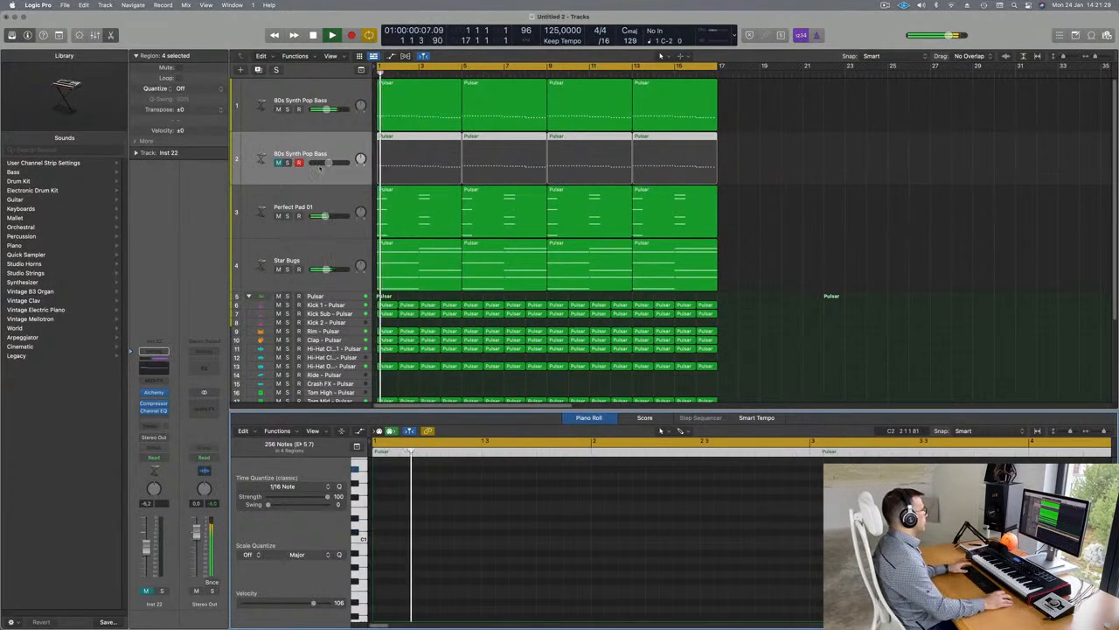
click(340, 154)
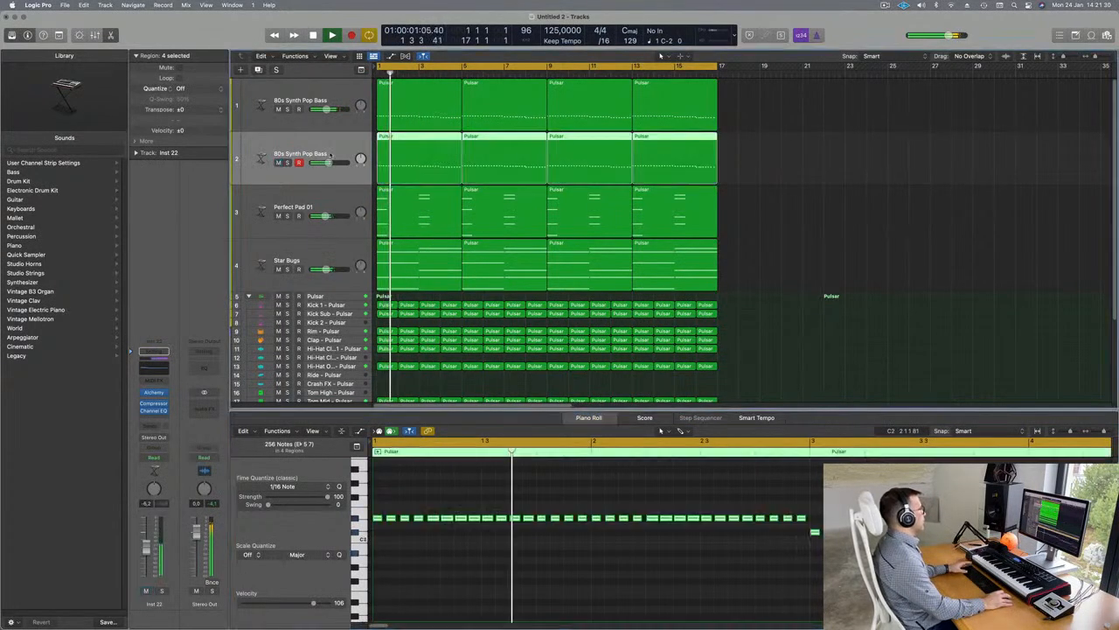
Open Alchemy on the duplicate bass track and filter its presets to all categories with the Plucked subcategory
click(154, 391)
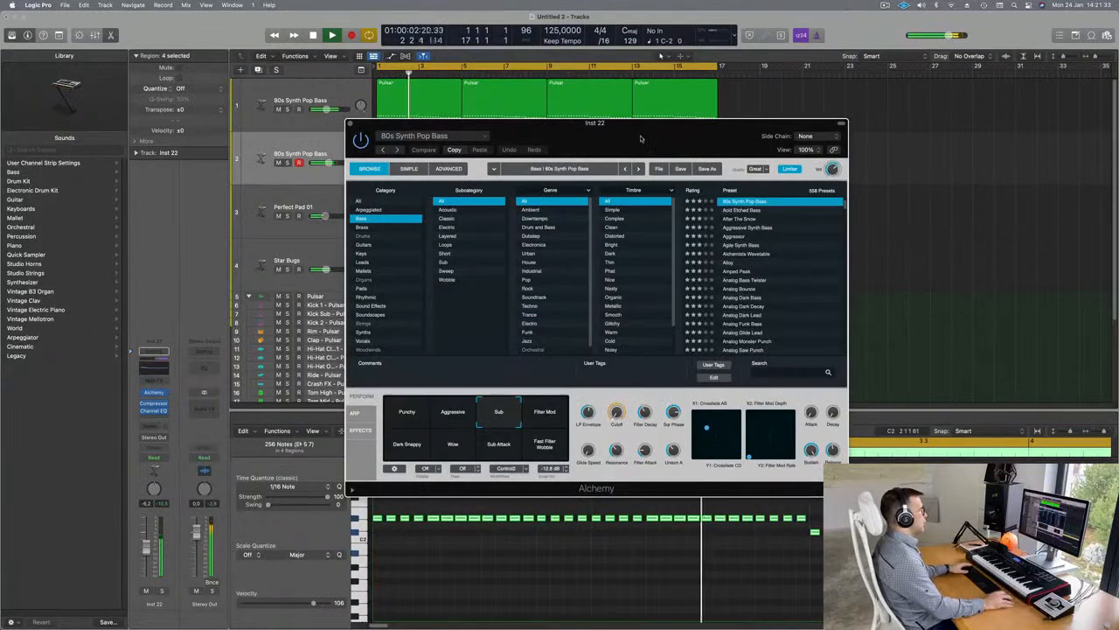
drag(644, 137, 704, 134)
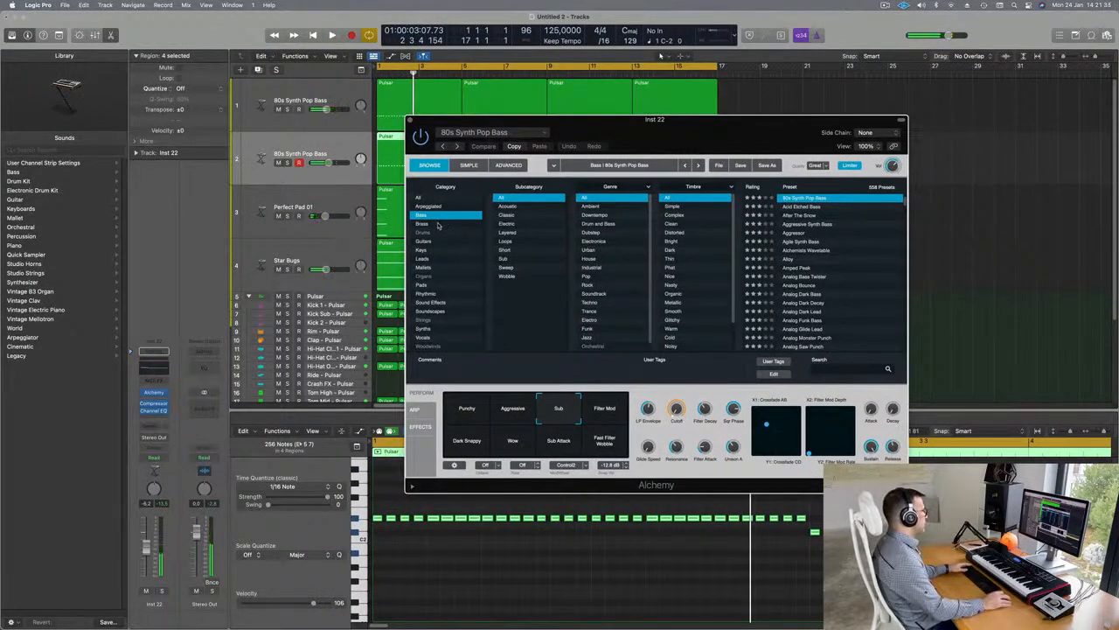
key(space)
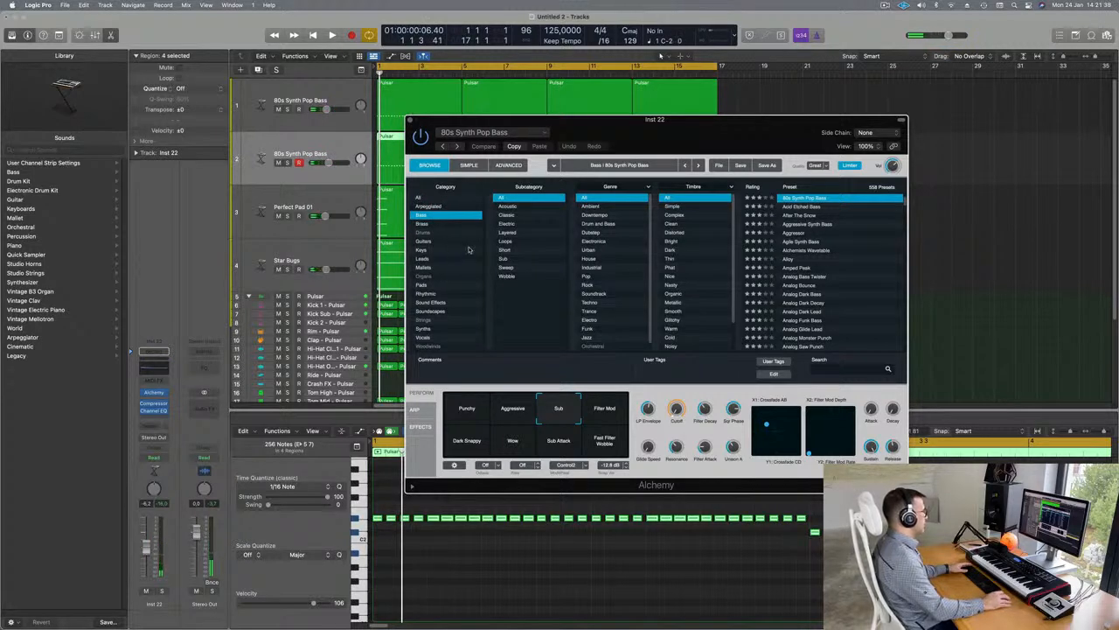
key(space)
click(428, 198)
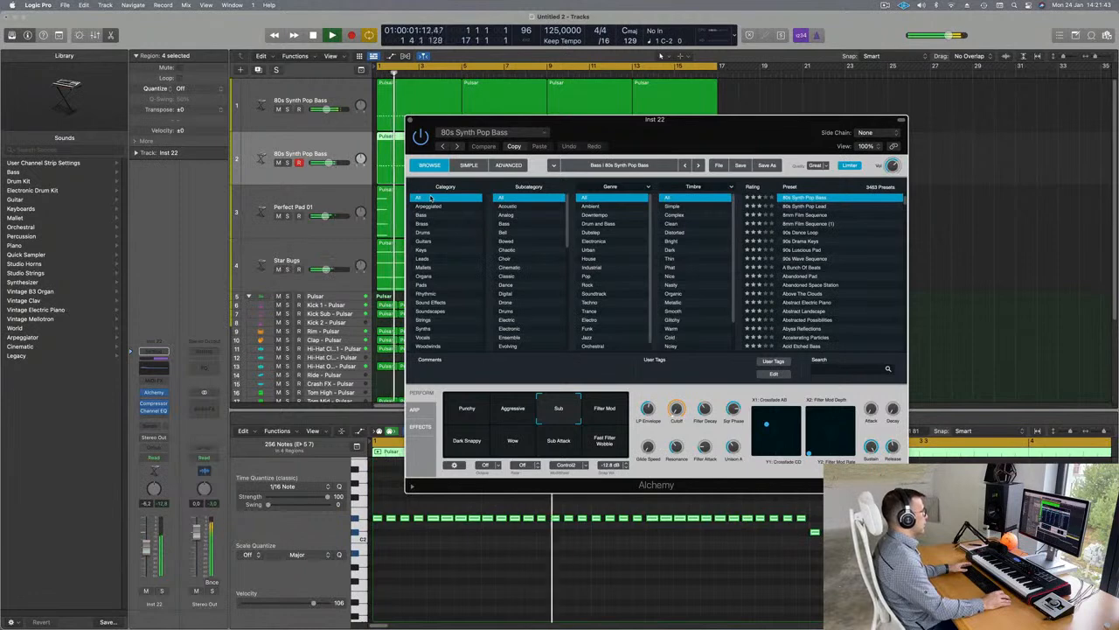
scroll(530, 257, down, 5)
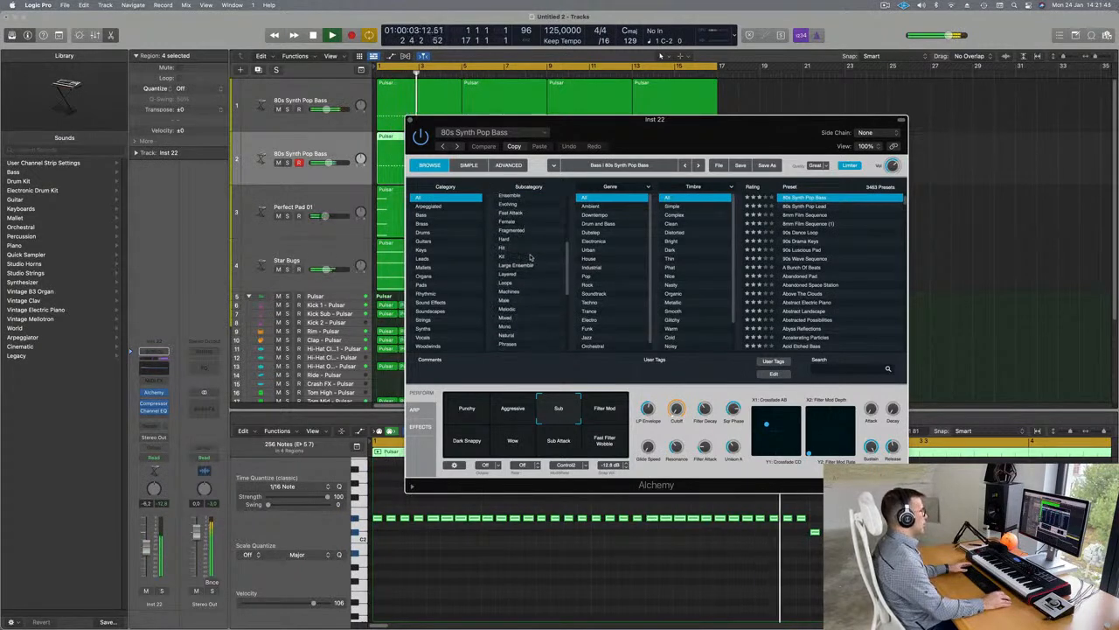
scroll(530, 257, down, 3)
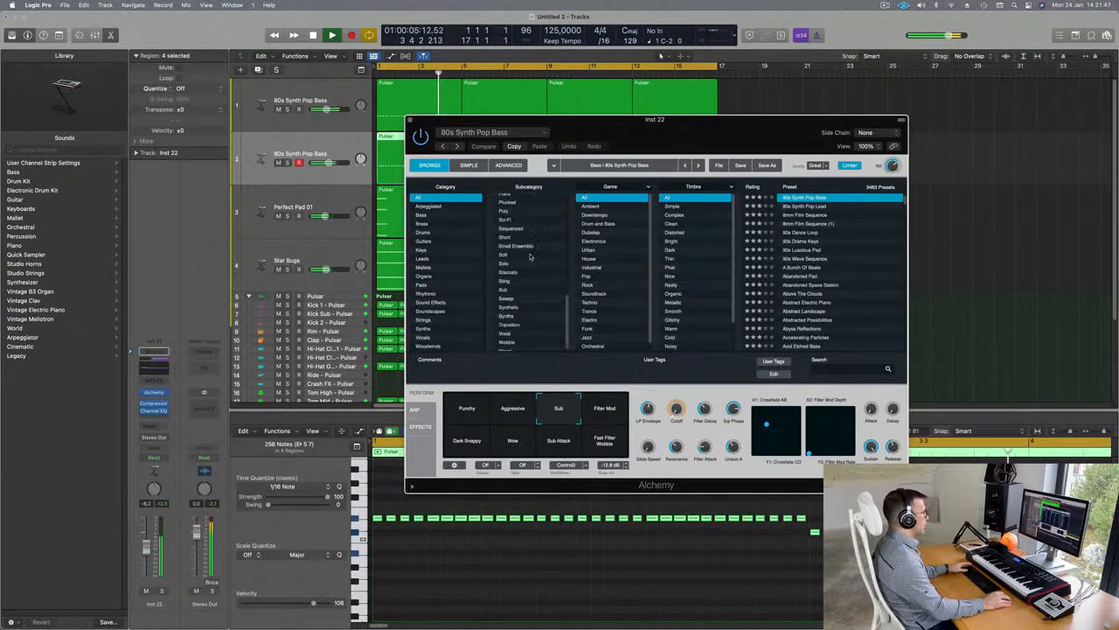
click(507, 202)
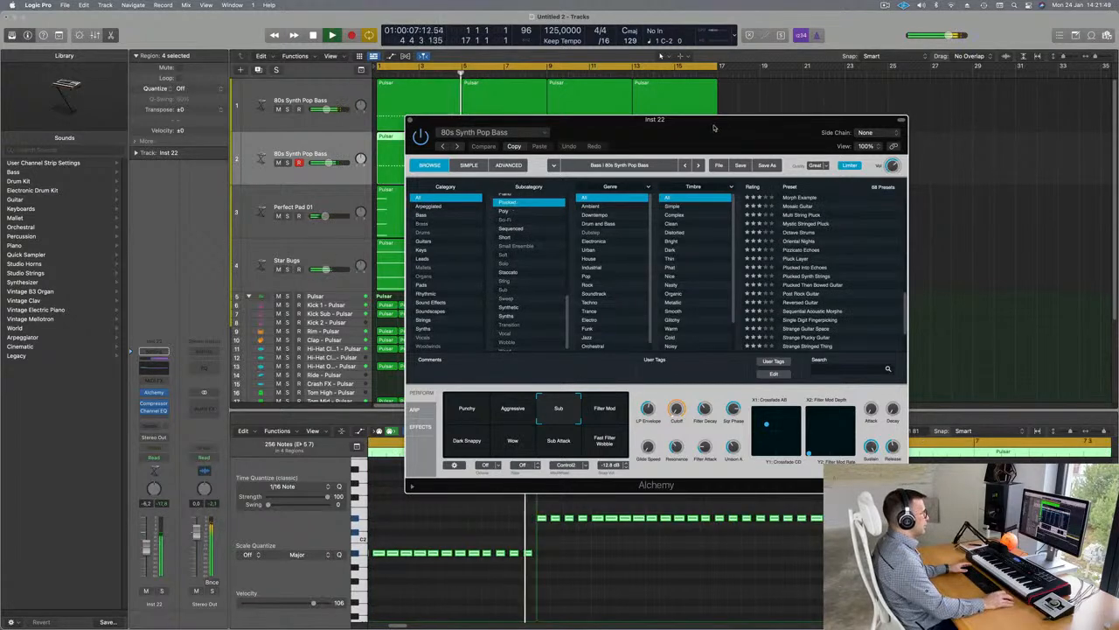
scroll(831, 251, down, 5)
scroll(831, 251, up, 10)
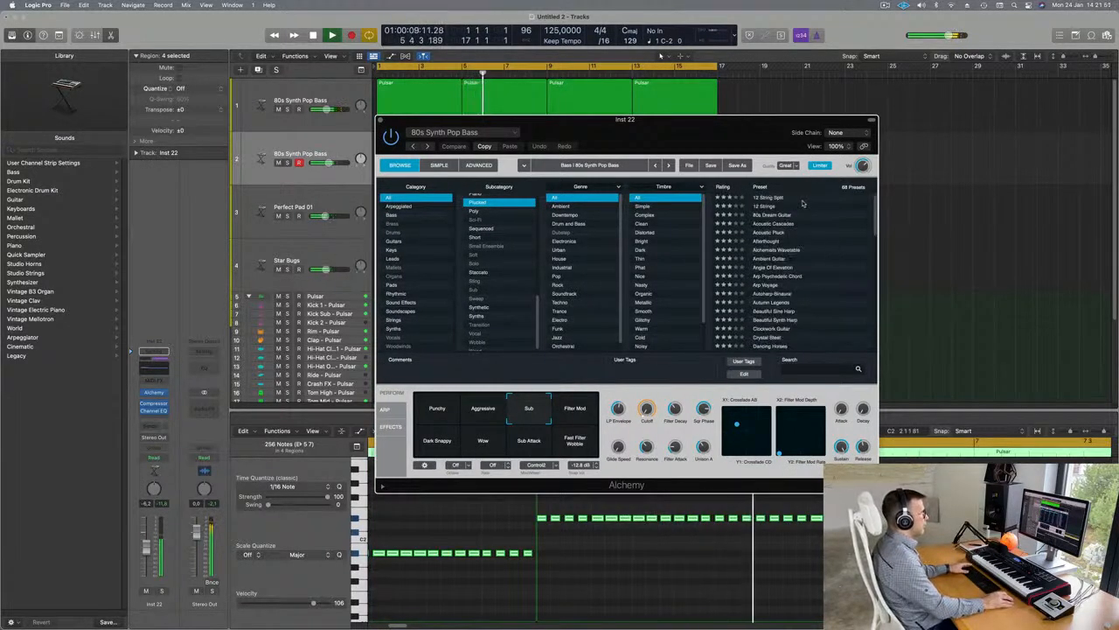
Audition the 12 String Split and Acoustic Cascades presets on the duplicate bass track
drag(665, 136, 687, 174)
key(bracketright)
key(Return)
key(Return)
click(793, 248)
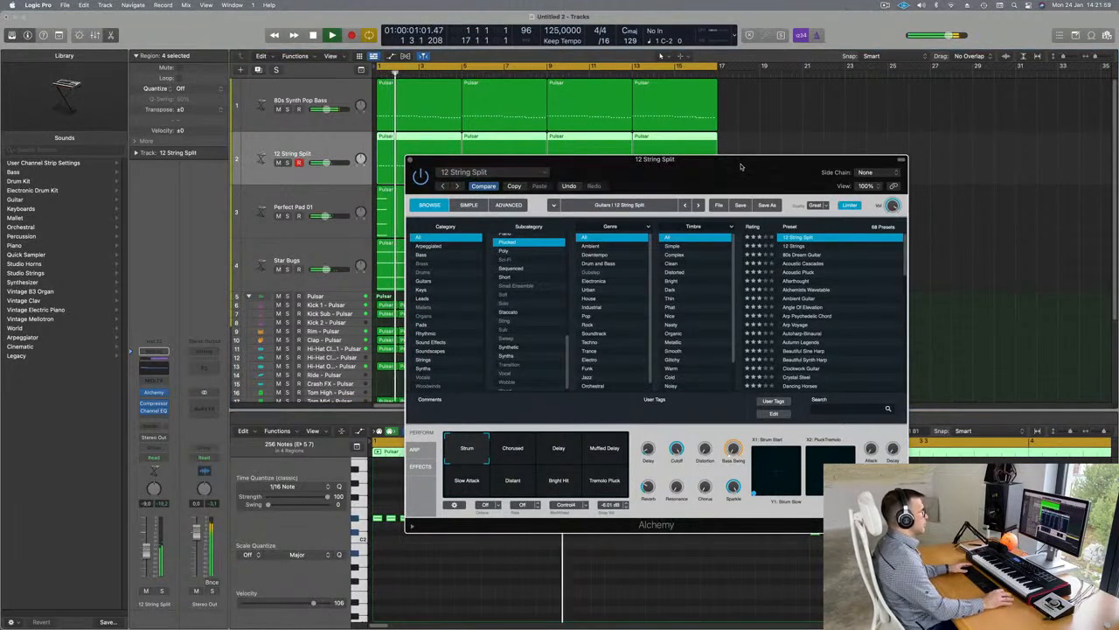
drag(742, 168, 783, 147)
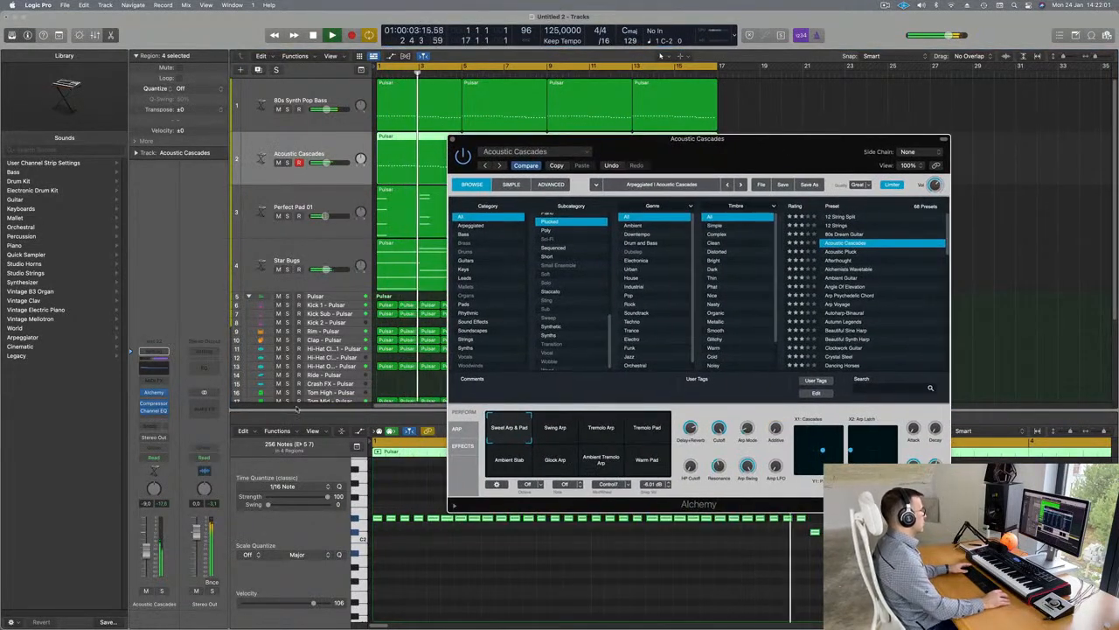
Audition the Tremolo Arp and Warm Pad snapshots of Acoustic Cascades and load the Alchemists Wavetable preset
key(Return)
click(601, 427)
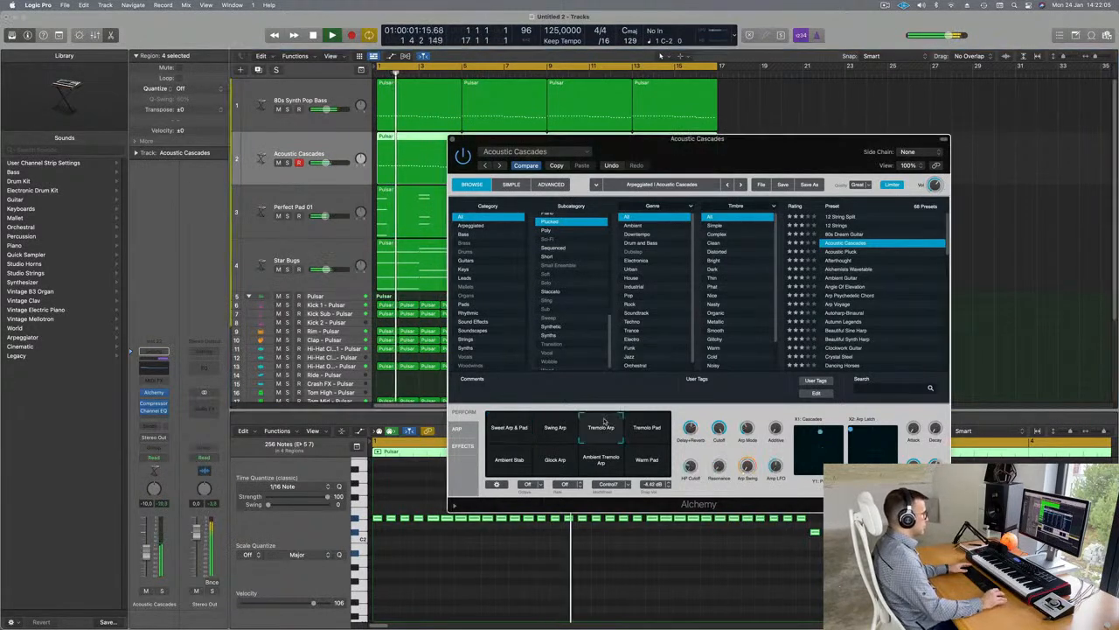
click(647, 467)
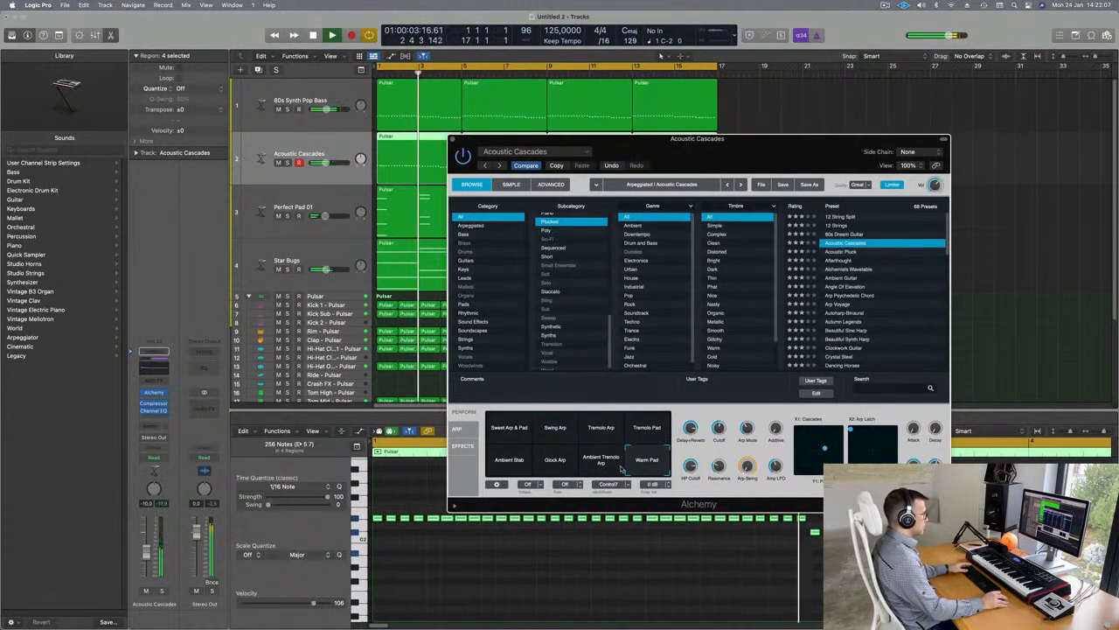
click(844, 269)
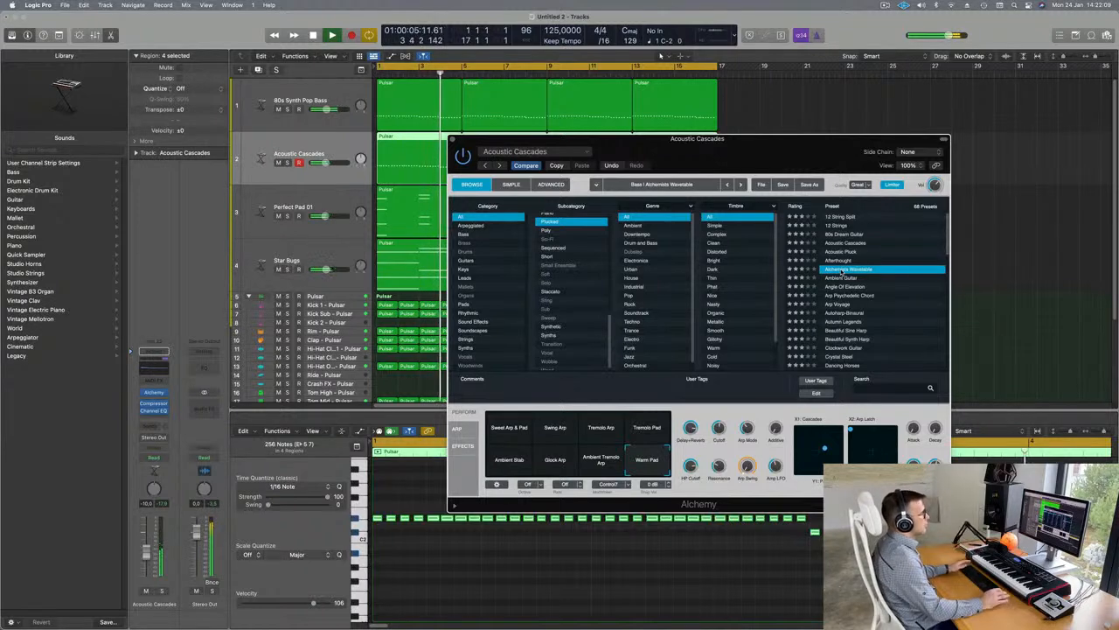
Audition the Angle Of Elevation, Autoharp-Binaural and Clockwork Guitar presets on the duplicate bass track, lowering its volume to -15 dB
click(844, 286)
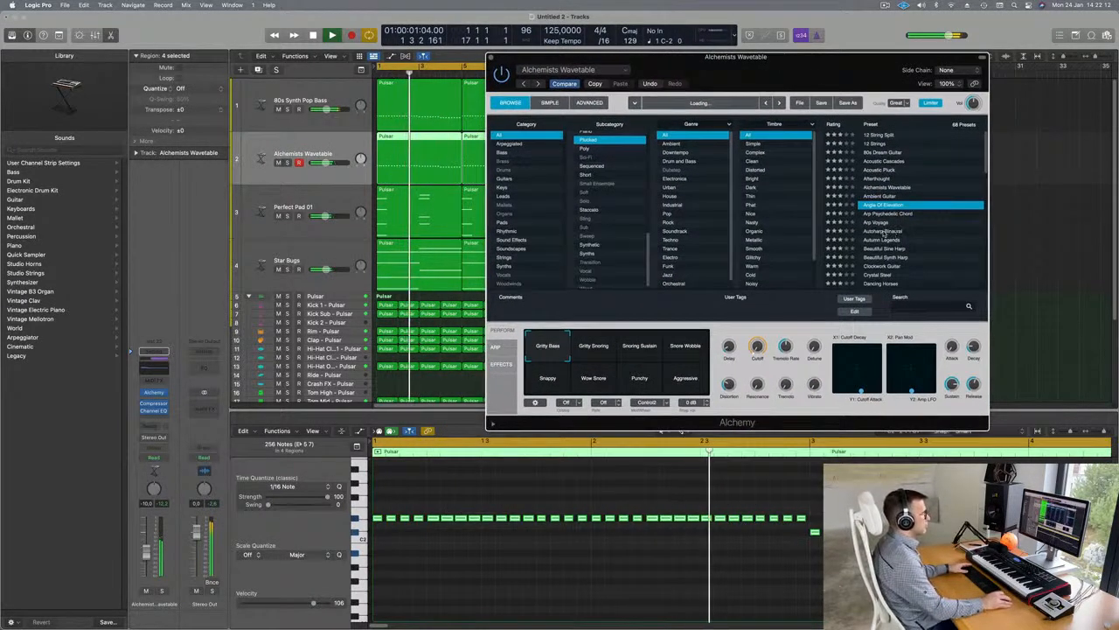
click(885, 232)
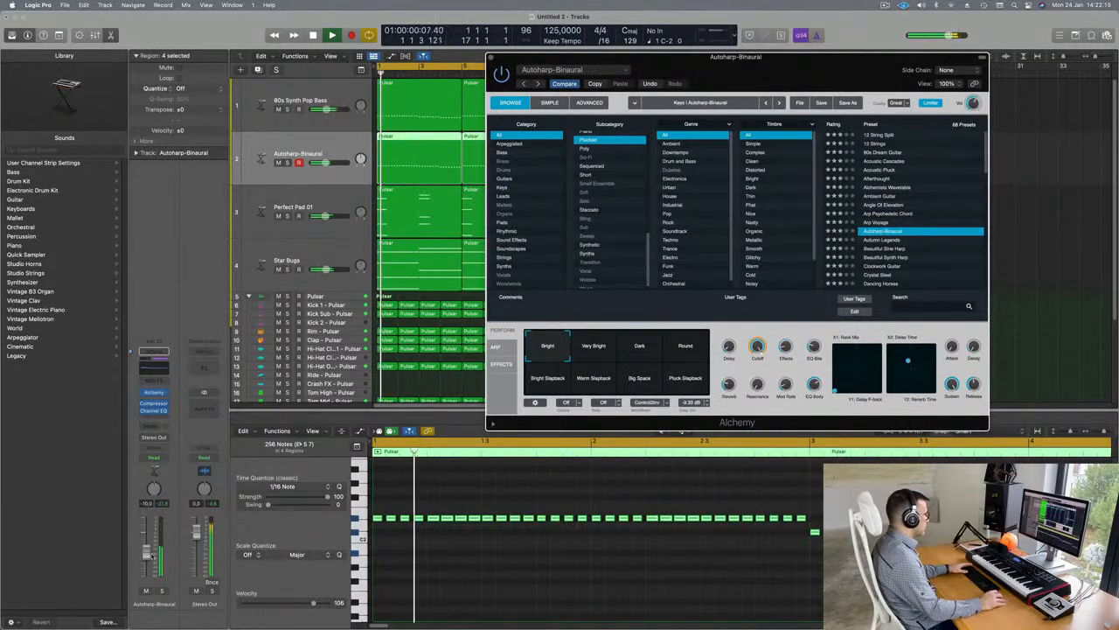
key(space)
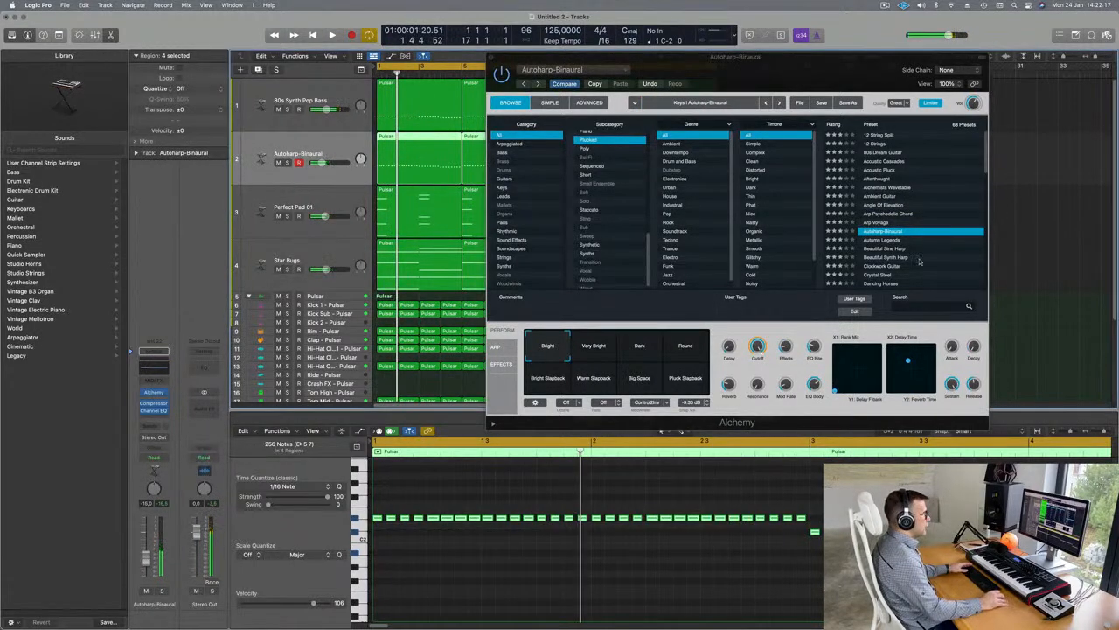
click(874, 266)
key(space)
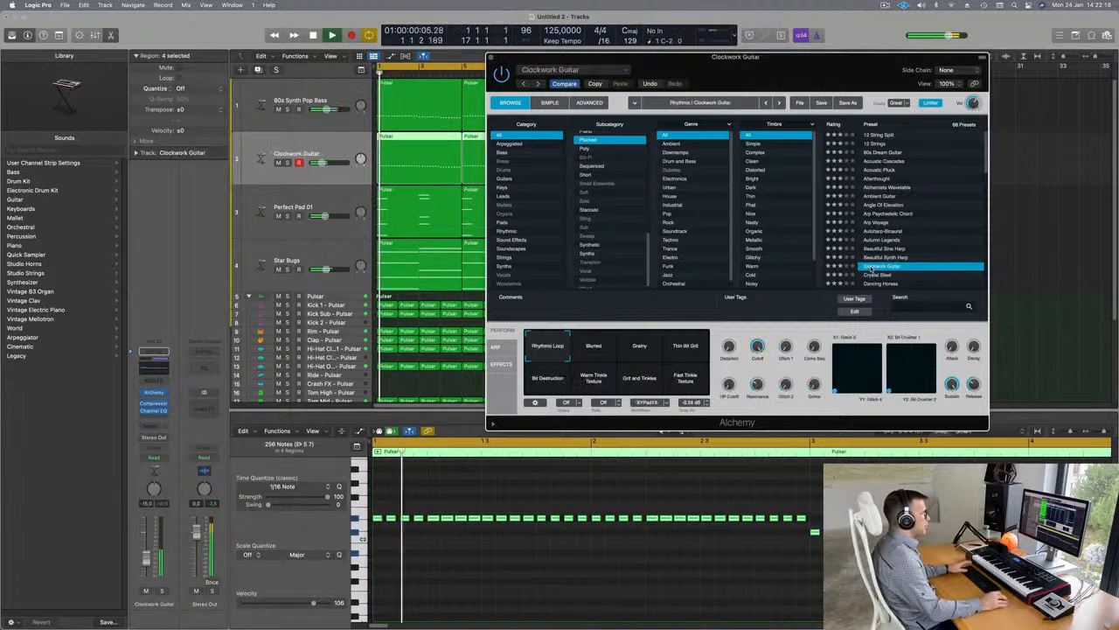
Load the Drifting Guitar Riff preset on the duplicate bass track, solo the track and raise its volume
scroll(932, 251, down, 1)
scroll(932, 250, down, 3)
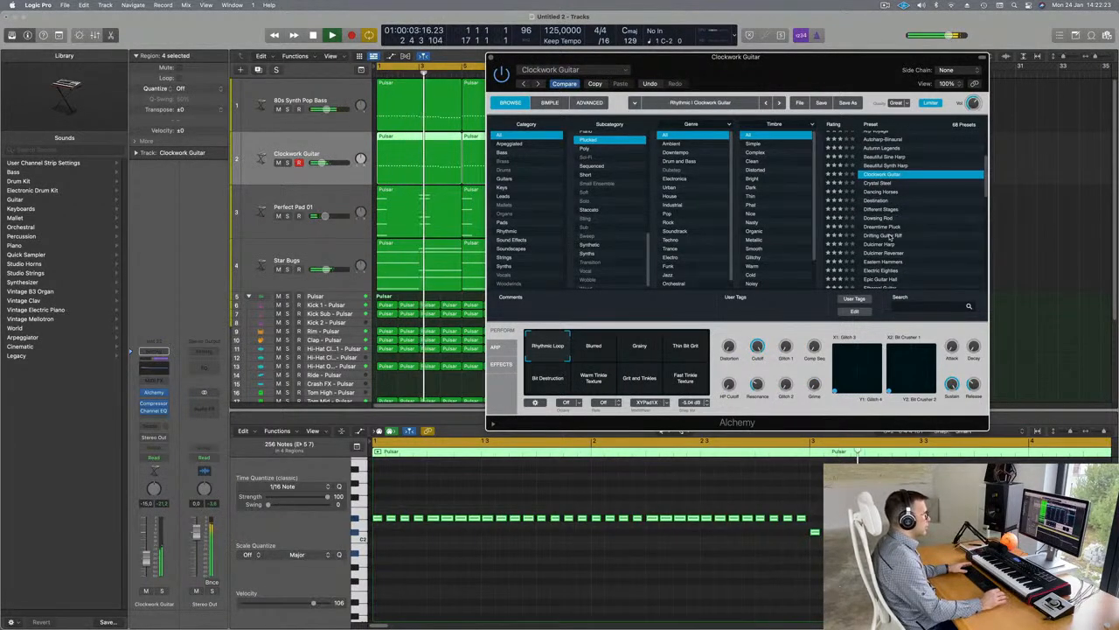
click(889, 236)
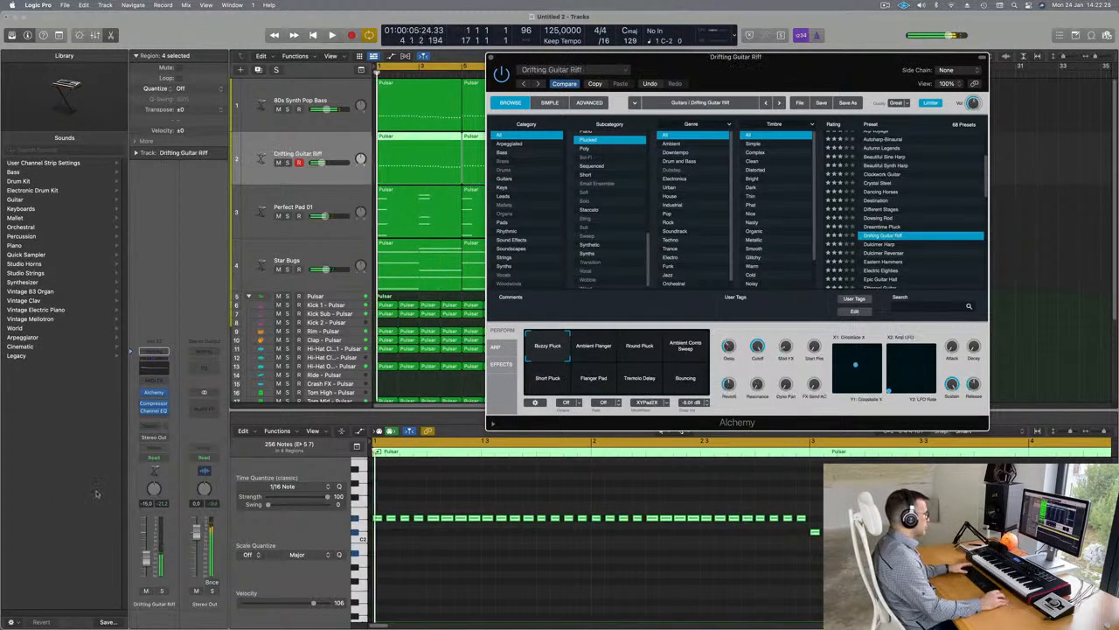
key(ctrl+s)
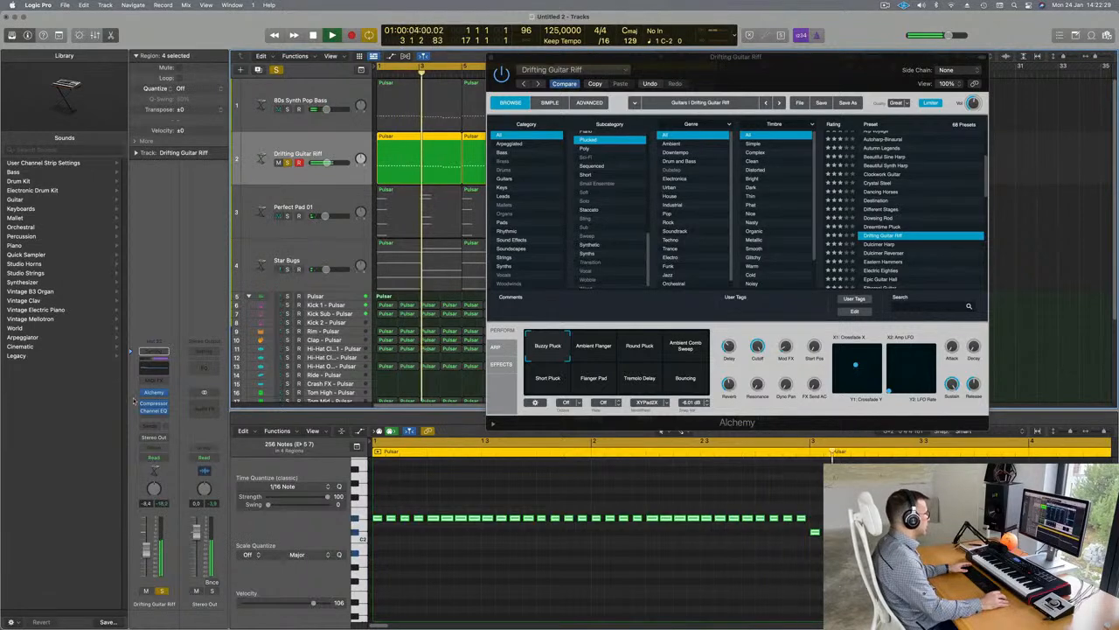
Audition the Epic Guitar Hall and Guitar Avant-Garde presets on the soloed track and load the Mosaic Guitar preset
scroll(886, 259, down, 3)
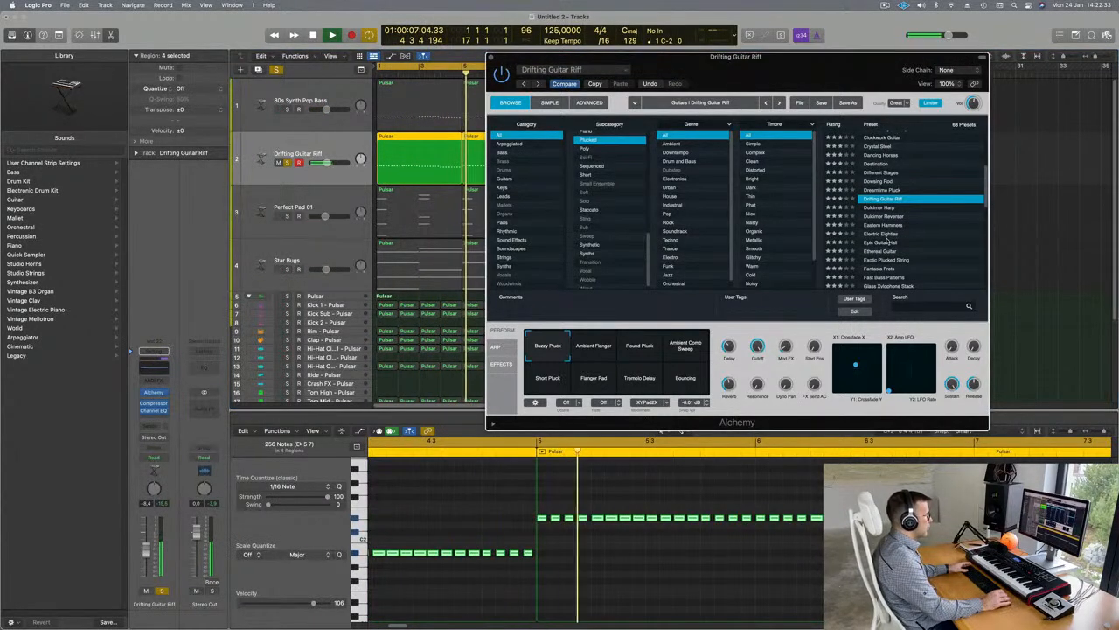
click(888, 242)
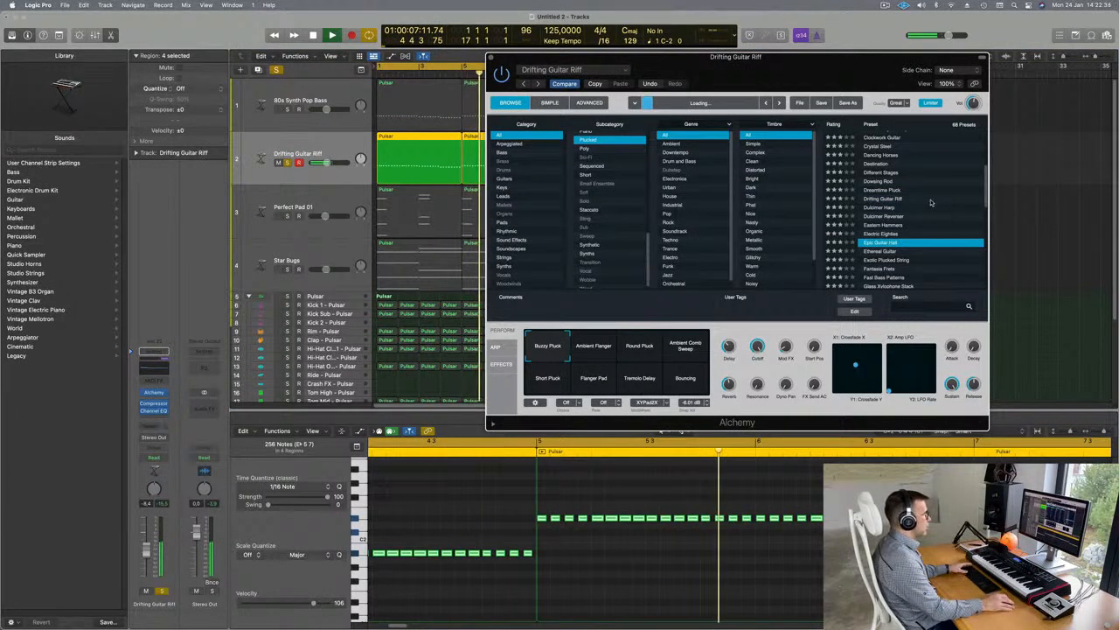
scroll(931, 215, down, 5)
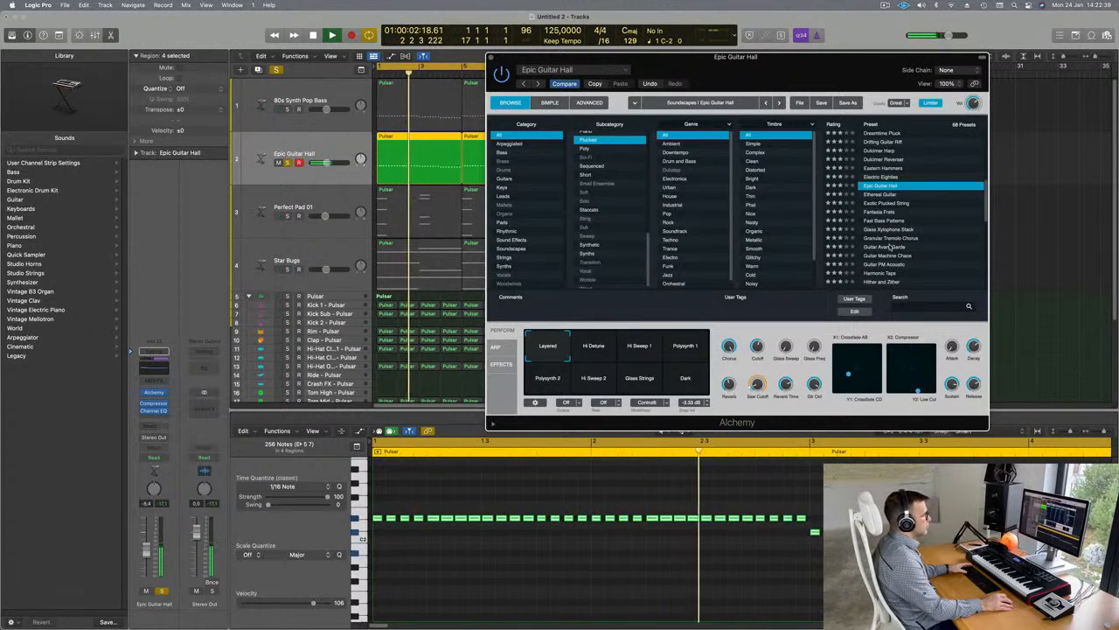
click(890, 247)
scroll(927, 257, down, 6)
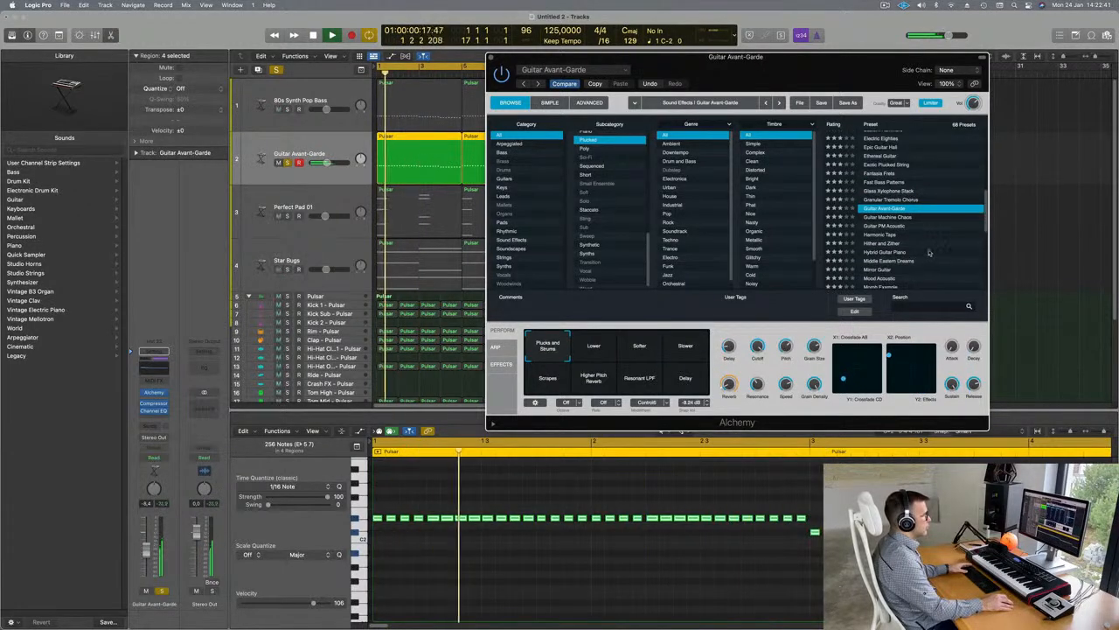
scroll(929, 252, down, 1)
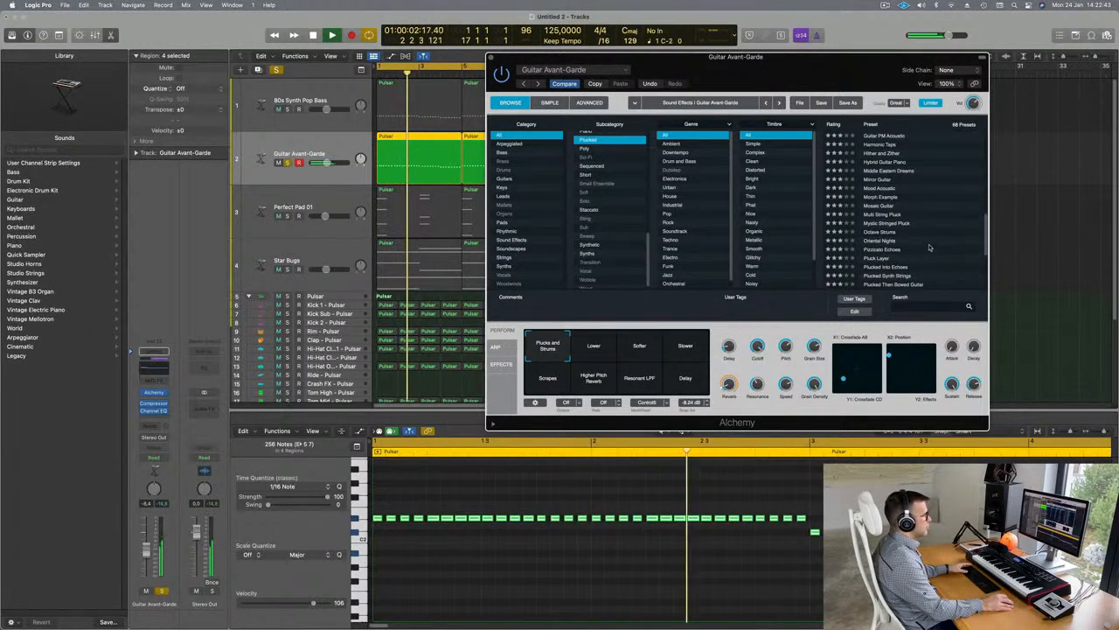
click(884, 207)
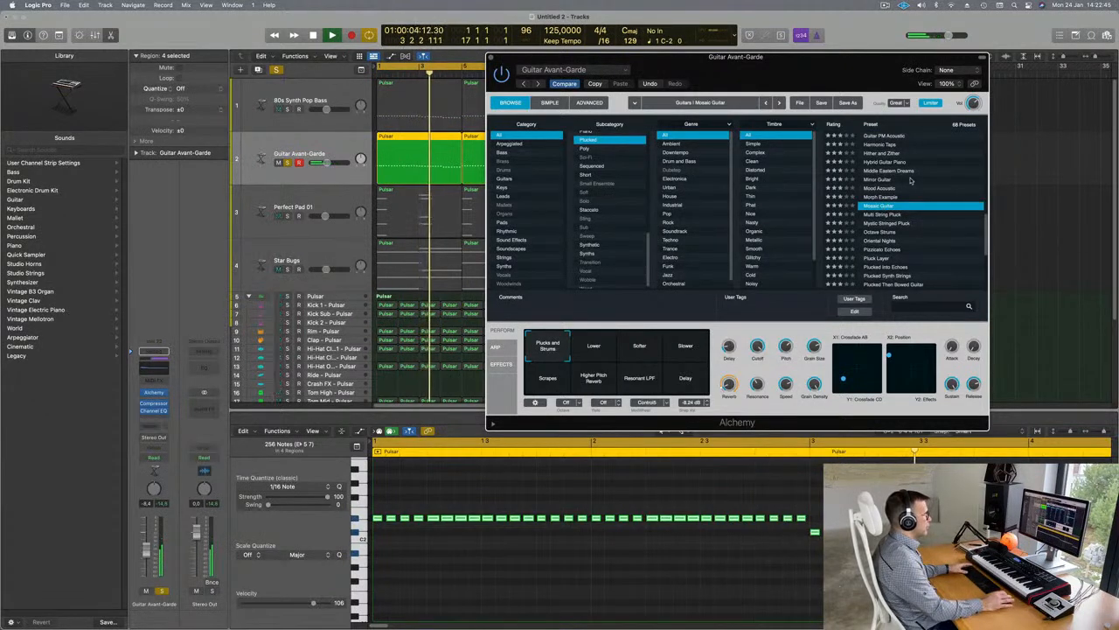
Audition the Oriental Nights preset, load Pluck Layer in Alchemy instead, and take the track out of solo
click(883, 241)
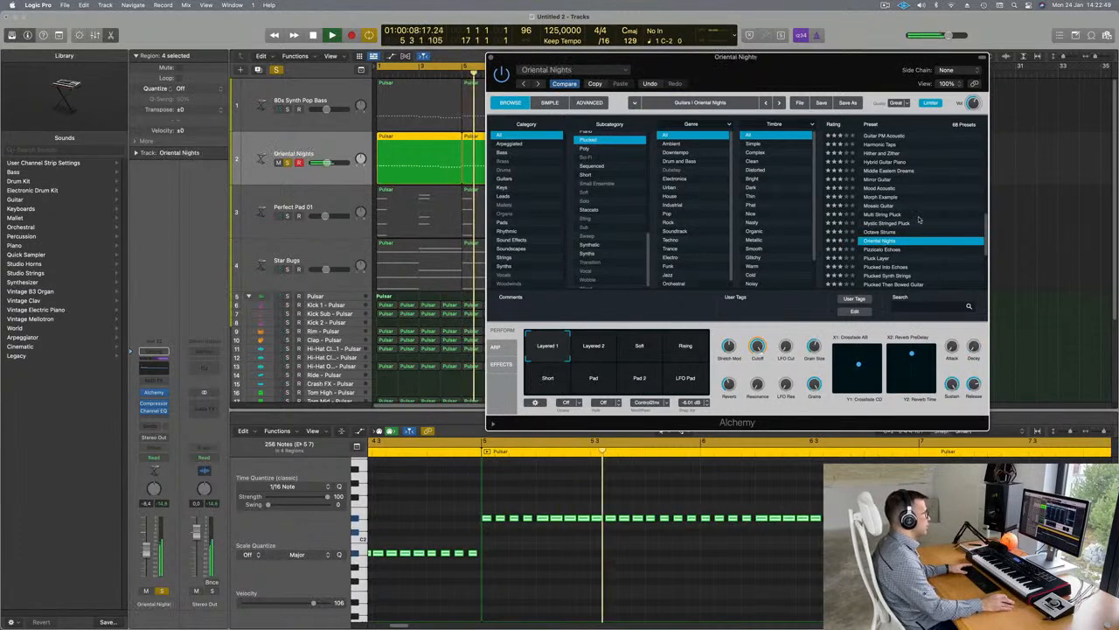
scroll(912, 224, down, 2)
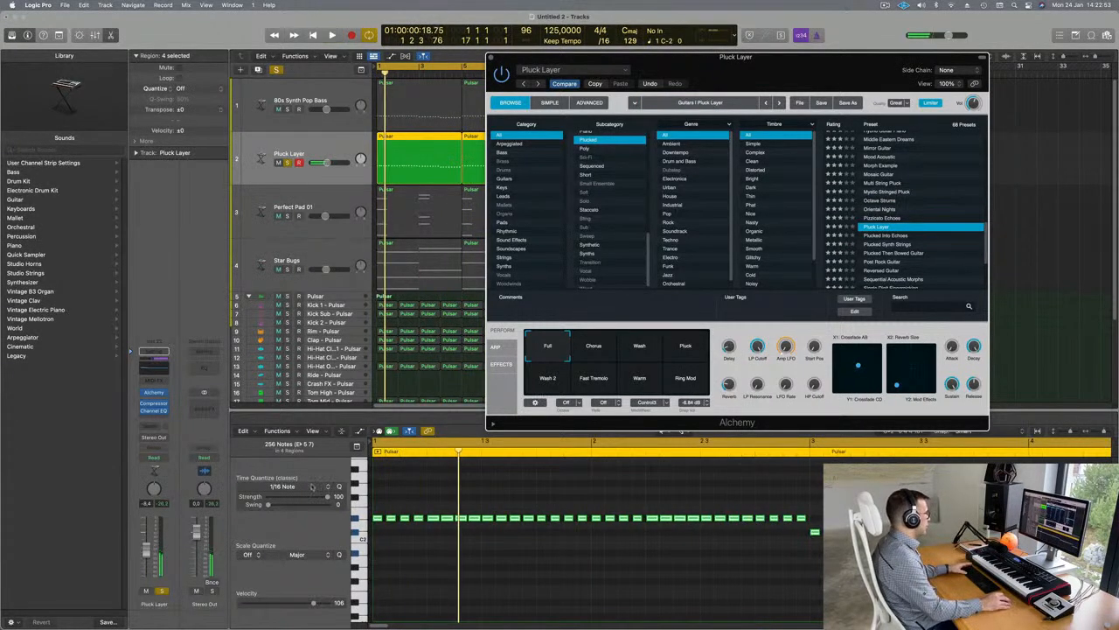
click(162, 590)
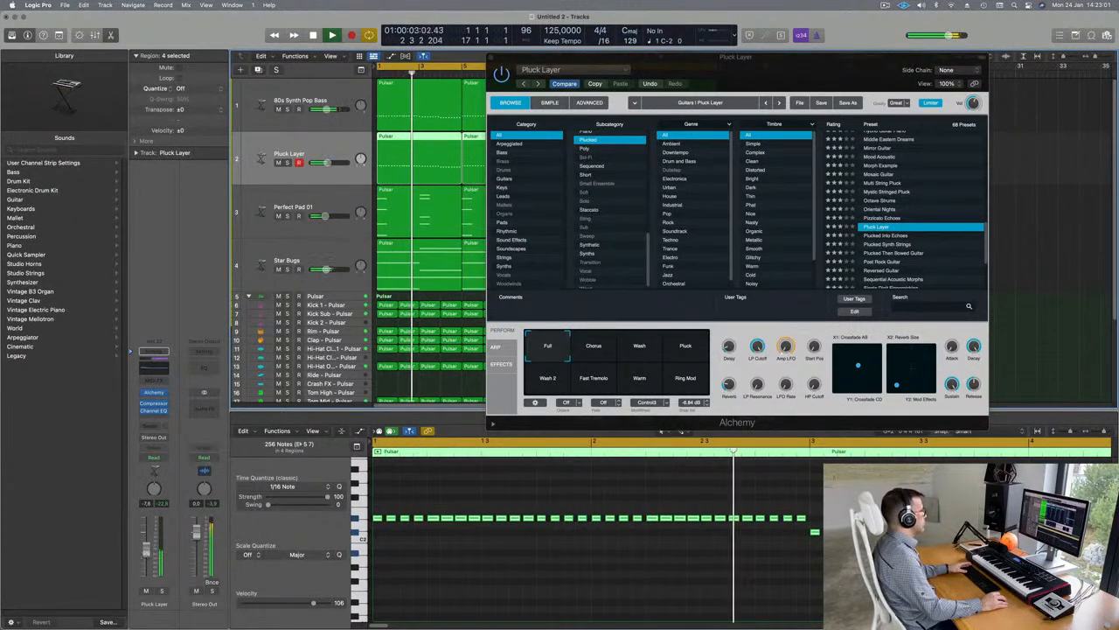
Compare the mix with the Pluck Layer track muted, and audition its Chorus, Wash and Pluck snapshots before returning to Full
click(146, 591)
click(146, 591)
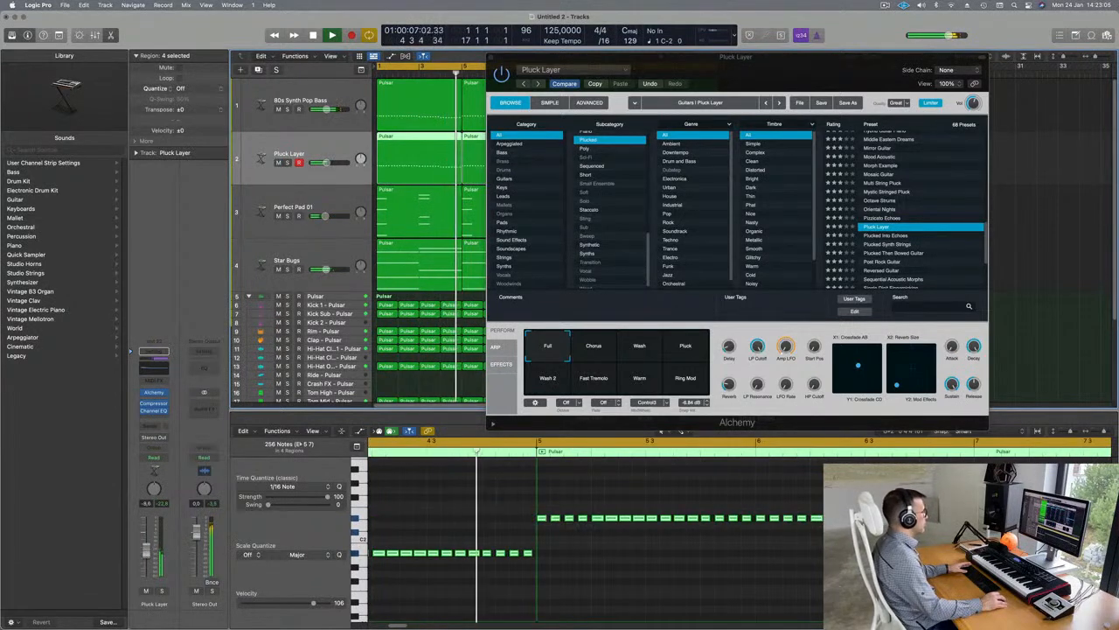
click(594, 346)
click(642, 348)
click(685, 347)
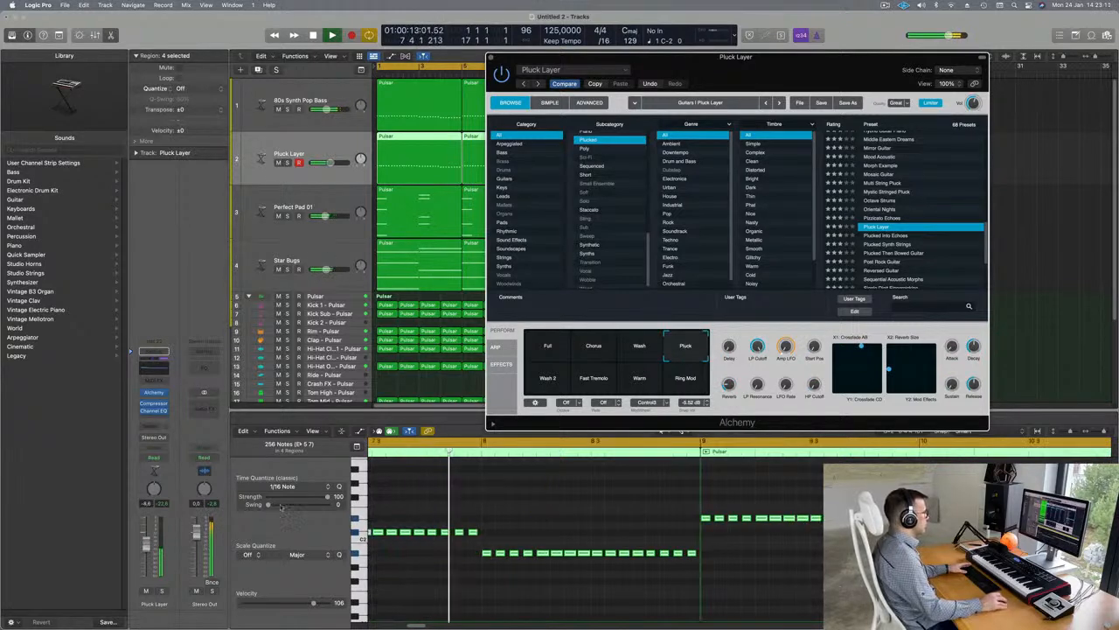
click(548, 346)
Lower the Pluck Layer track's volume to about -10 dB and close its Alchemy window
key(Return)
drag(149, 555, 146, 558)
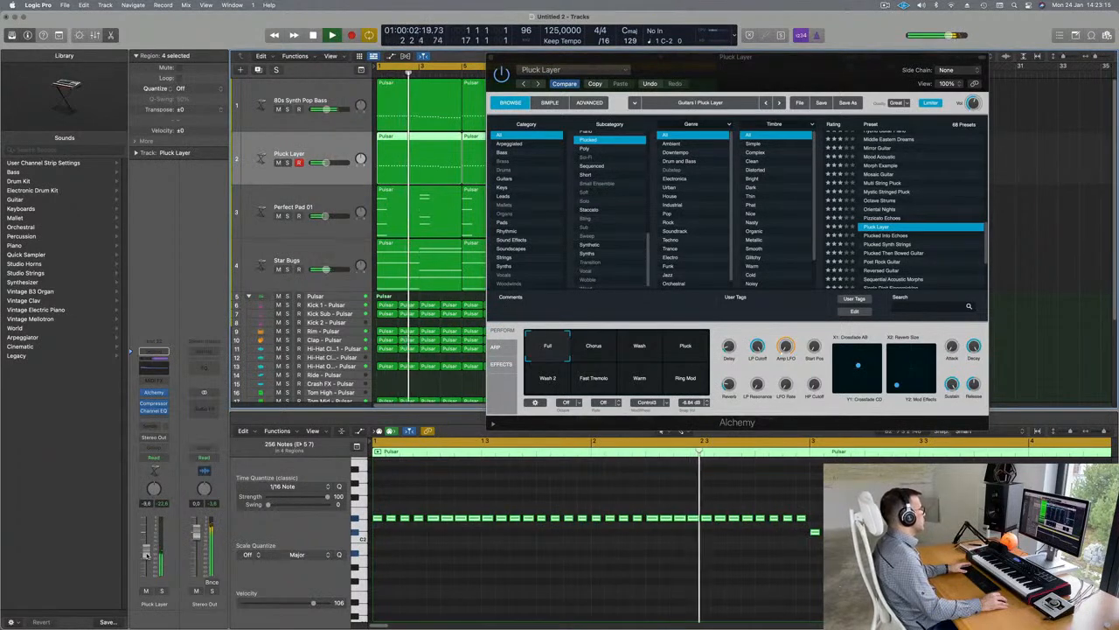
click(492, 54)
key(super+Left)
key(super+Left)
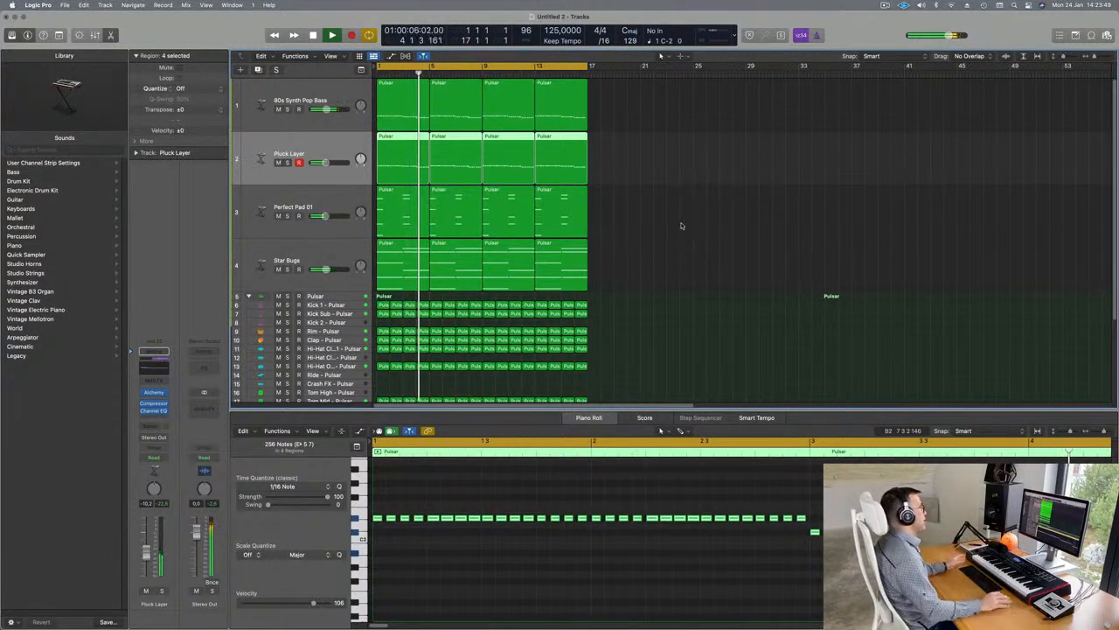
Play the arrangement from the start and compare it with the Pluck Layer track muted, unmuted and soloed
click(671, 236)
key(space)
key(space)
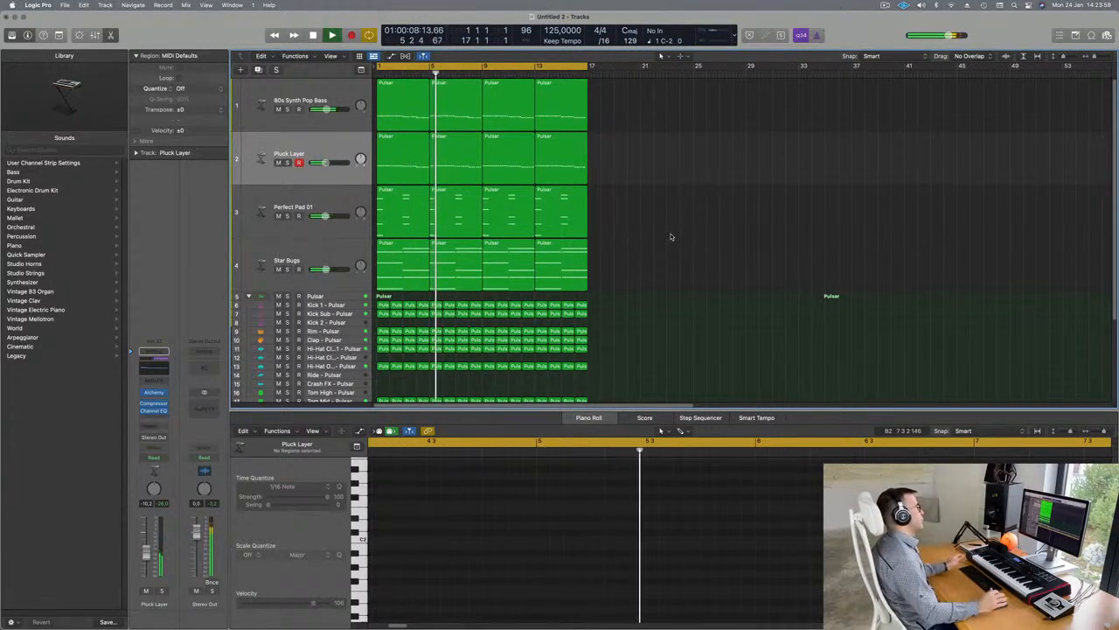
key(Return)
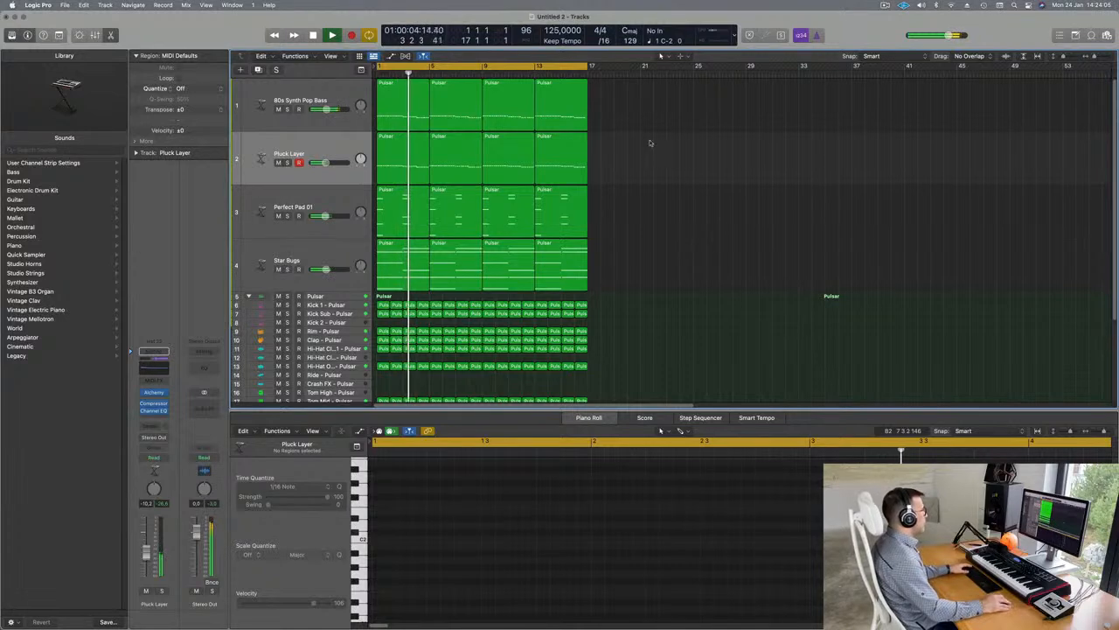
key(Return)
click(278, 163)
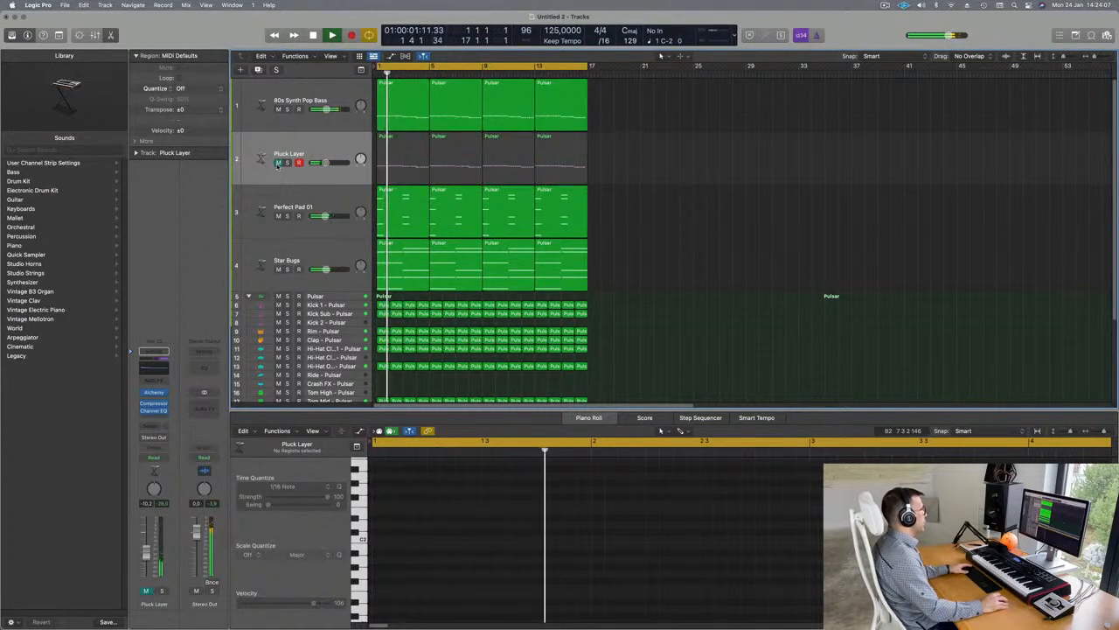
click(278, 163)
click(288, 162)
click(287, 162)
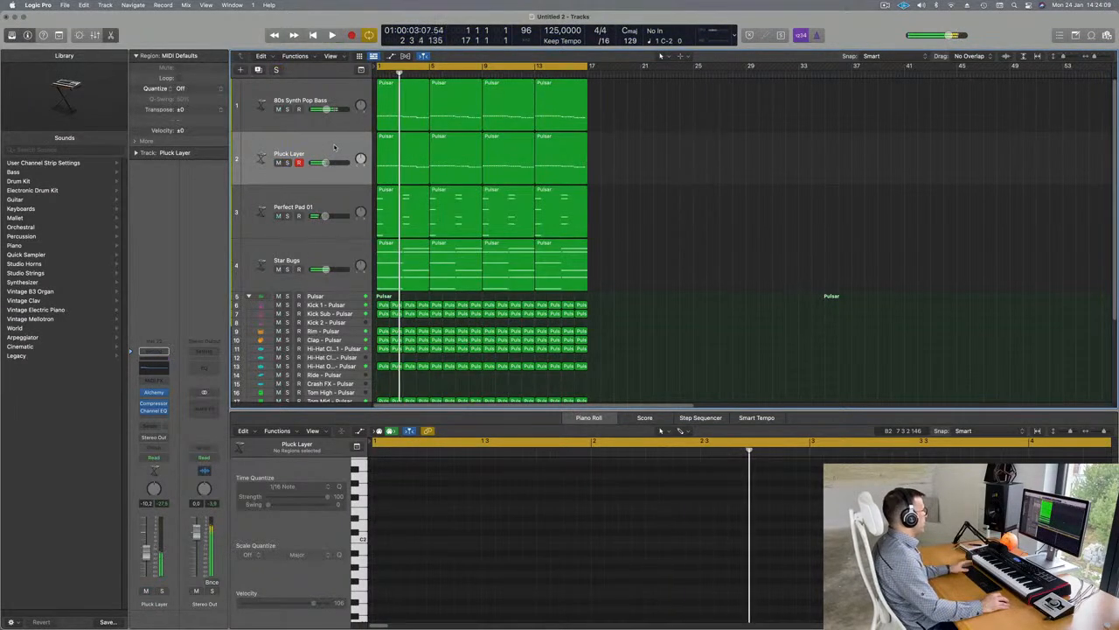
Lower the Pluck Layer track's volume slightly and open the Star Bugs track's Alchemy instrument
click(328, 147)
key(Return)
drag(327, 163, 324, 163)
key(Return)
click(321, 254)
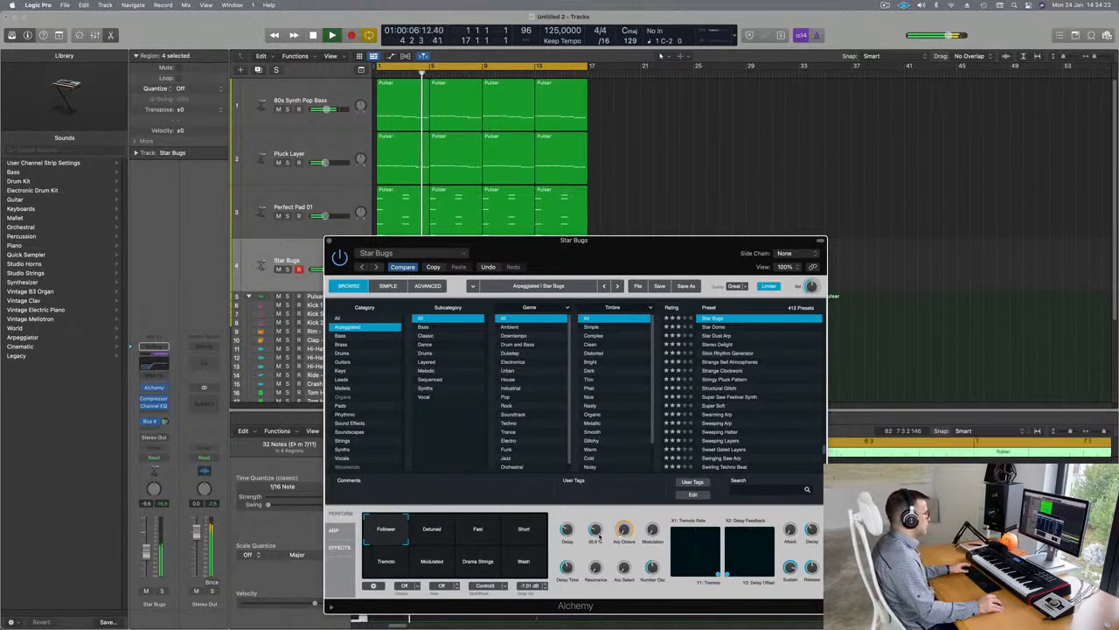
Lower the Cutoff in the 80s Synth Pop Bass track's Alchemy instrument while the track is soloed, and end the solo
click(324, 94)
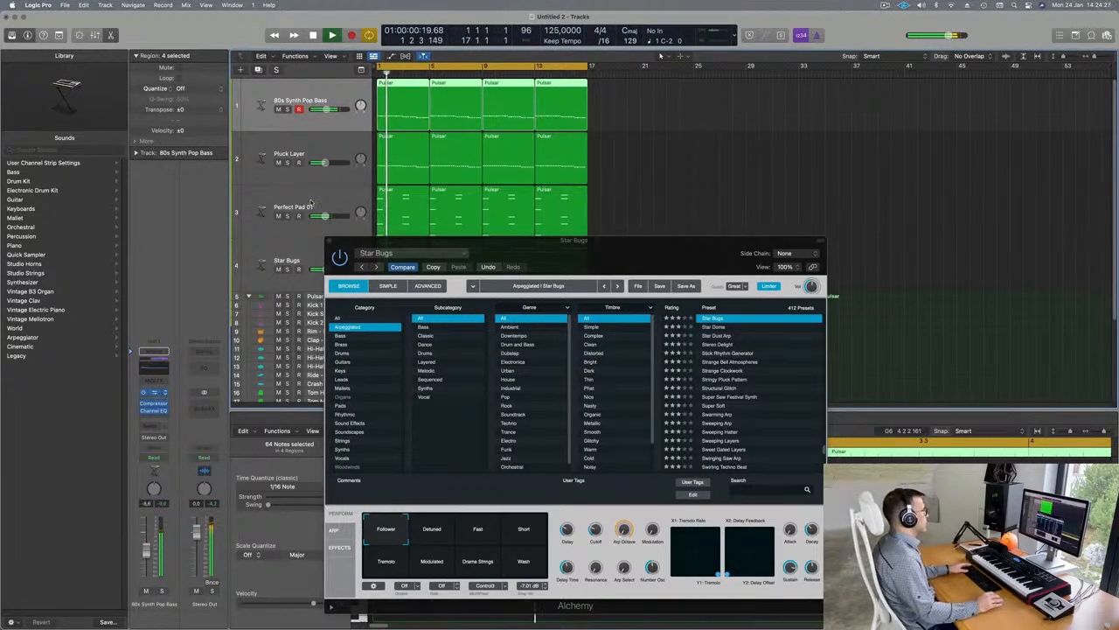
drag(626, 289, 666, 148)
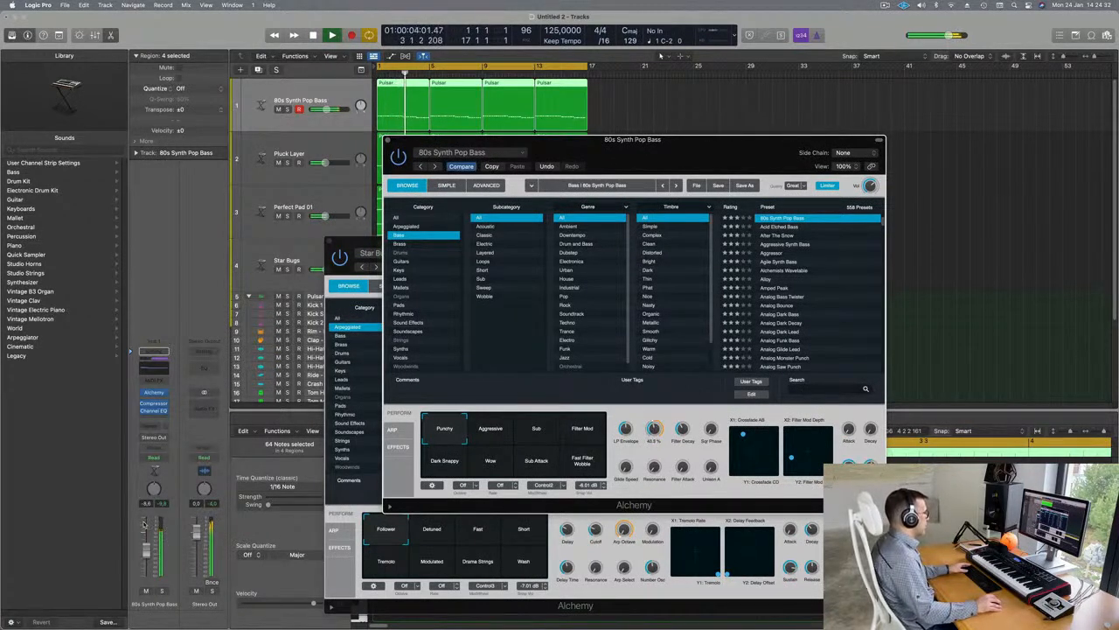
click(162, 591)
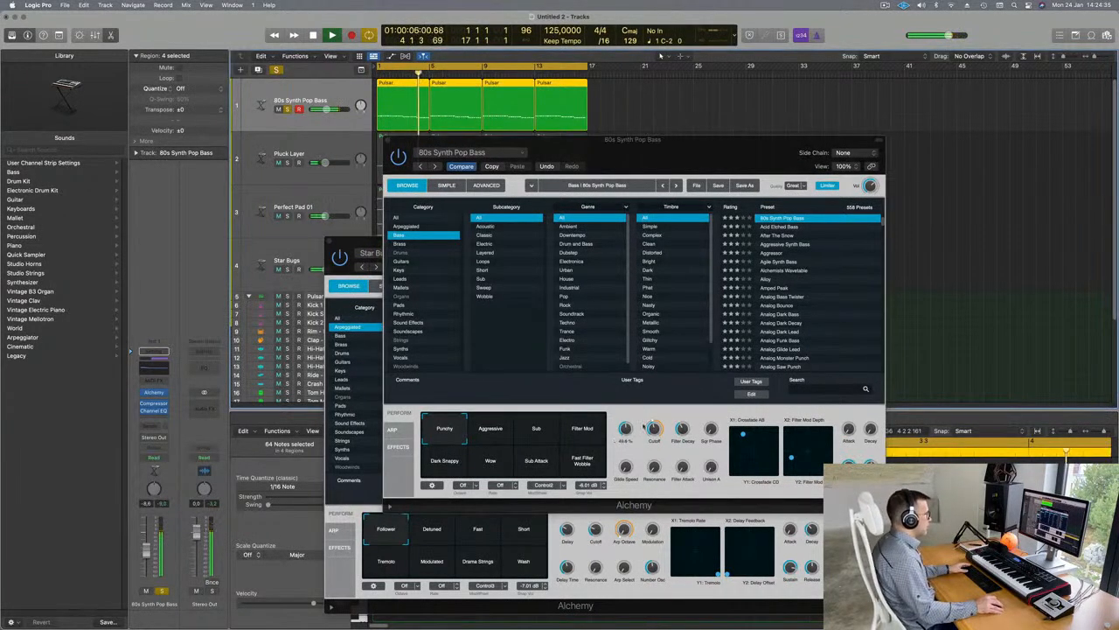
drag(658, 440, 659, 451)
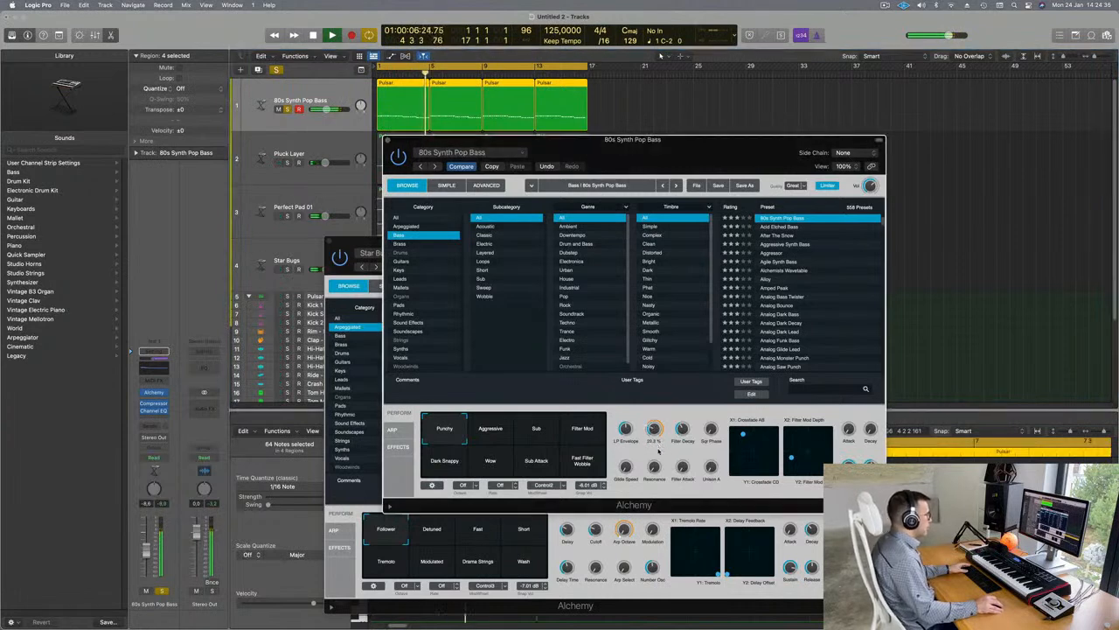
click(162, 592)
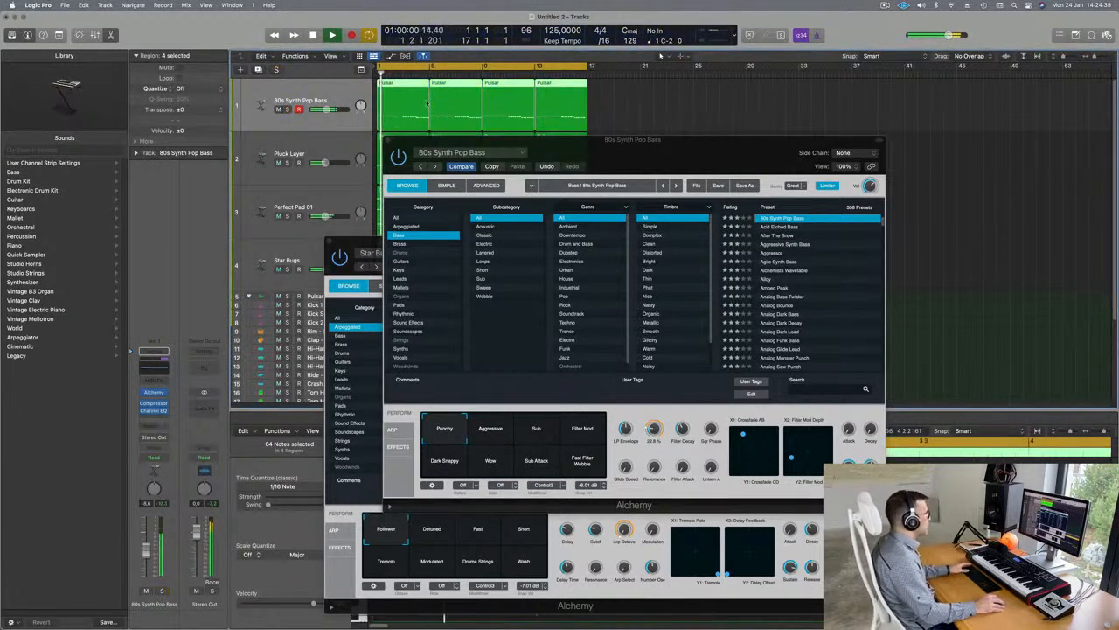
Close the Alchemy windows of the 80s Synth Pop Bass and Star Bugs tracks
drag(564, 138, 519, 149)
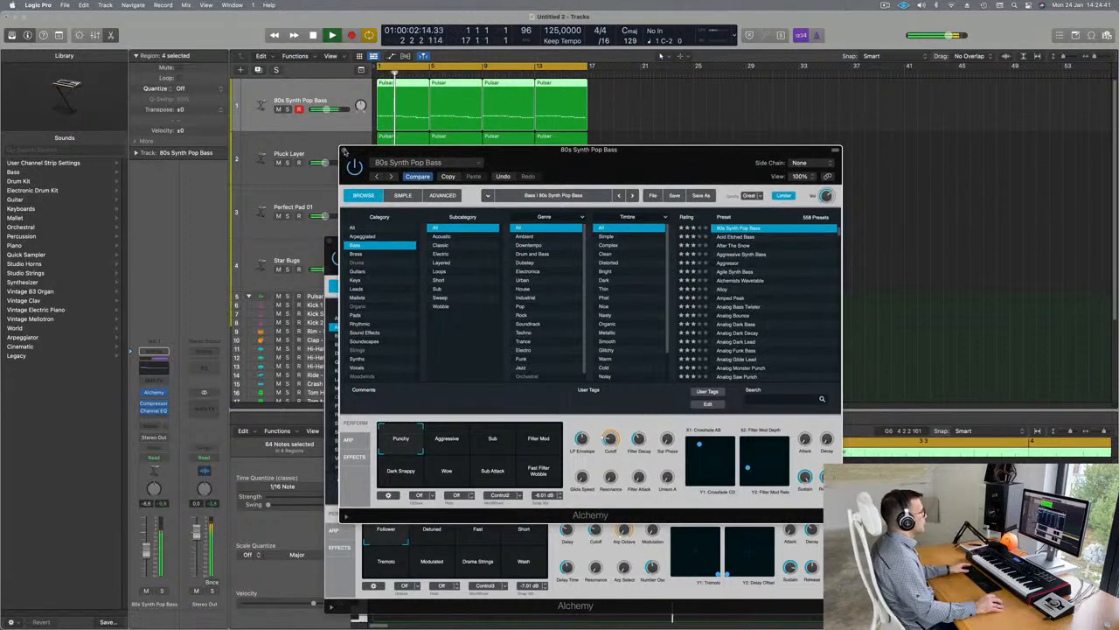
click(345, 151)
drag(415, 237, 373, 237)
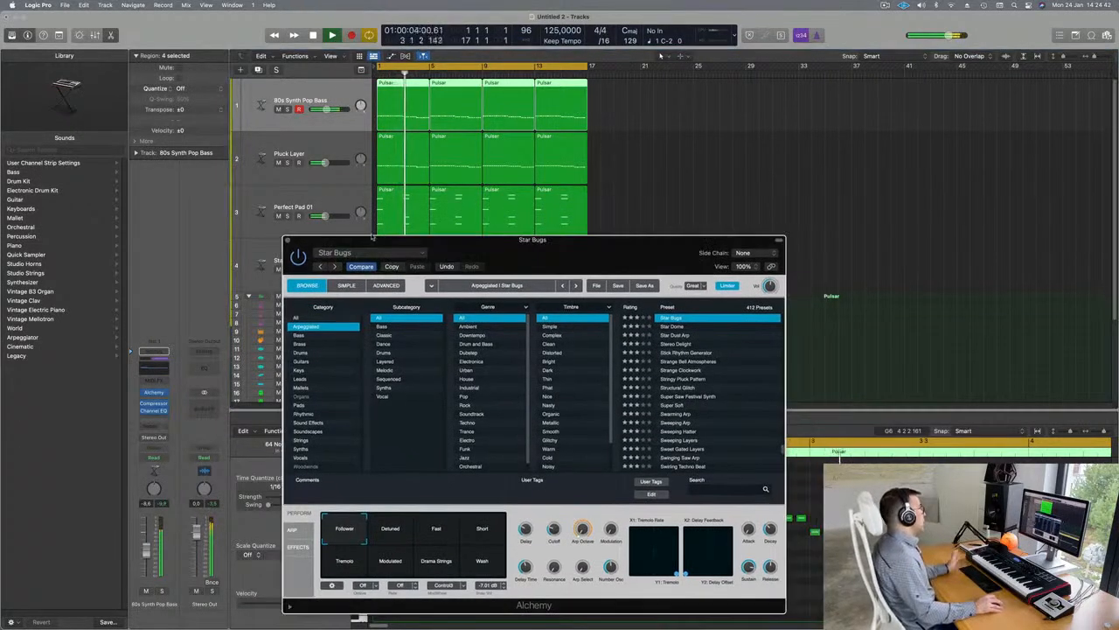
click(288, 239)
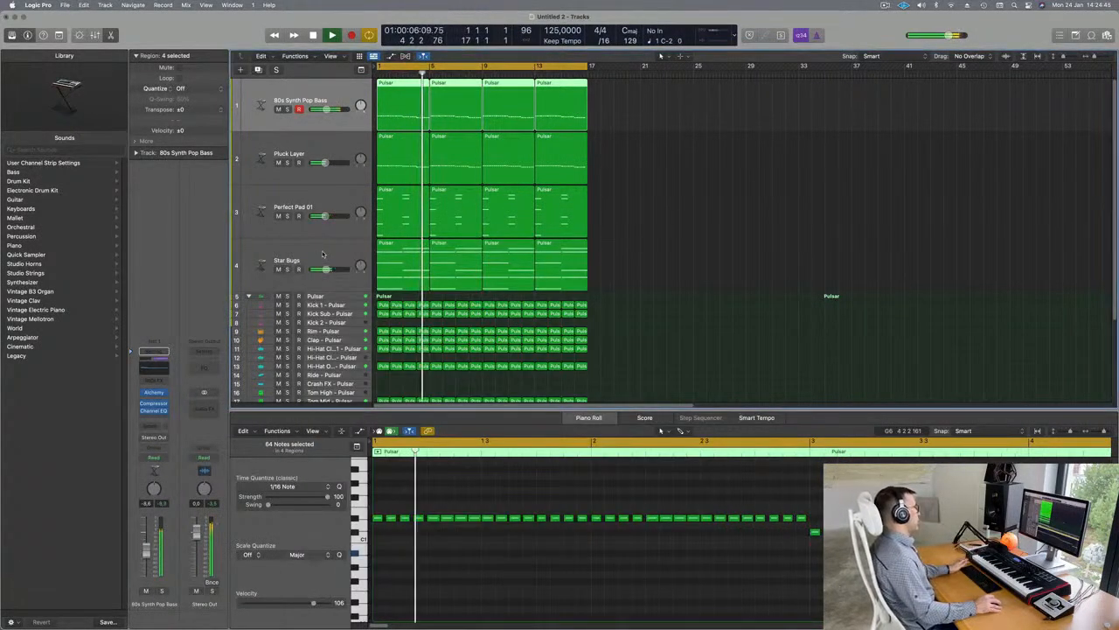
Duplicate the Star Bugs track with its settings and raise the new track's volume to about -4.8 dB
click(318, 253)
click(258, 70)
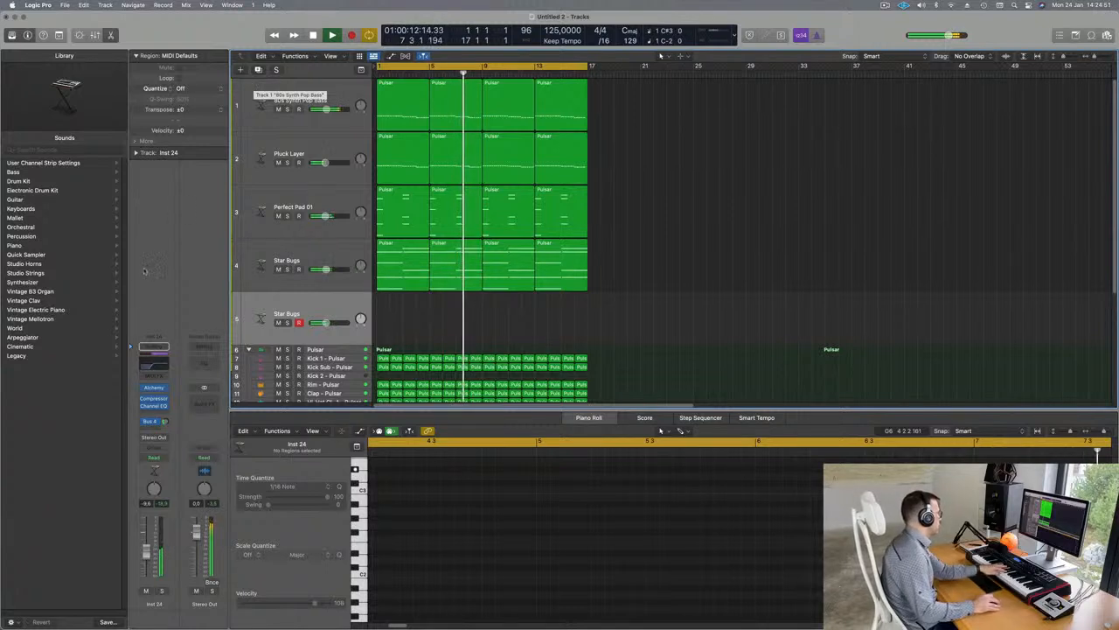
drag(150, 564, 147, 544)
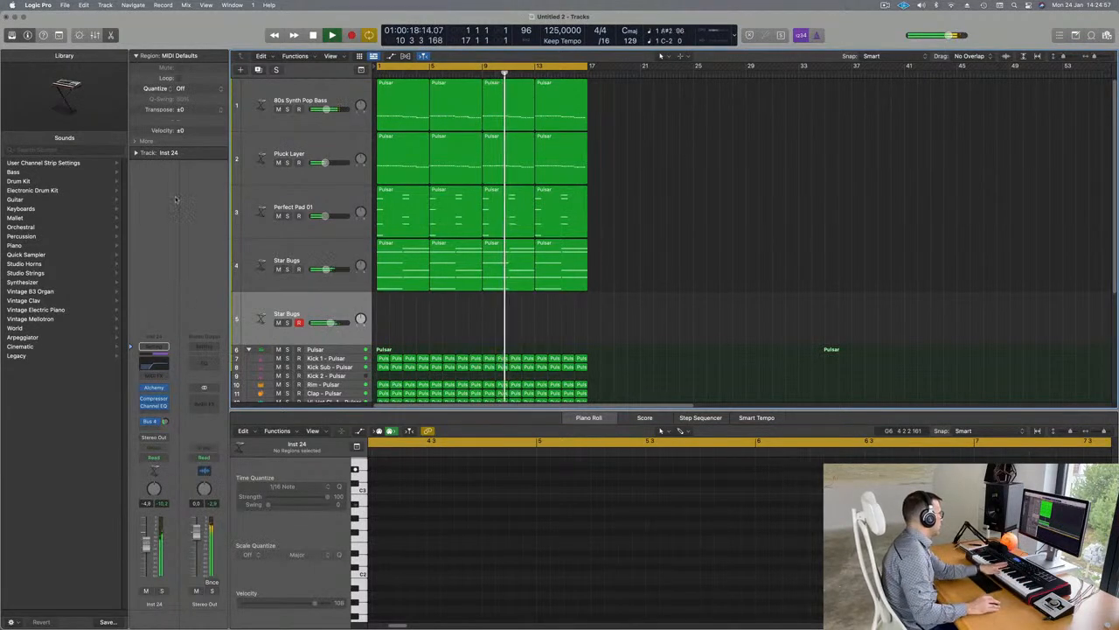
Turn off the Alchemy arpeggiator on the duplicated Star Bugs track and raise its Bus 4 send and its volume, to -2.2 dB
click(153, 387)
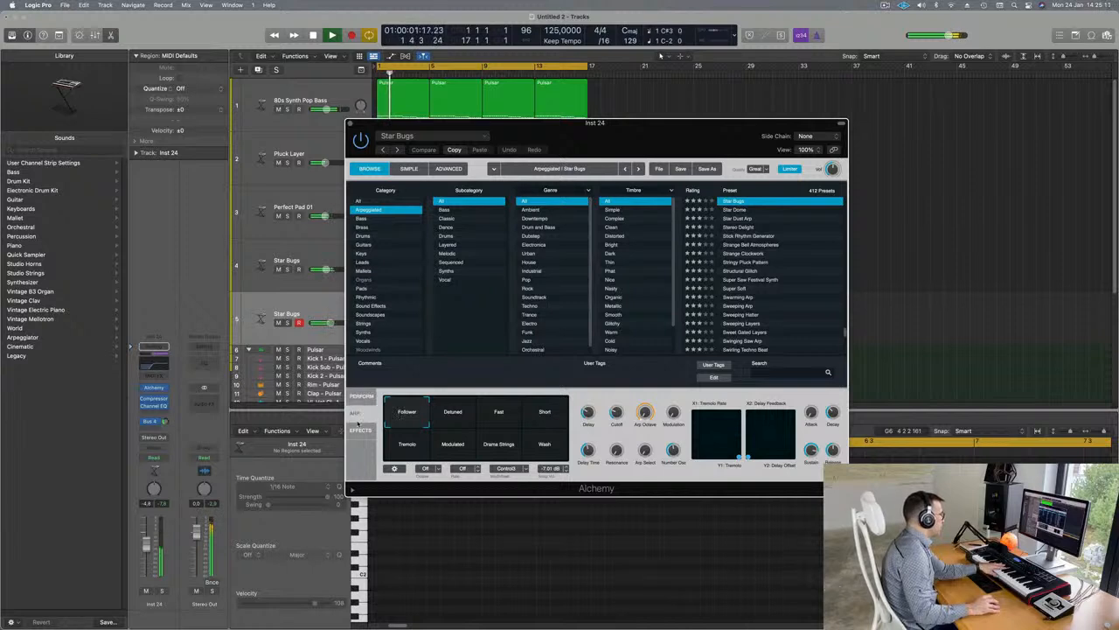
click(360, 413)
drag(394, 444, 425, 520)
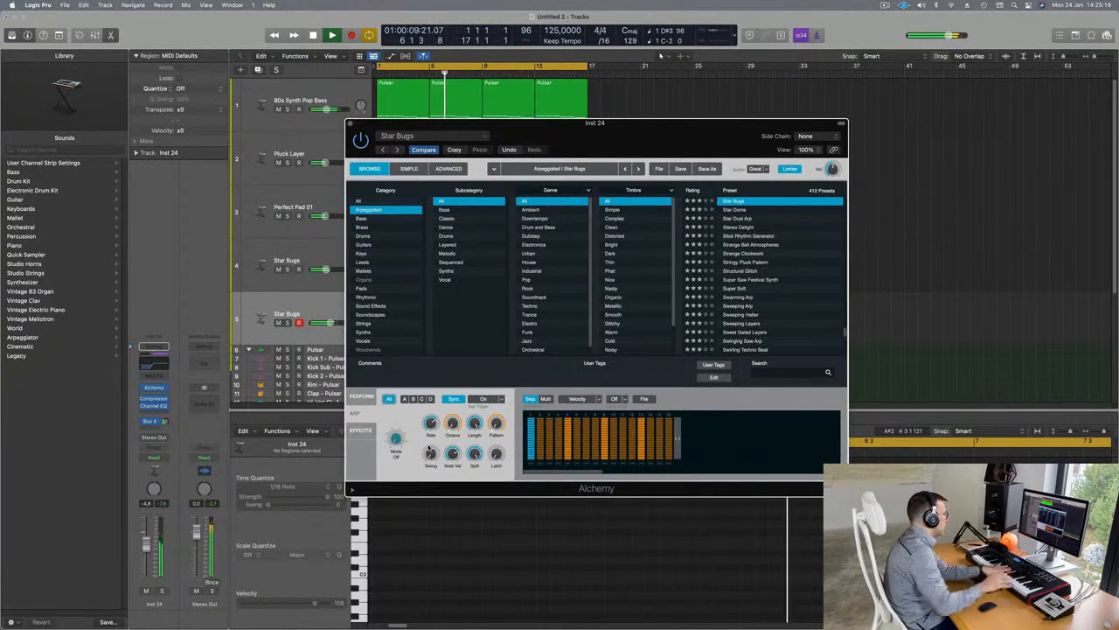
drag(164, 422, 153, 548)
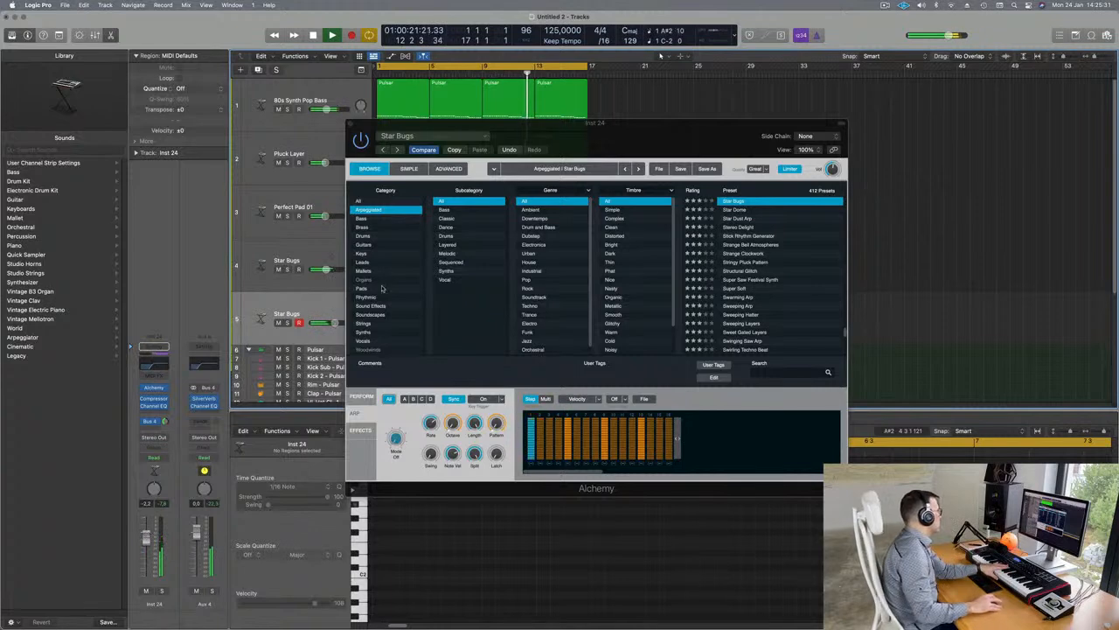
In the duplicated track's Channel EQ, set the high shelf to +6.4 dB at 5200 Hz and the low cut to 260 Hz
click(162, 361)
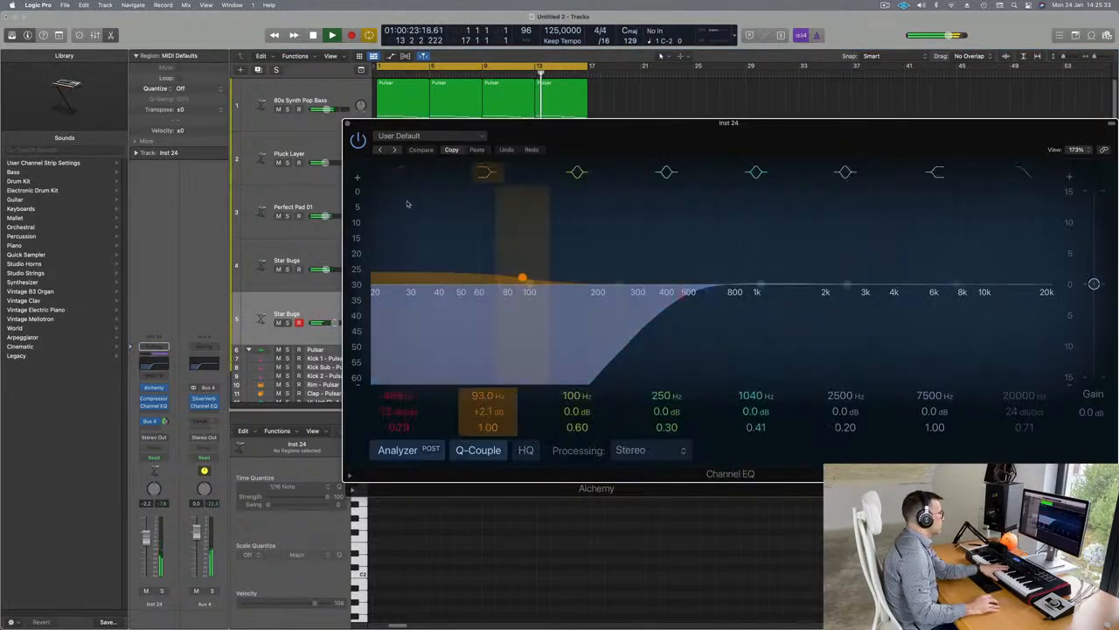
drag(929, 411, 933, 411)
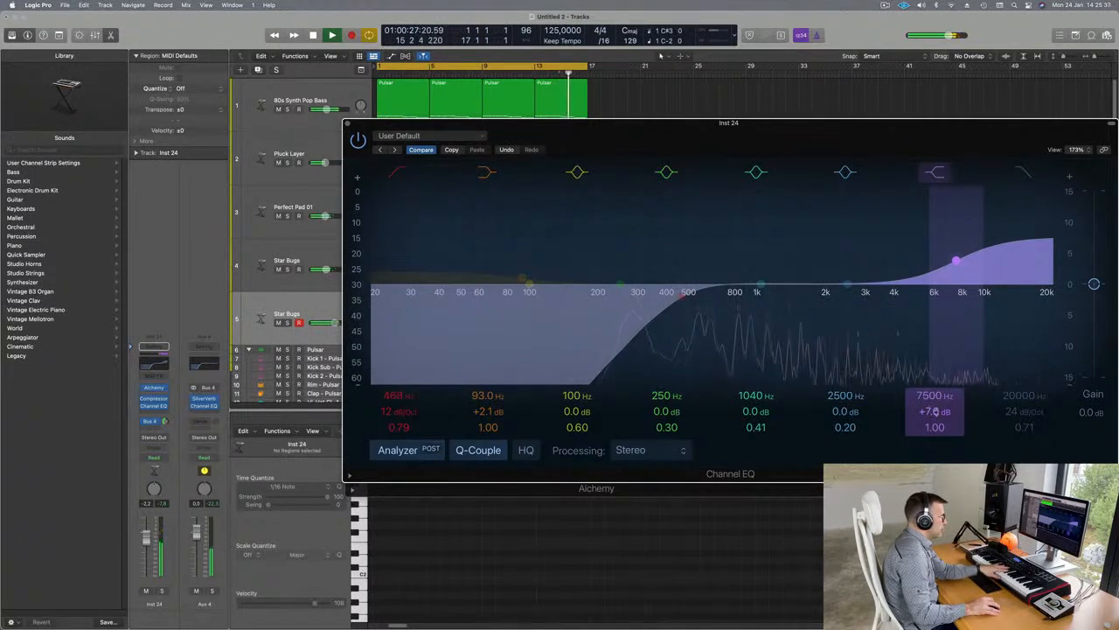
drag(936, 398, 936, 415)
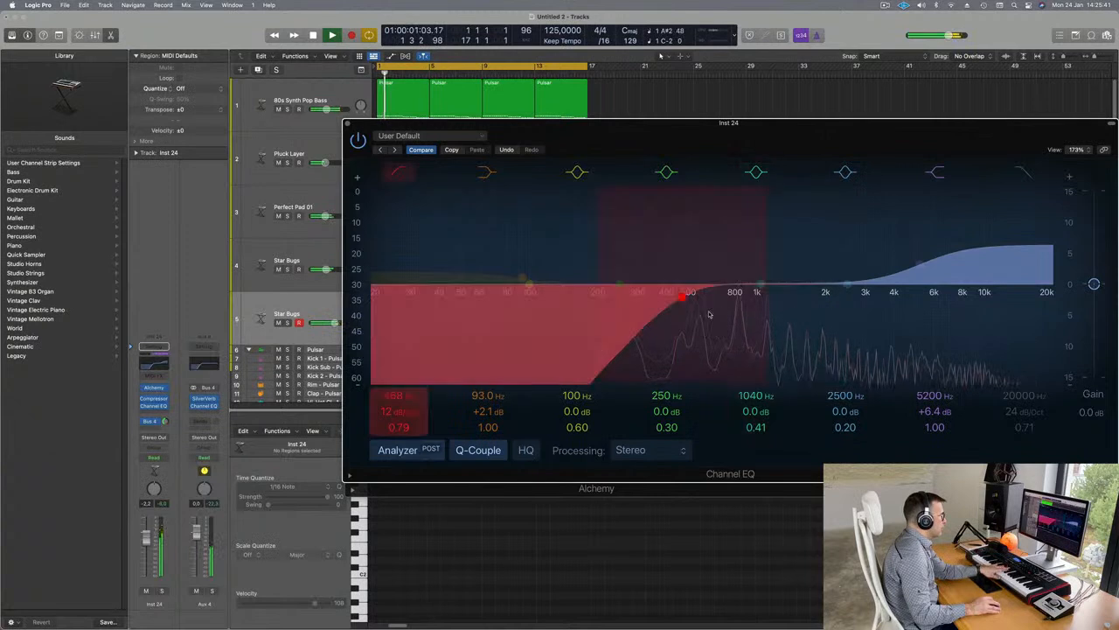
drag(682, 300, 625, 300)
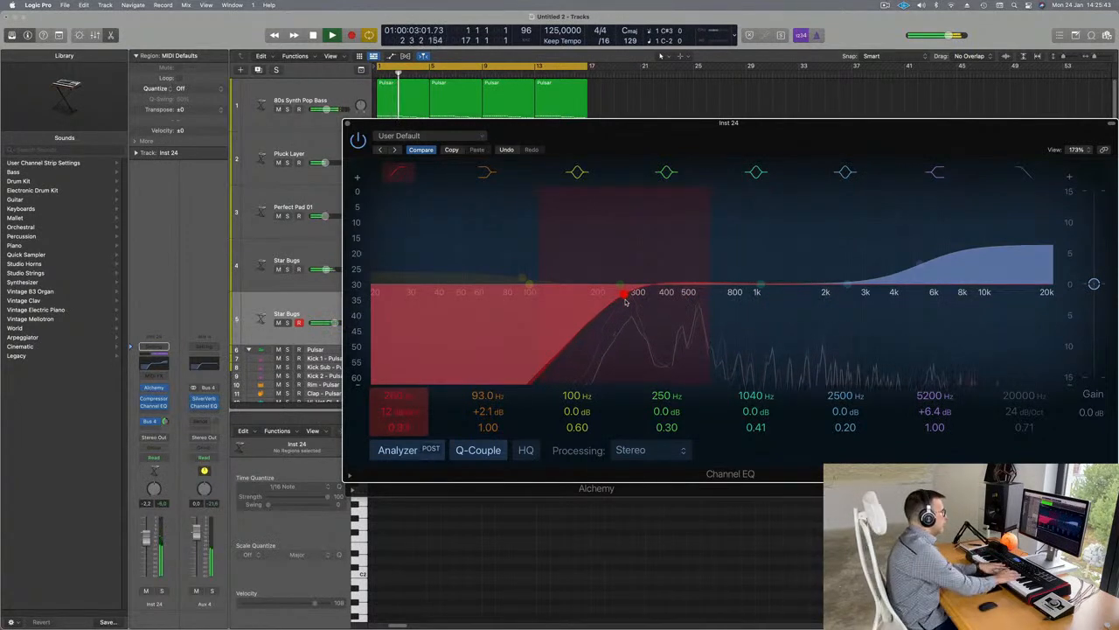
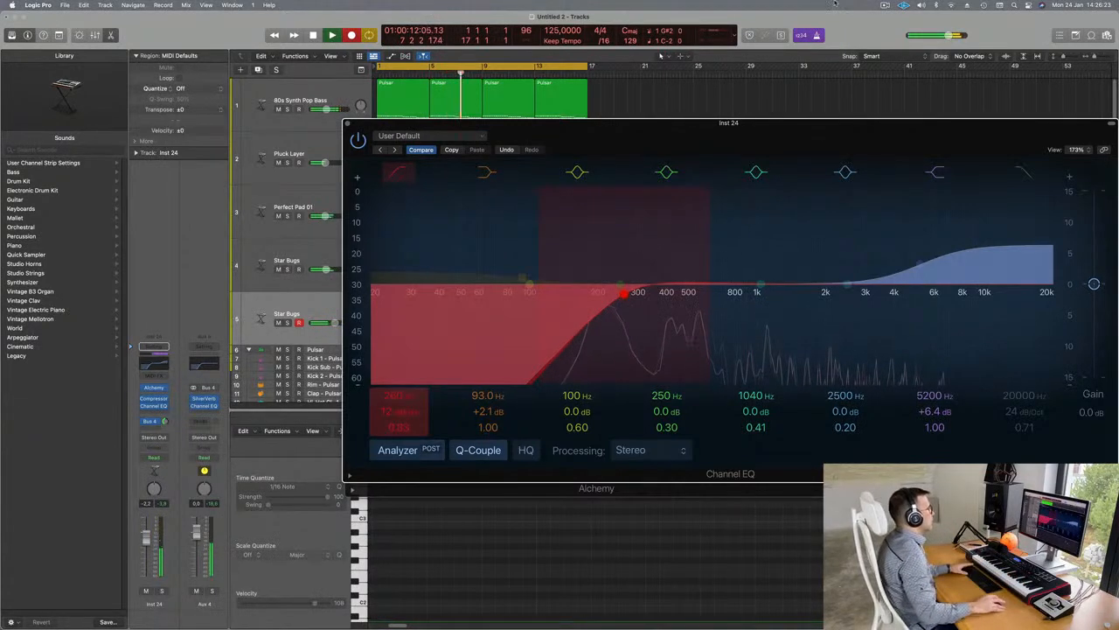
Stop the recording and move the new Star Bugs region to the start of bar 1, with the plug-in windows out of the way
key(space)
key(space)
drag(626, 124, 1060, 135)
drag(570, 137, 566, 402)
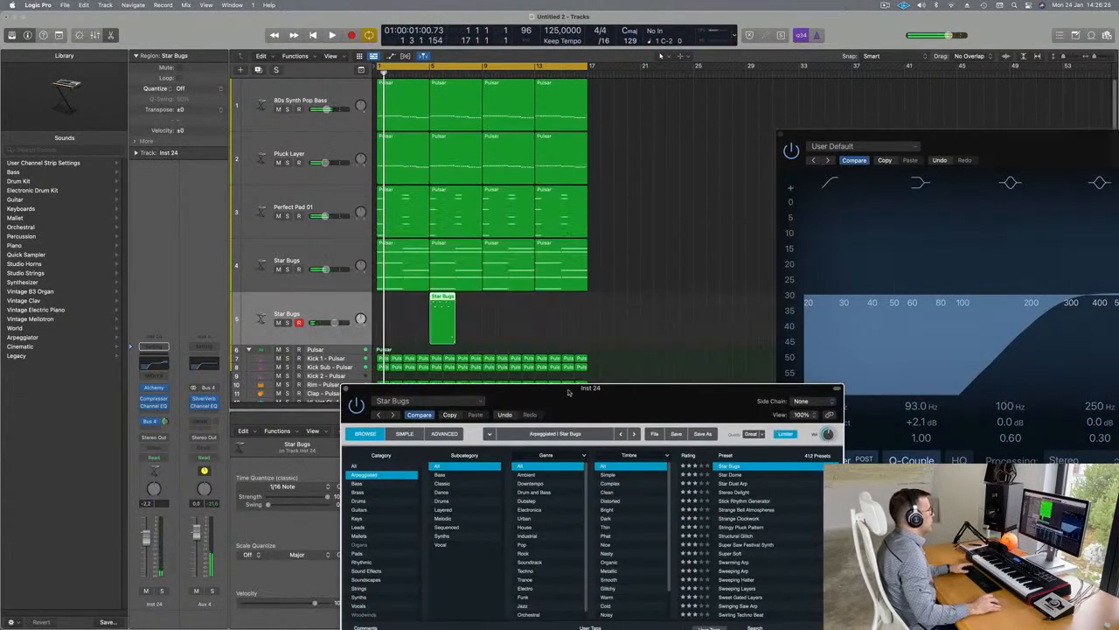
drag(446, 298, 396, 305)
key(space)
key(space)
Open the recorded Star Bugs region in the Piano Roll, select all its notes and play it back
double_click(387, 298)
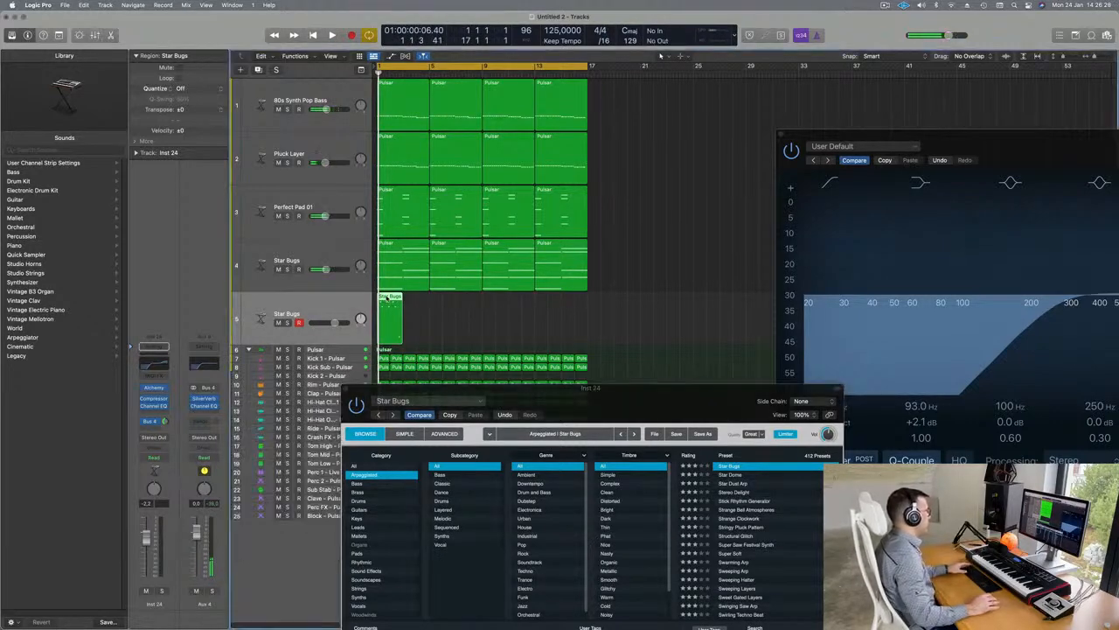
double_click(388, 298)
drag(528, 394, 1031, 177)
click(534, 583)
key(super+a)
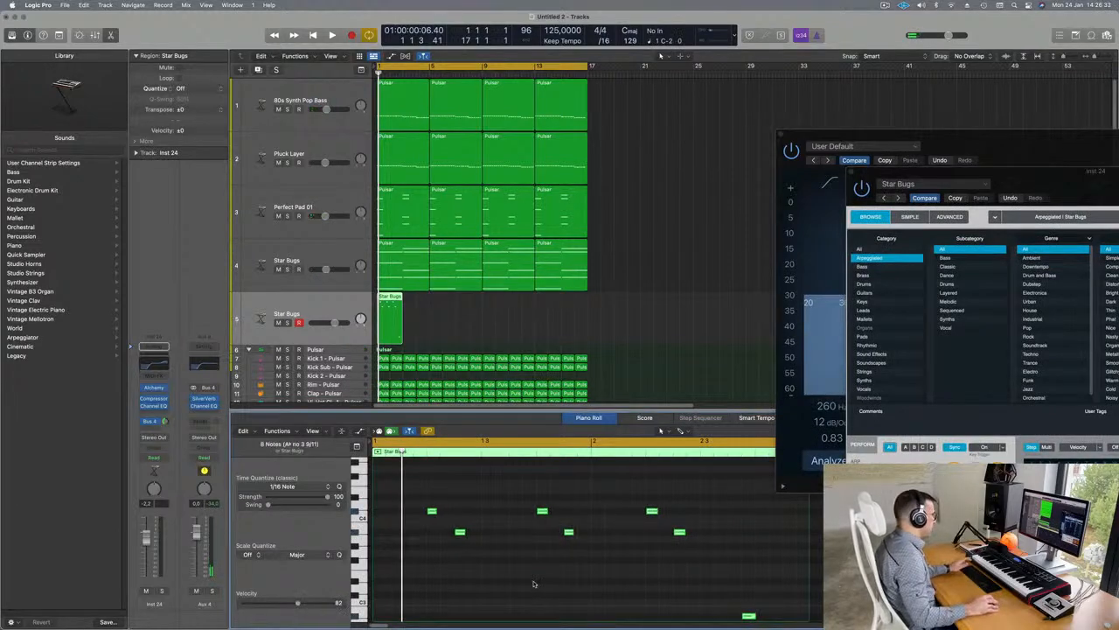
key(space)
scroll(530, 566, left, 5)
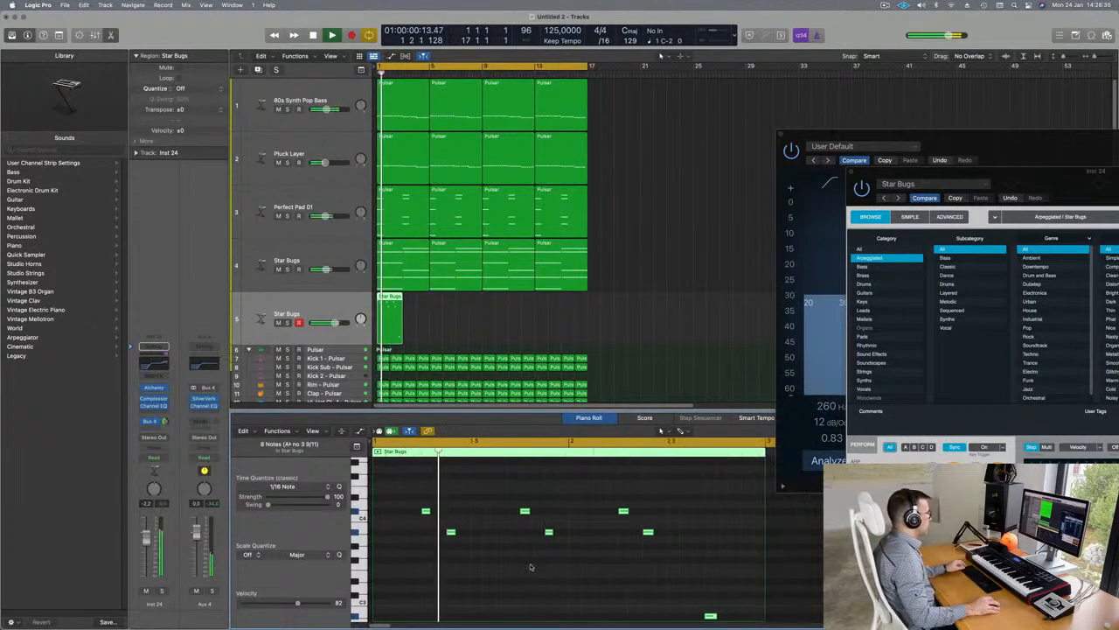
Move the last two low notes of the Star Bugs region up into the pitch range of the other notes and play it
key(super+Right)
scroll(540, 581, down, 3)
key(space)
drag(593, 575, 612, 480)
key(space)
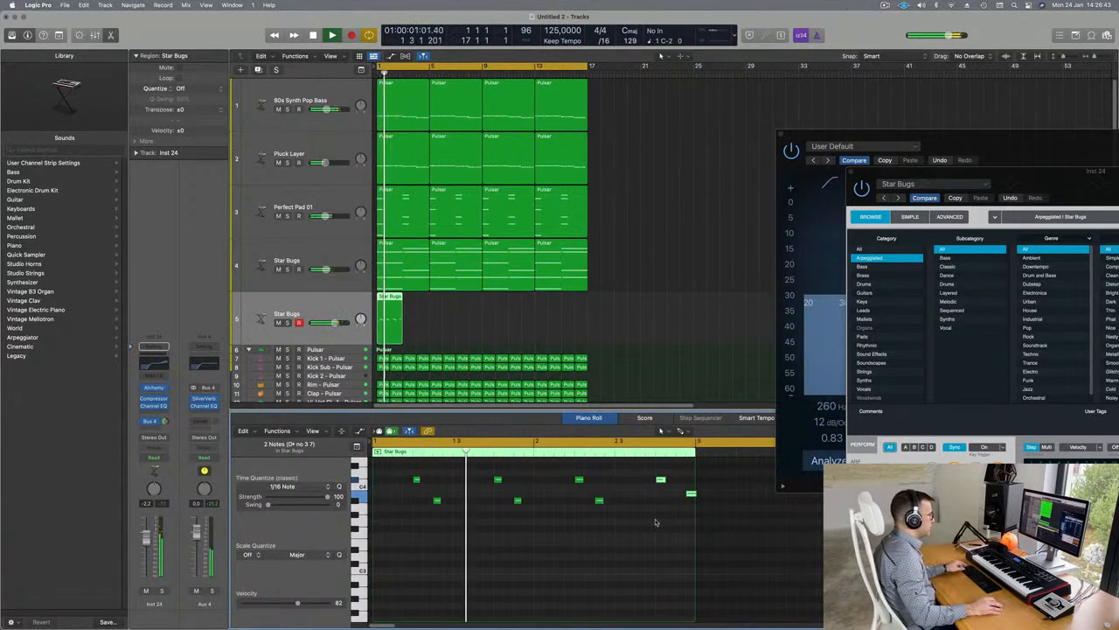
Delete the last two notes of the Star Bugs region and replace them with a copy of the preceding note pair, ending before bar 3
scroll(635, 526, down, 2)
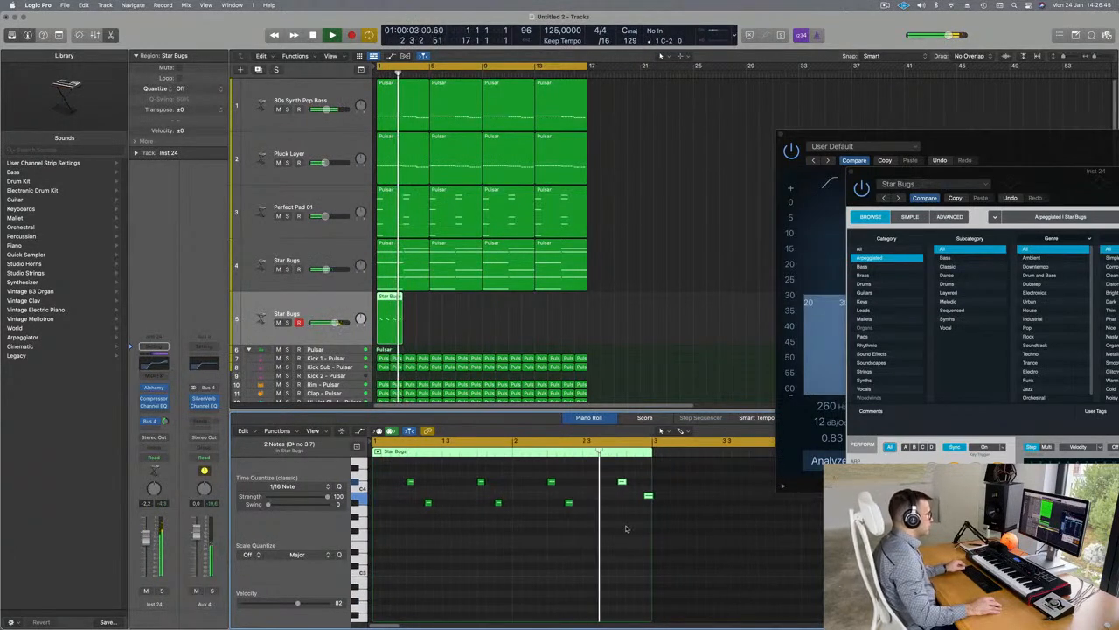
drag(619, 471, 653, 515)
key(BackSpace)
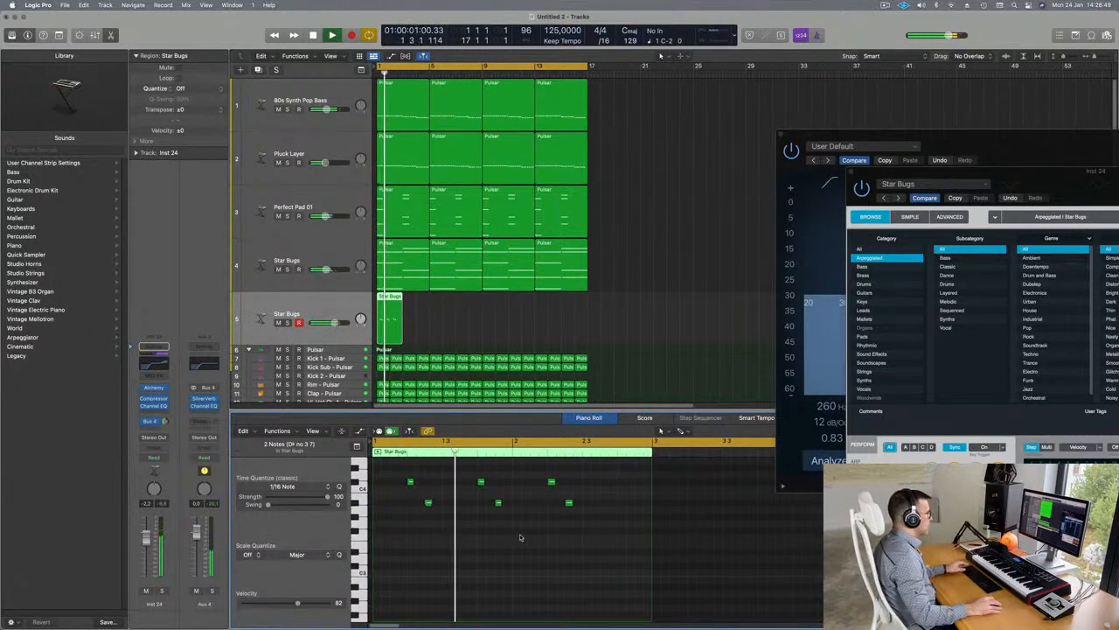
click(551, 482)
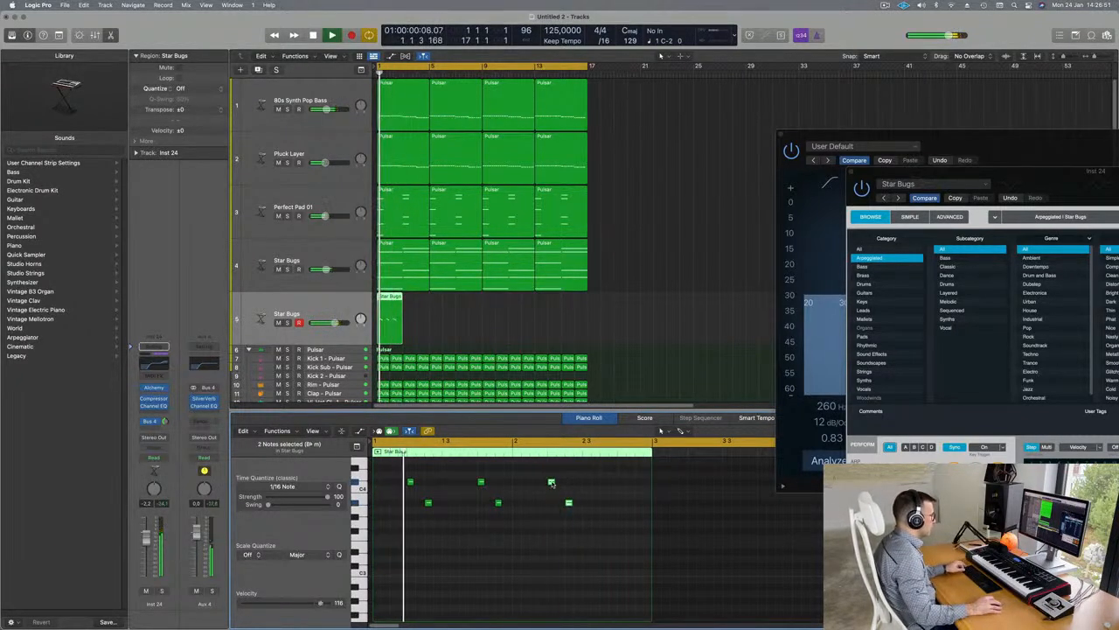
drag(551, 482, 622, 481)
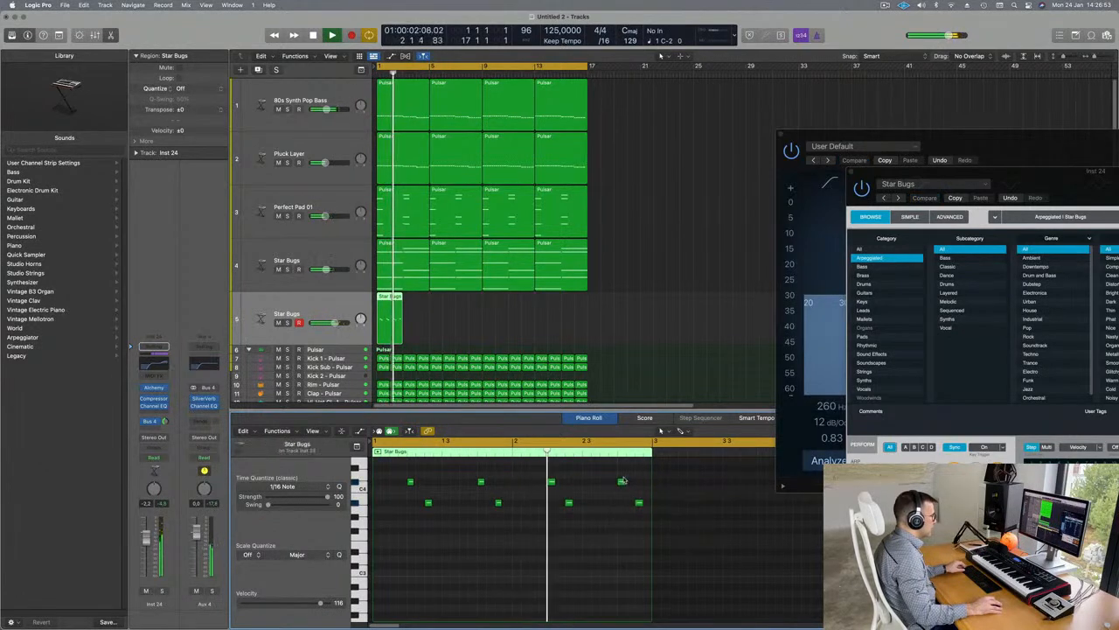
Lower the second-to-last note to the pitch of the low notes, raise the final note above the upper ones, and play the result
key(alt+Down)
key(alt+Down)
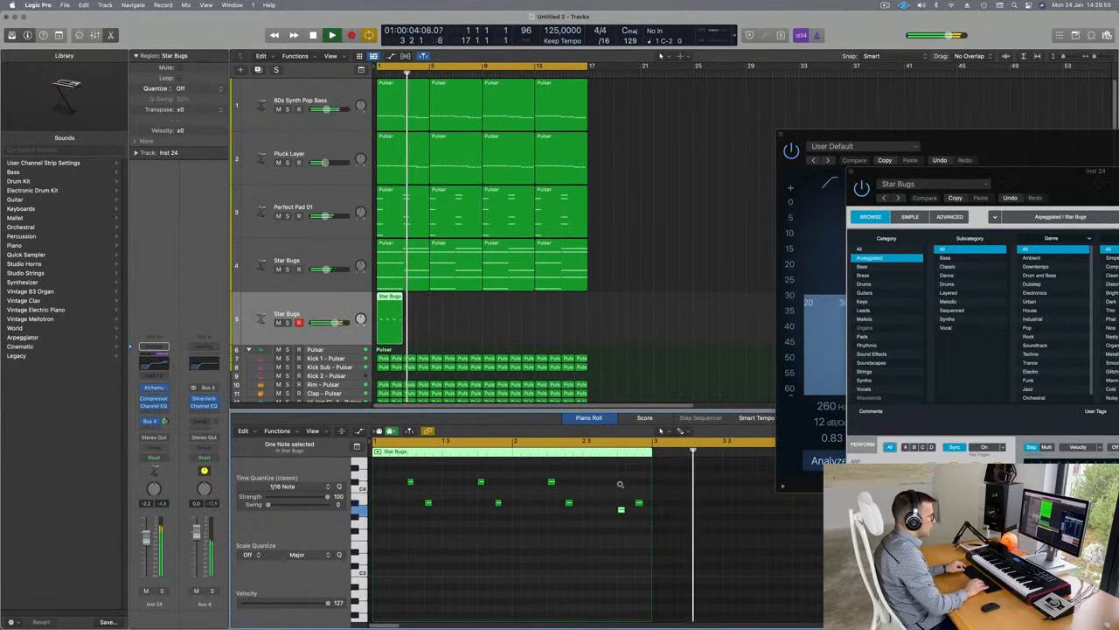
key(alt+Up)
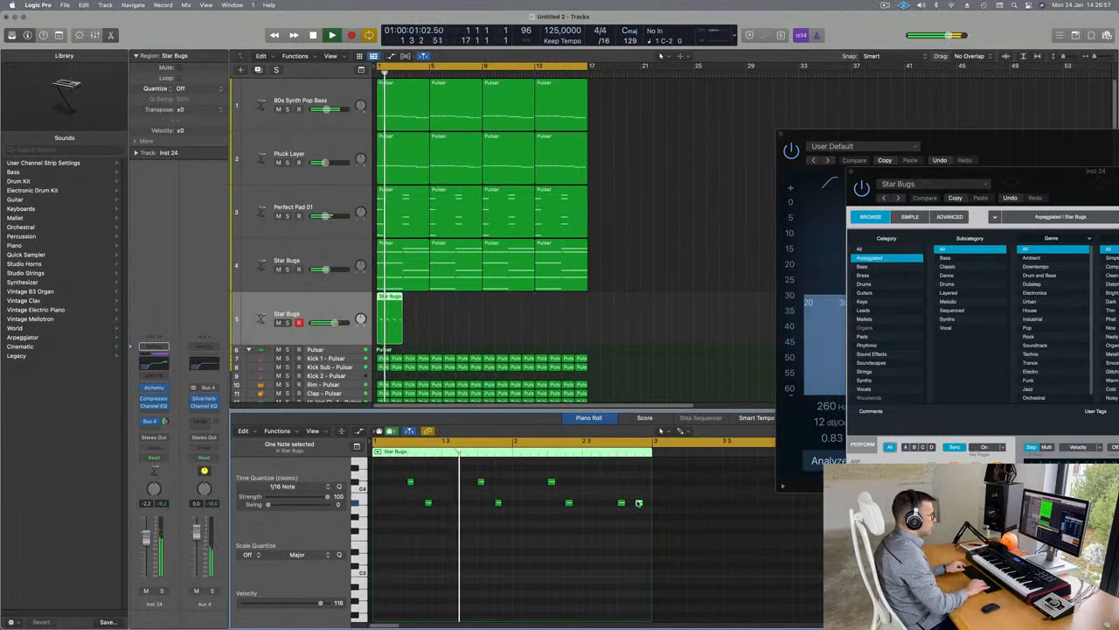
key(alt+Up)
key(alt+Up)
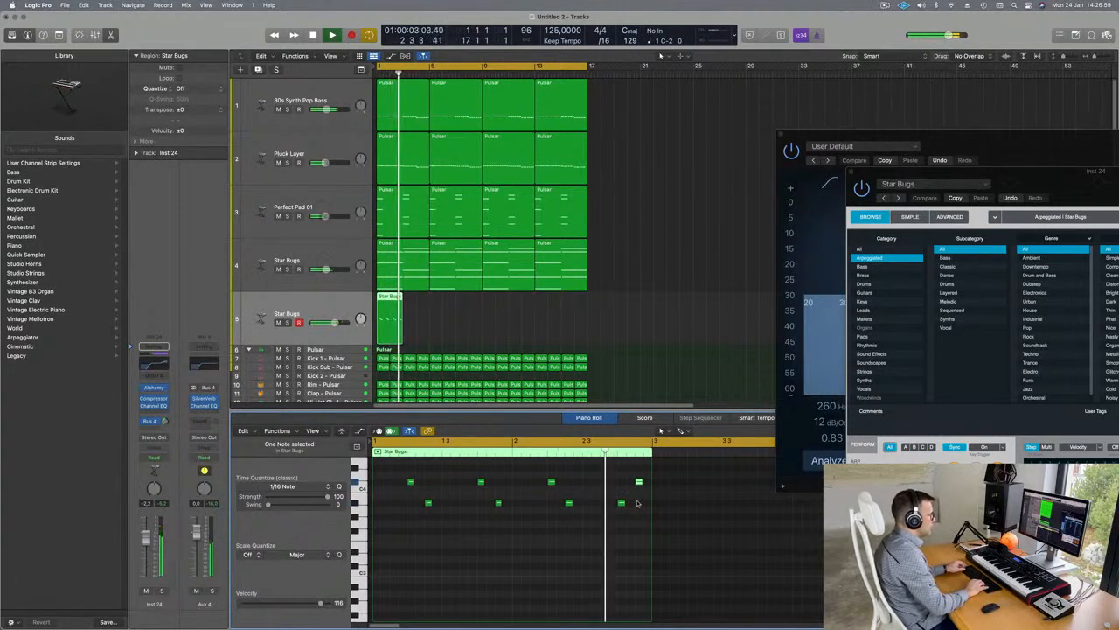
key(space)
drag(851, 173, 581, 83)
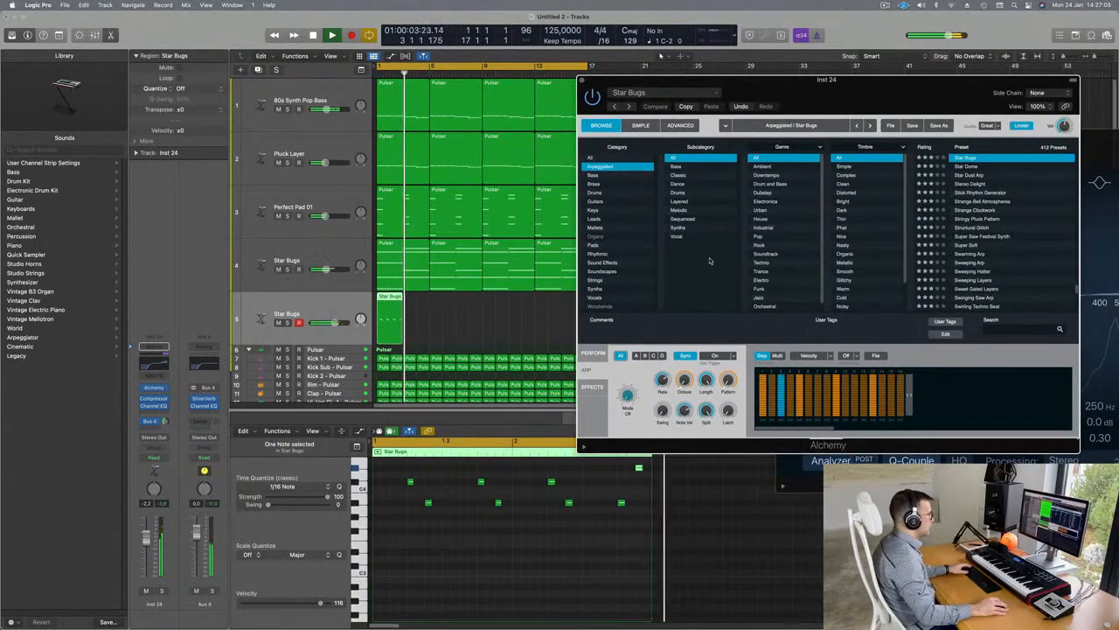
Repeat the edited Star Bugs region until it fills the track up to bar 17, and play it from the start
key(Return)
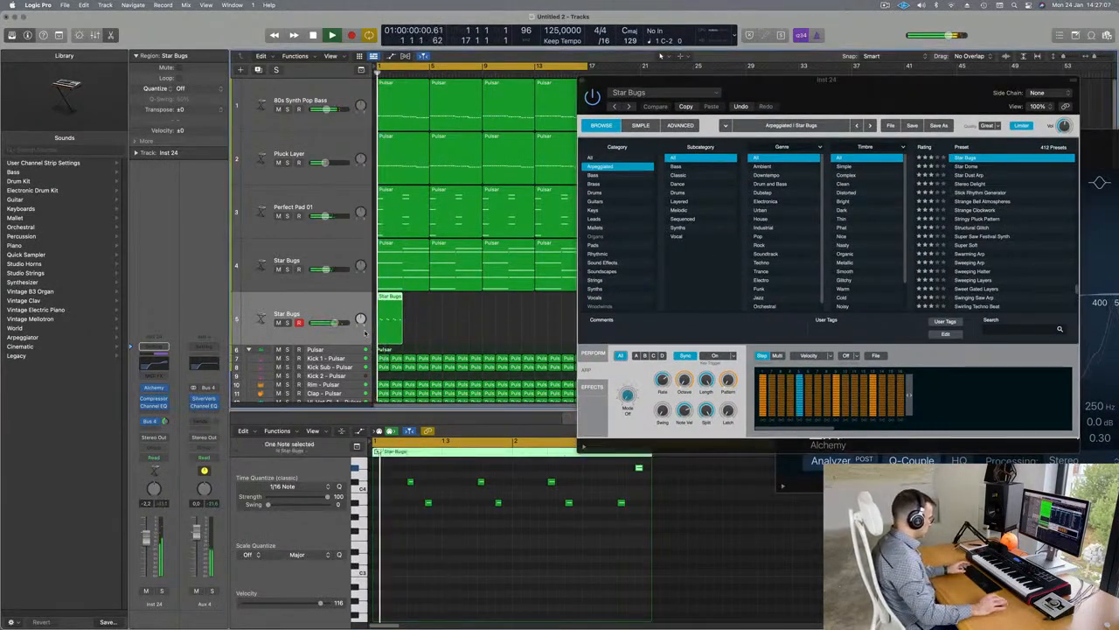
key(super+r)
key(super+r)
key(super+r)
key(super+r)
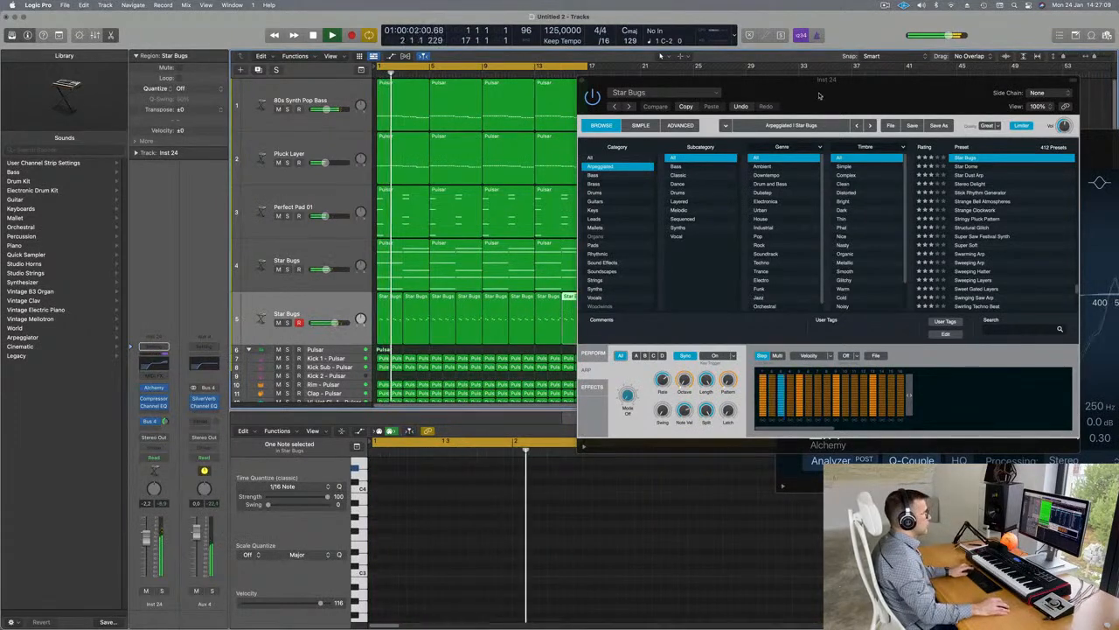
drag(813, 88, 995, 132)
key(Return)
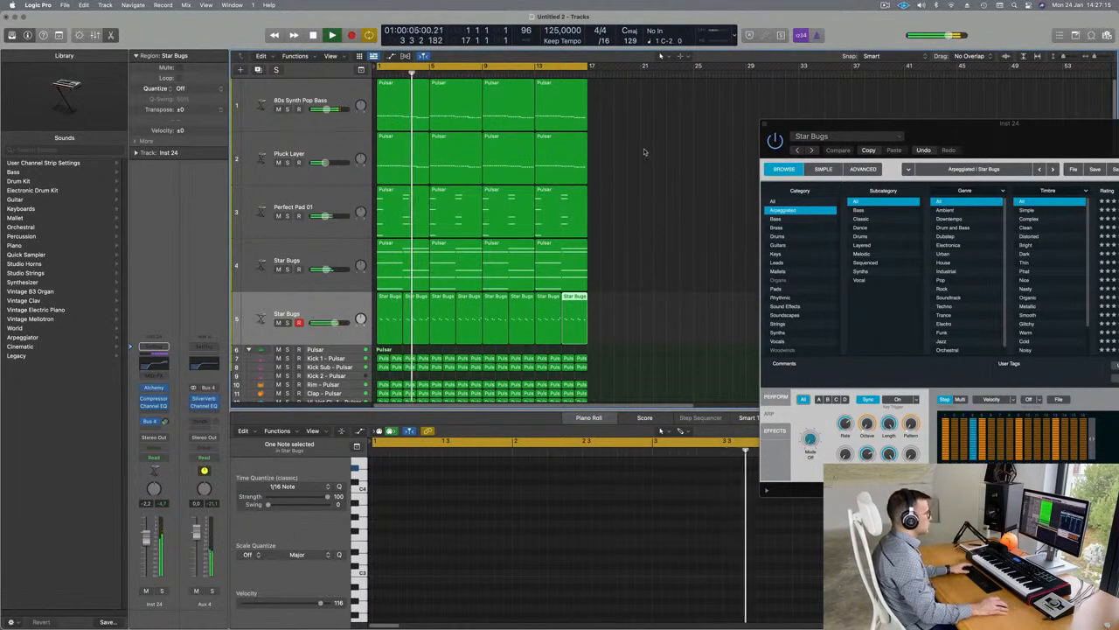
drag(1018, 136, 722, 117)
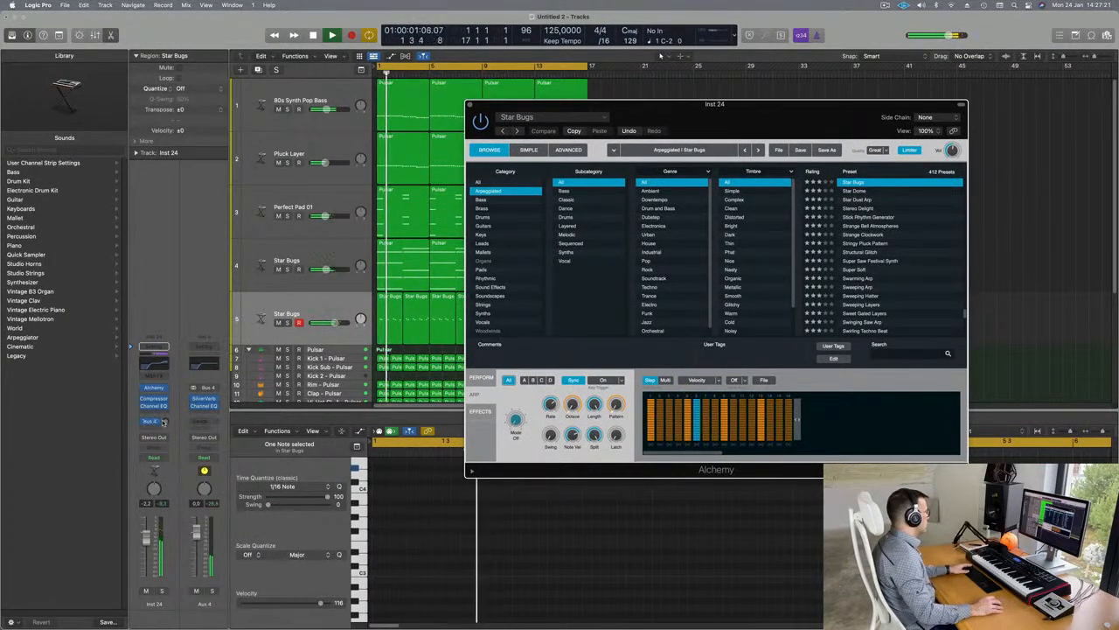
Raise the duplicated Star Bugs track's send to Bus 4 and replay the loop to hear the reverb
drag(166, 420, 178, 366)
key(space)
key(space)
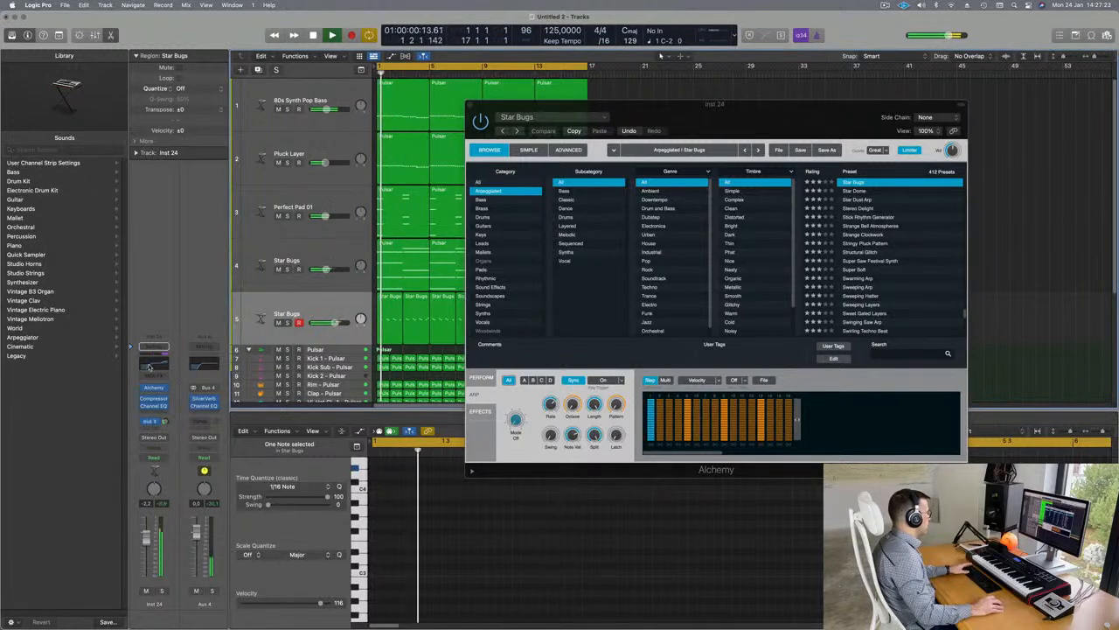
key(space)
In the duplicated track's Channel EQ, raise the low cut frequency to just below 1 kHz and close the EQ
click(160, 364)
key(space)
key(space)
drag(964, 143, 346, 135)
drag(742, 413, 742, 463)
drag(446, 296, 553, 297)
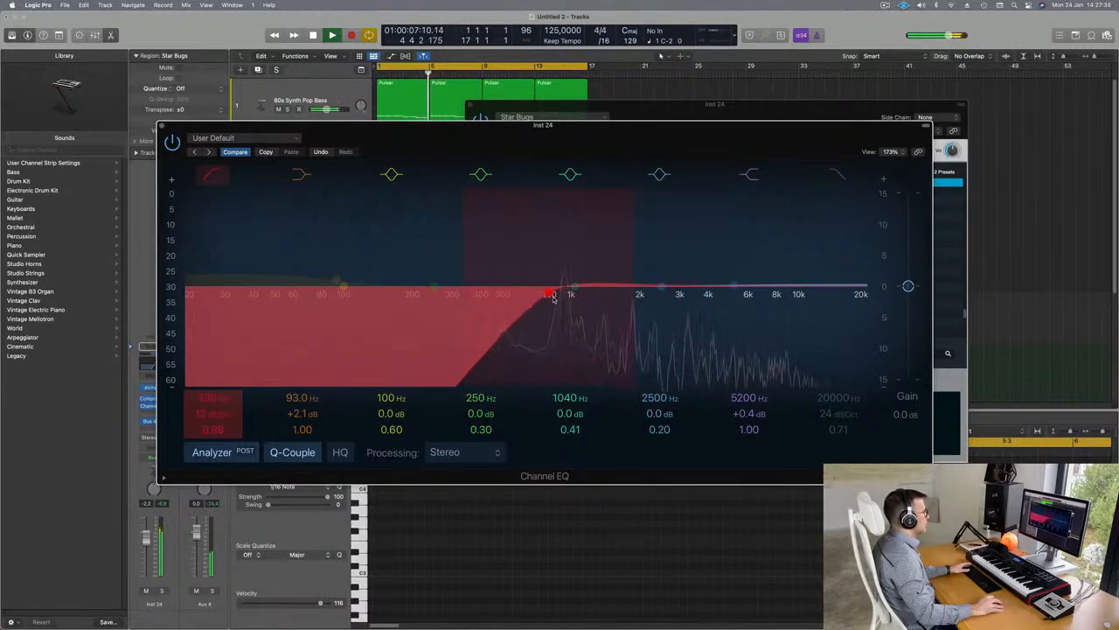
key(super+w)
Audition Alchemy's performance snapshots from Detuned through Wash during playback, and settle on Follower
drag(752, 101, 728, 74)
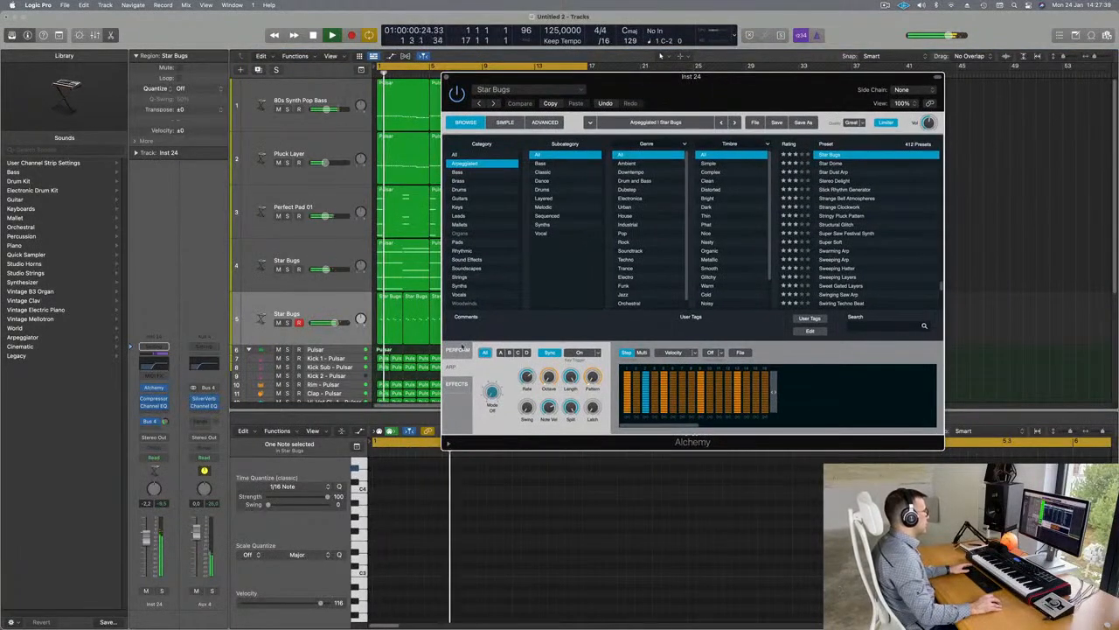
click(458, 349)
click(549, 367)
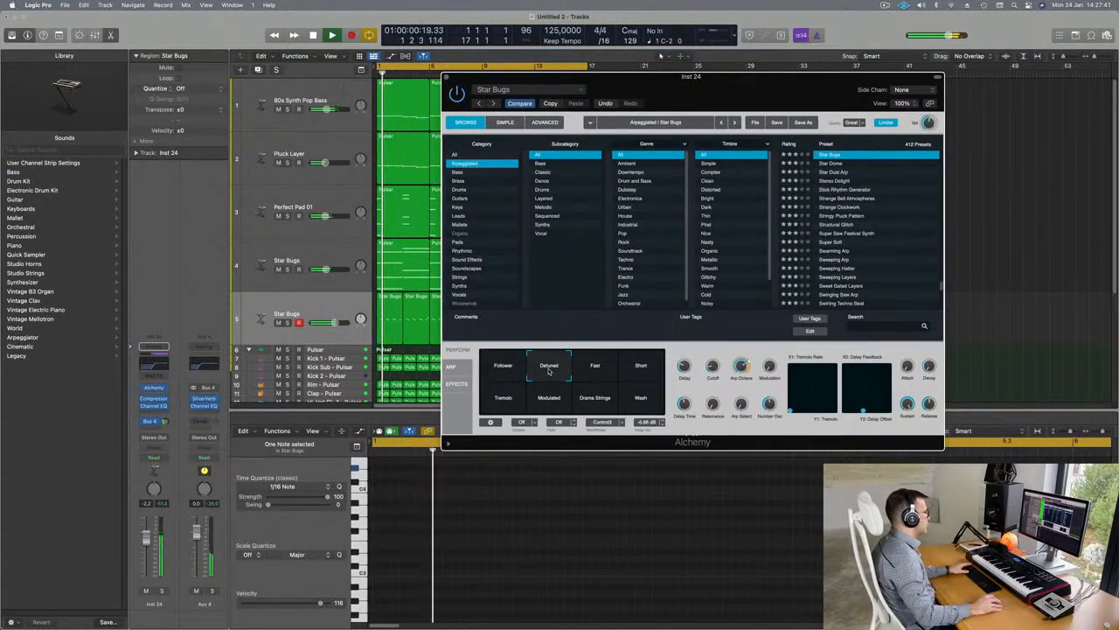
click(599, 374)
click(637, 377)
click(511, 401)
click(555, 404)
click(602, 405)
click(649, 408)
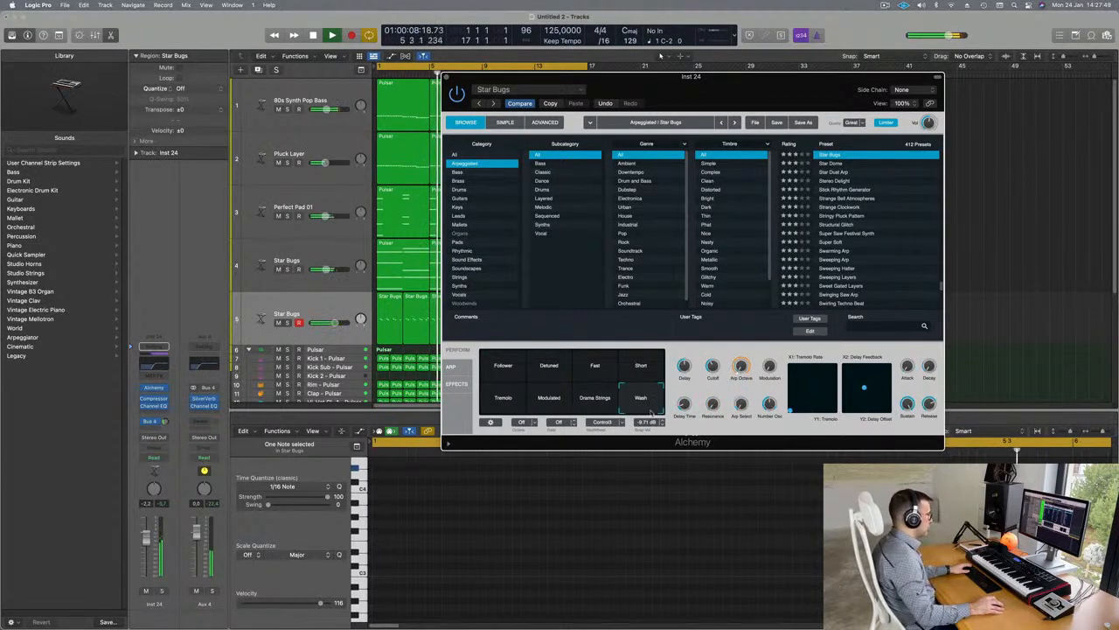
click(501, 369)
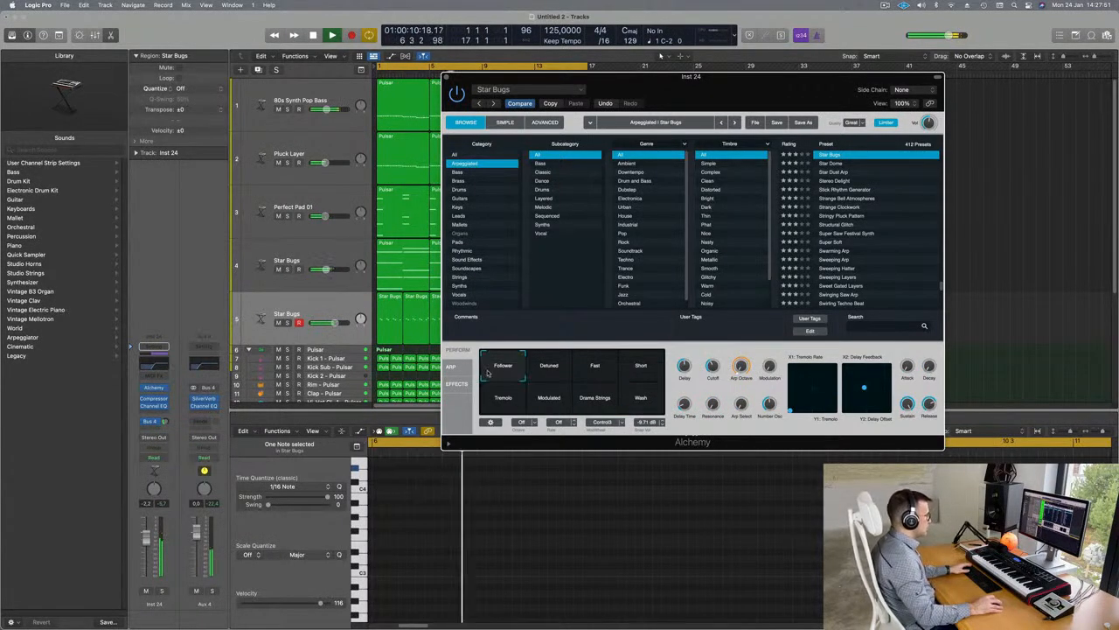
In Alchemy's performance controls, adjust the Delay and Cutoff knobs and set the Delay Feedback/Offset pad near its centre
drag(708, 89, 691, 73)
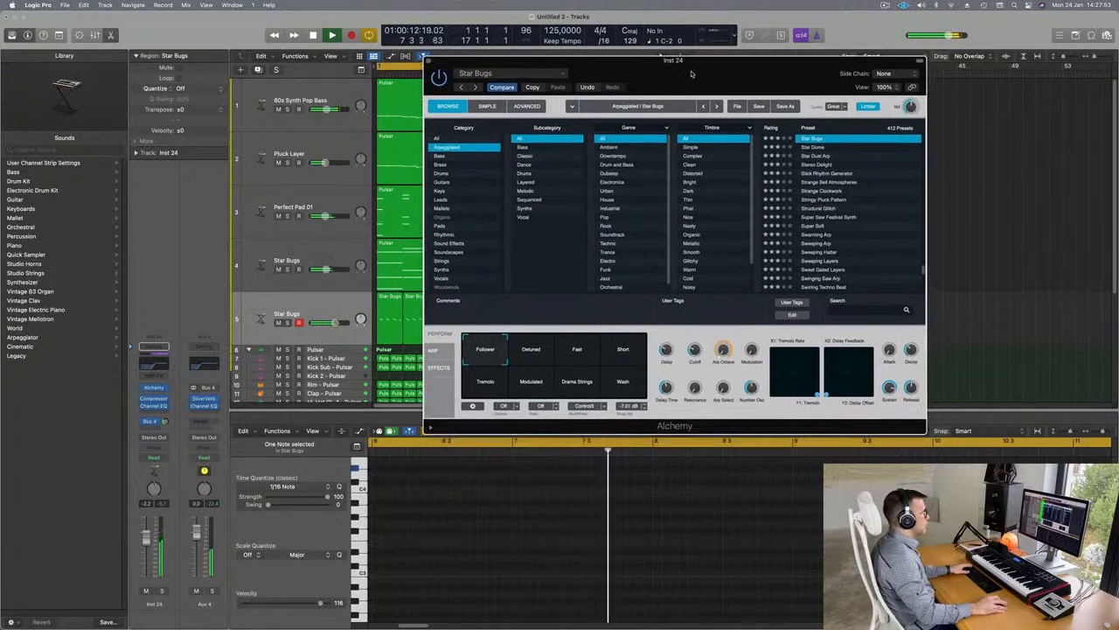
drag(826, 391, 815, 342)
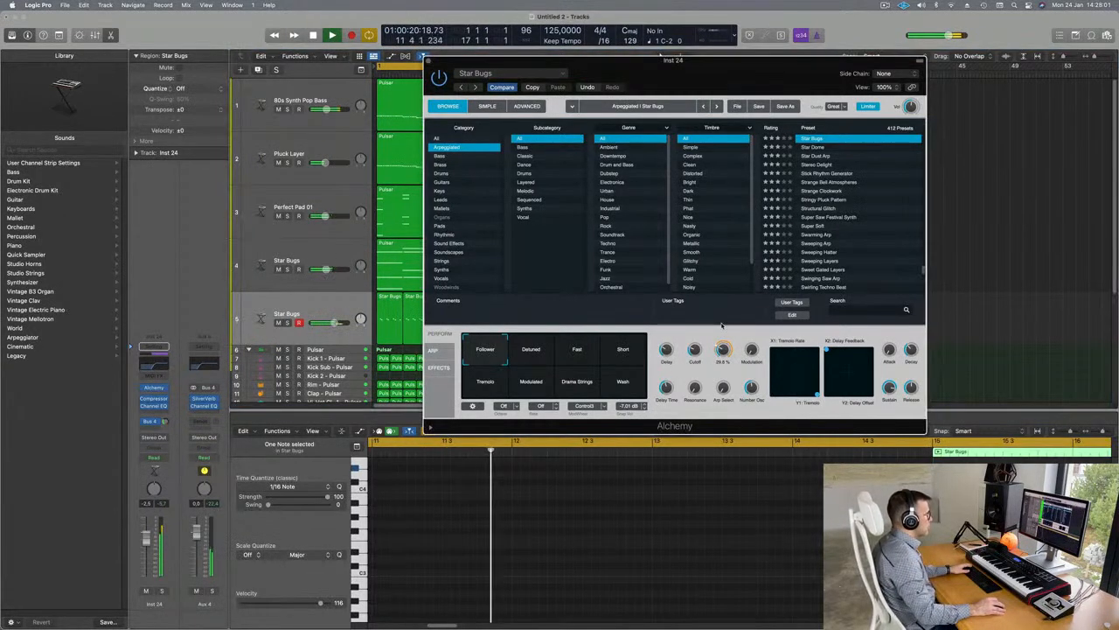
mouse_move(699, 339)
mouse_down()
mouse_move(700, 319)
mouse_move(696, 350)
mouse_up()
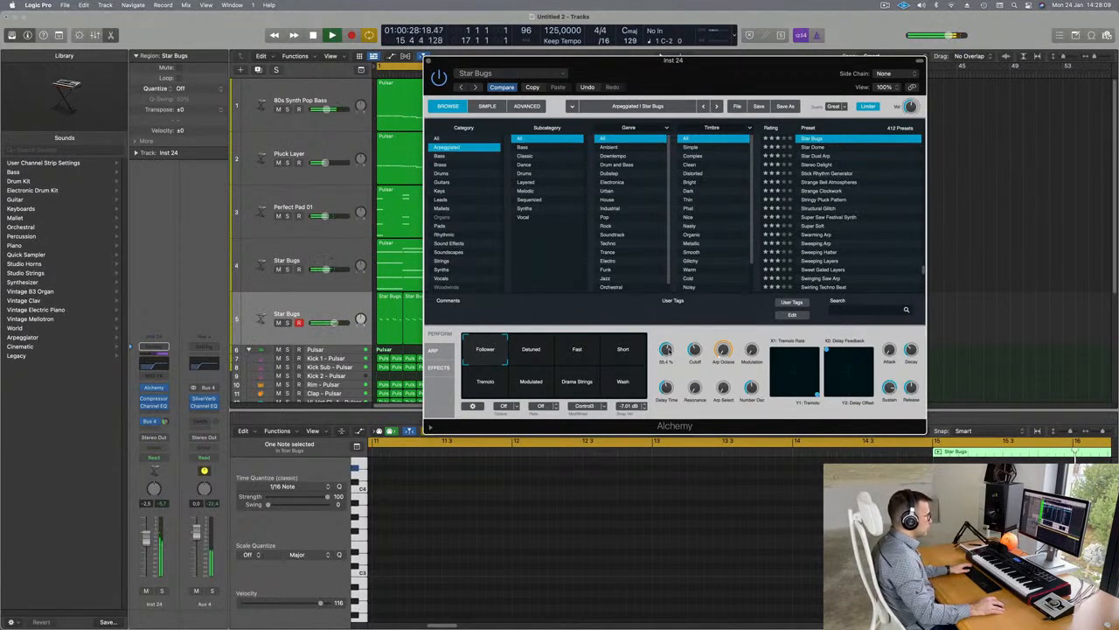
drag(827, 355, 849, 373)
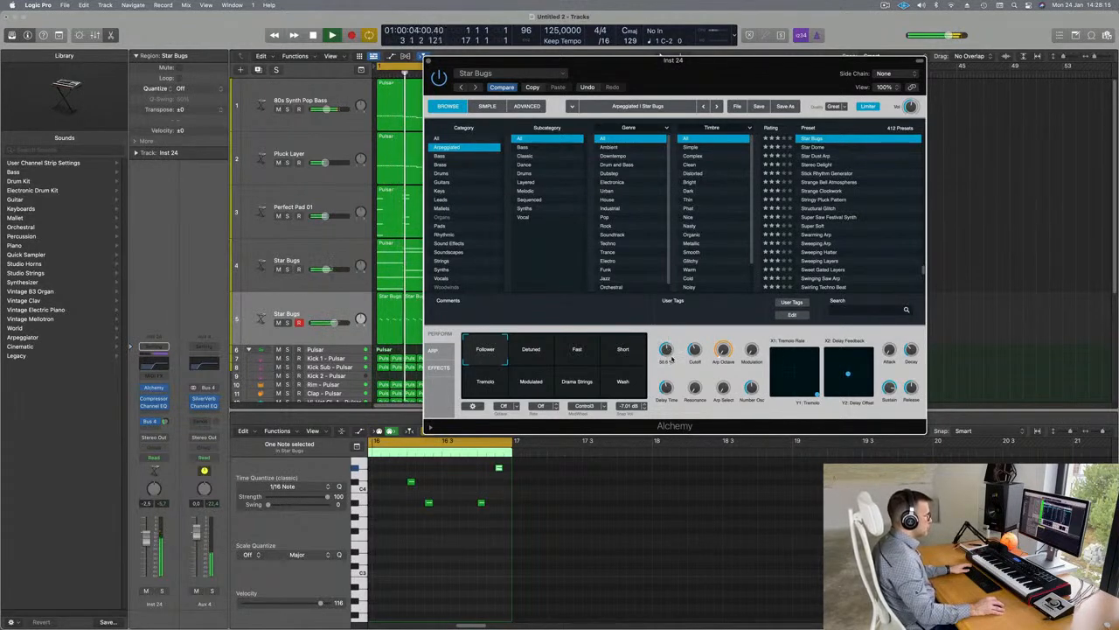
drag(666, 350, 672, 353)
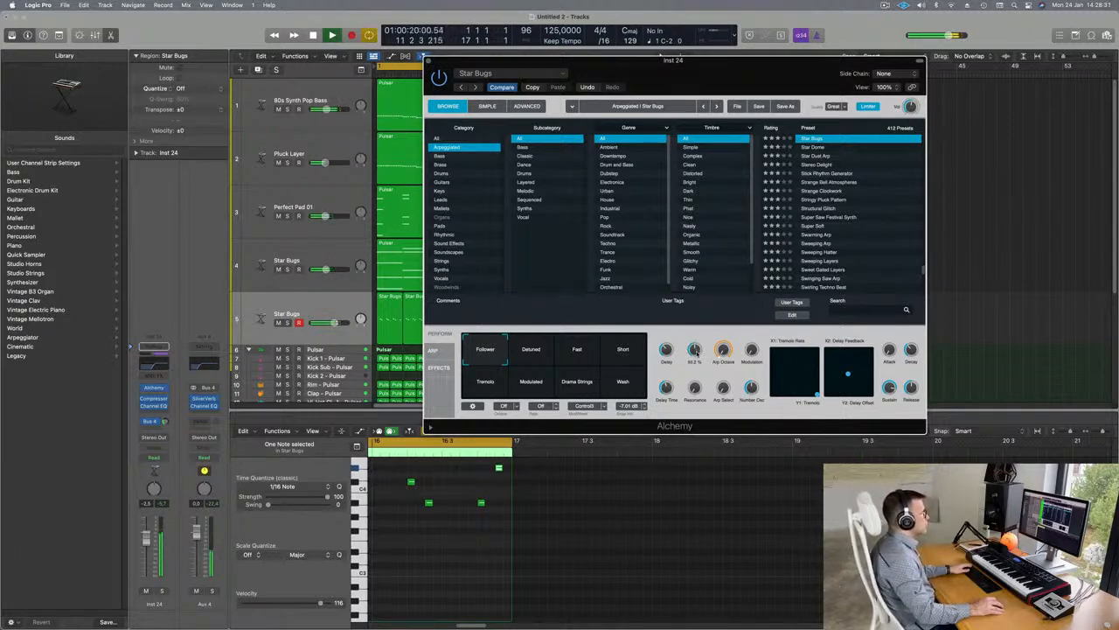
Lower the duplicated Star Bugs track to -4.6 dB and adjust the threshold of the Aux 4 Compressor, side-chained to Inst 2
drag(792, 57, 976, 50)
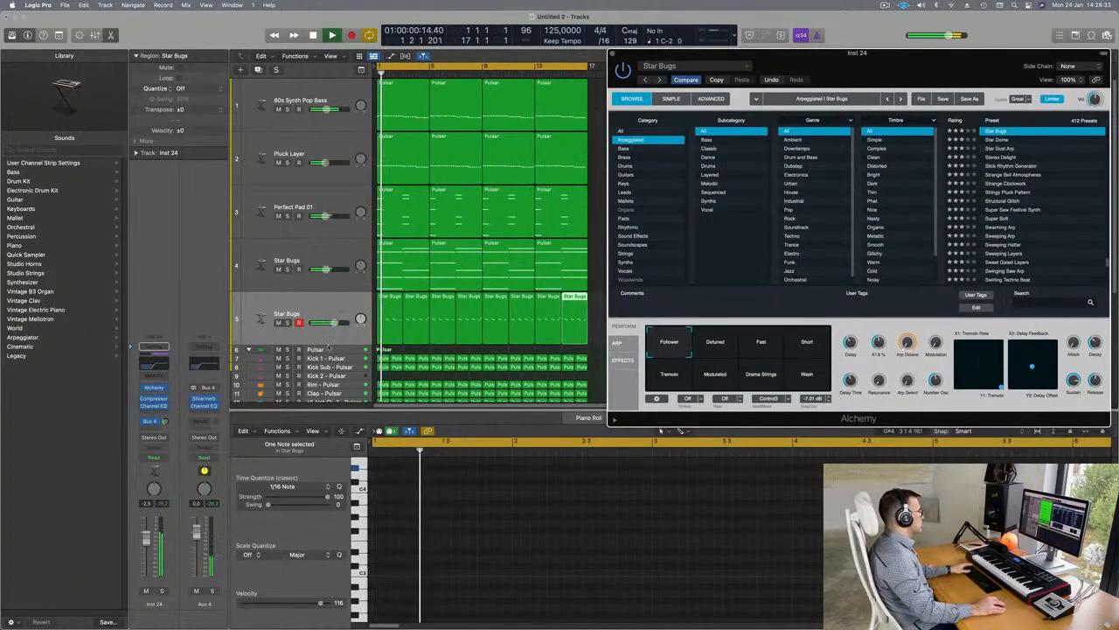
click(312, 308)
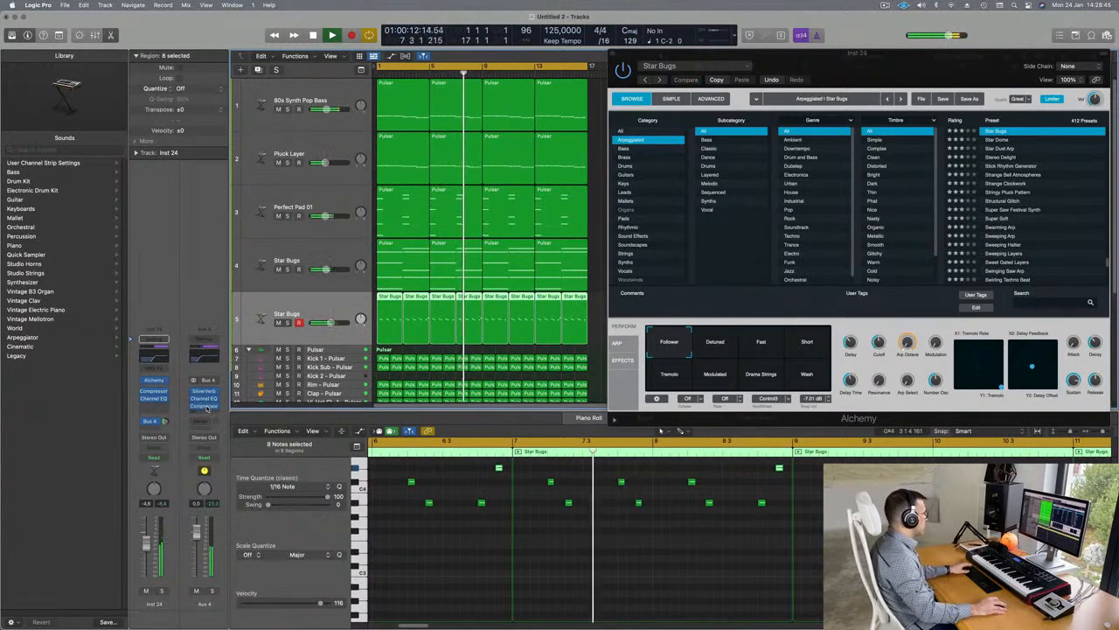
click(205, 406)
drag(490, 382, 486, 393)
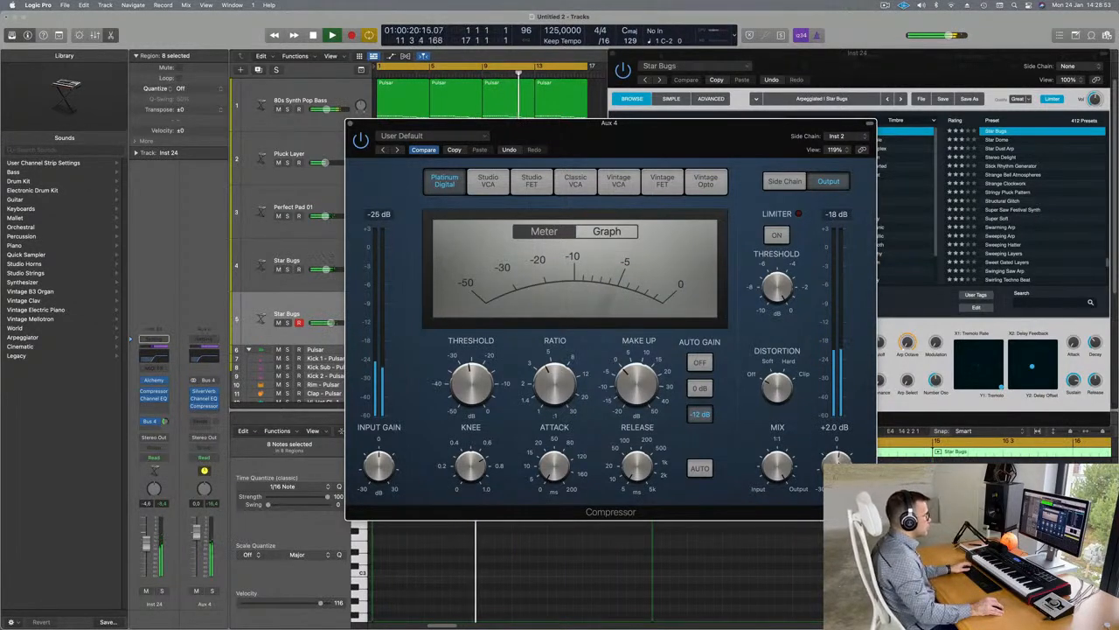
drag(364, 123, 396, 172)
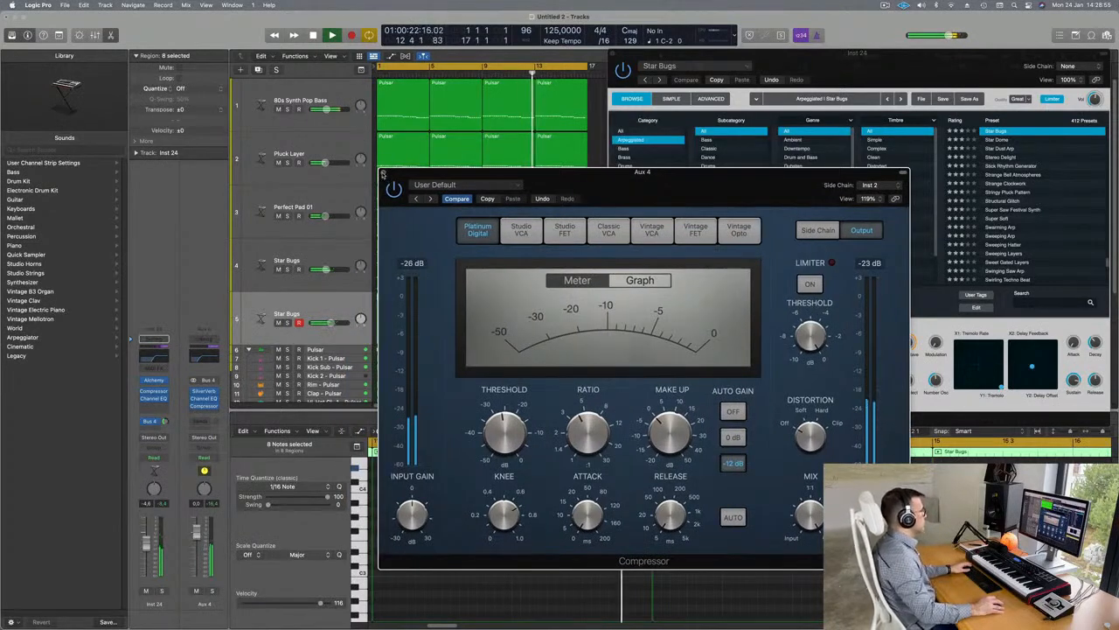
click(382, 173)
Clear the Alchemy window from the arrangement, deselect all regions and stop playback
drag(626, 53, 398, 162)
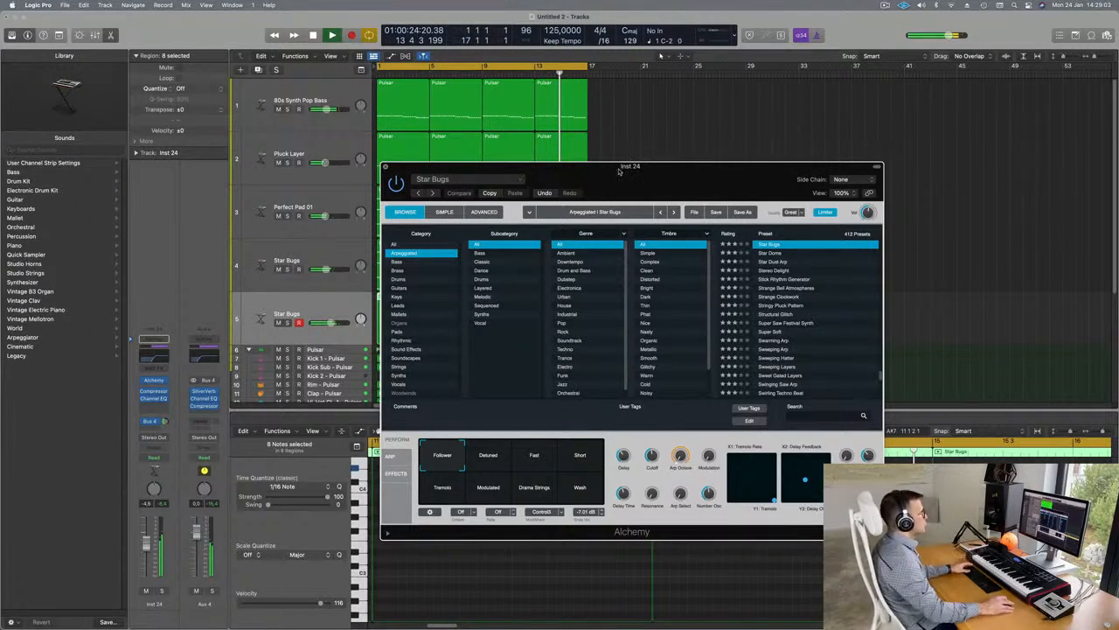
drag(537, 165, 829, 127)
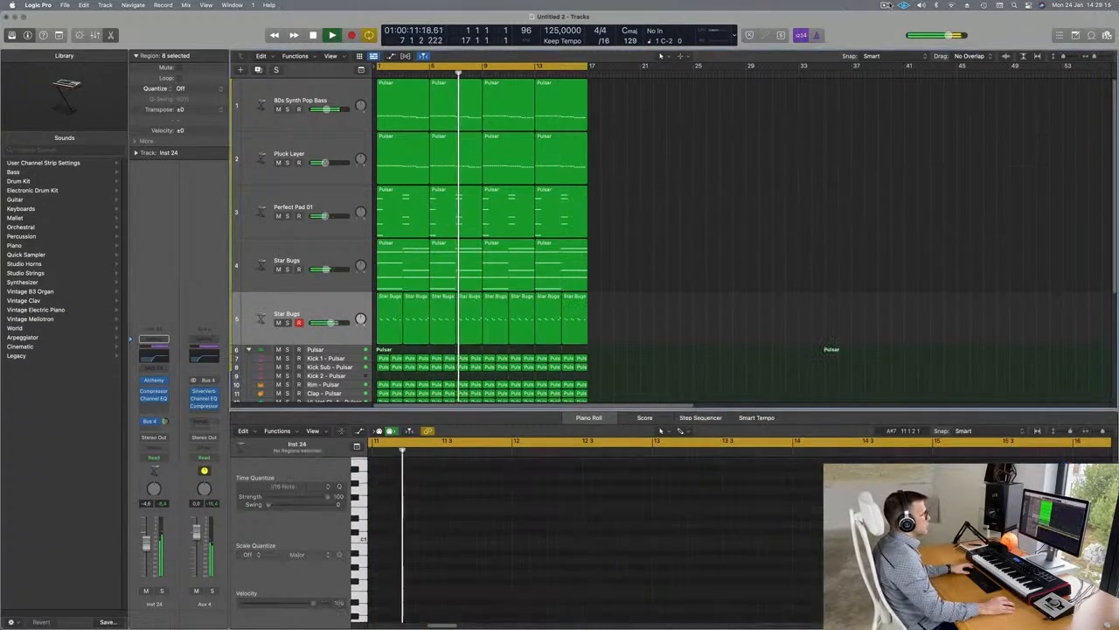
click(455, 196)
click(885, 5)
click(680, 189)
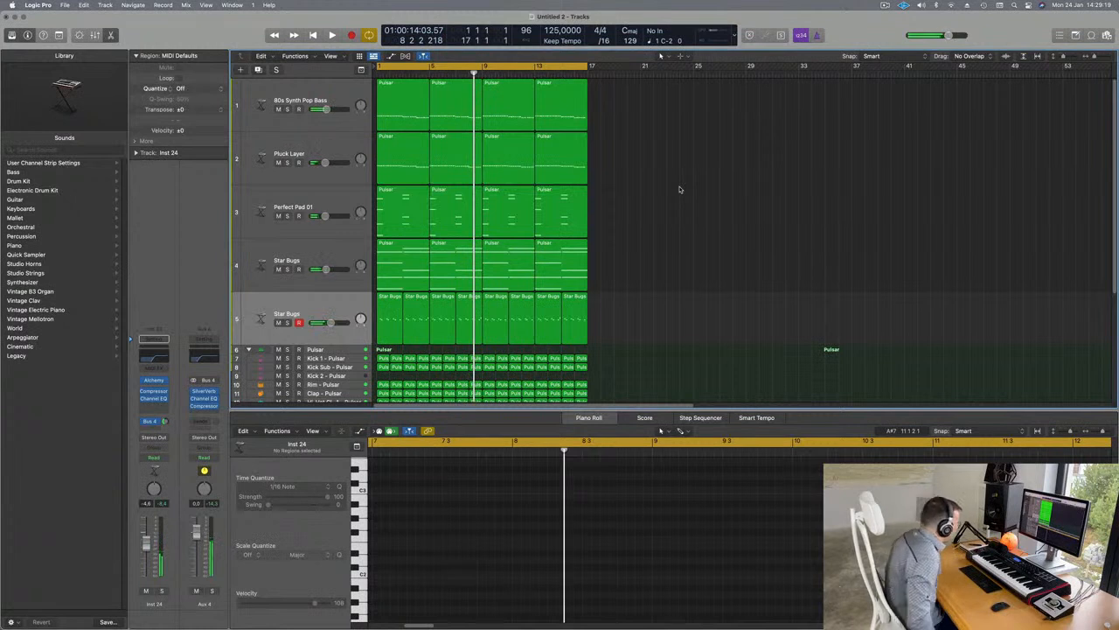
Select the duplicated Star Bugs track, lower its volume to -6.4 dB and play from the start
key(Return)
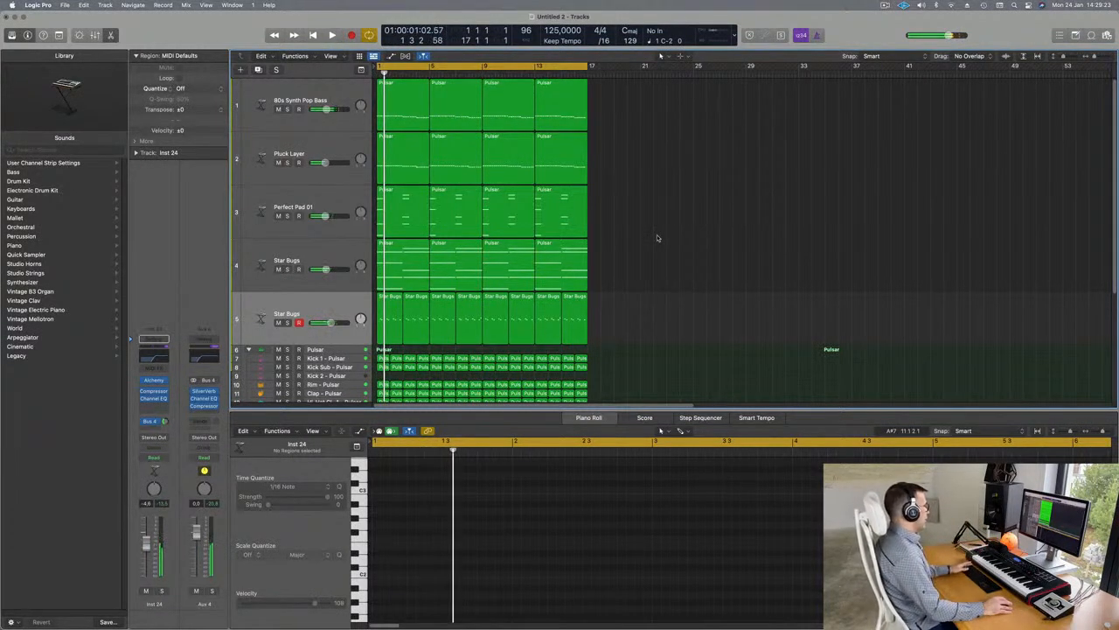
click(329, 306)
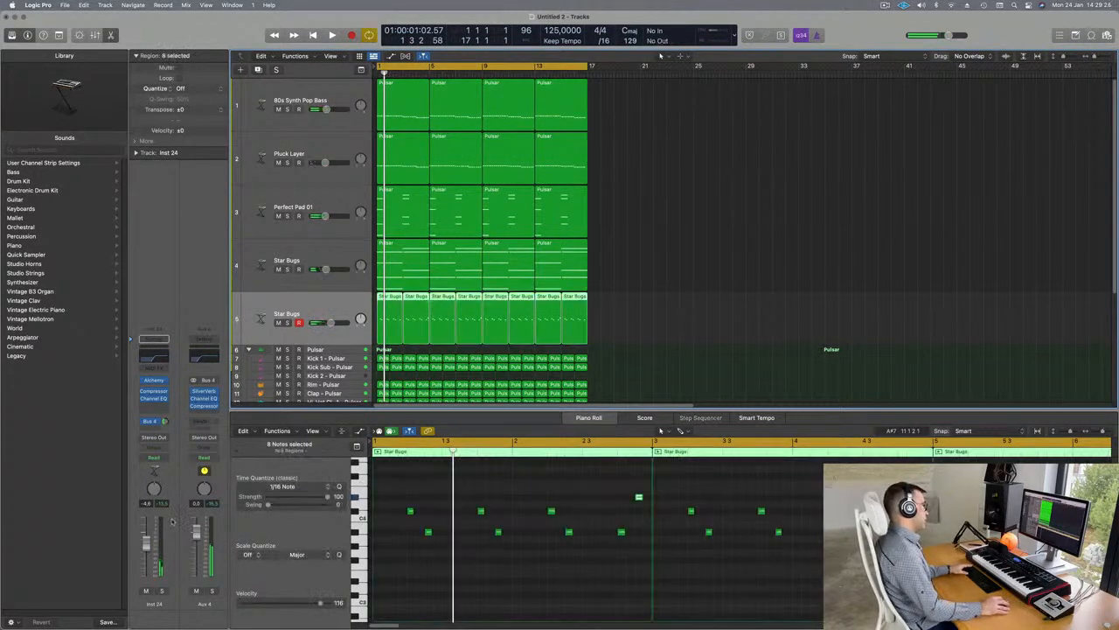
key(Return)
Show the secondary ruler and repeat the regions of all tracks twice, extending the arrangement to bar 49
click(337, 57)
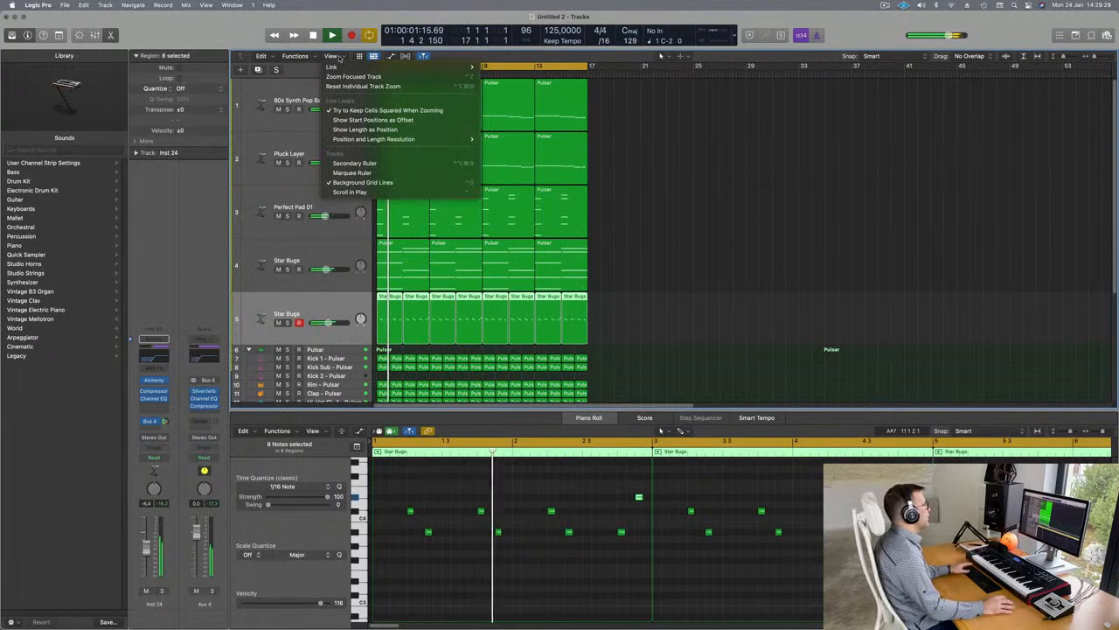
click(379, 165)
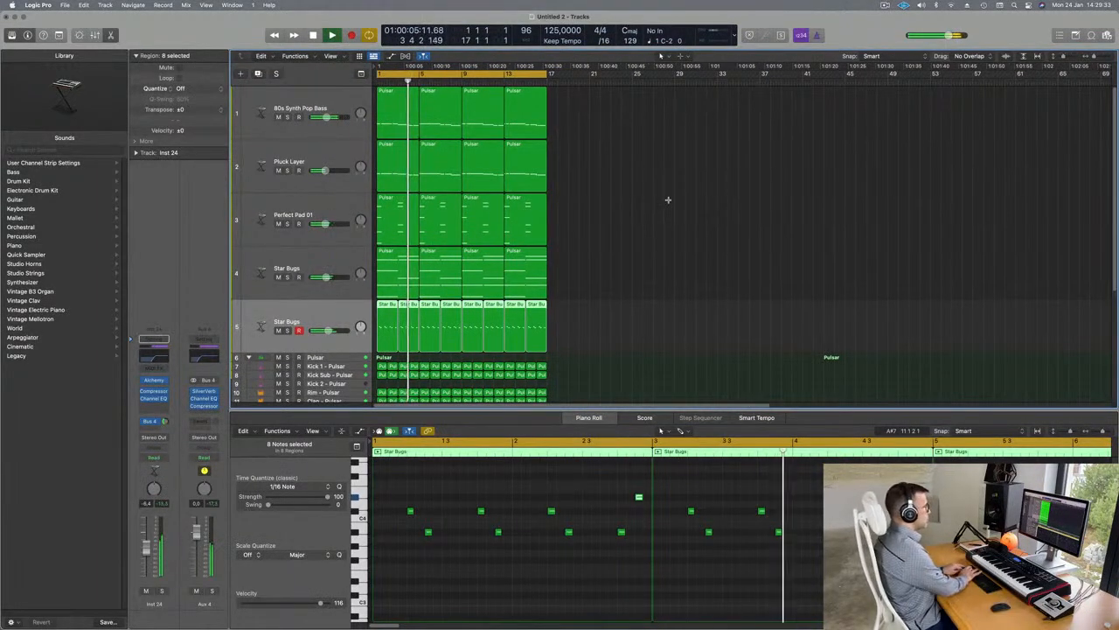
key(super+r)
key(super+r)
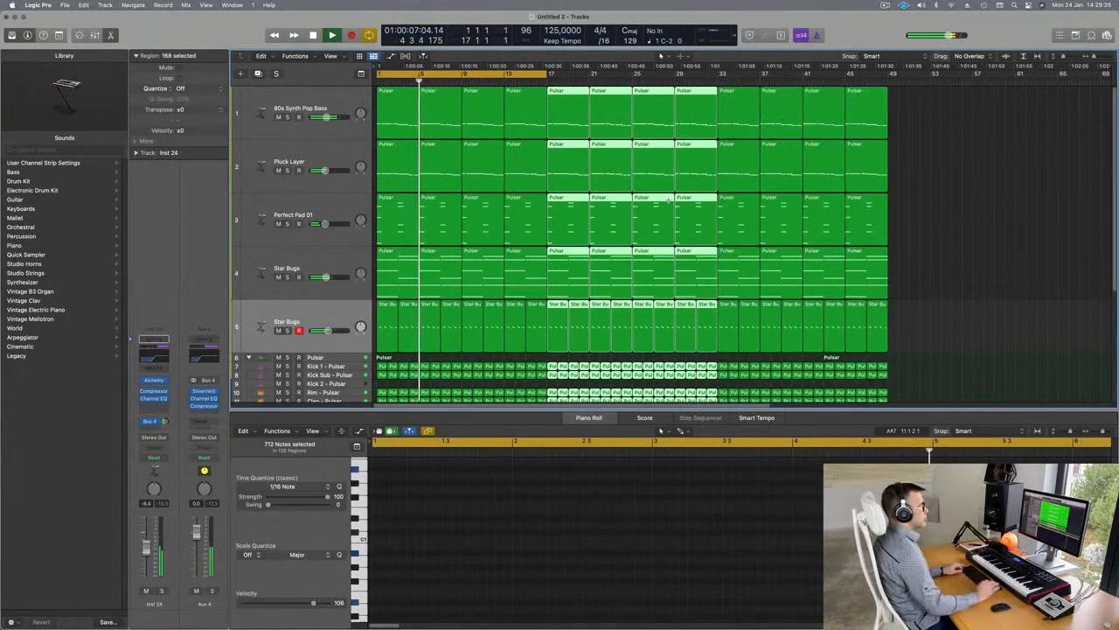
Repeat the selected regions of all tracks once more, extending the arrangement to bar 65, and clear the selection
key(super+r)
scroll(655, 207, down, 3)
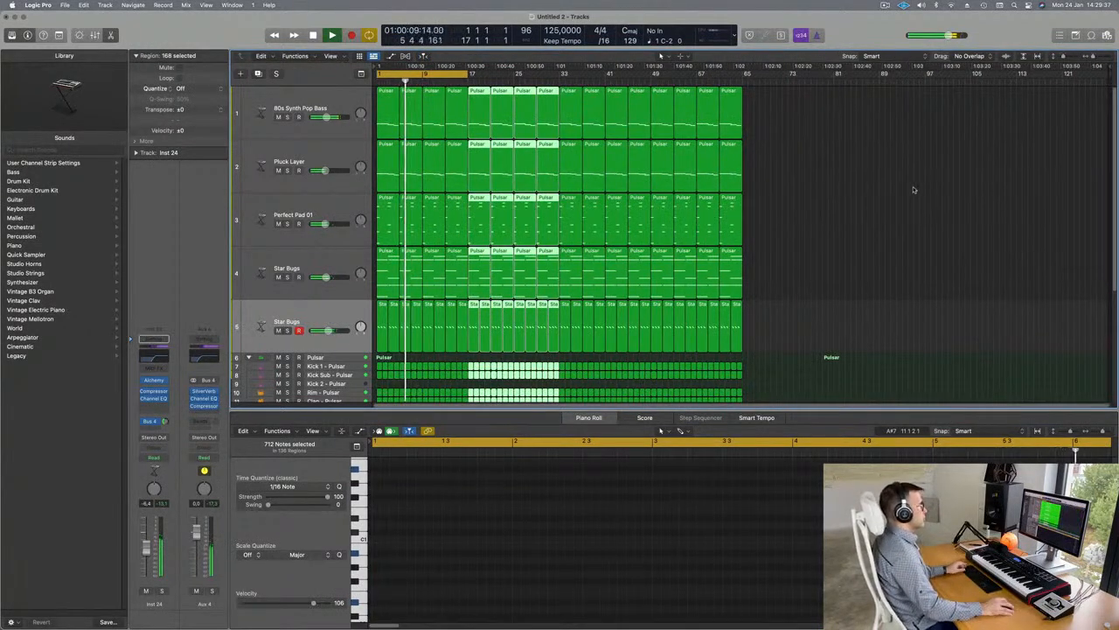
click(917, 178)
scroll(892, 224, up, 3)
scroll(892, 224, down, 2)
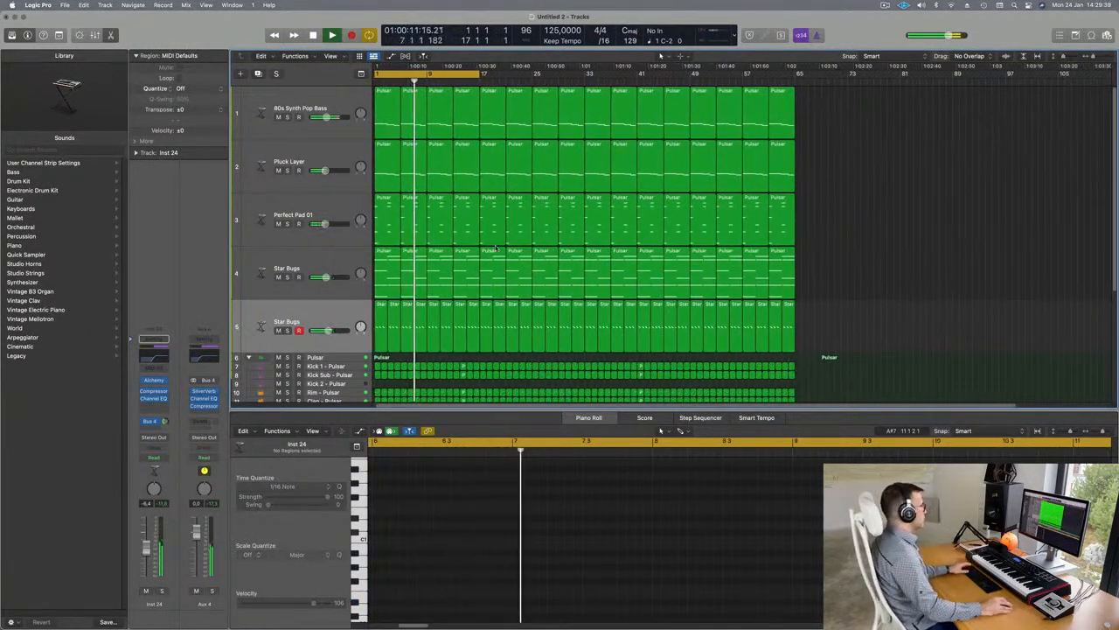
Play the opening, delete the upper Star Bugs track's first four regions from bars 1 to 16, and play from the start again
key(space)
key(space)
scroll(452, 195, down, 3)
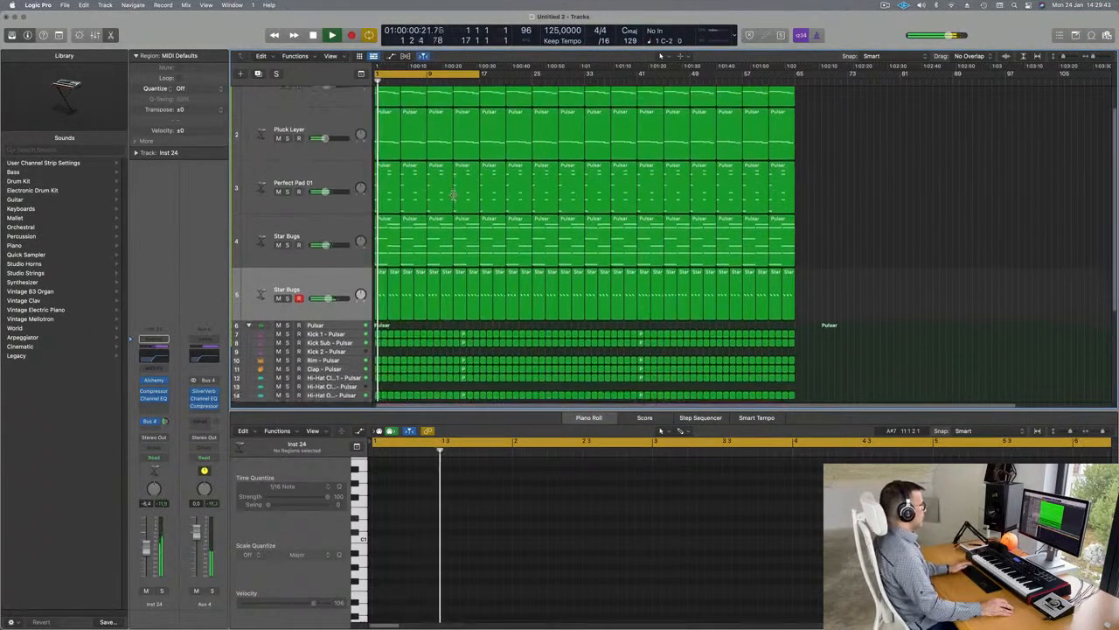
scroll(454, 195, up, 3)
key(space)
click(347, 259)
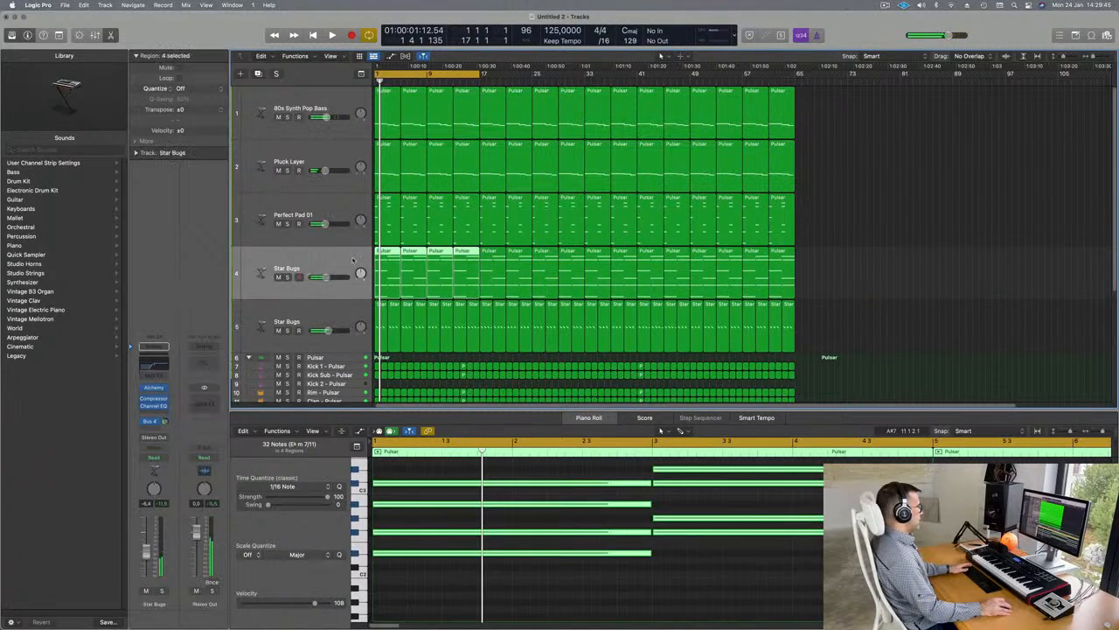
key(space)
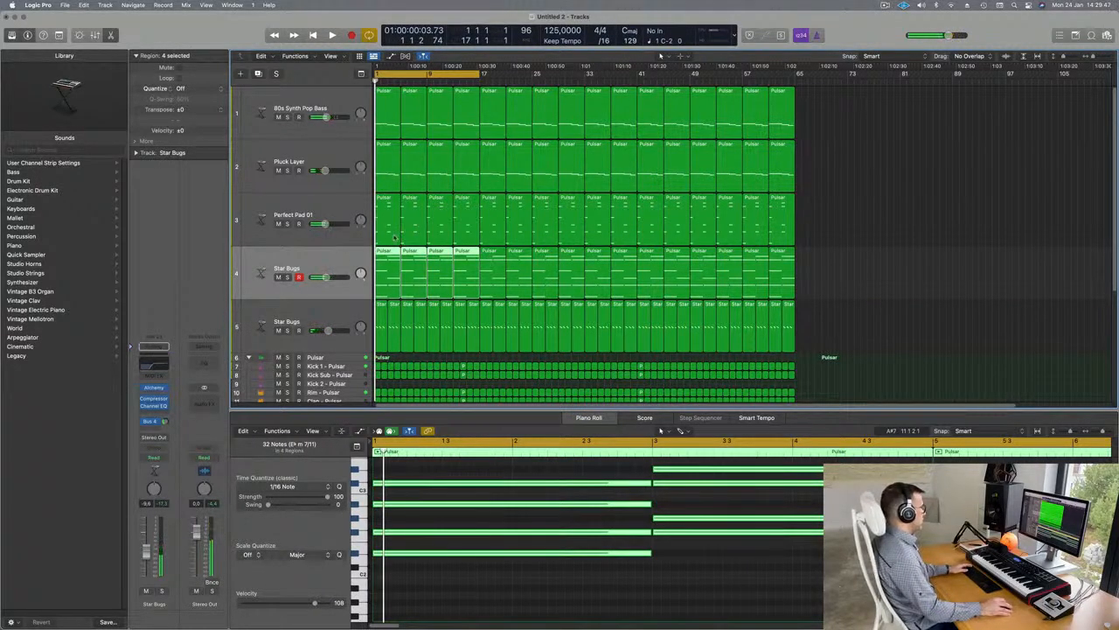
key(BackSpace)
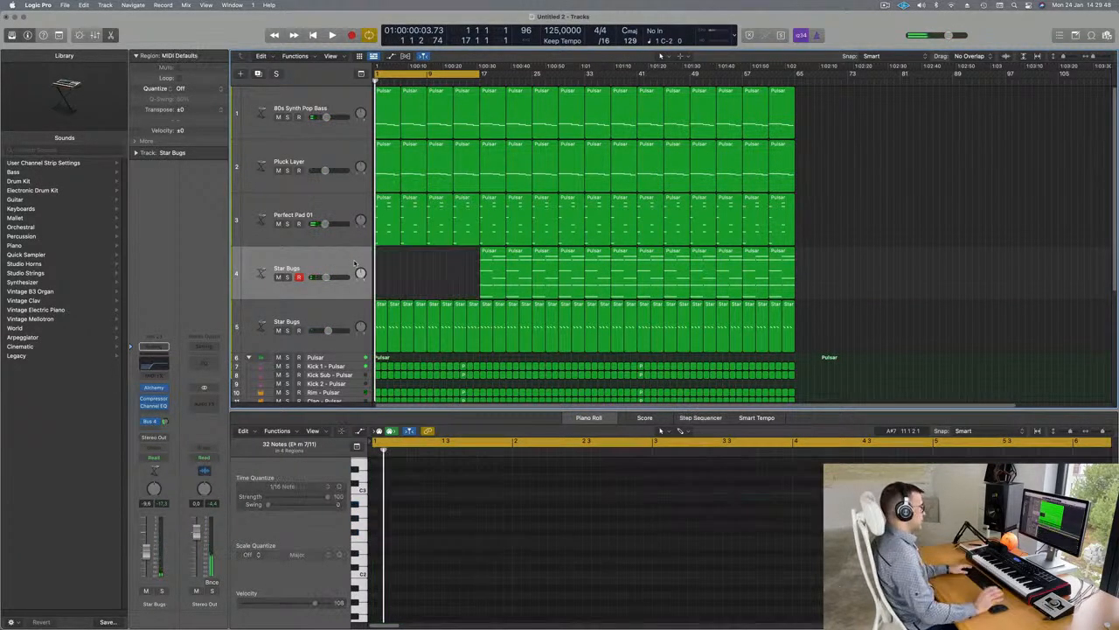
key(space)
key(Return)
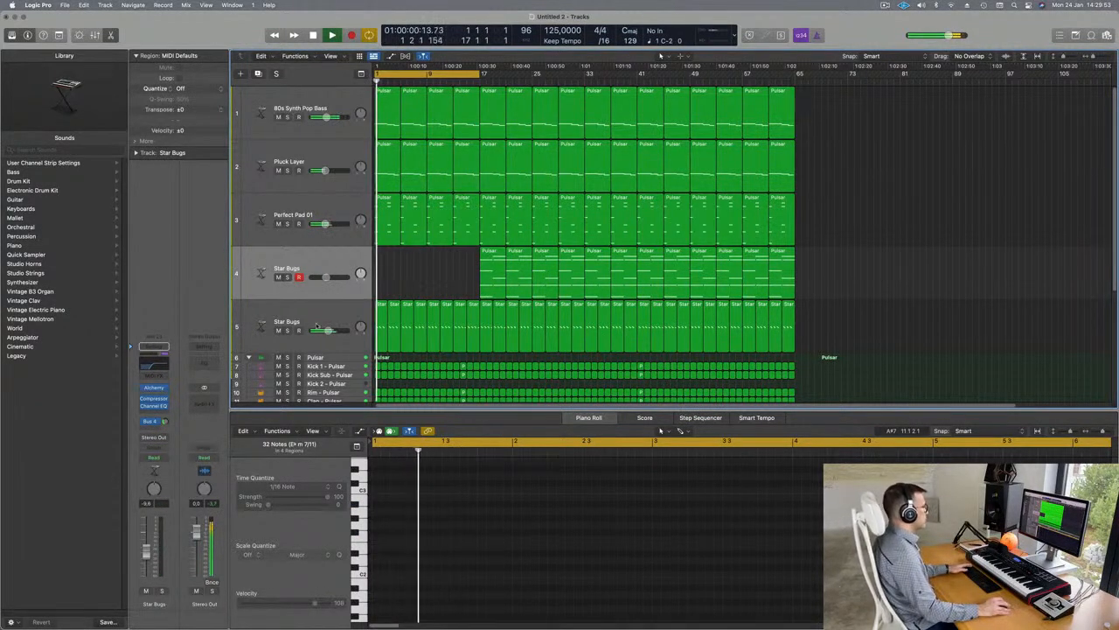
Delete the lower Star Bugs track's regions in bars 1 to 16 and play from the start
drag(379, 296, 469, 319)
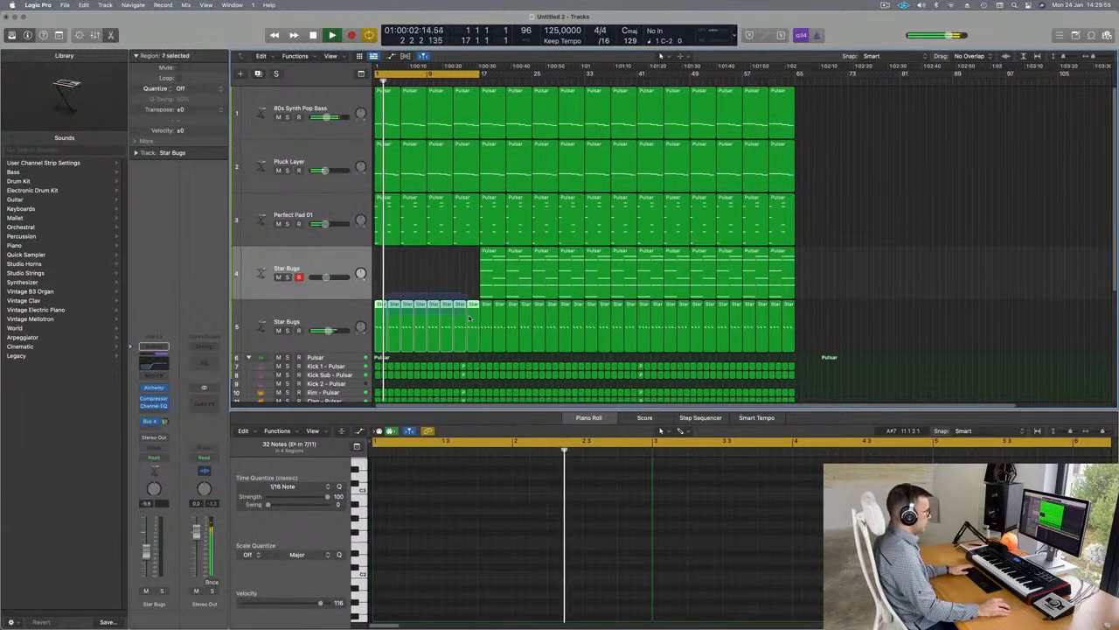
key(Delete)
key(Return)
key(space)
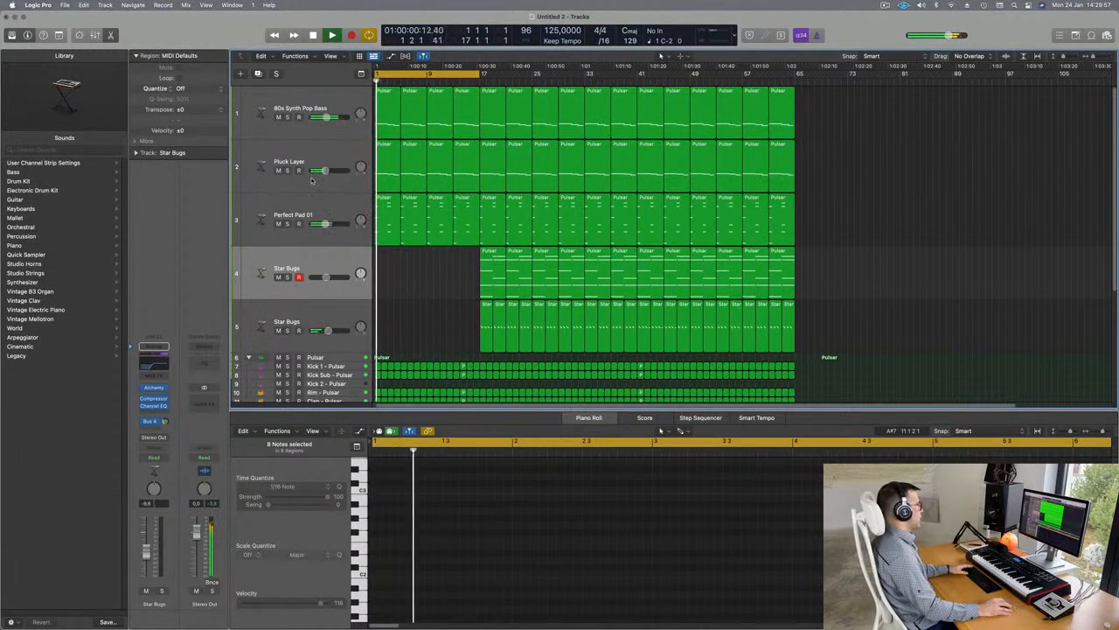
Mute the Pluck Layer track and delete its four regions in bars 1 to 16
click(319, 154)
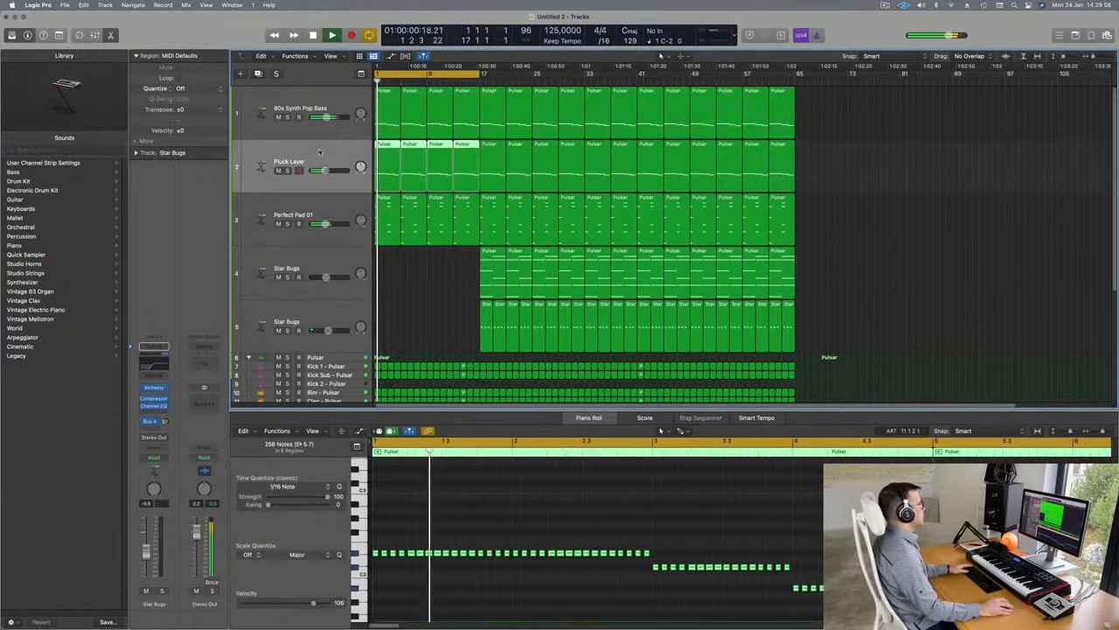
click(278, 170)
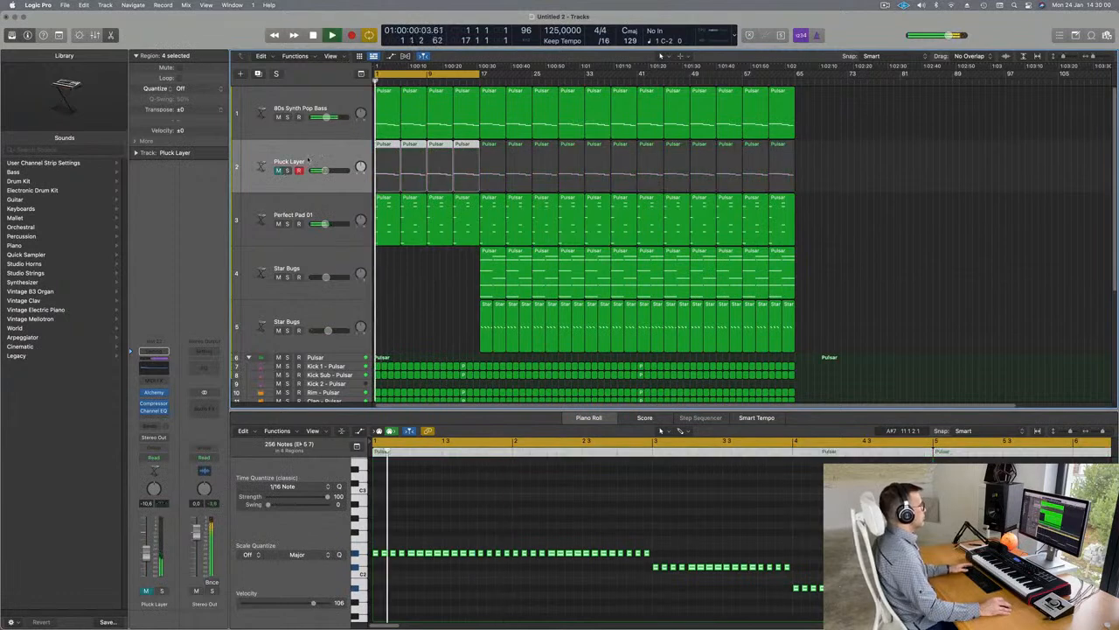
click(435, 286)
click(391, 150)
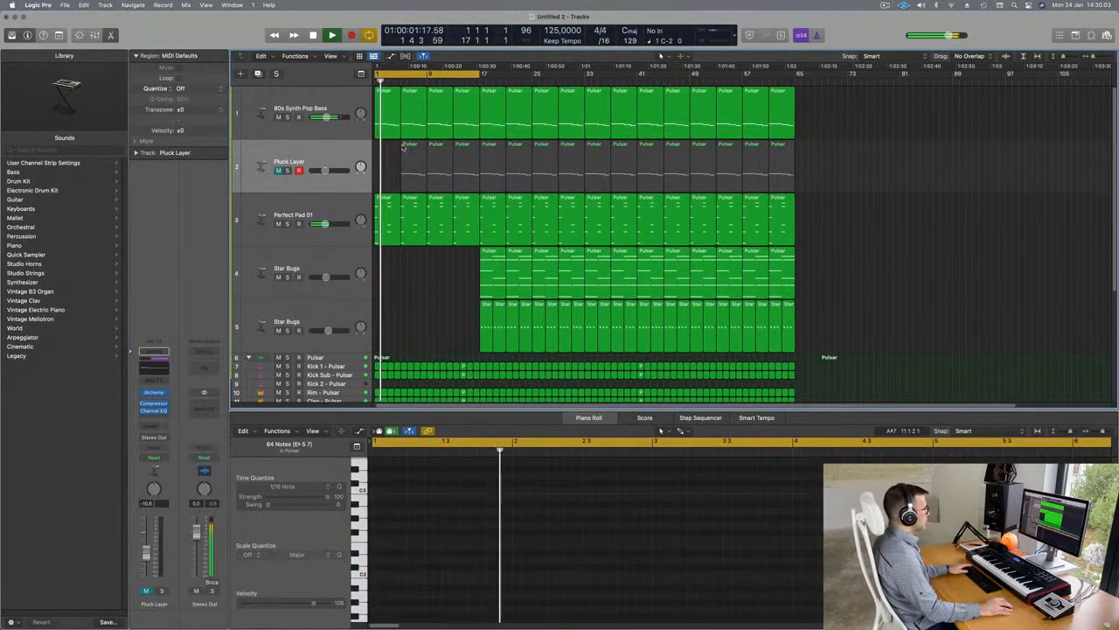
click(419, 148)
key(BackSpace)
click(434, 150)
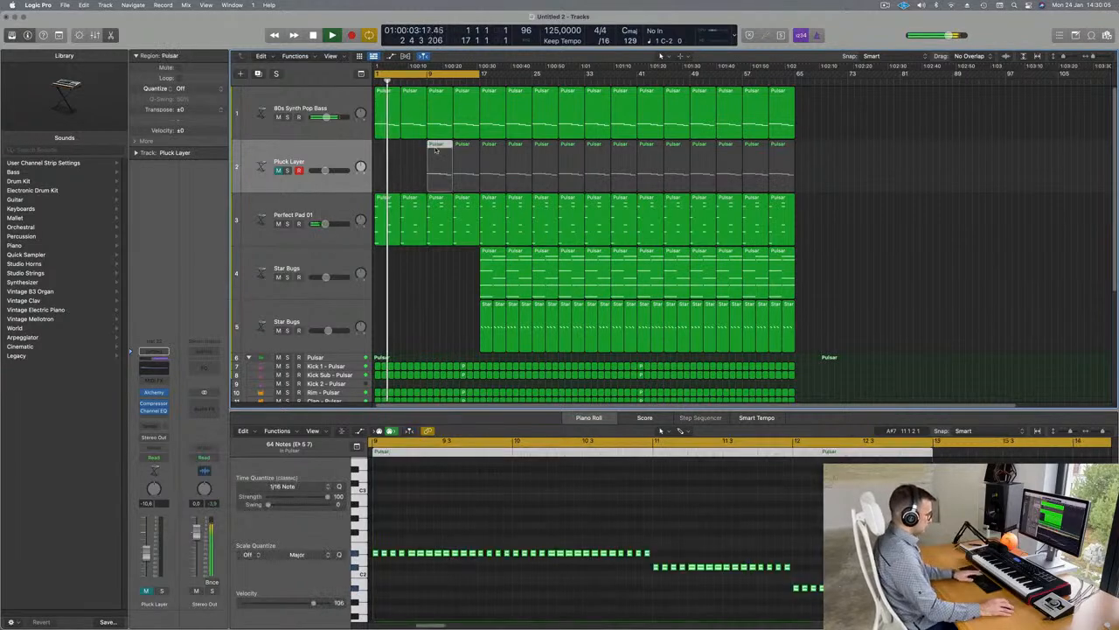
key(BackSpace)
click(463, 153)
key(BackSpace)
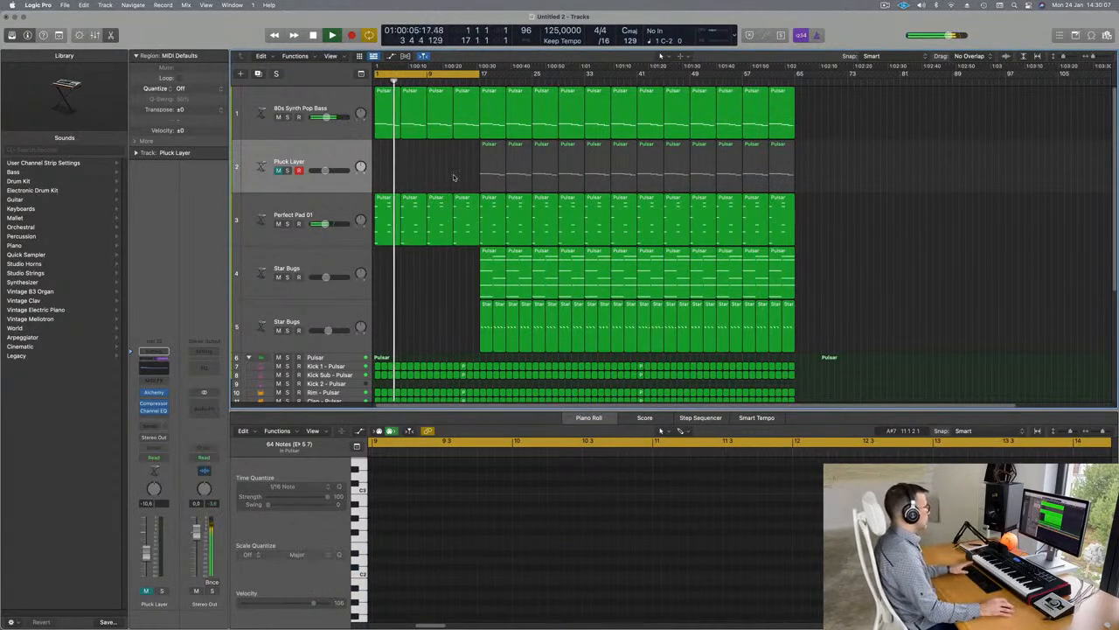
Unmute the Pluck Layer track and set the 80s Synth Pop Bass track's automation mode to Touch
click(321, 100)
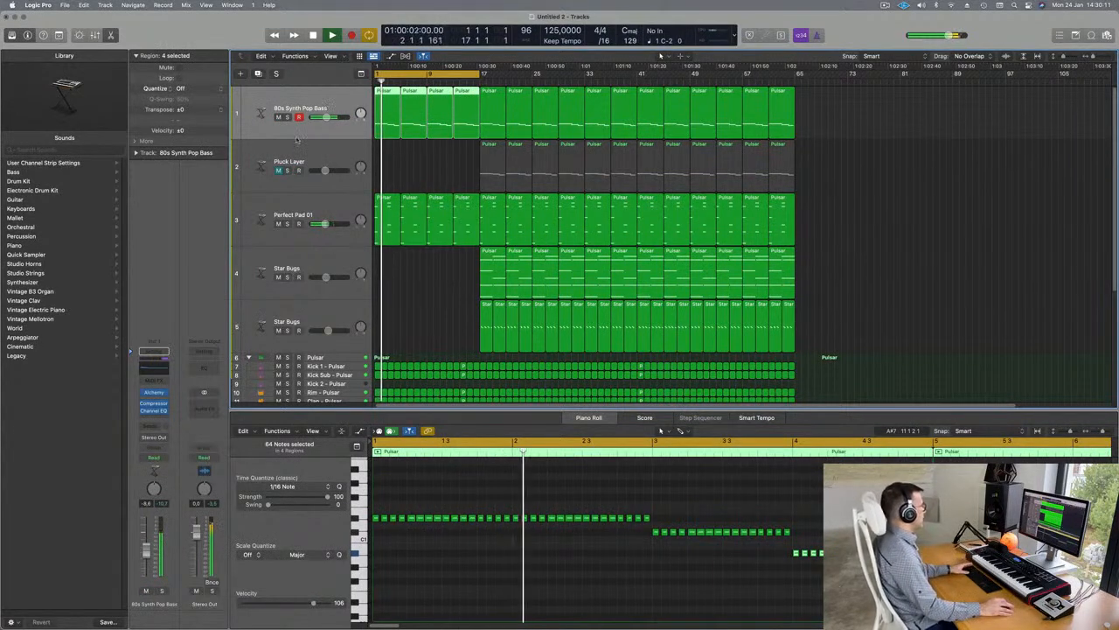
click(278, 169)
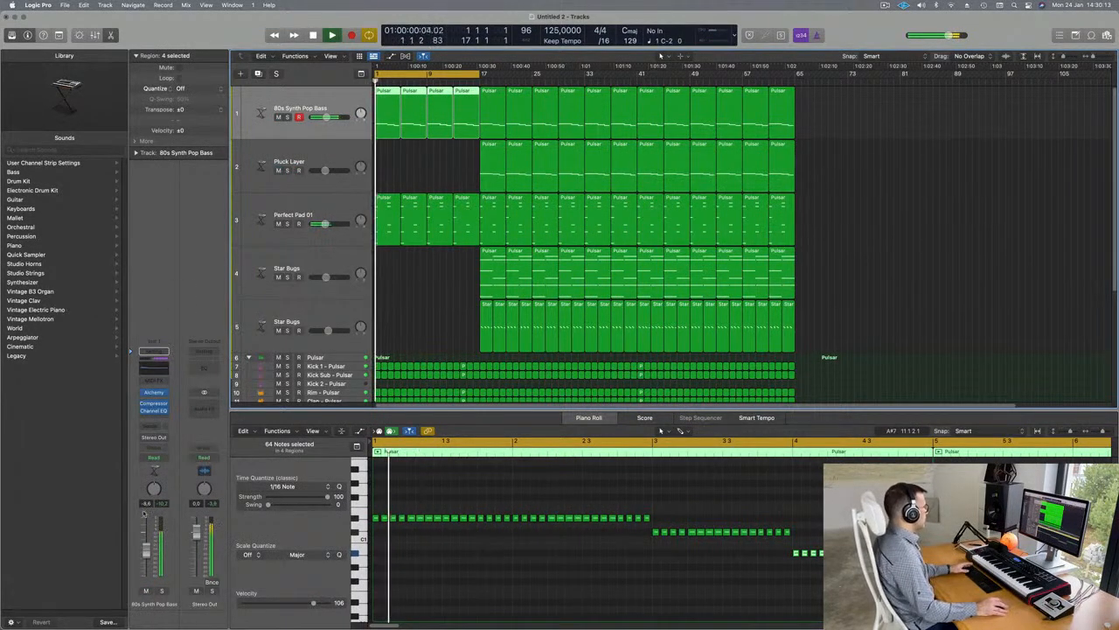
click(154, 457)
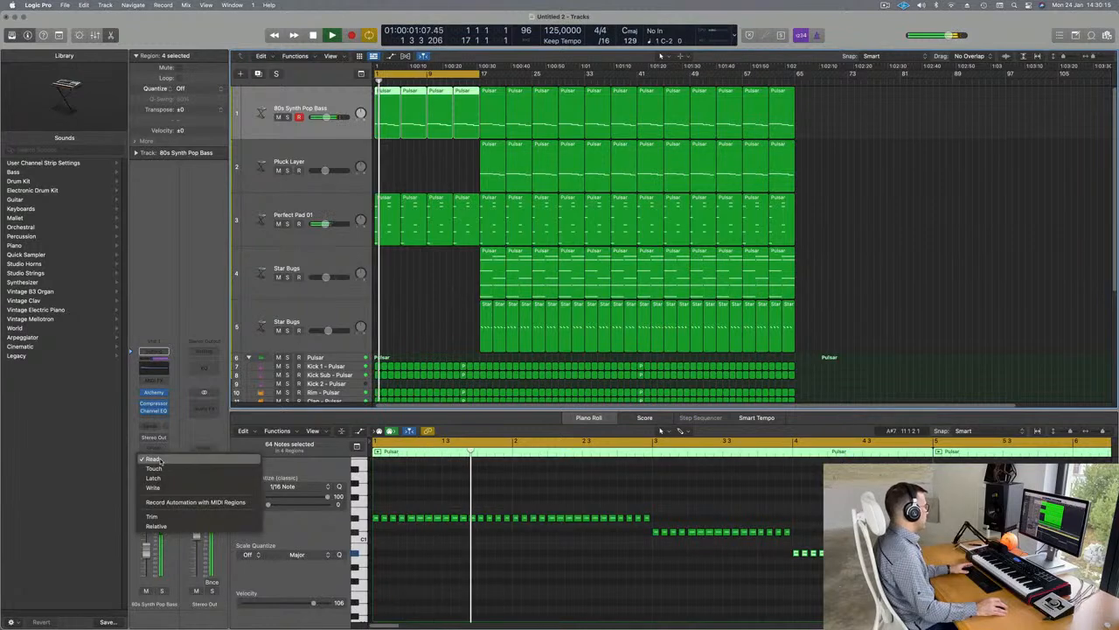
click(153, 467)
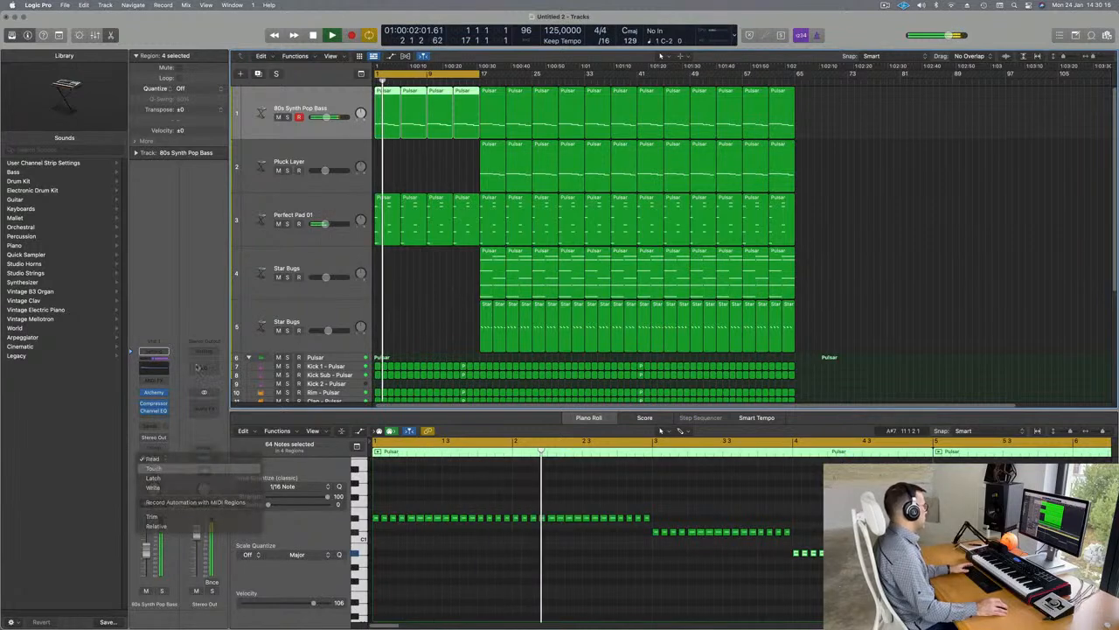
Record a Cutoff change in the bass track's Alchemy, close the plug-in window and show enlarged automation lanes
click(154, 395)
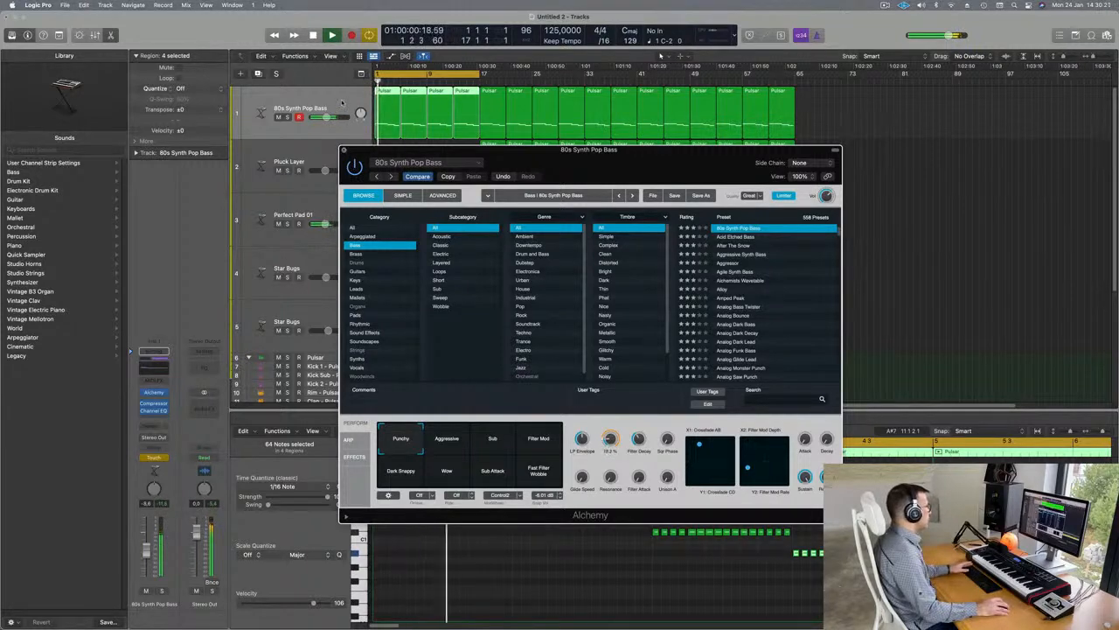
key(super+w)
key(a)
key(ctrl+z)
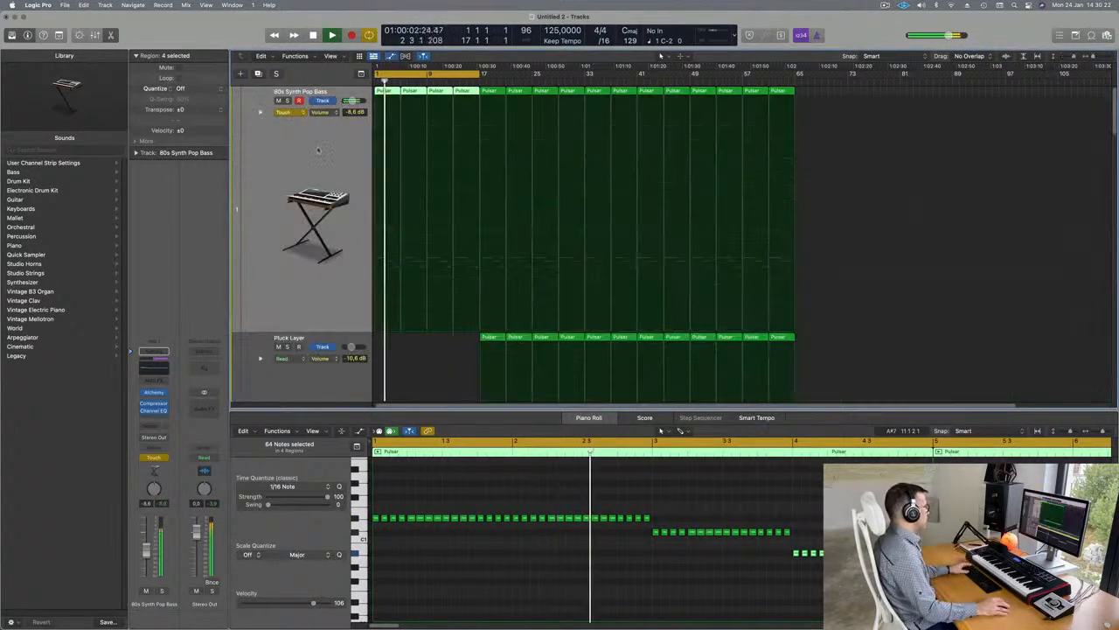
Set the 80s Synth Pop Bass automation mode to Read and display its Alchemy Cutoff automation
click(300, 113)
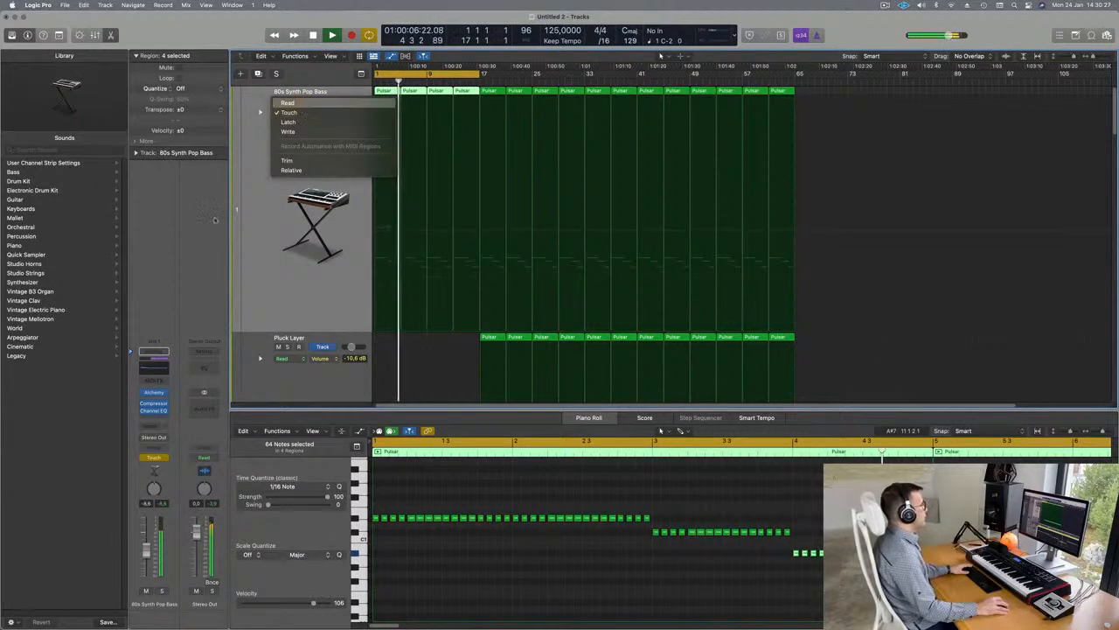
click(289, 102)
click(326, 114)
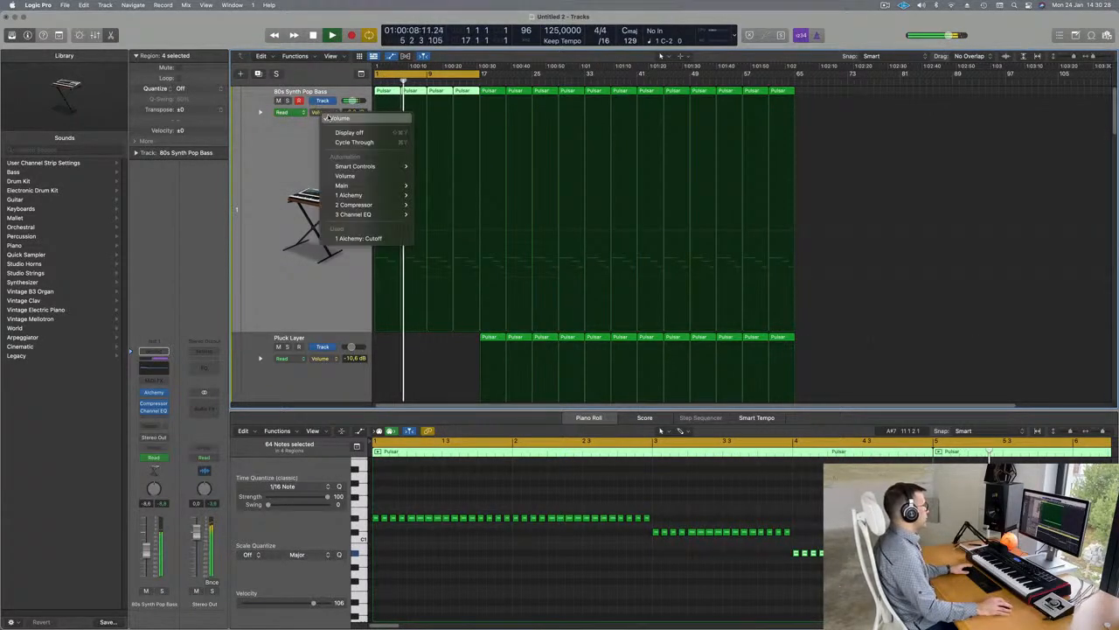
click(363, 240)
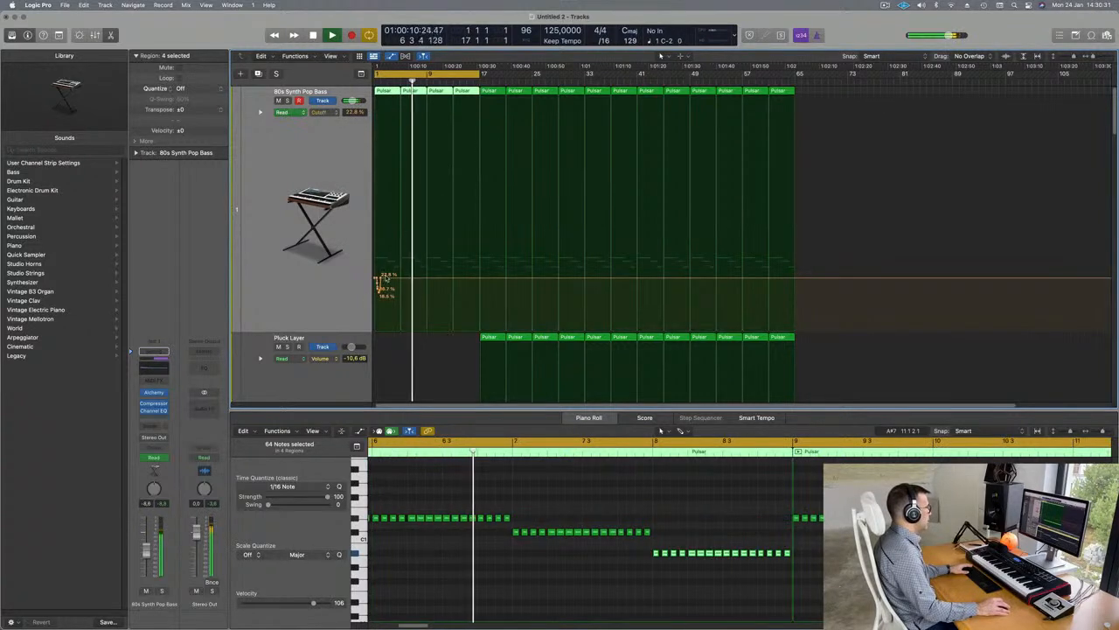
Replace the recorded Cutoff points on the bass with a ramp rising from about 20 % at bar 1 to about 26 % at bar 9
drag(385, 278, 375, 277)
key(Return)
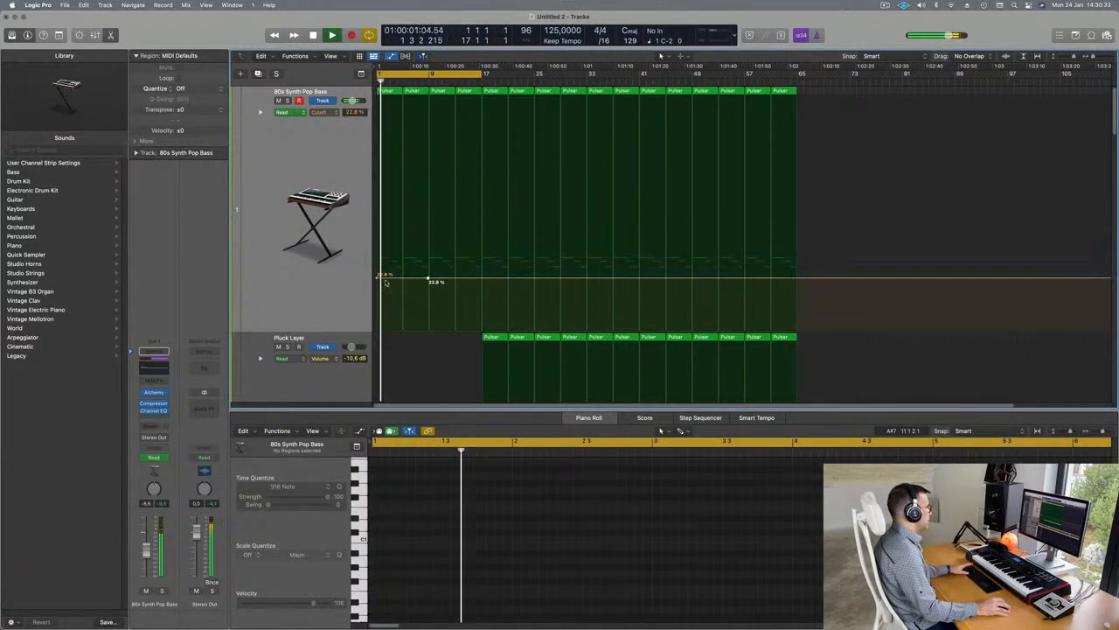
drag(379, 278, 429, 269)
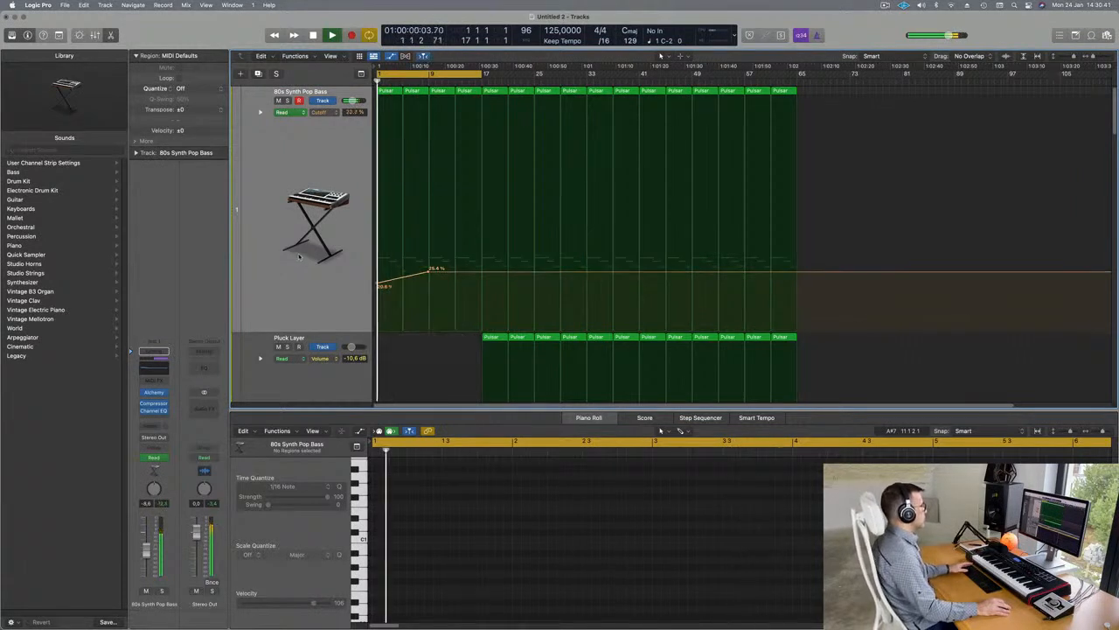
Select the Perfect Pad 01 track, lower its volume to -14.2 dB and play from the start
scroll(299, 256, down, 3)
scroll(300, 256, down, 2)
click(300, 256)
scroll(306, 263, down, 6)
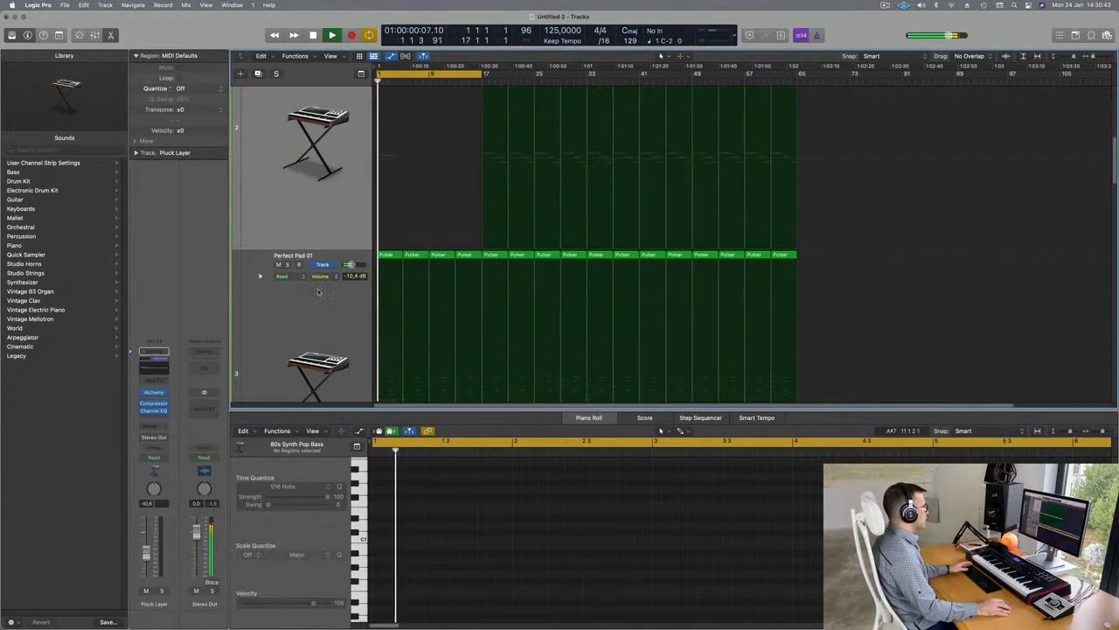
click(308, 202)
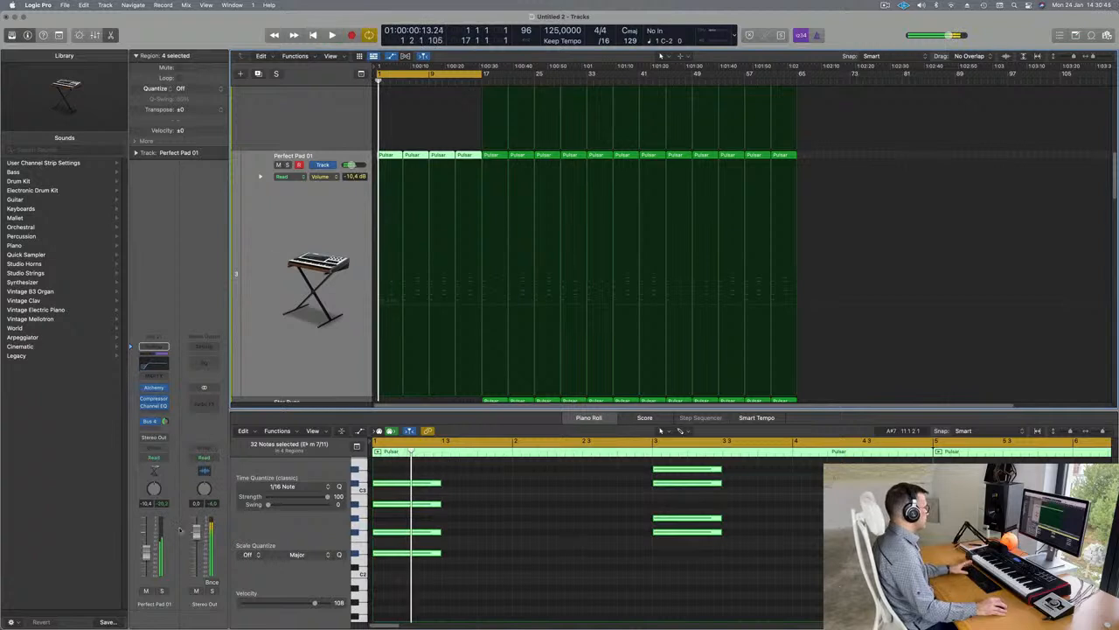
key(space)
click(162, 591)
click(162, 591)
key(space)
key(space)
drag(146, 553, 146, 555)
key(Return)
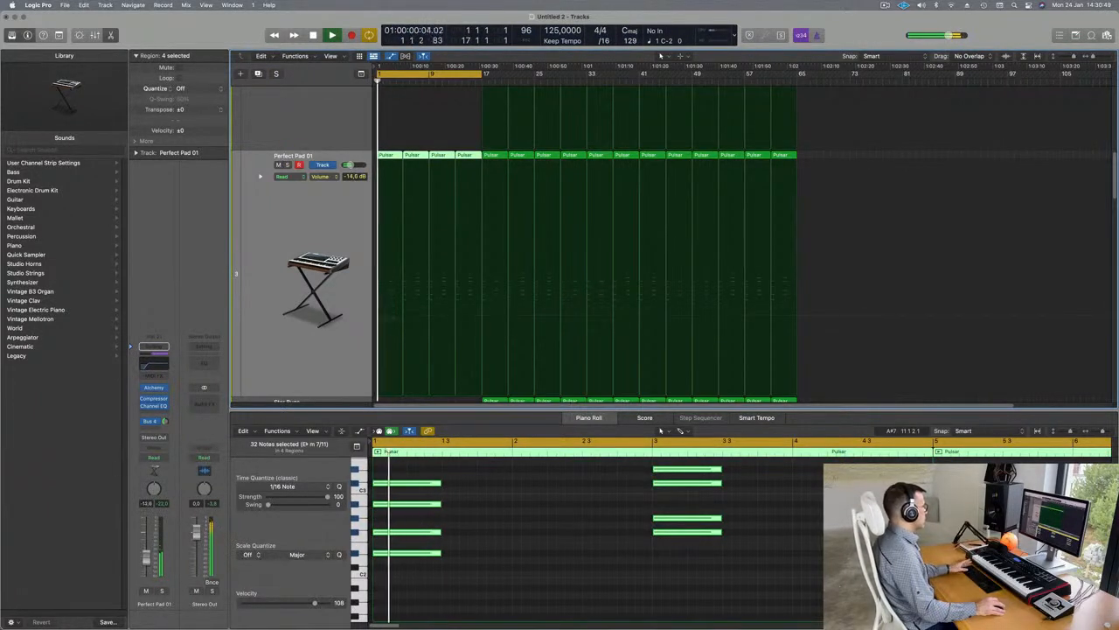
Delete the four chord notes at bar 3 from the first Perfect Pad 01 region and play the result
scroll(291, 324, down, 3)
key(Return)
scroll(291, 325, up, 2)
click(387, 118)
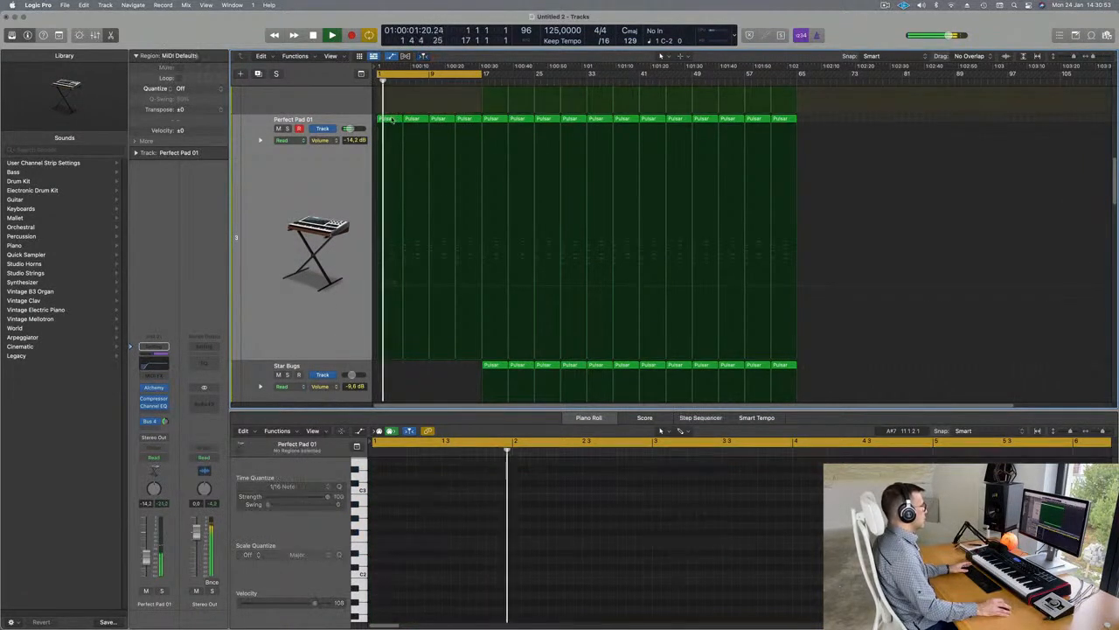
scroll(692, 601, down, 3)
scroll(682, 590, left, 2)
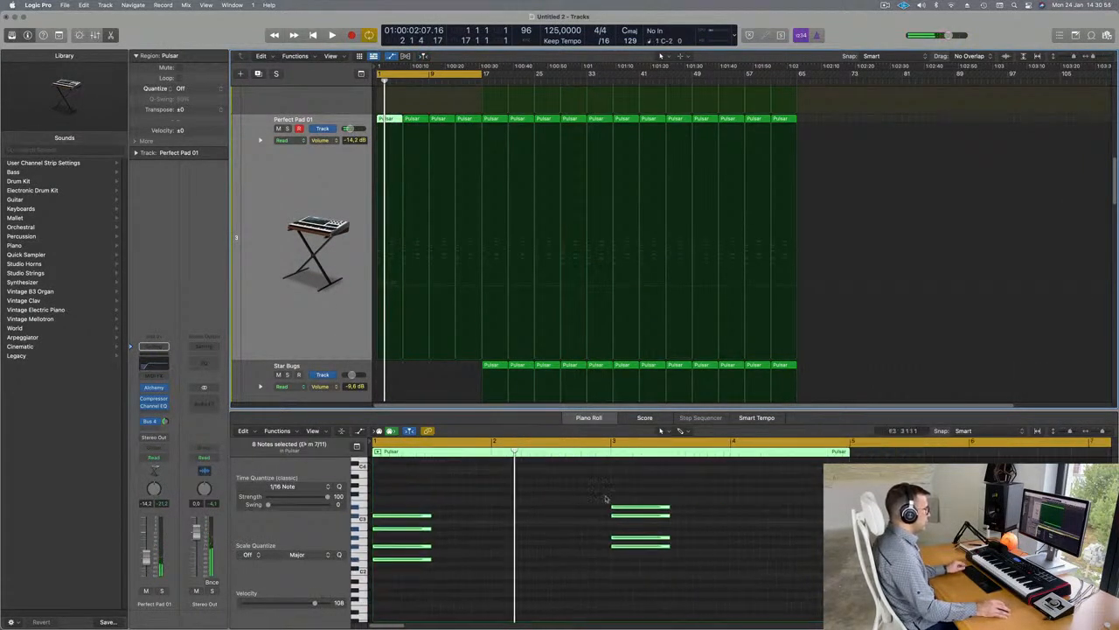
drag(605, 495, 683, 582)
key(BackSpace)
scroll(564, 517, down, 5)
key(space)
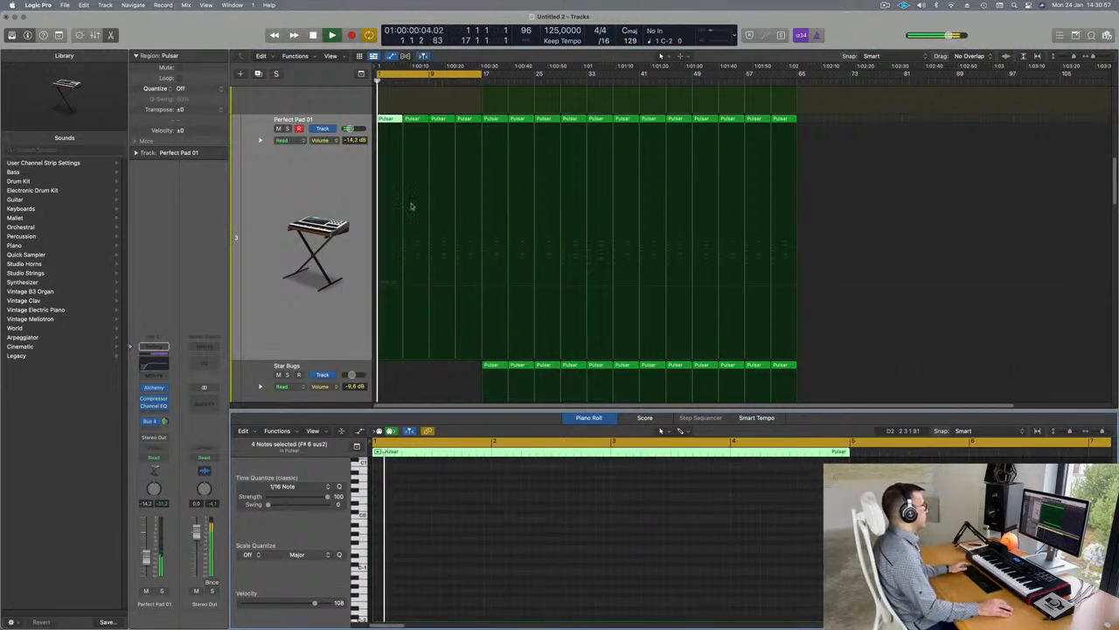
Delete the Kick Sub regions in bars 1 to 16 of the Pulsar drum stack
scroll(429, 263, up, 1)
scroll(432, 261, down, 5)
key(Return)
scroll(432, 259, down, 6)
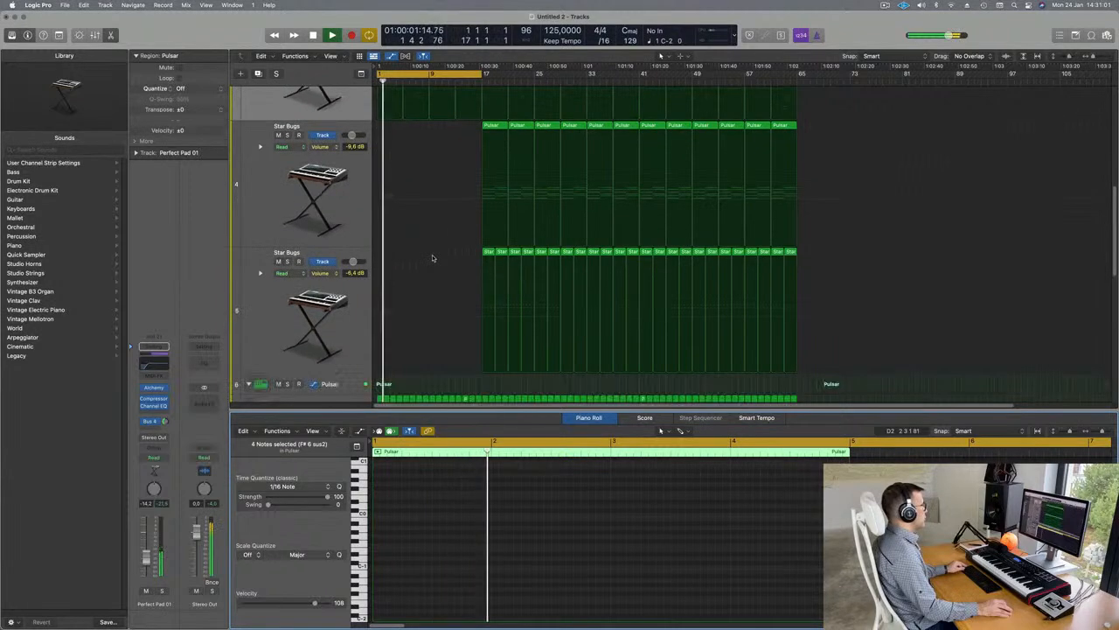
scroll(432, 258, up, 3)
key(Return)
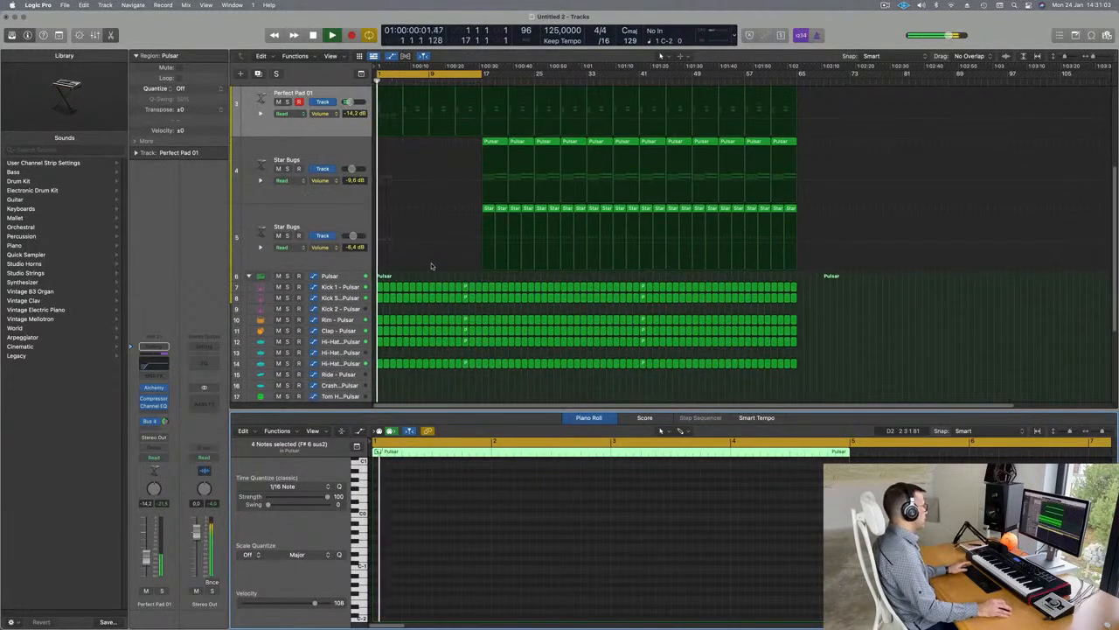
drag(378, 308, 478, 305)
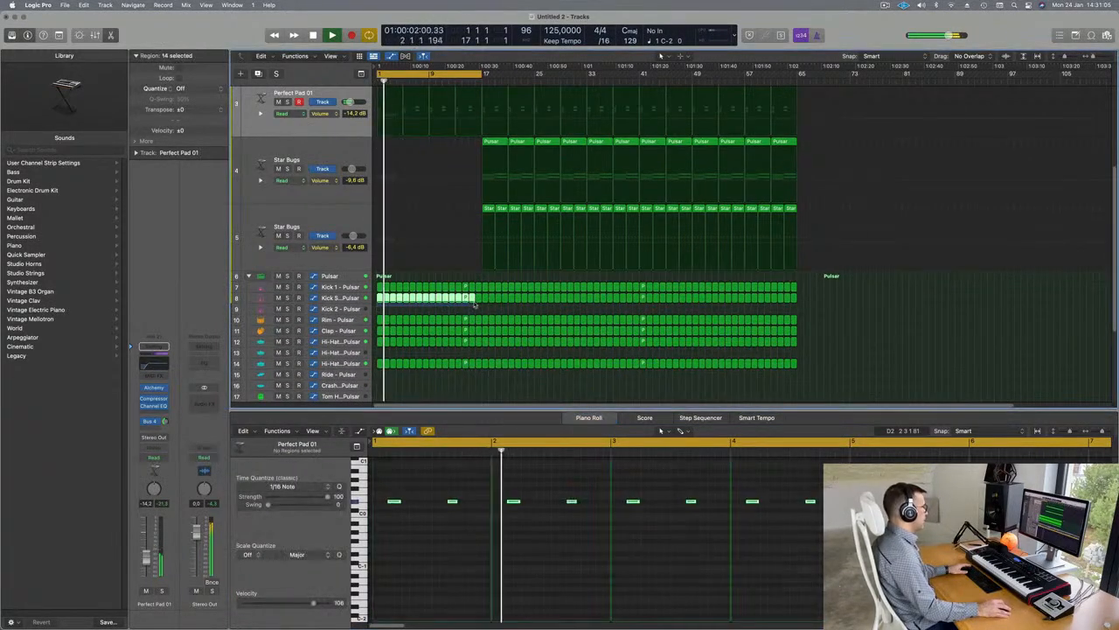
key(Delete)
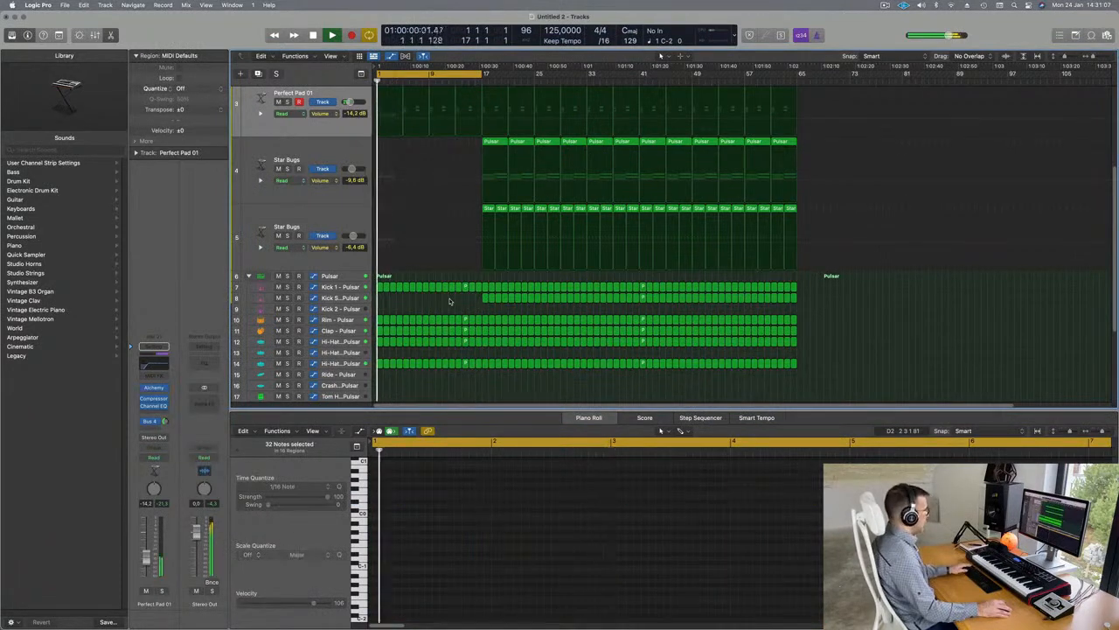
Delete the Rim regions in bars 1 to 16 of the Pulsar drum stack and play from the start
scroll(350, 262, down, 2)
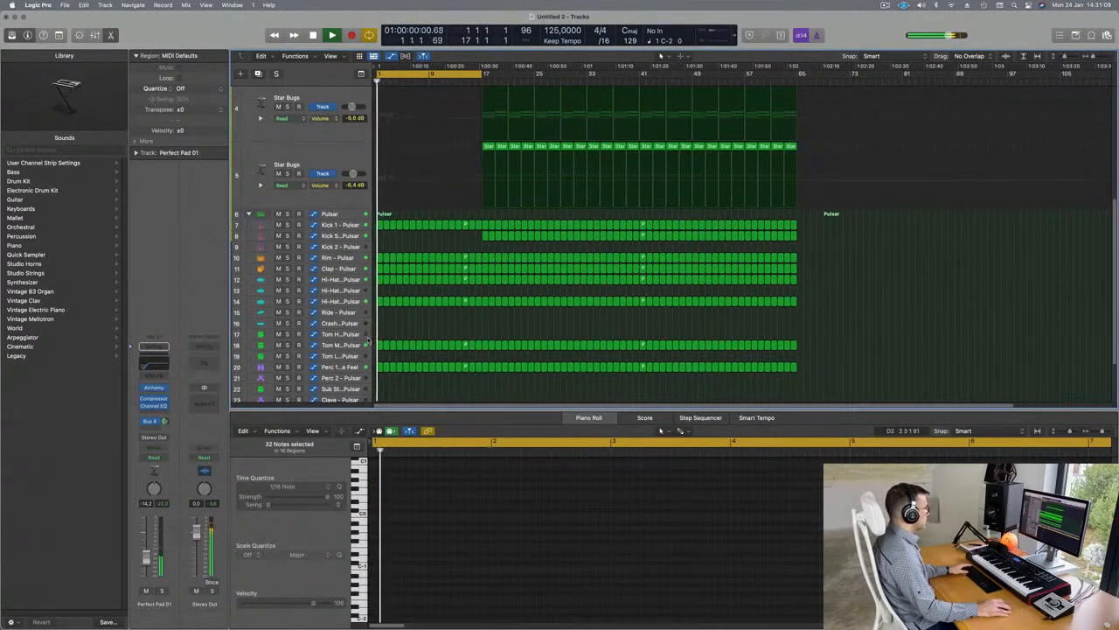
scroll(366, 340, down, 1)
key(space)
key(space)
key(space)
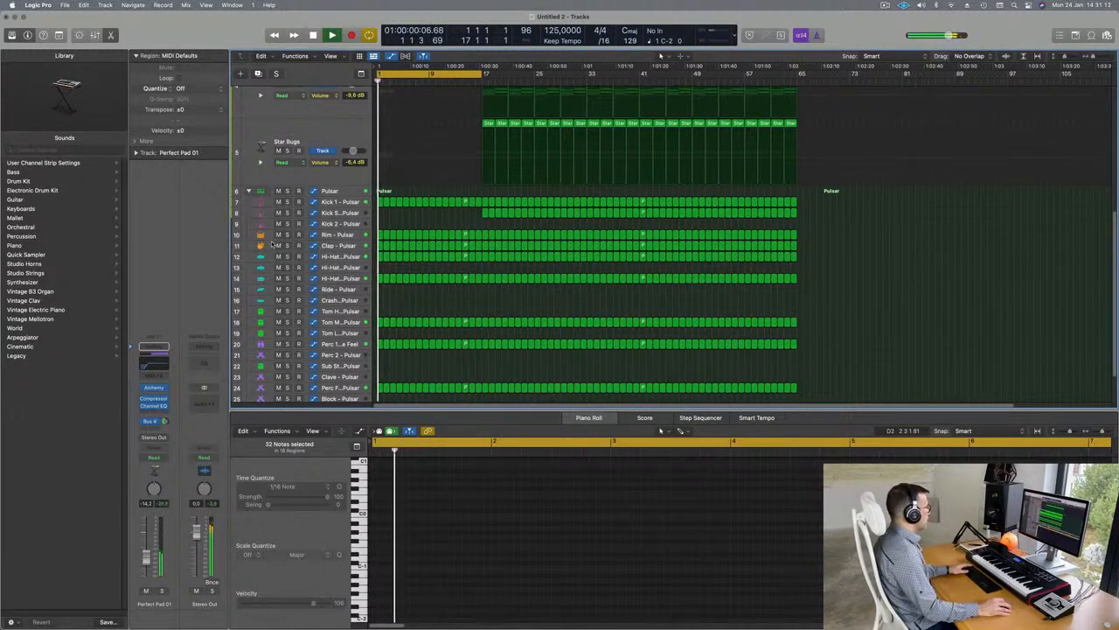
click(379, 234)
key(Delete)
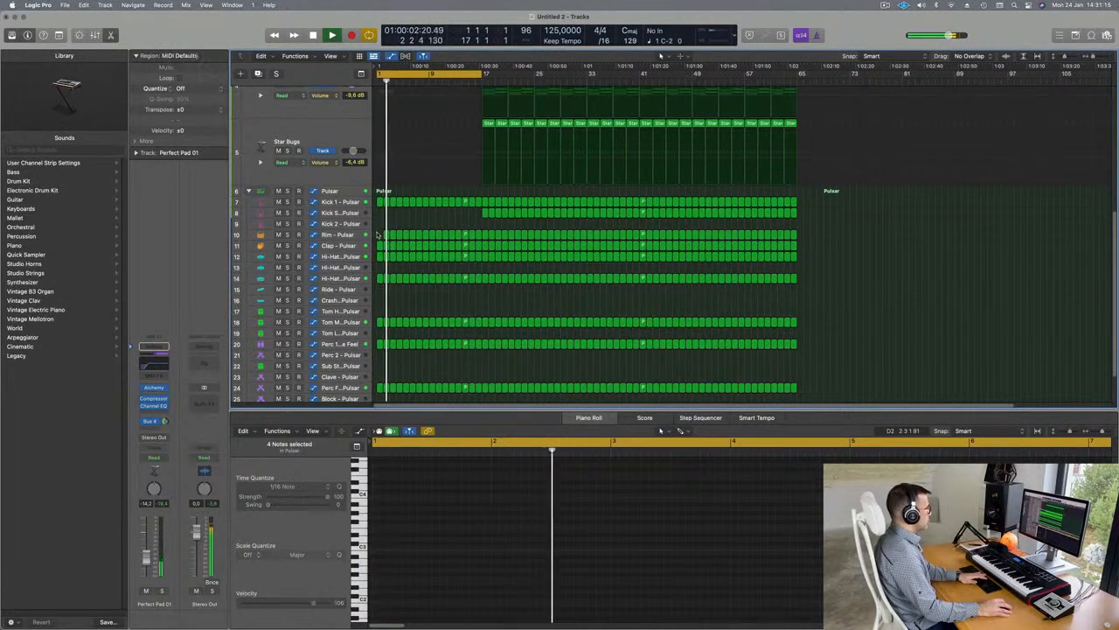
drag(377, 234, 460, 230)
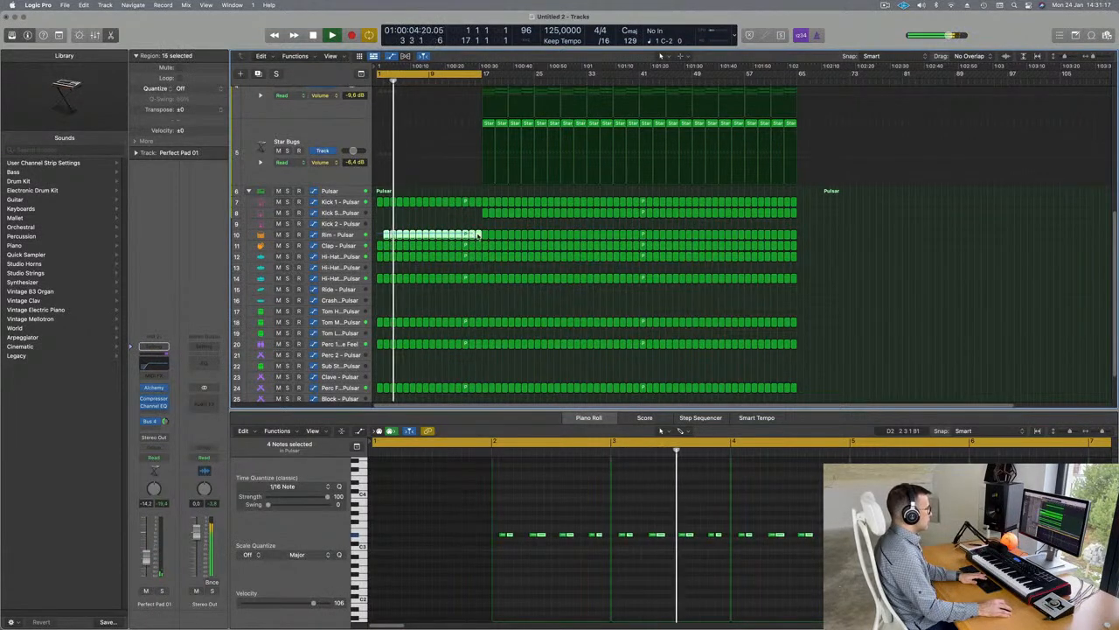
key(Delete)
key(Return)
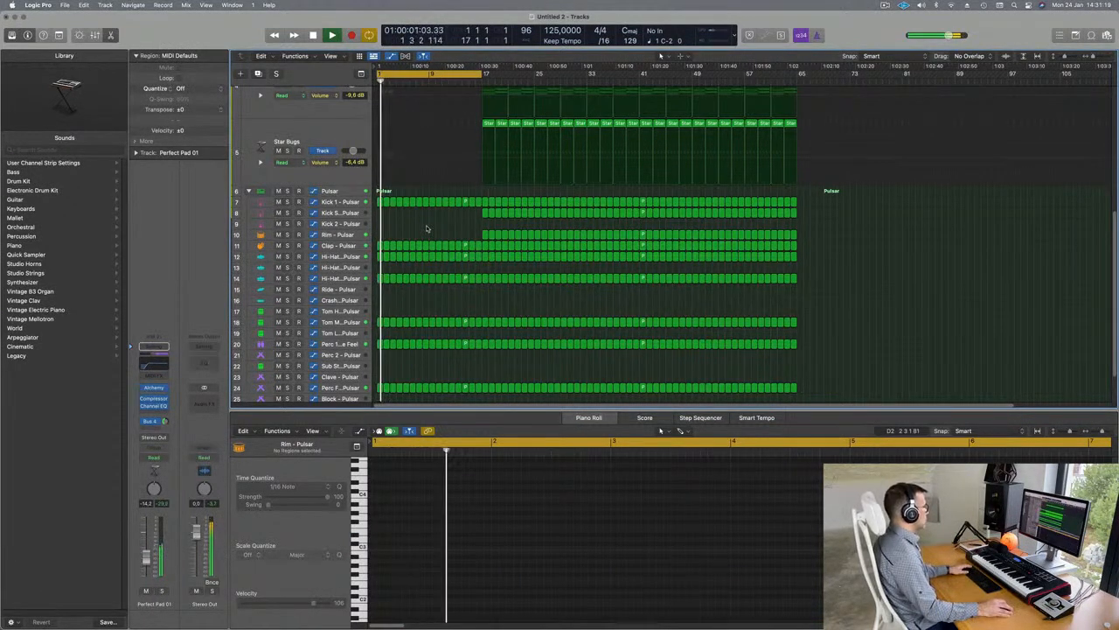
Delete the Clap regions in bars 1 to 16 and briefly solo the hi-hat on track 12 to check it
drag(374, 241, 477, 246)
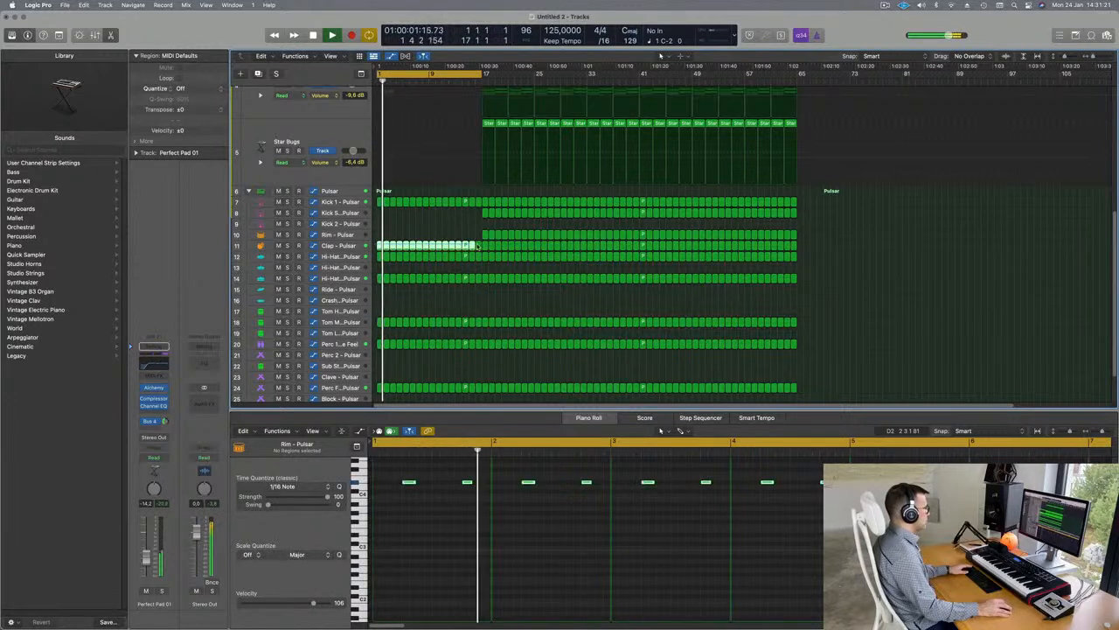
key(Delete)
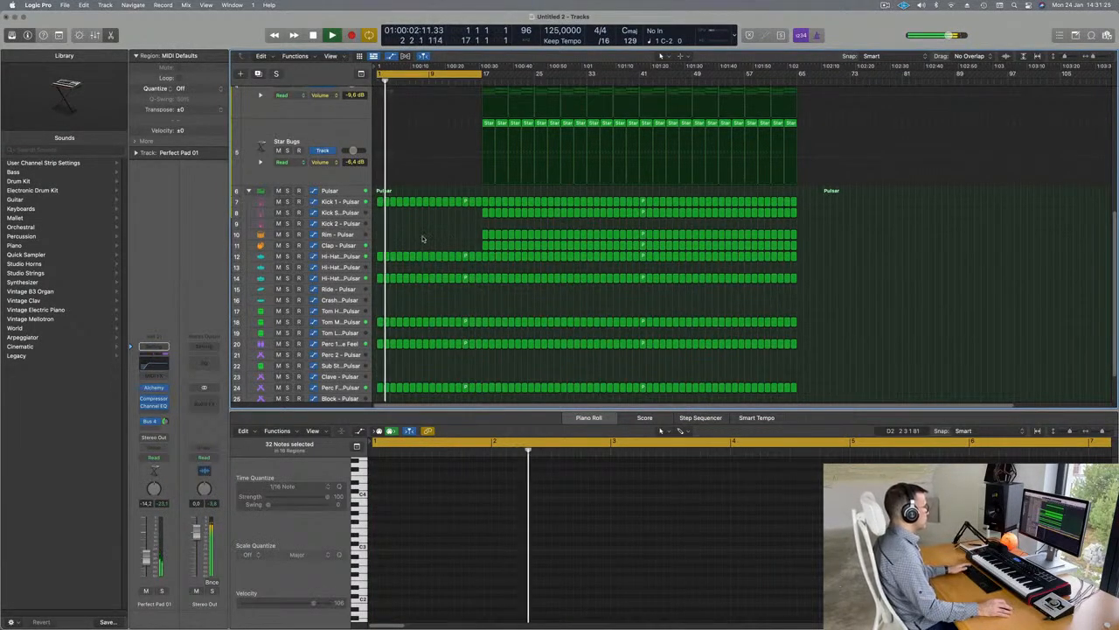
key(Return)
click(286, 258)
click(286, 258)
key(Return)
Delete the Tom Mid, Perc 1 and Perc FX regions in bars 1 to 16 of the Pulsar drum stack
scroll(376, 300, down, 1)
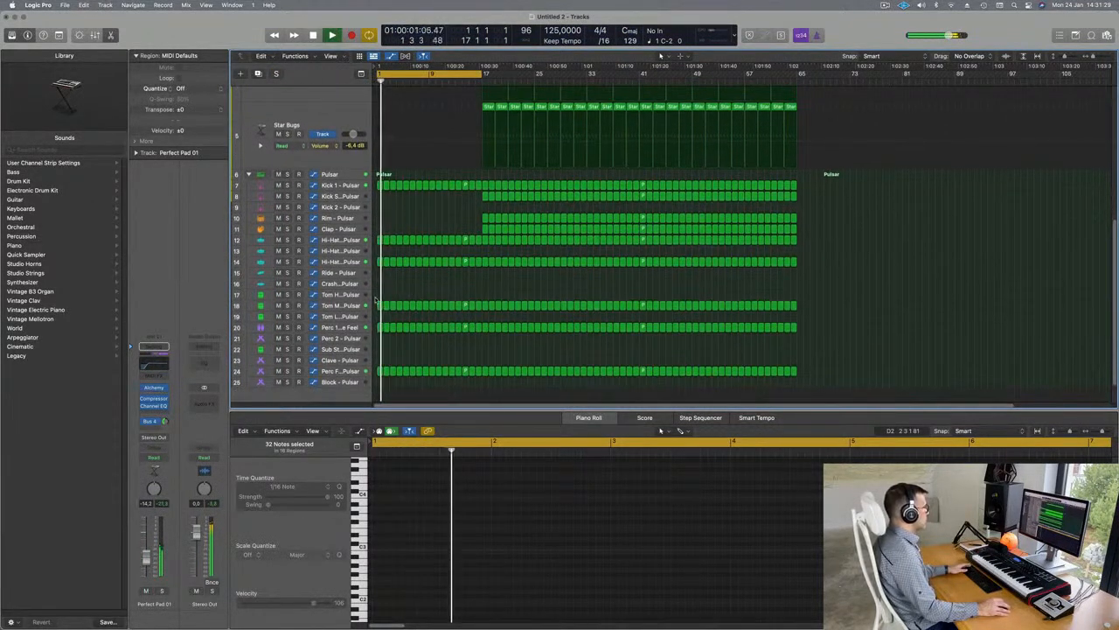
drag(376, 300, 479, 337)
key(Delete)
key(Return)
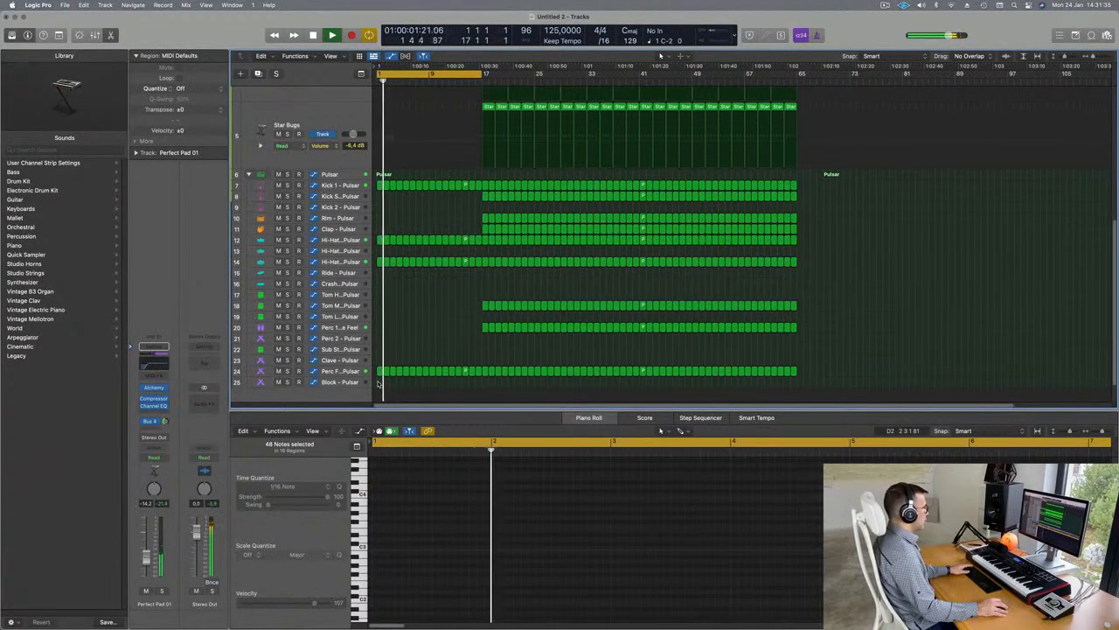
drag(378, 383, 479, 373)
key(Delete)
Select the main Pulsar drum stack track and listen to the intro from the start
scroll(453, 364, up, 5)
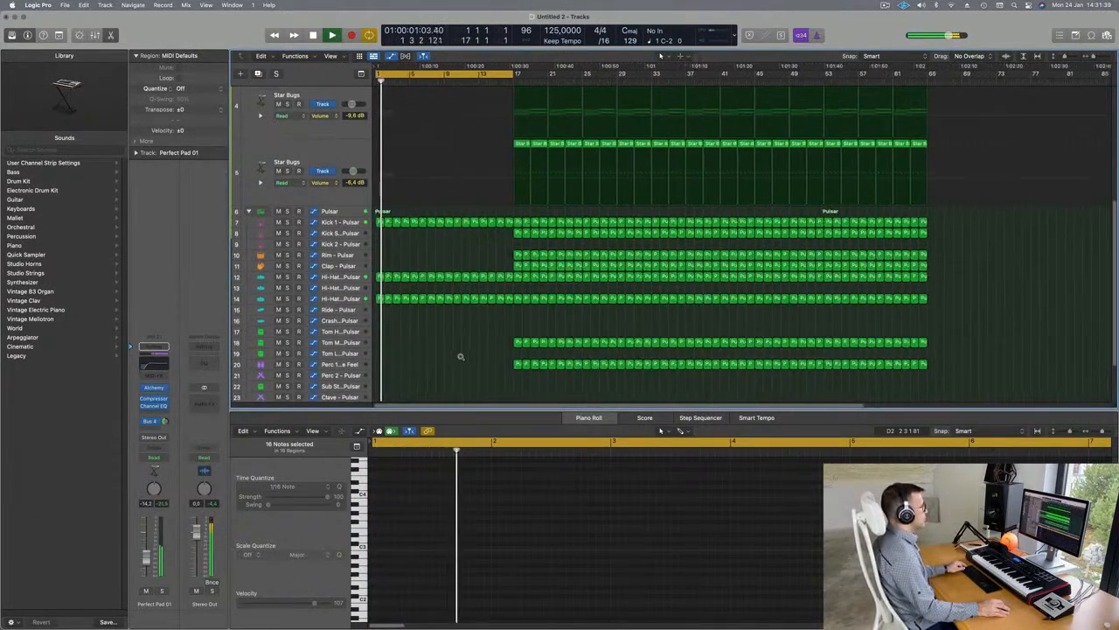
scroll(463, 320, up, 5)
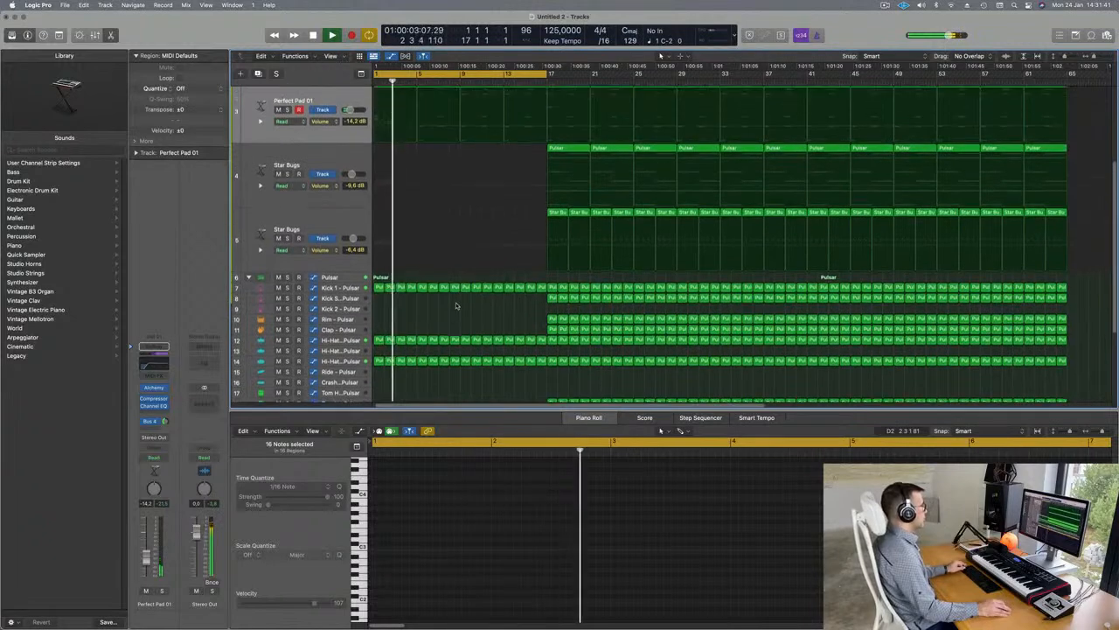
scroll(388, 286, down, 2)
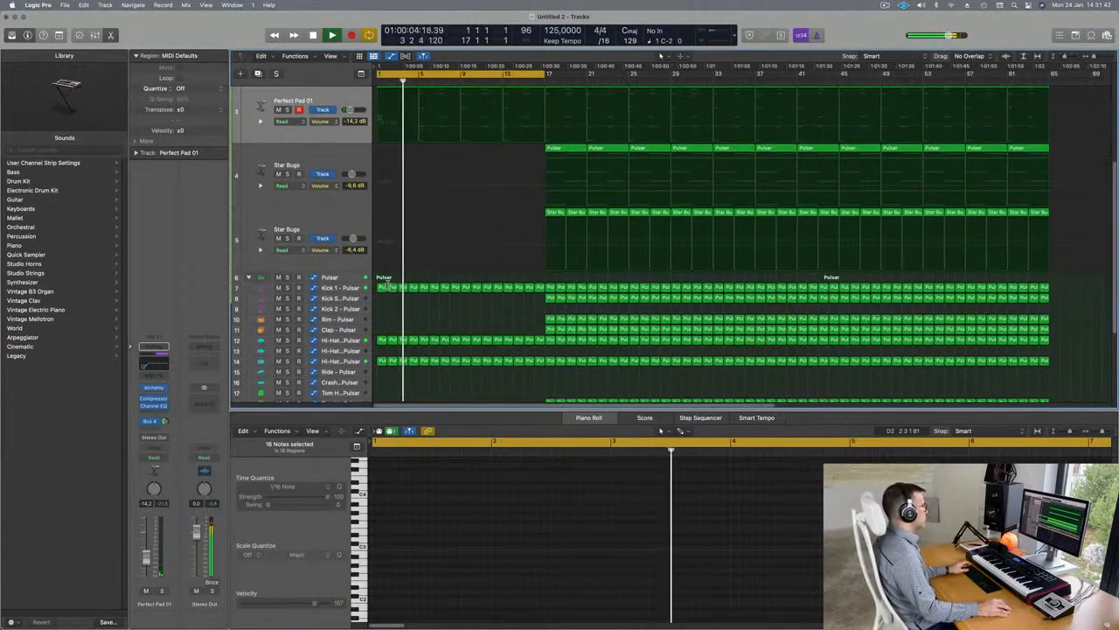
click(329, 278)
key(space)
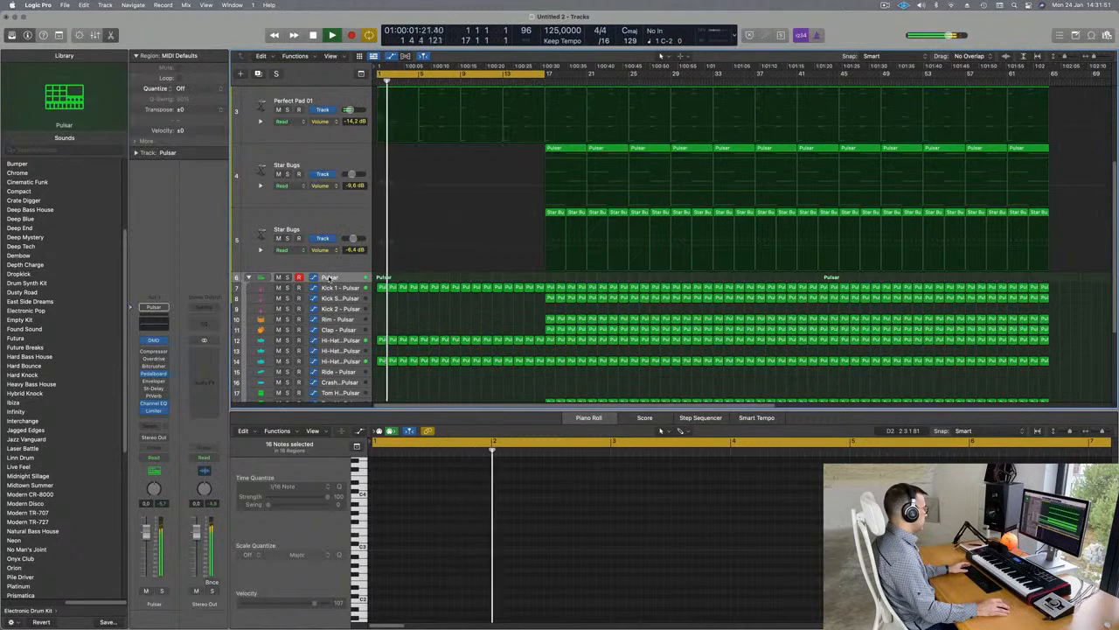
click(249, 278)
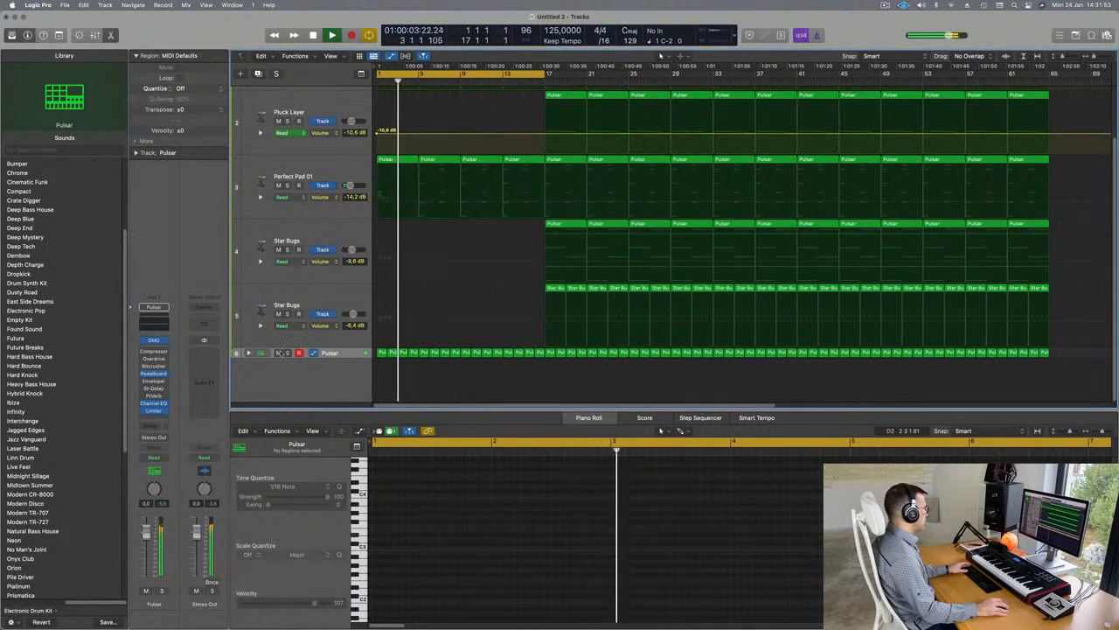
click(249, 352)
scroll(307, 341, down, 3)
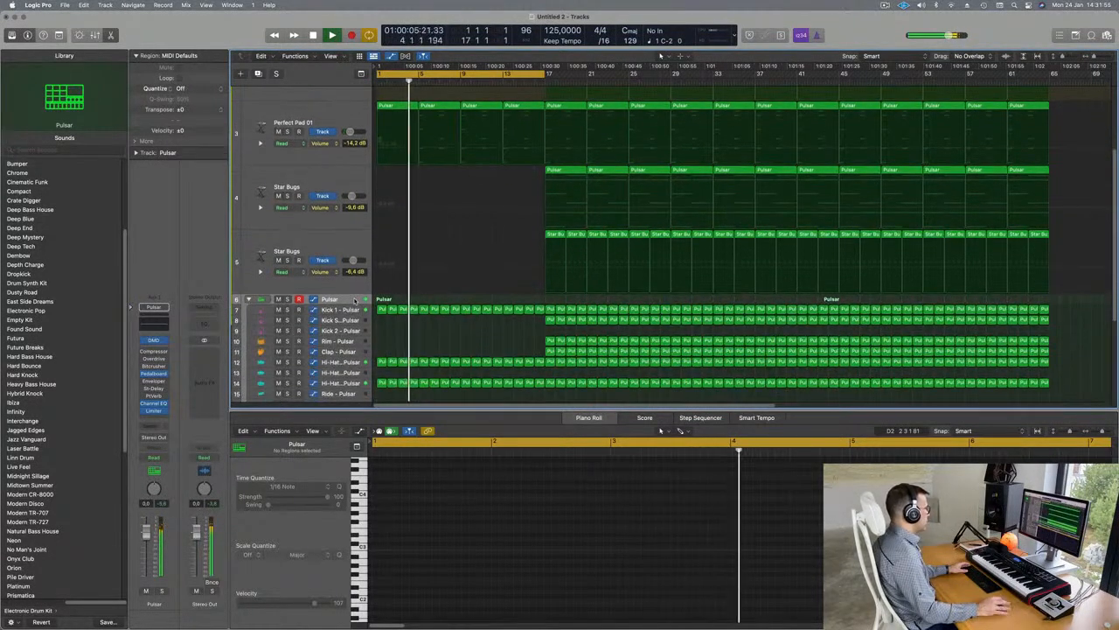
key(Return)
key(space)
key(space)
Open the Drum Machine Designer of the Pulsar stack and audition its Lo Cut Filter during playback
click(154, 340)
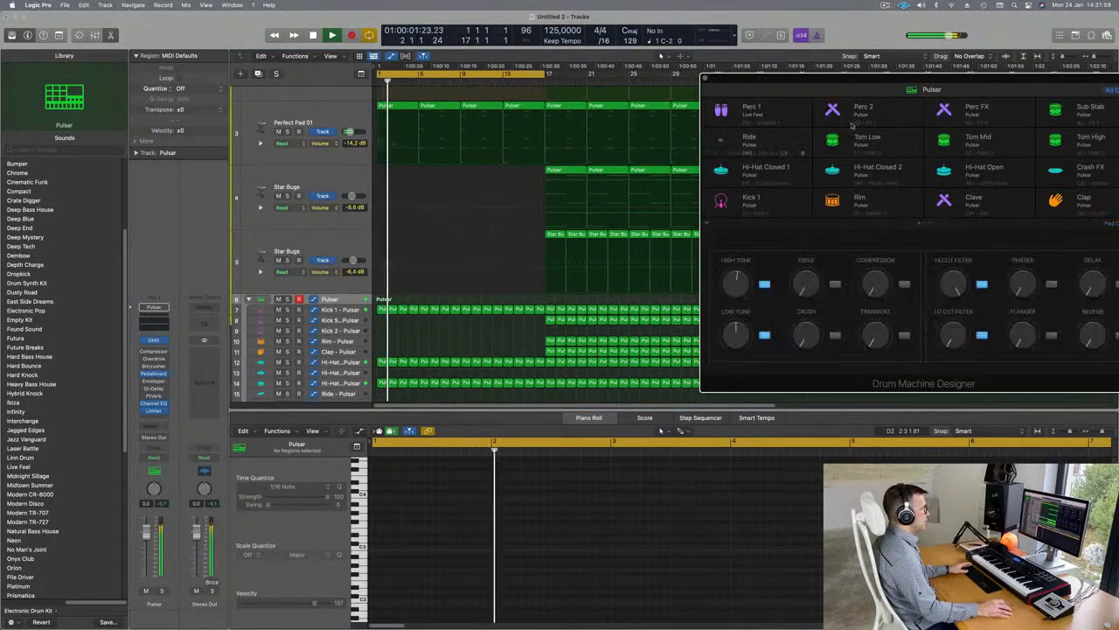
drag(956, 81, 843, 79)
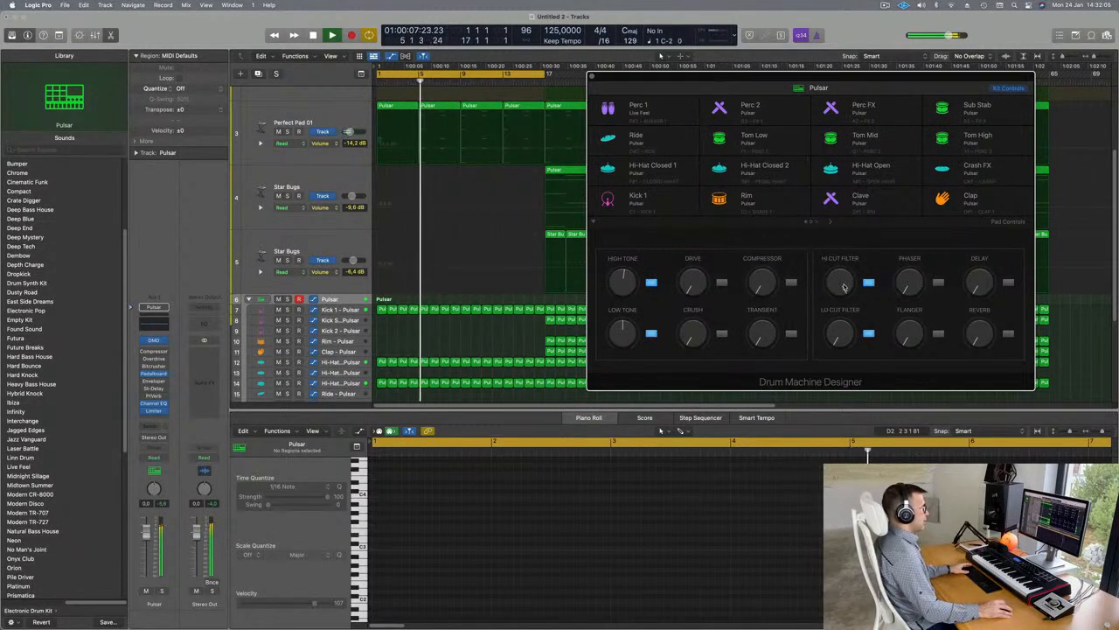
drag(840, 336, 840, 271)
drag(838, 333, 842, 348)
drag(859, 77, 822, 78)
key(space)
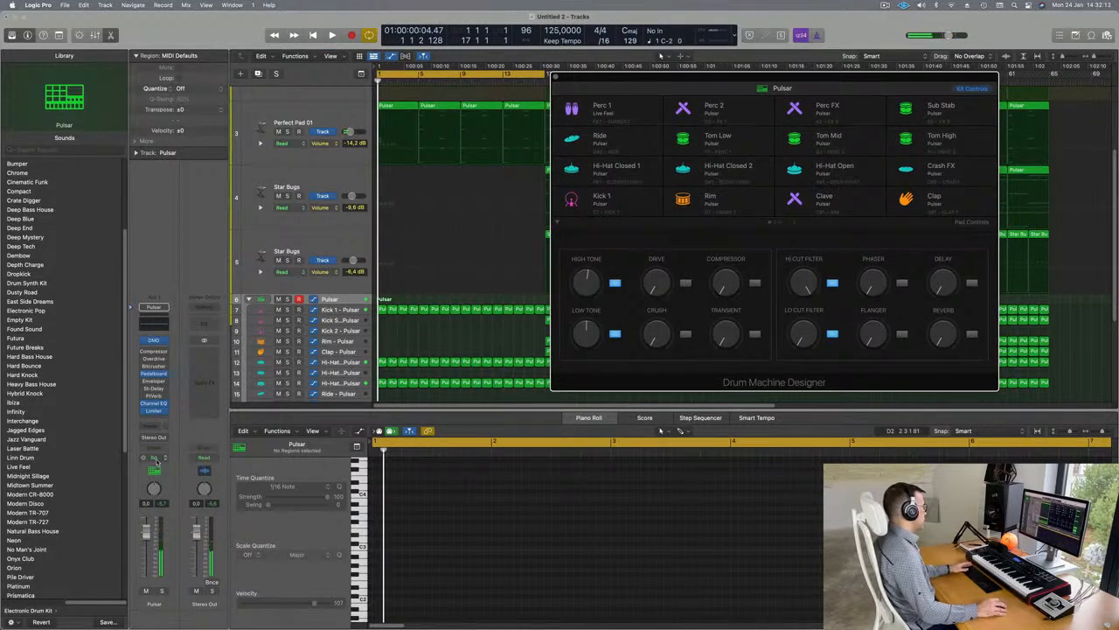
Set the Pulsar stack's automation mode to Touch, record a Lo Cut Filter rise to about 376 Hz and close the plug-in window
click(163, 459)
click(163, 469)
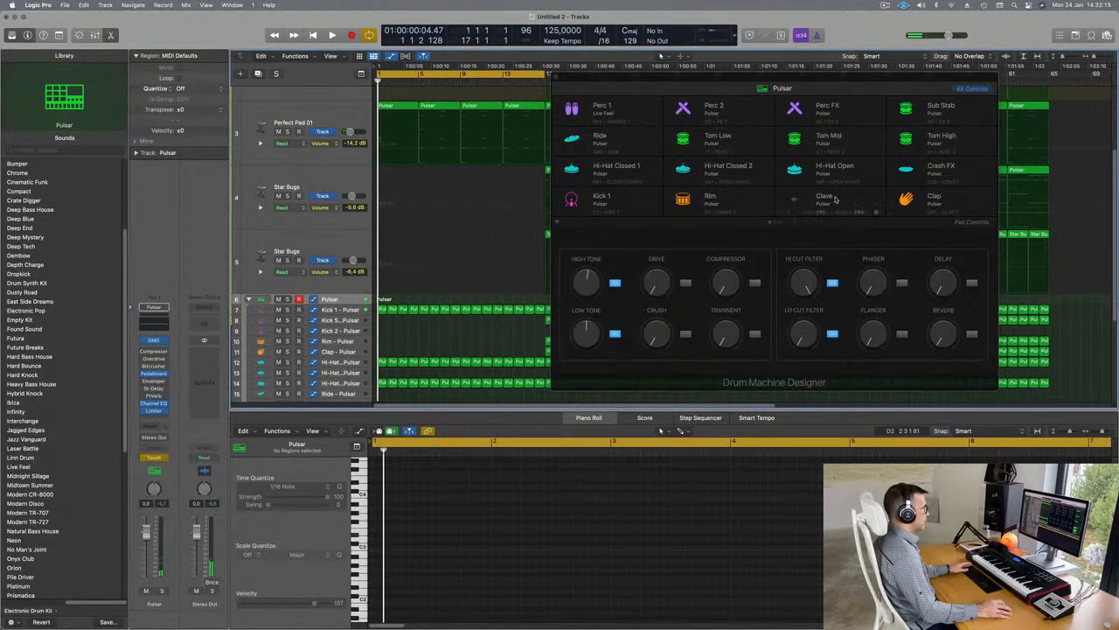
drag(807, 343, 809, 297)
key(space)
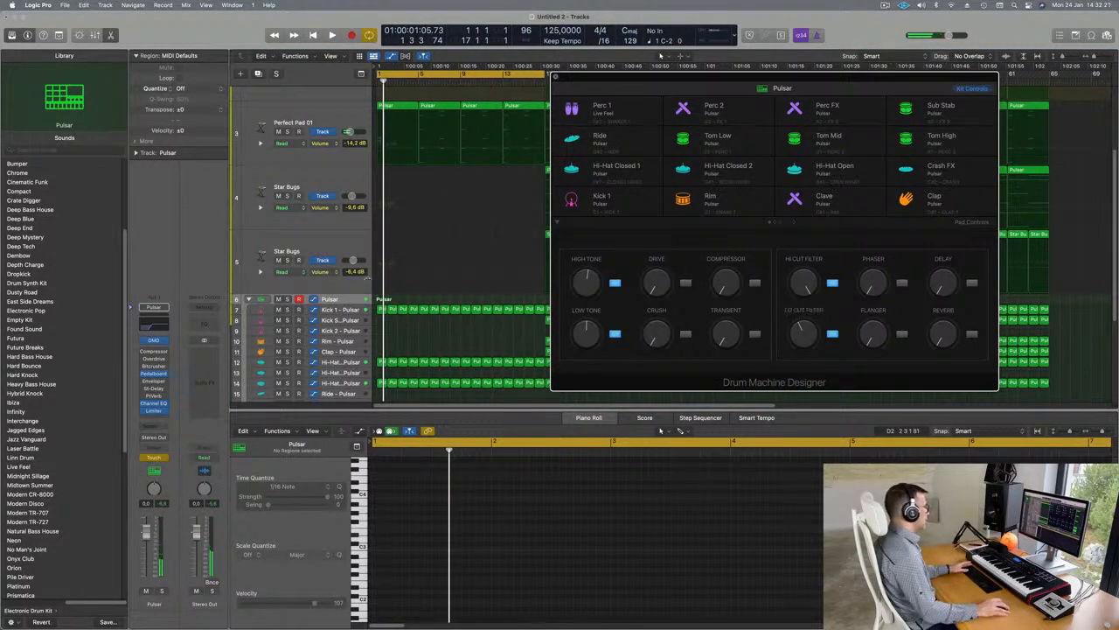
key(super+w)
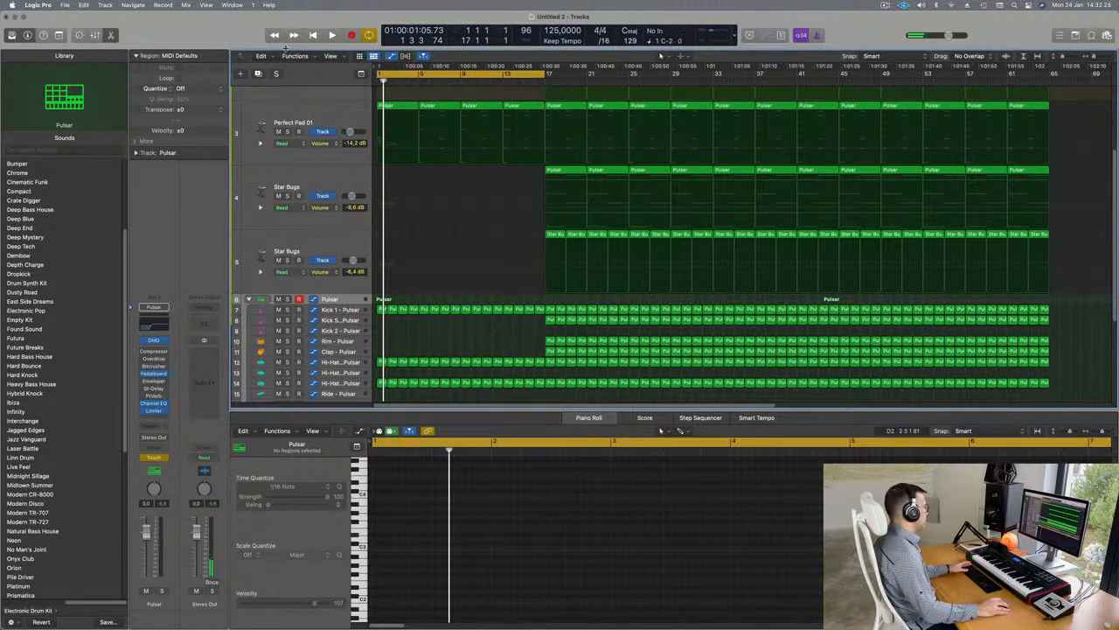
Enlarge the Pulsar track with Track Zoom and reduce the recorded Low Cut Filter automation to a constant 180 Hz from bar 1
key(ctrl+alt+super+t)
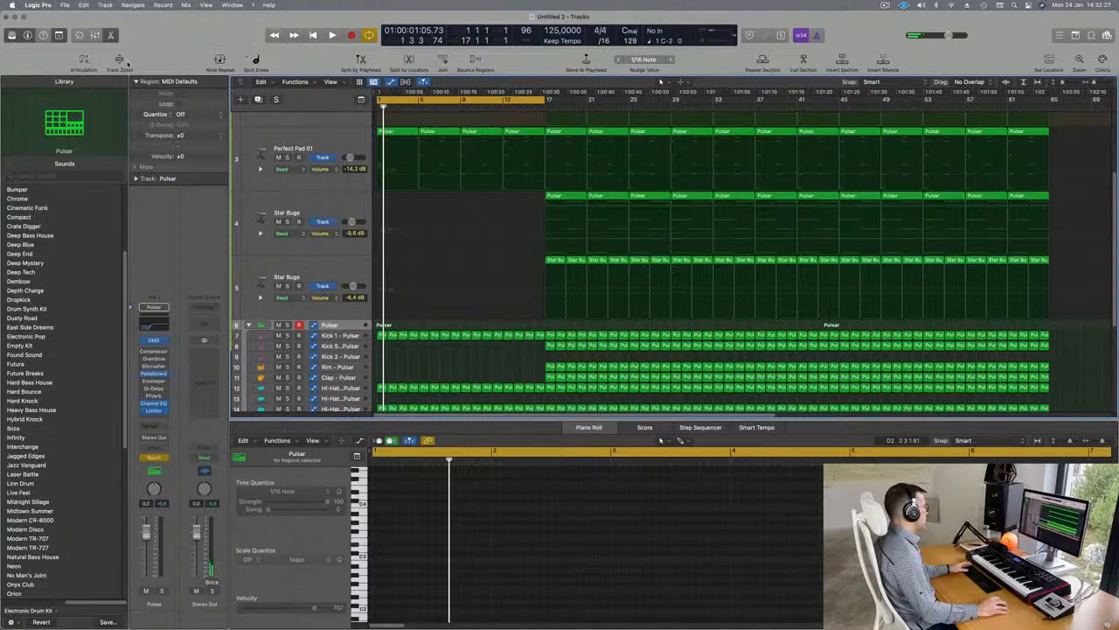
click(120, 60)
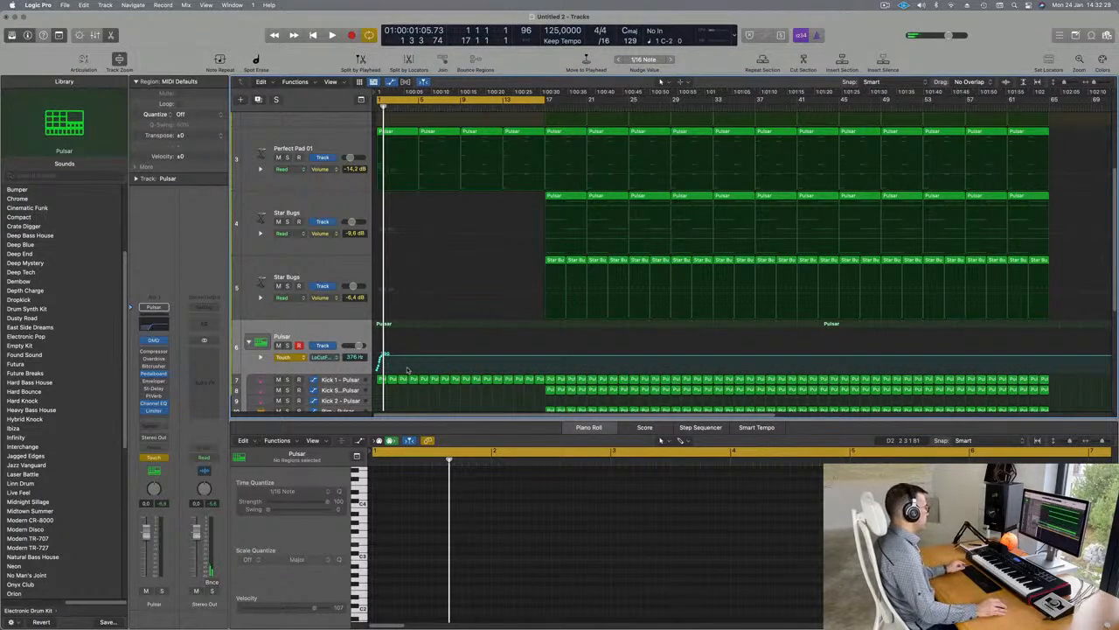
scroll(411, 365, up, 3)
drag(384, 354, 378, 357)
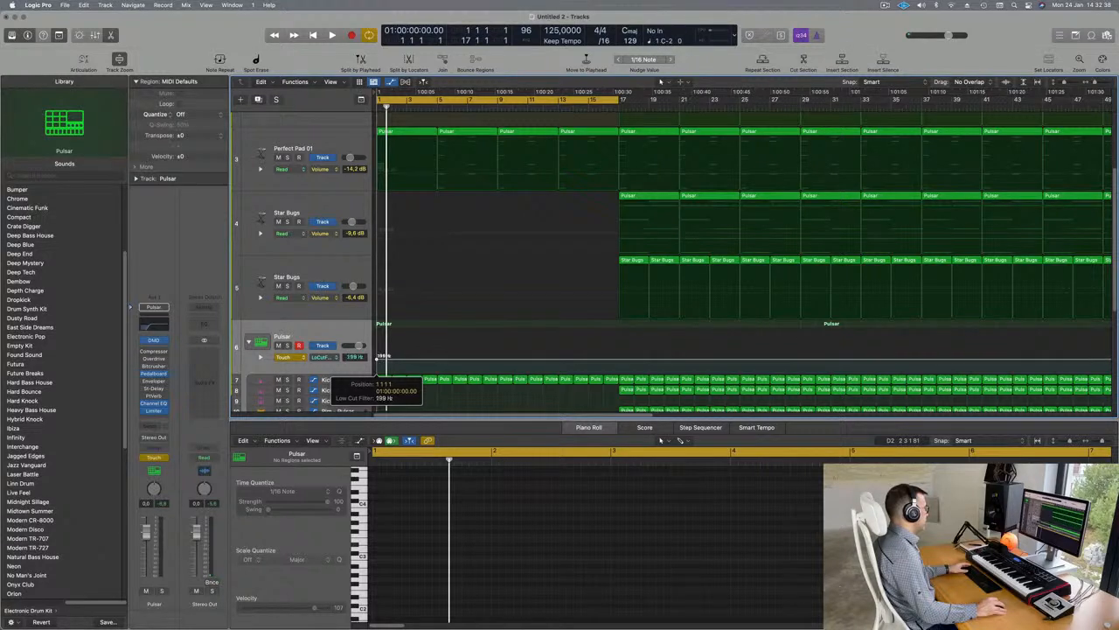
Play the filtered drums from the start and set the Pulsar stack's automation mode to Read
key(space)
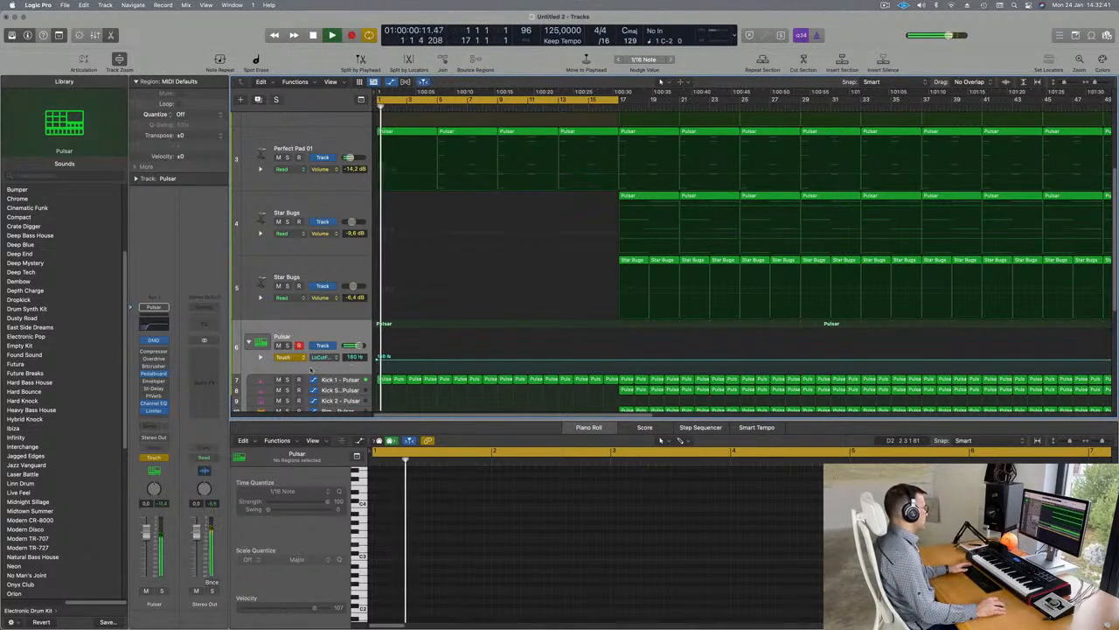
click(287, 360)
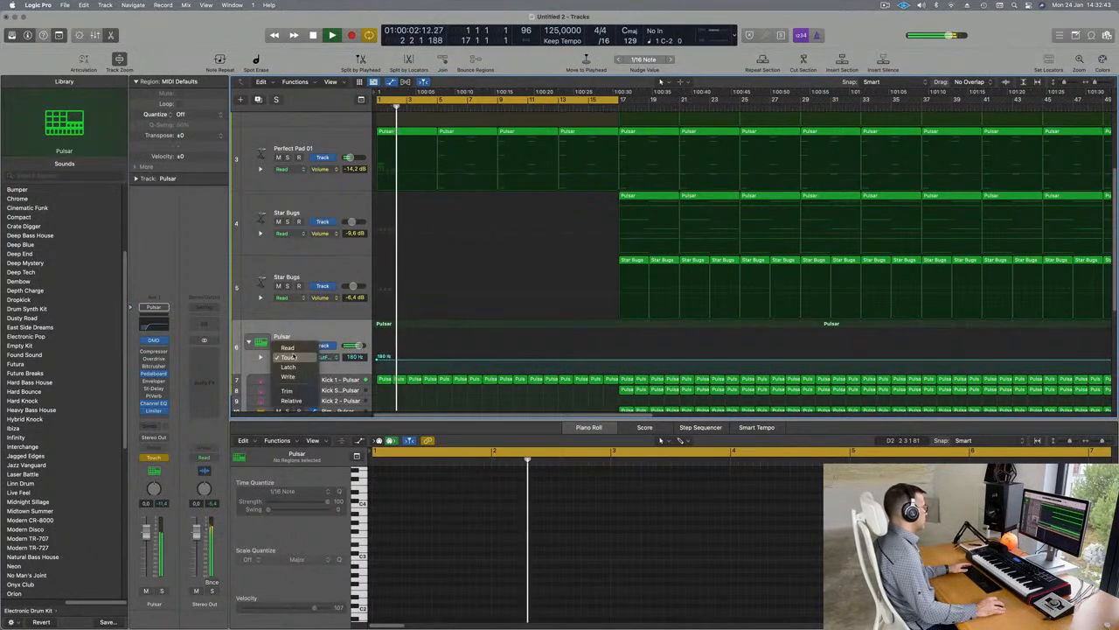
click(348, 322)
Delete the notes in bars 3 and 4 from the first 80s Synth Pop Bass region
scroll(429, 207, up, 5)
key(Return)
click(409, 140)
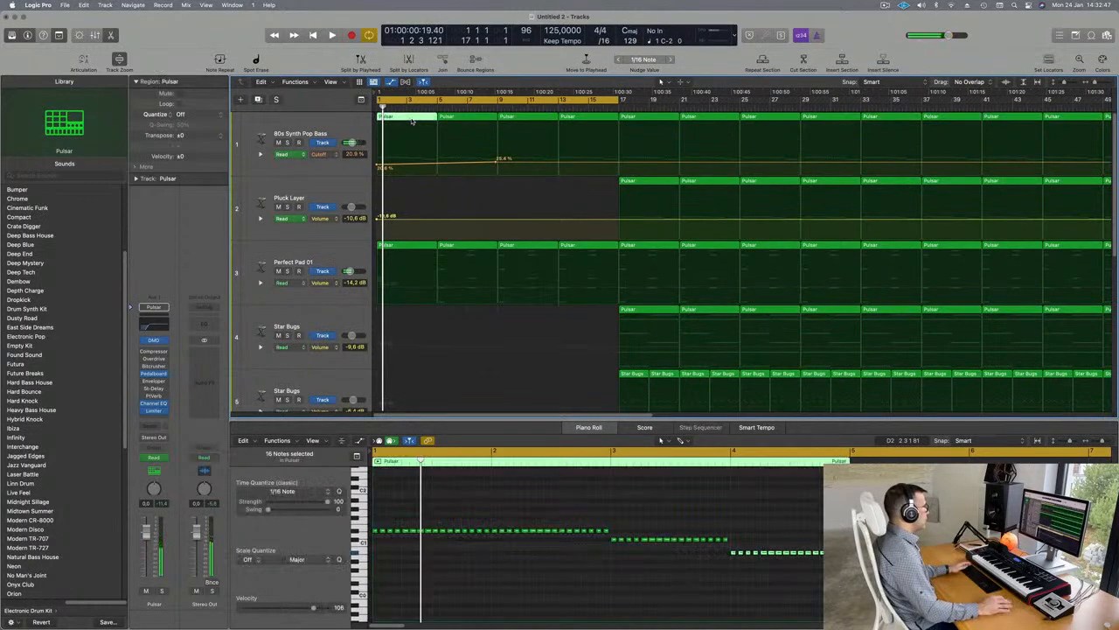
scroll(676, 554, down, 1)
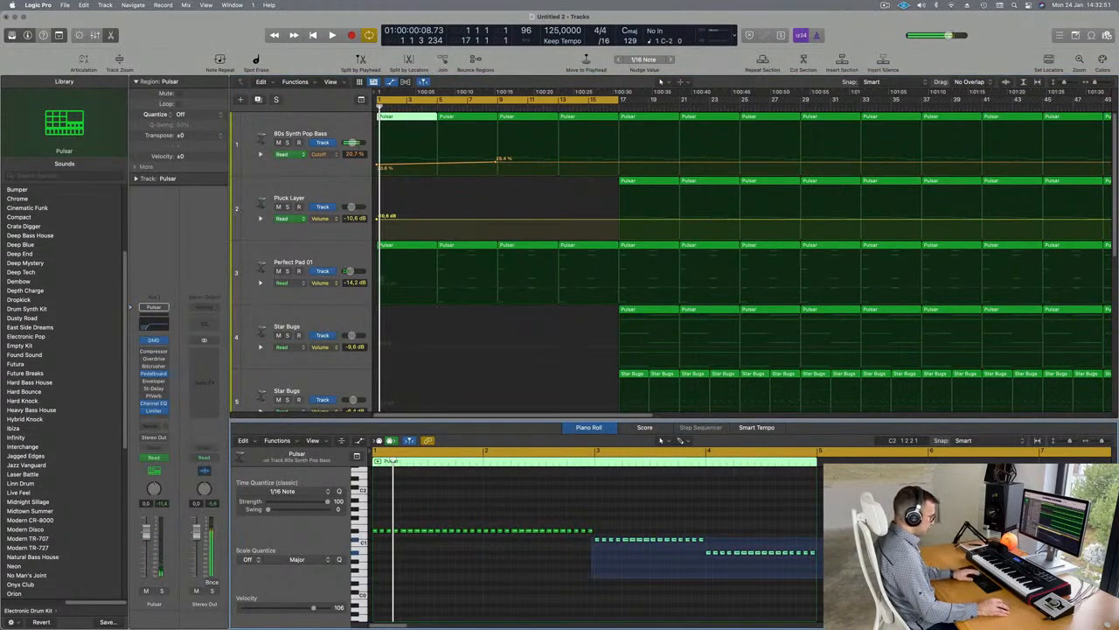
key(Delete)
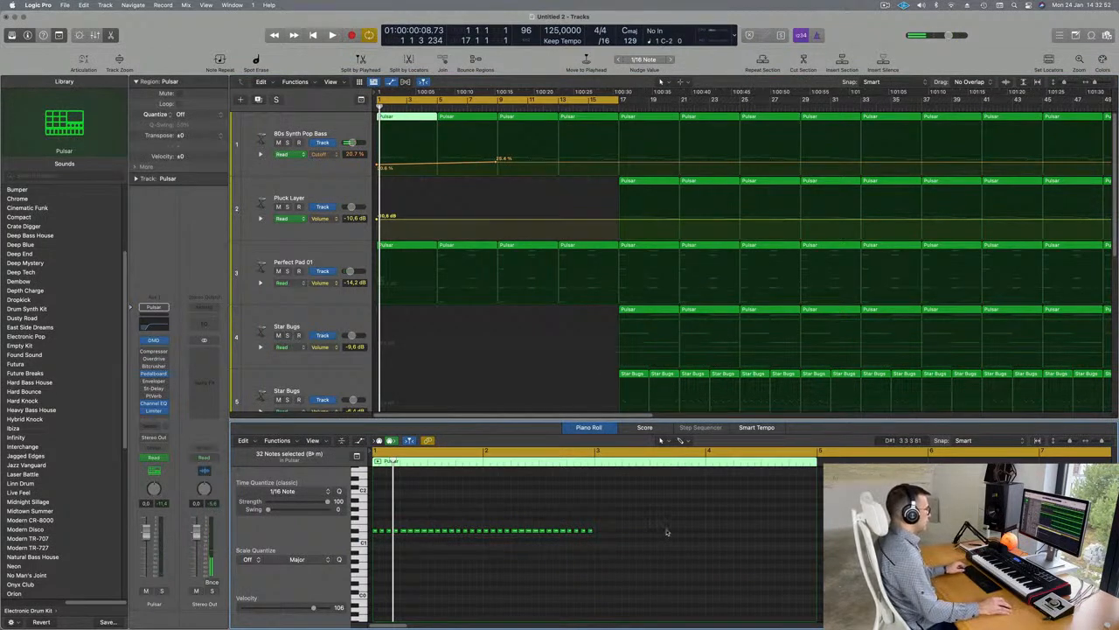
Split the first bass region at bar 3, replace its second half with a copy of the first two bars and play
click(406, 119)
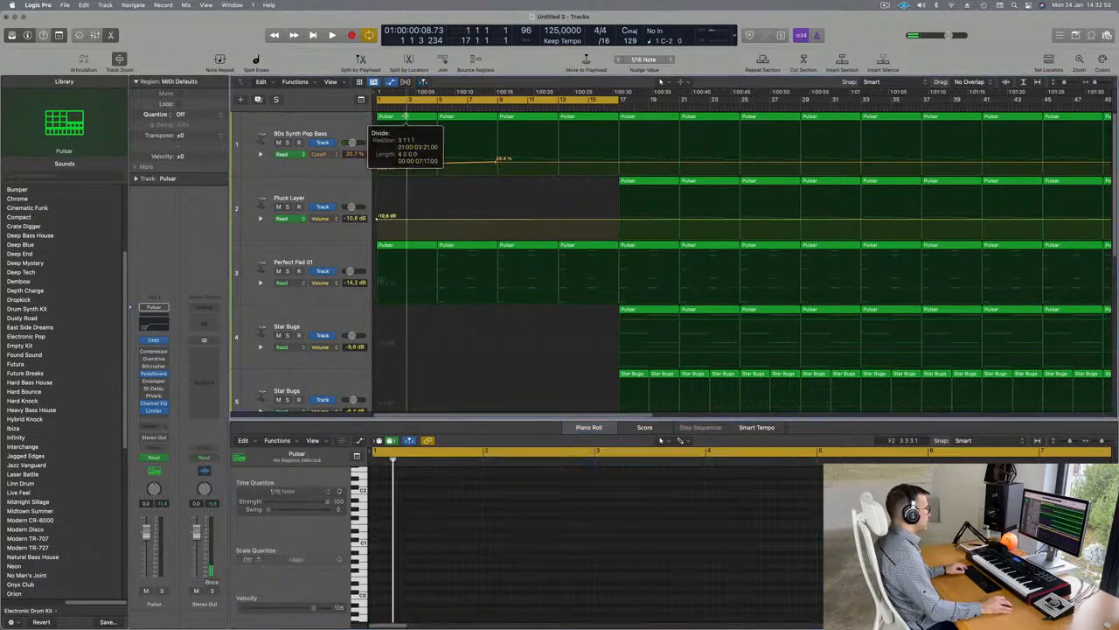
key(Delete)
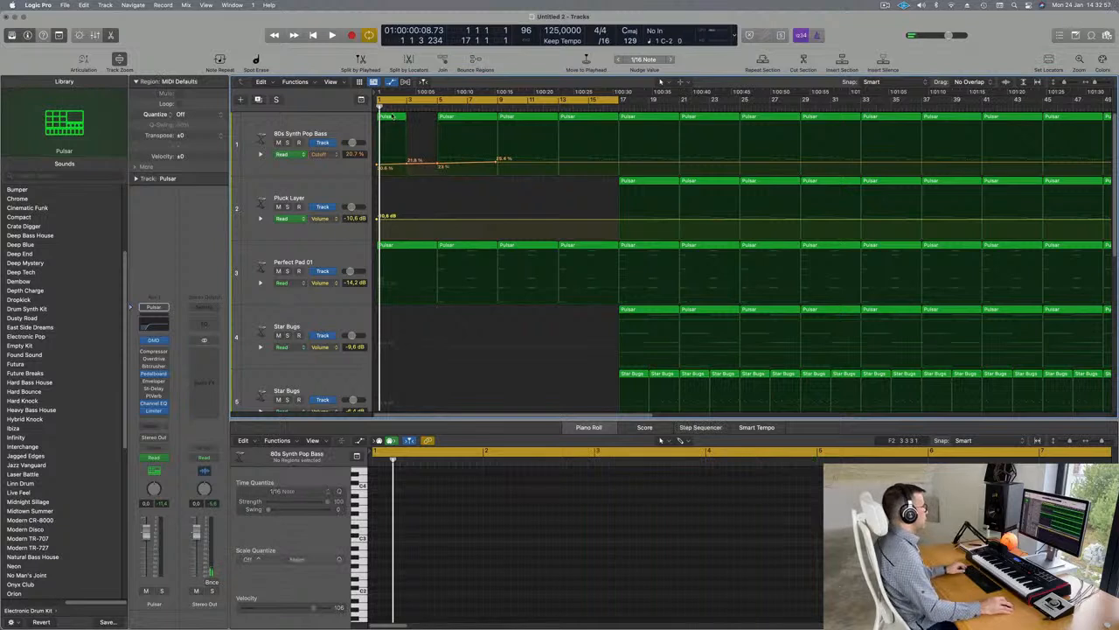
click(393, 121)
drag(390, 123, 421, 123)
key(space)
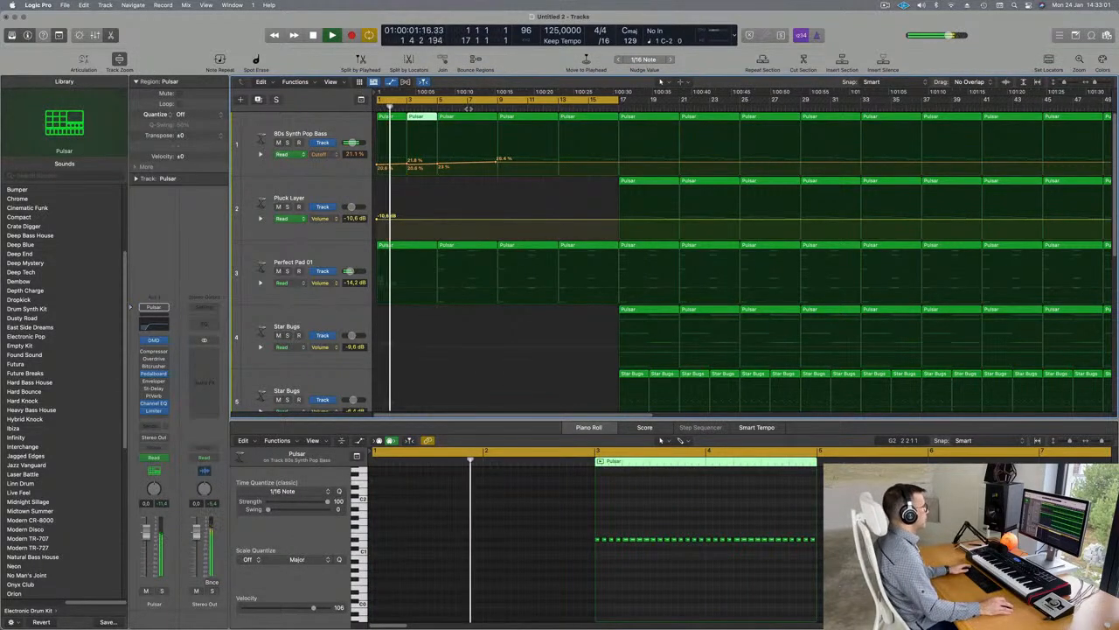
Delete the 80s Synth Pop Bass regions starting at bars 5 and 9
click(469, 122)
key(Delete)
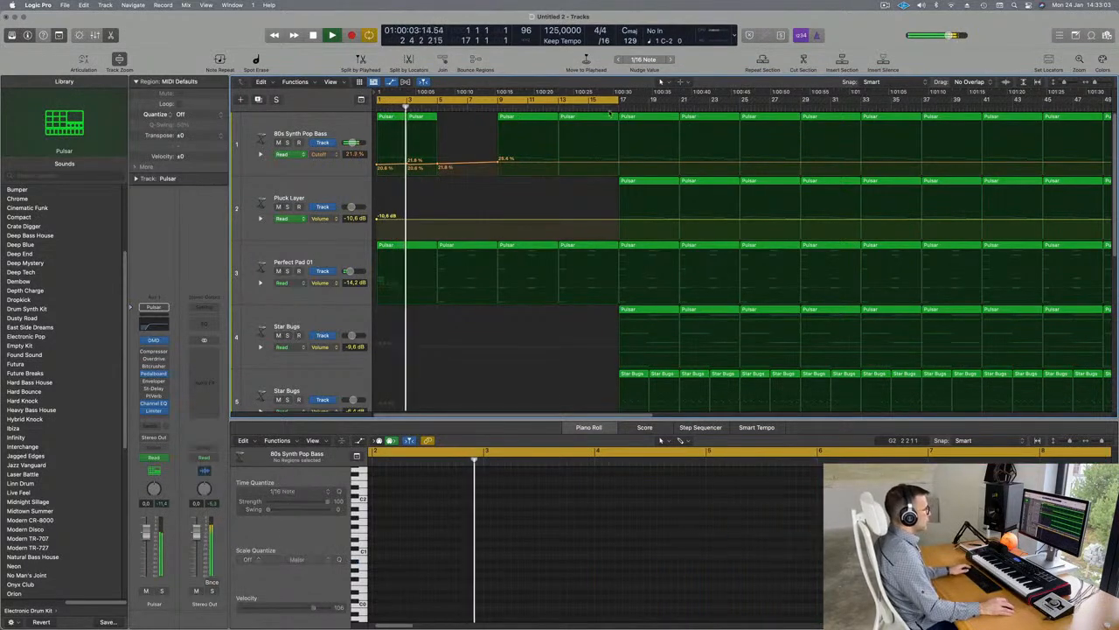
drag(600, 112, 616, 111)
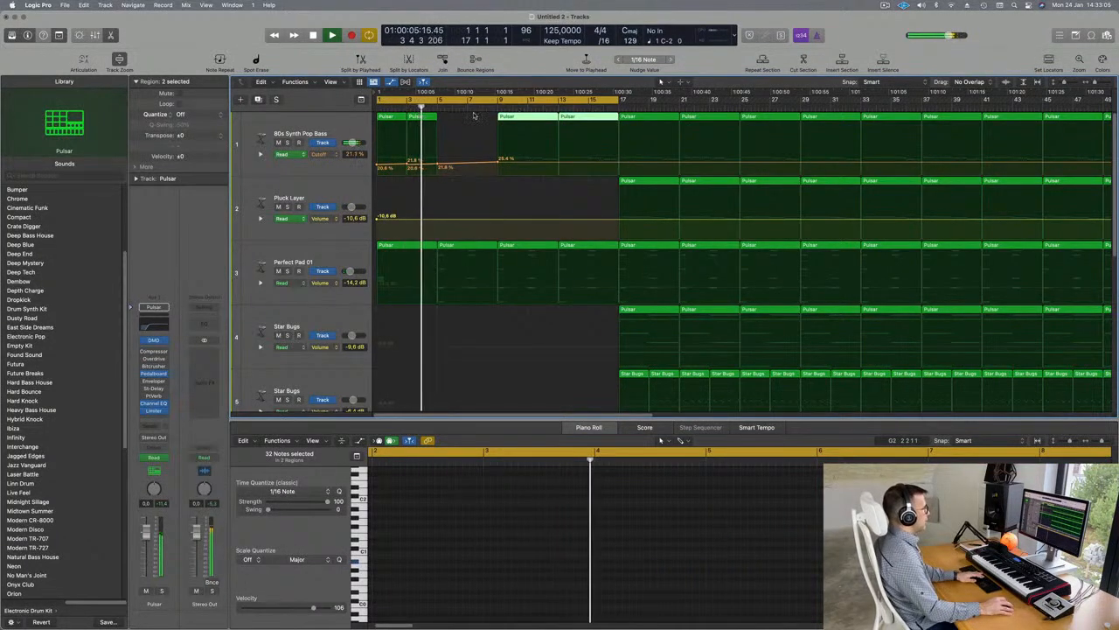
click(521, 117)
key(Delete)
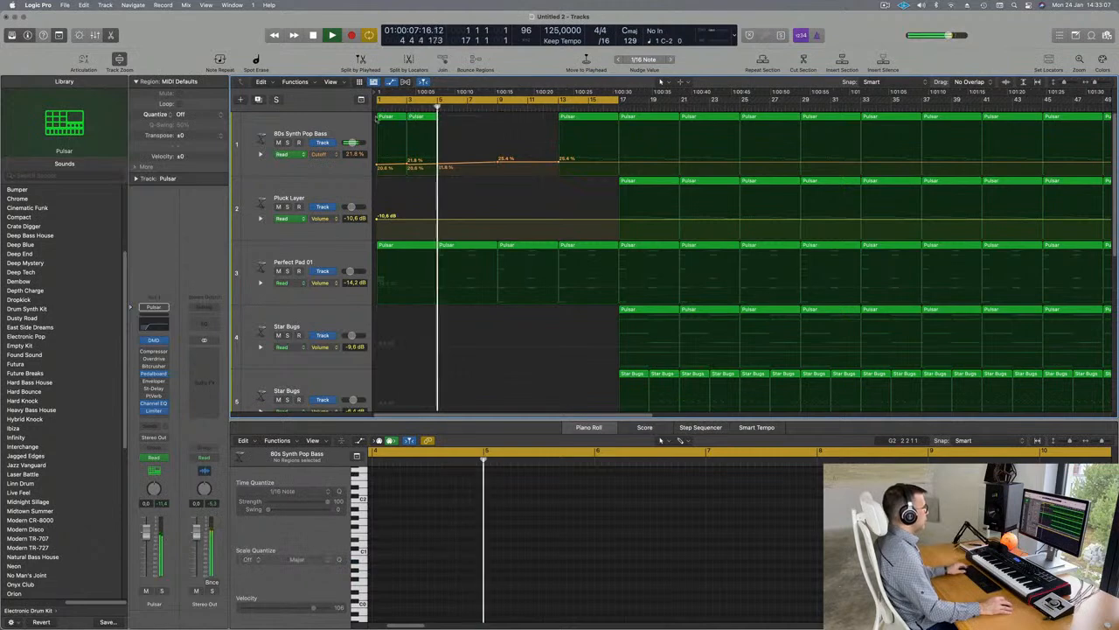
Repeat the first two 80s Synth Pop Bass regions until the gap up to bar 13 is filled, then play from the start
drag(497, 117, 374, 118)
key(space)
key(super+r)
key(super+r)
key(super+r)
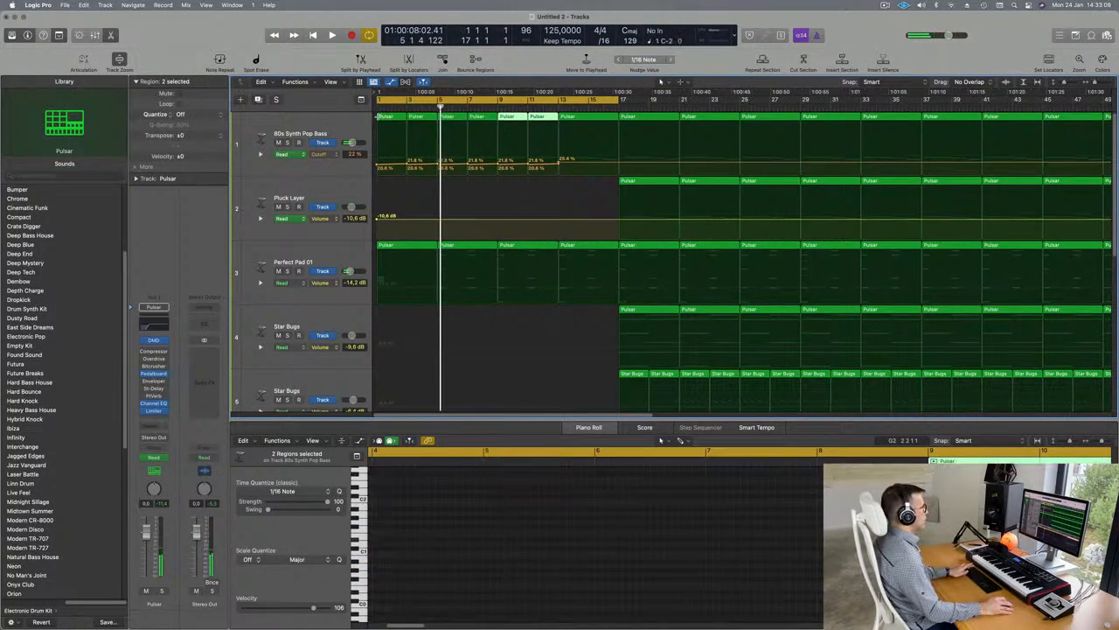
key(super+z)
key(space)
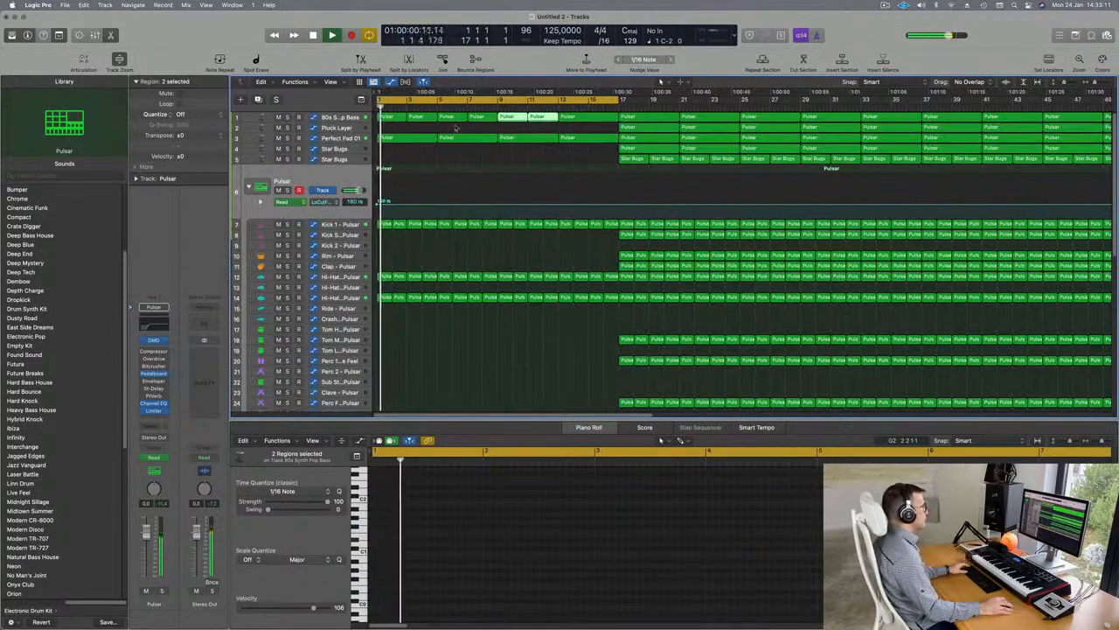
Redraw the 80s Synth Pop Bass cutoff automation as a rise to 19.7% at bar 5 followed by a drop to 14.1%
click(340, 117)
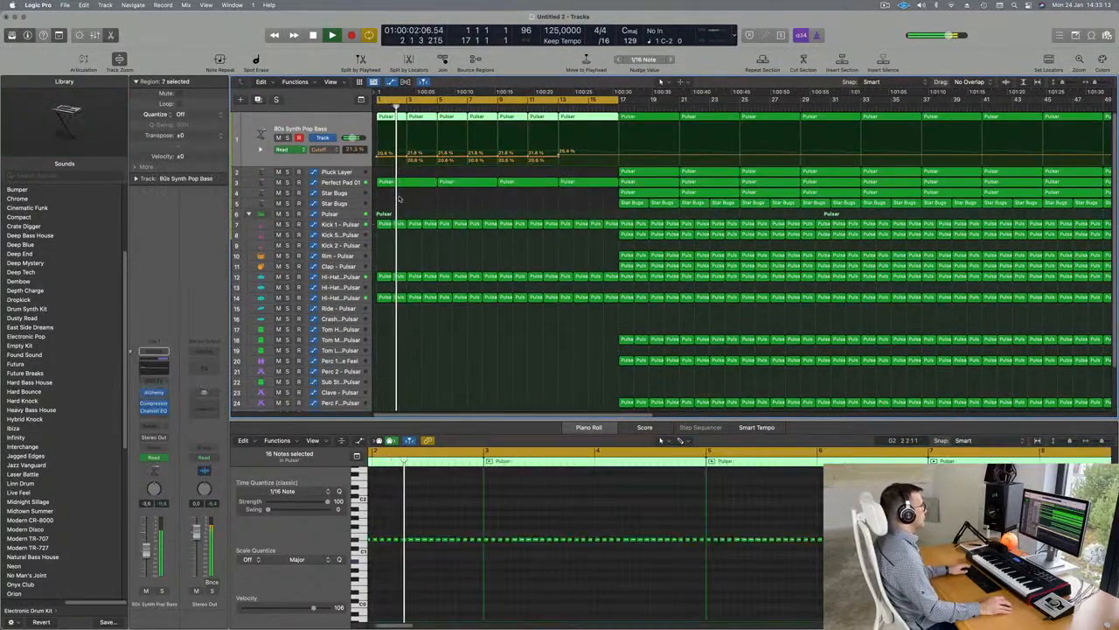
key(space)
click(560, 206)
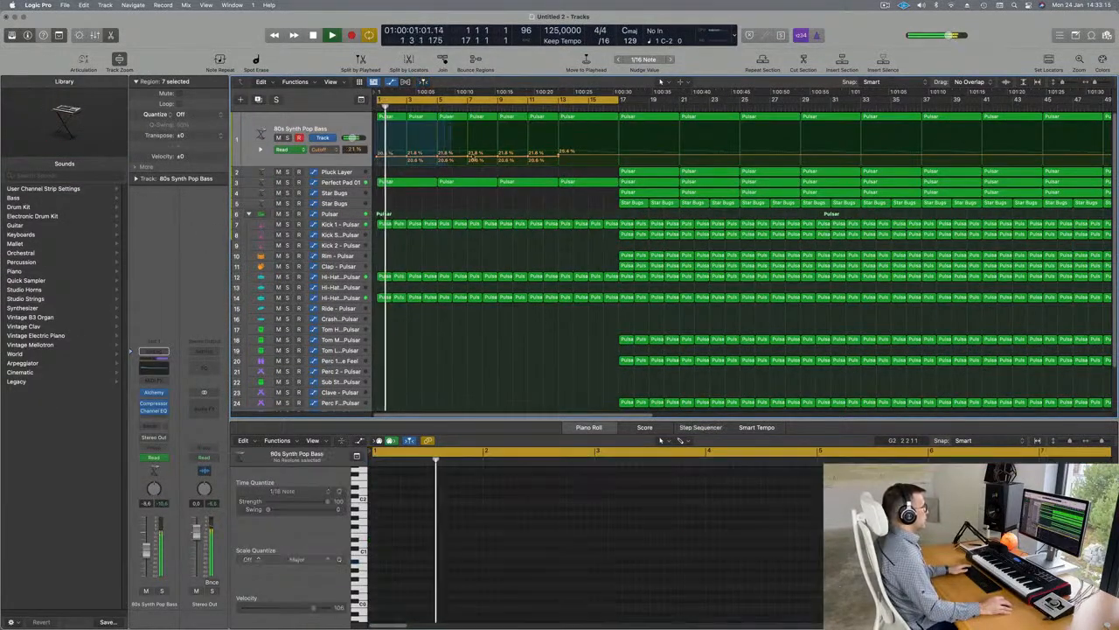
mouse_move(560, 158)
mouse_down()
mouse_move(371, 158)
mouse_move(437, 158)
mouse_move(437, 146)
mouse_move(440, 156)
mouse_up()
key(Return)
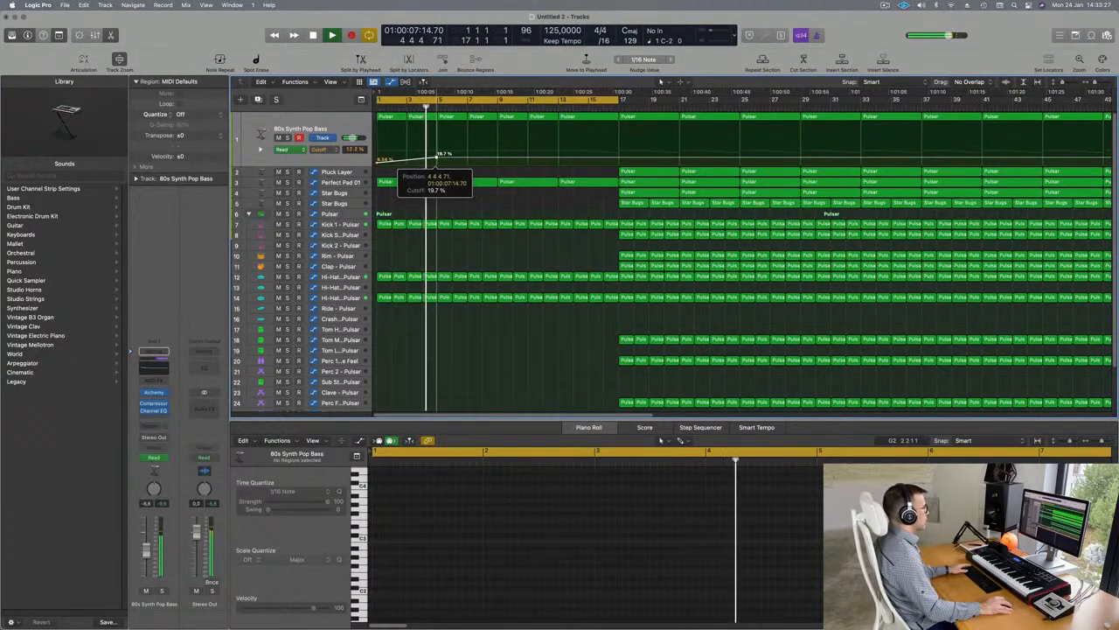
drag(438, 156, 440, 158)
click(439, 161)
key(Return)
Delete the Perfect Pad 01 regions starting at bars 5, 9 and 13
click(511, 182)
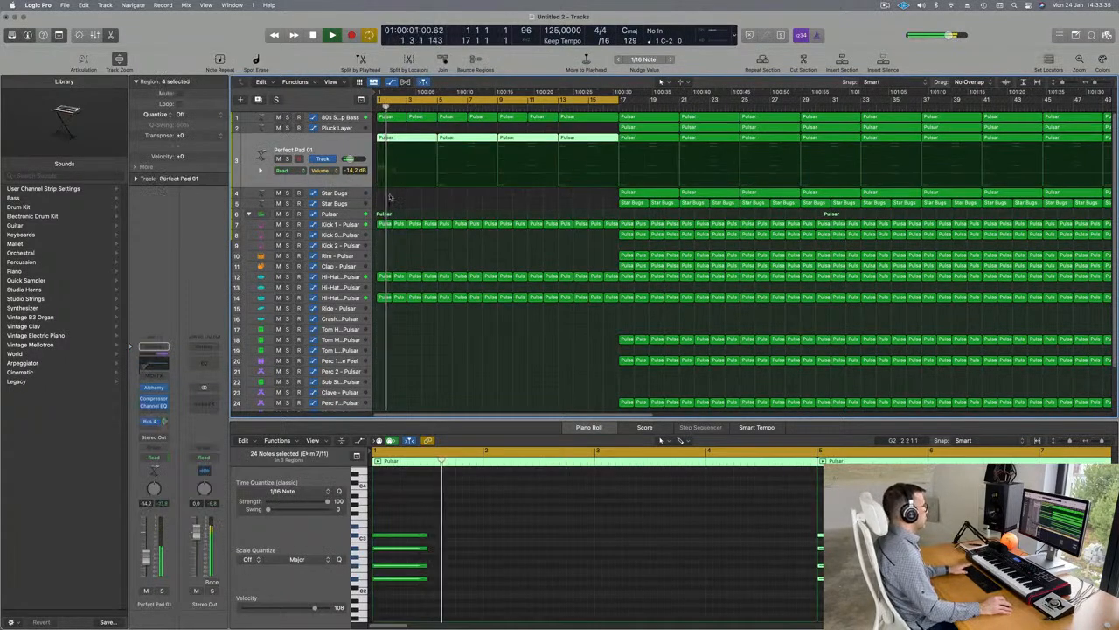
click(468, 138)
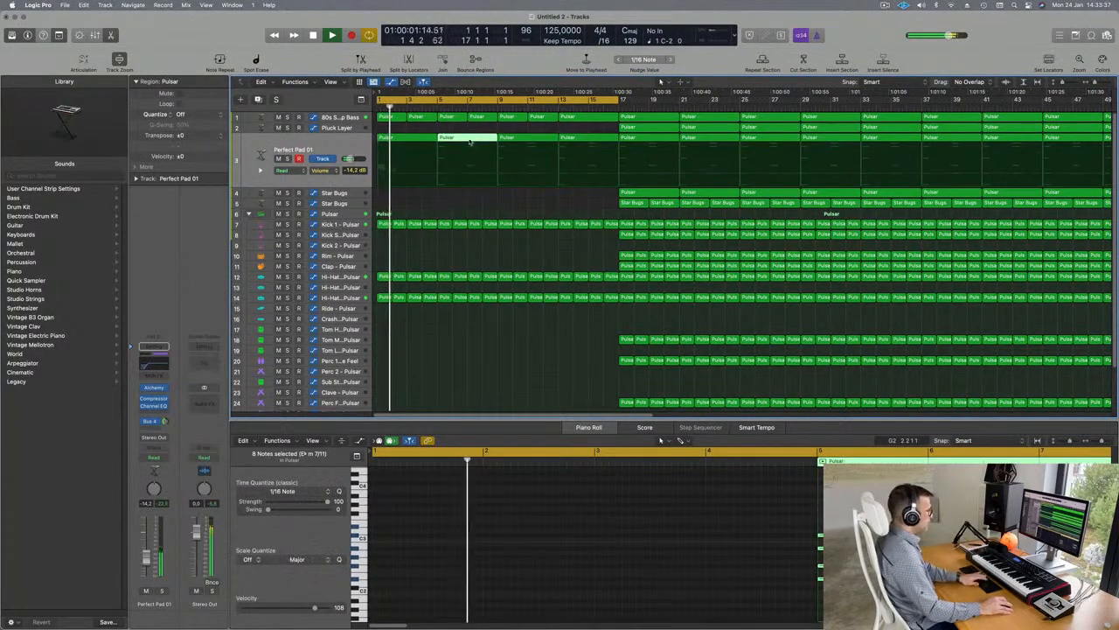
key(BackSpace)
click(530, 138)
key(BackSpace)
click(584, 138)
key(BackSpace)
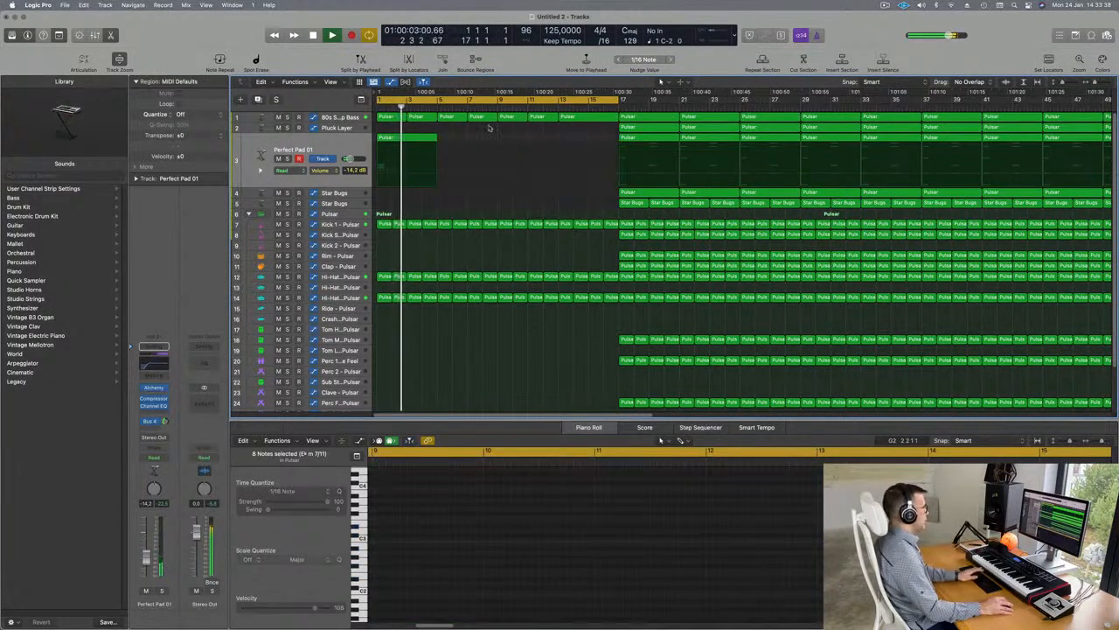
Copy the first Perfect Pad 01 region to bar 5, then copy both regions to bars 9 and 13
click(429, 137)
drag(426, 140, 496, 145)
shift+click(406, 144)
drag(406, 145, 527, 144)
key(super+Left)
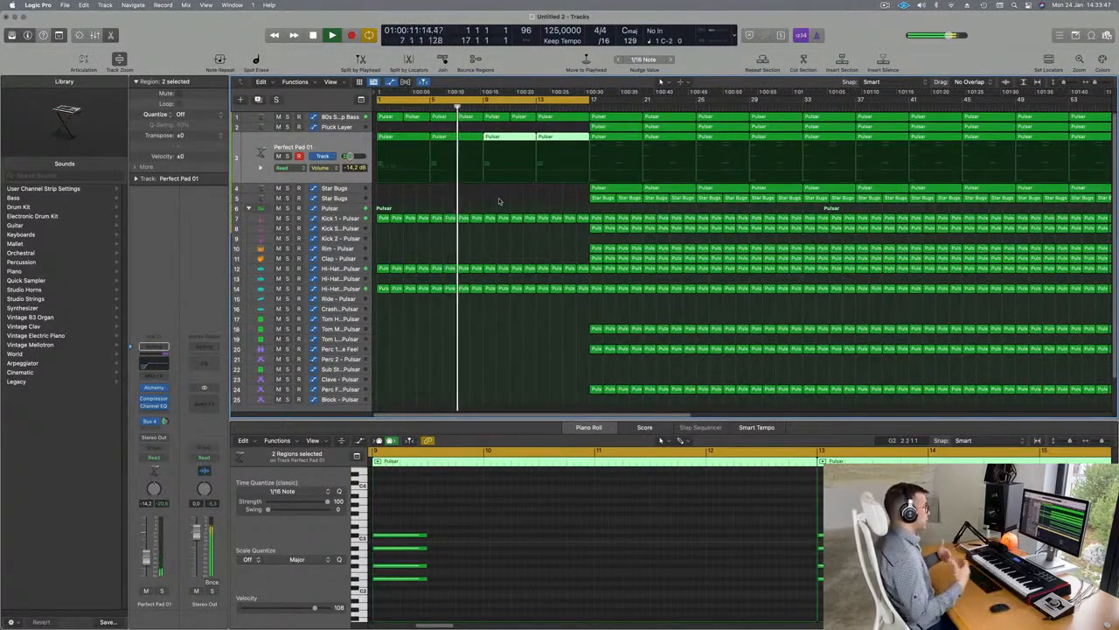
key(super+Left)
key(Return)
Add low-cut automation points on the Pulsar stack so the frequency falls from 180 Hz to 20 Hz at bar 5
scroll(450, 249, up, 3)
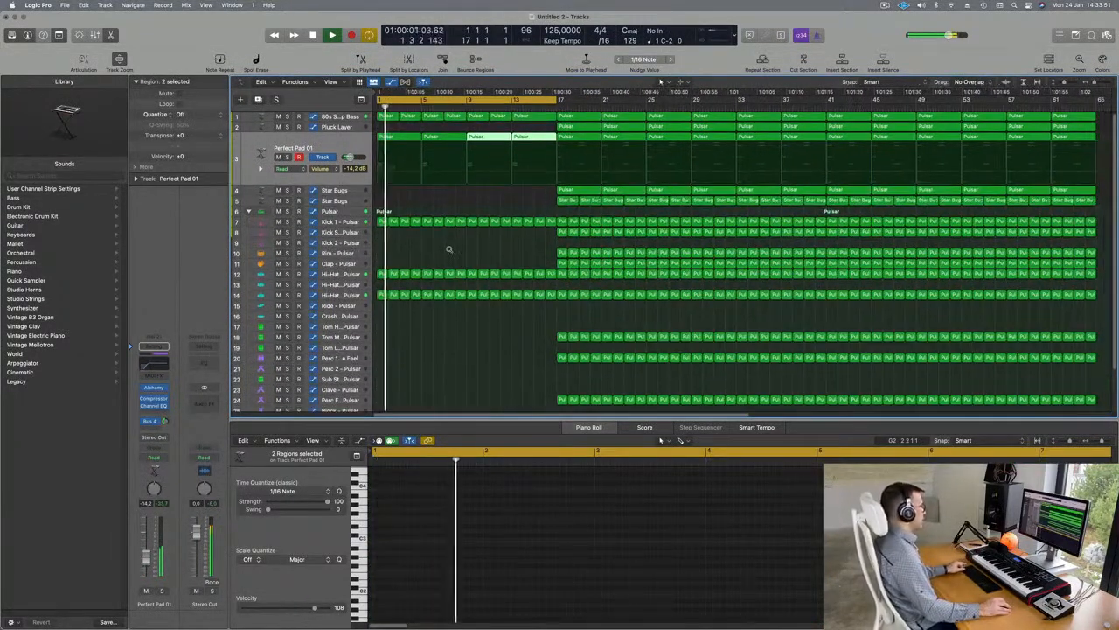
click(451, 214)
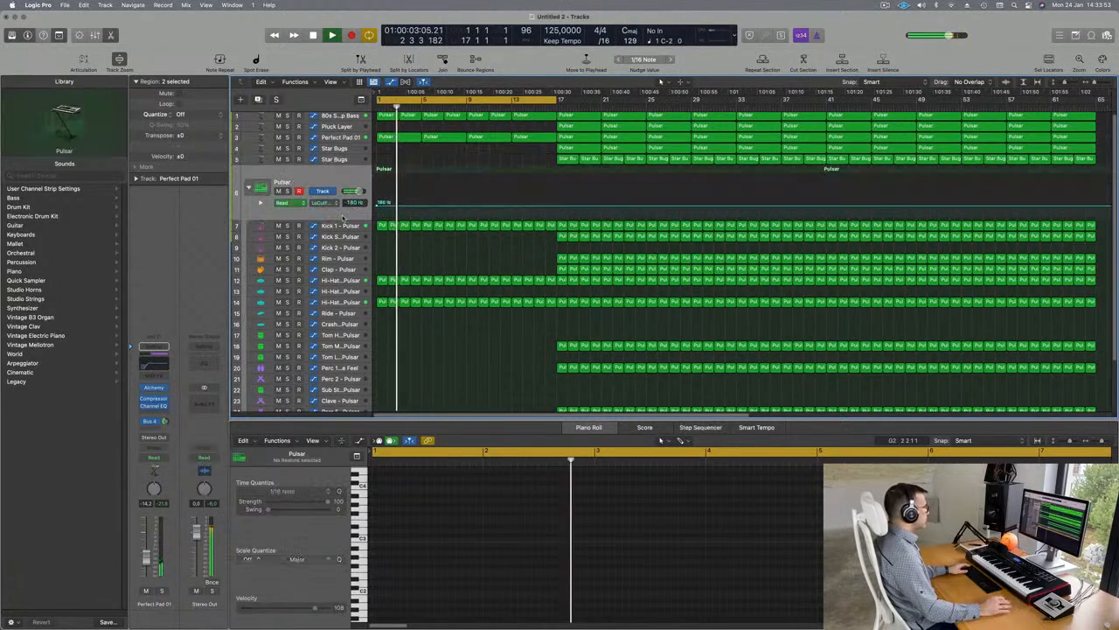
key(Return)
key(super+Right)
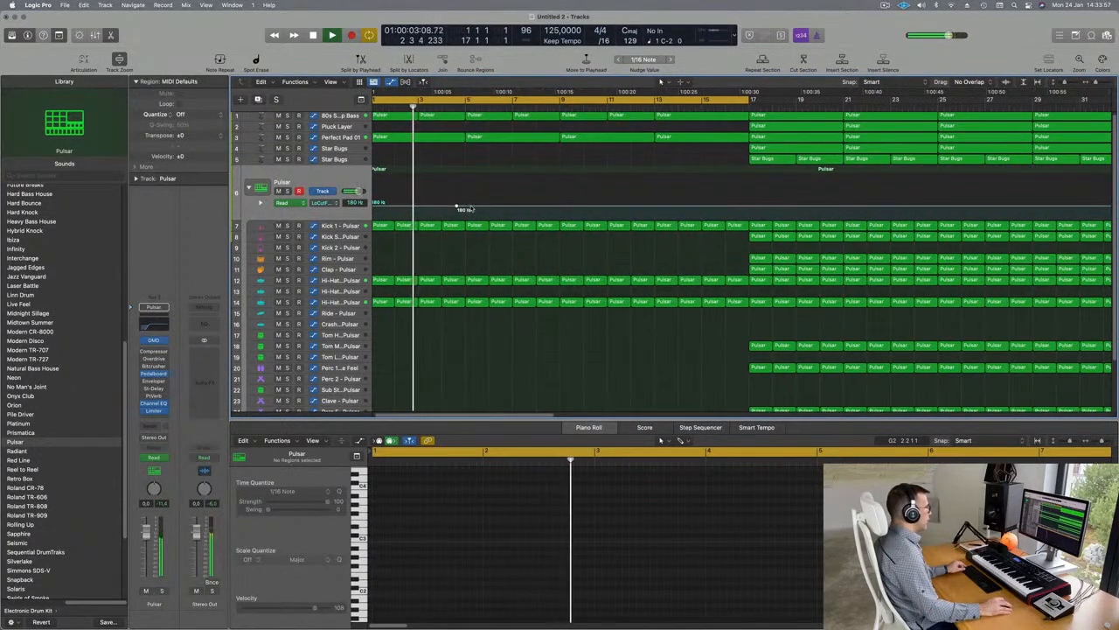
drag(463, 209, 468, 220)
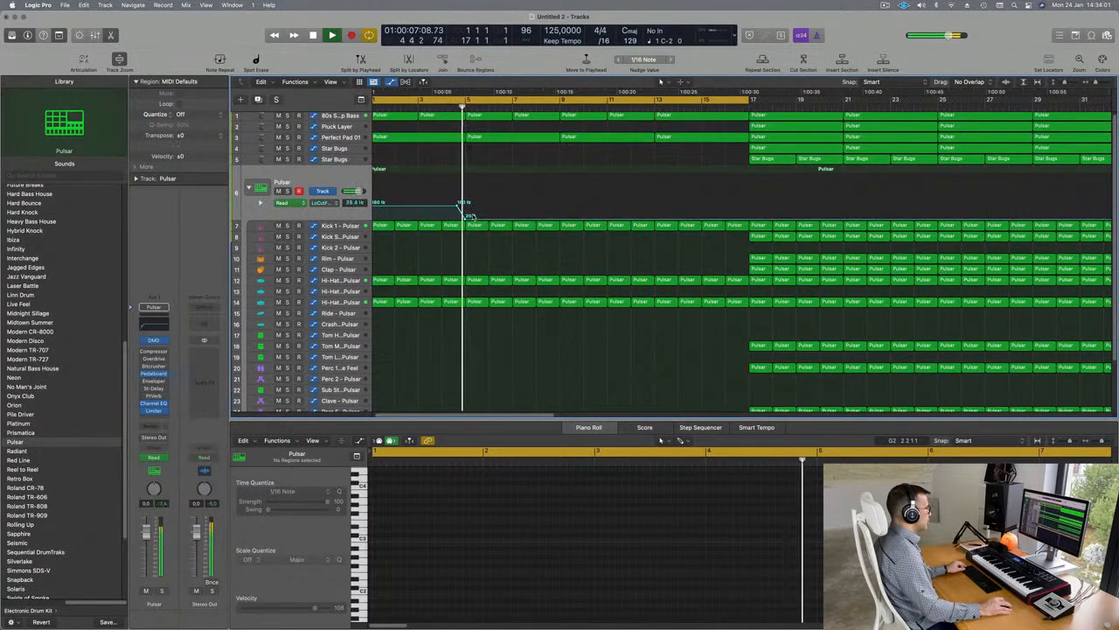
key(Return)
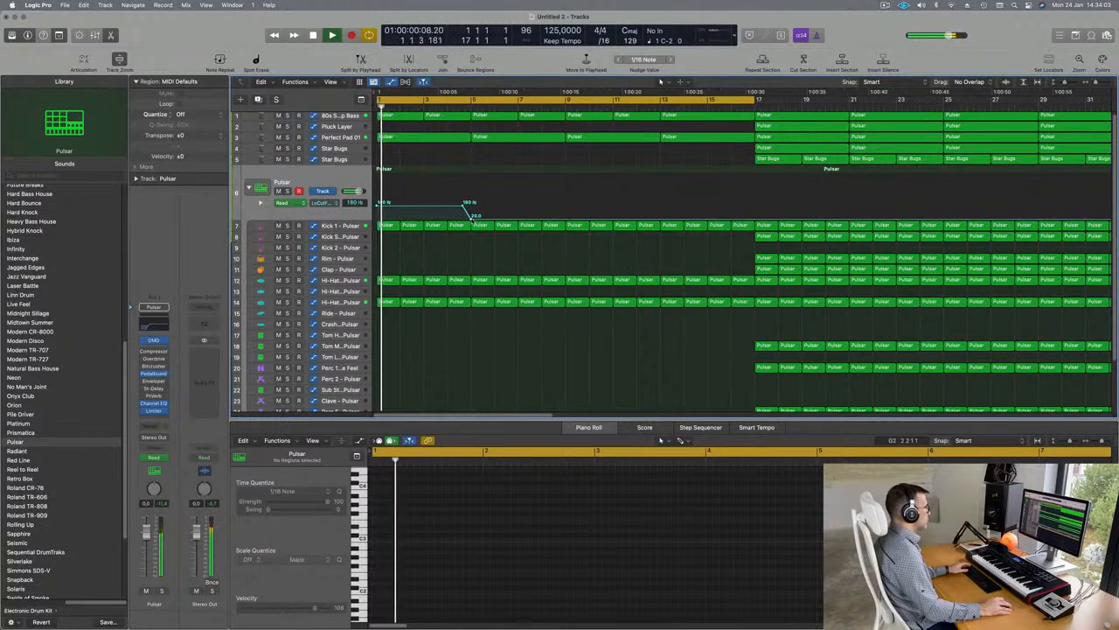
Start the Pulsar low-cut dip at about bar 4 and return the frequency to 181 Hz at bar 5
drag(474, 218, 451, 207)
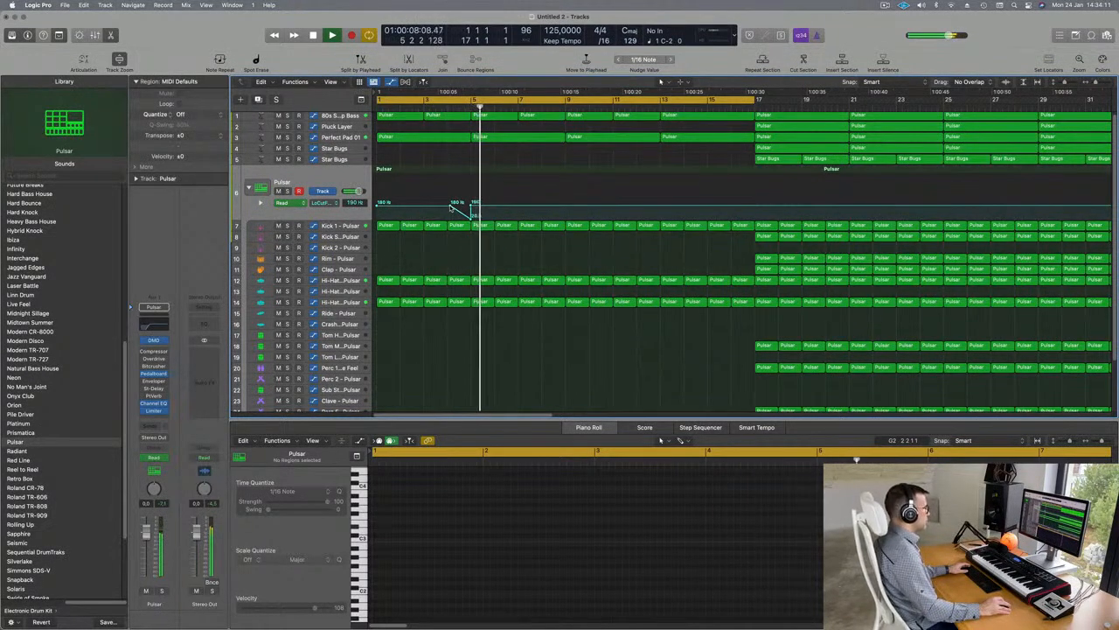
key(space)
click(451, 207)
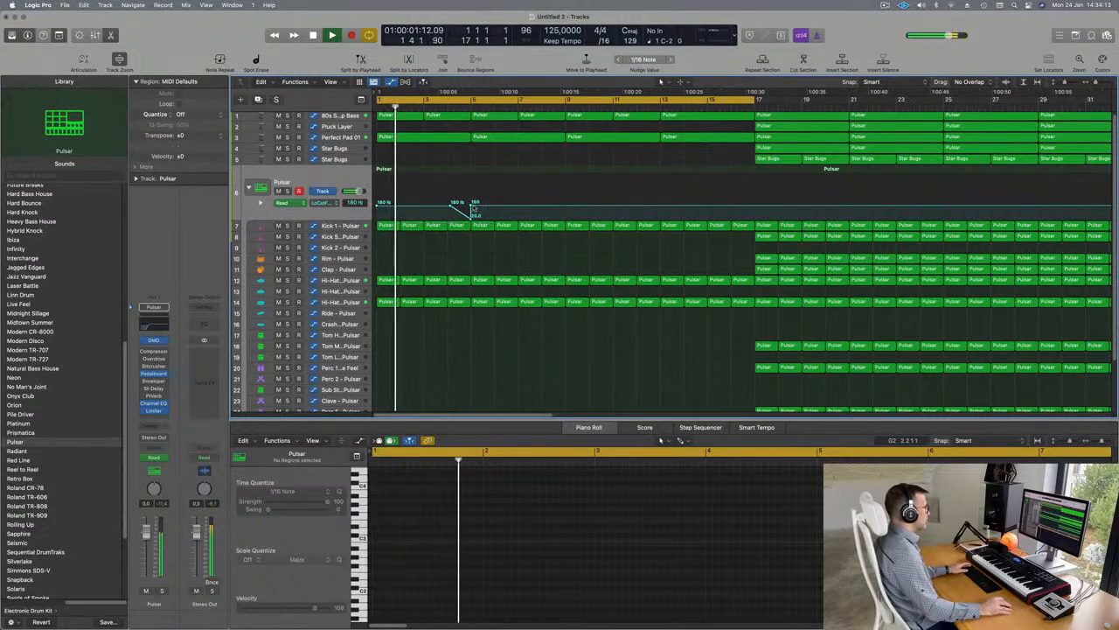
drag(472, 207, 470, 206)
Ramp the Pulsar stack's low-cut automation down from 181 Hz at bar 7 to 20 Hz at bar 9
key(super+Left)
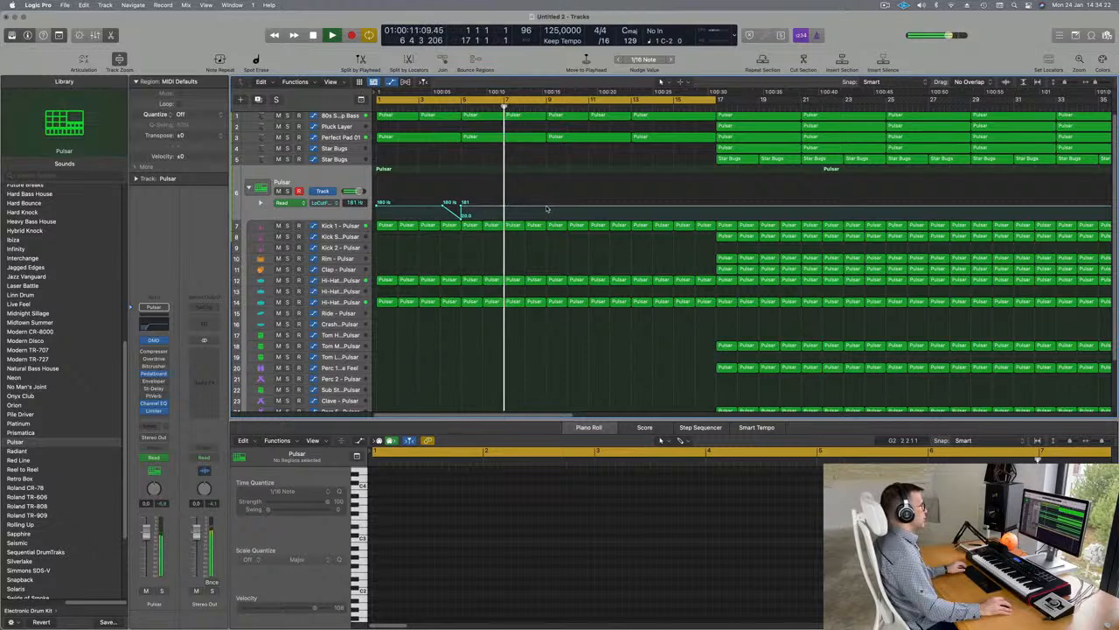
drag(549, 209, 545, 226)
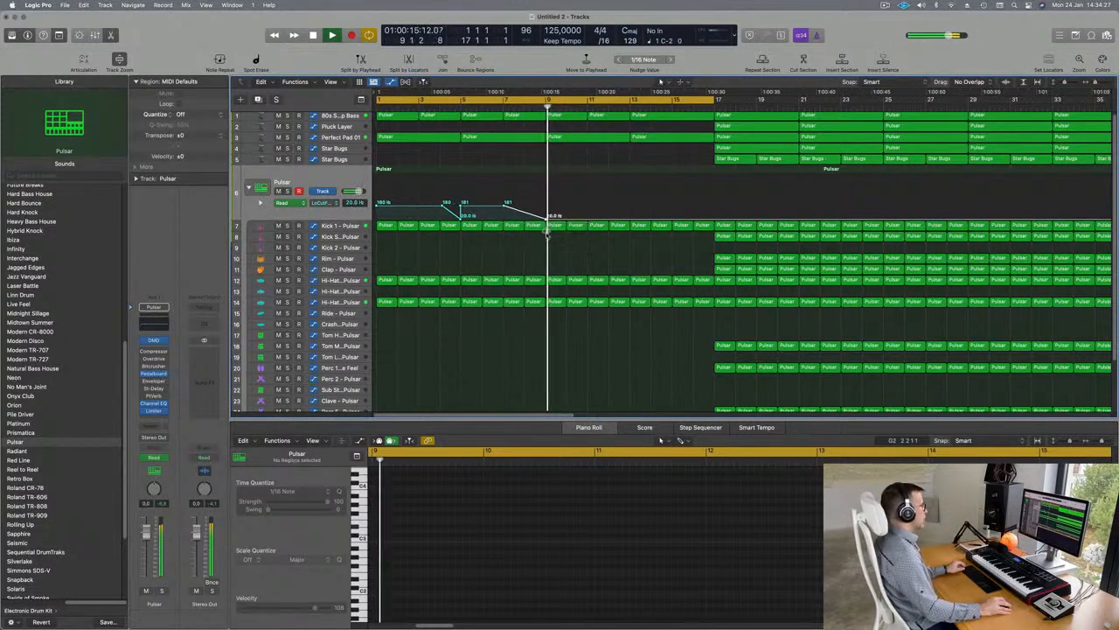
scroll(533, 253, down, 4)
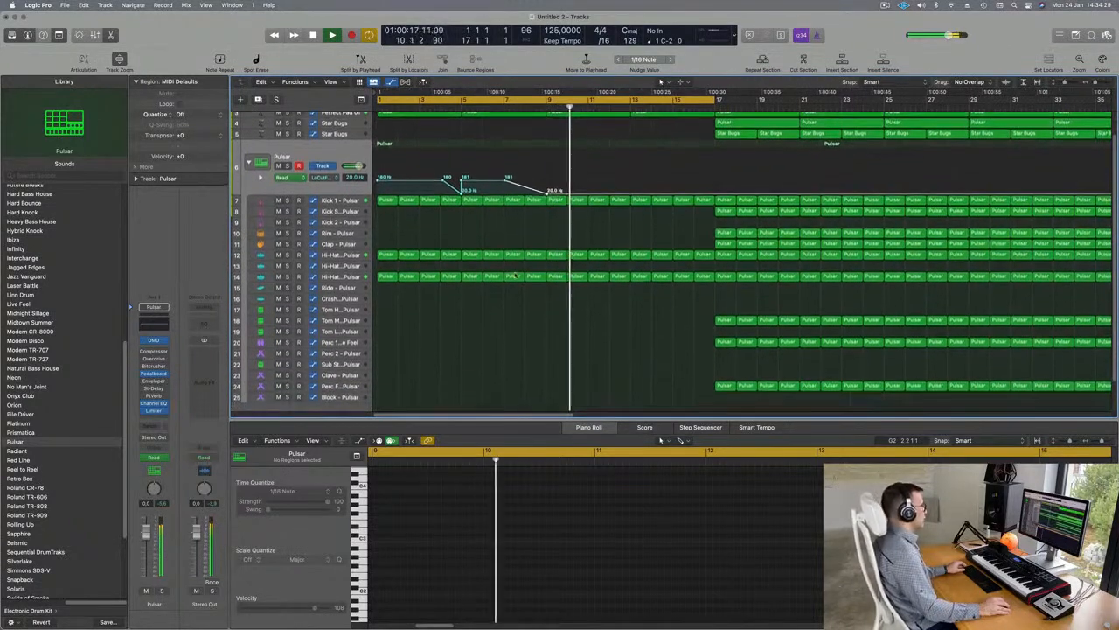
scroll(517, 271, down, 5)
scroll(505, 217, up, 3)
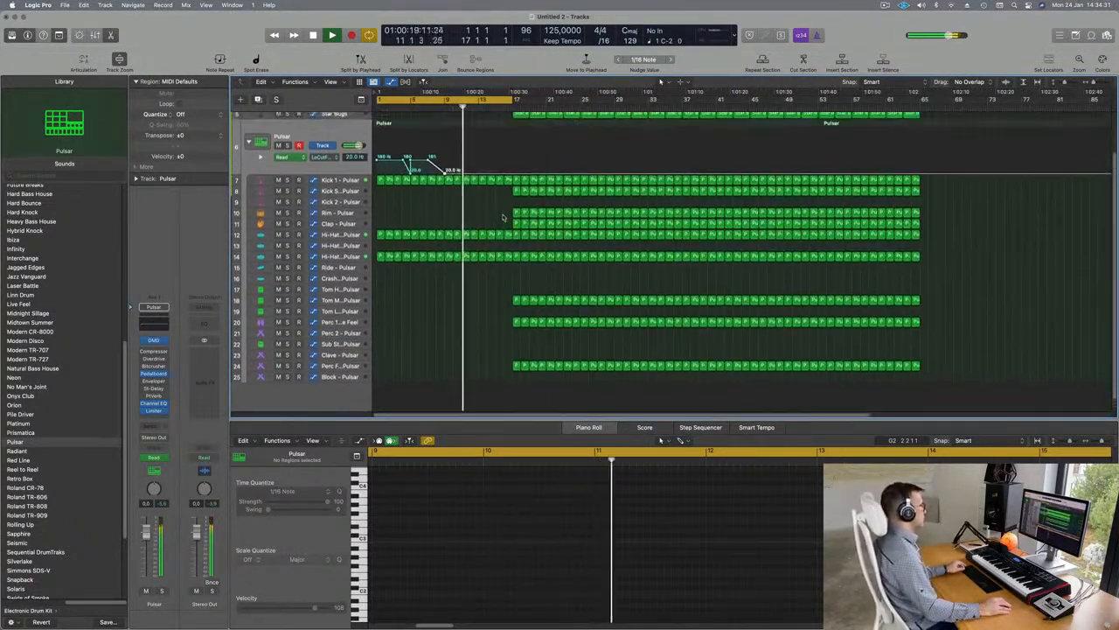
scroll(472, 149, up, 1)
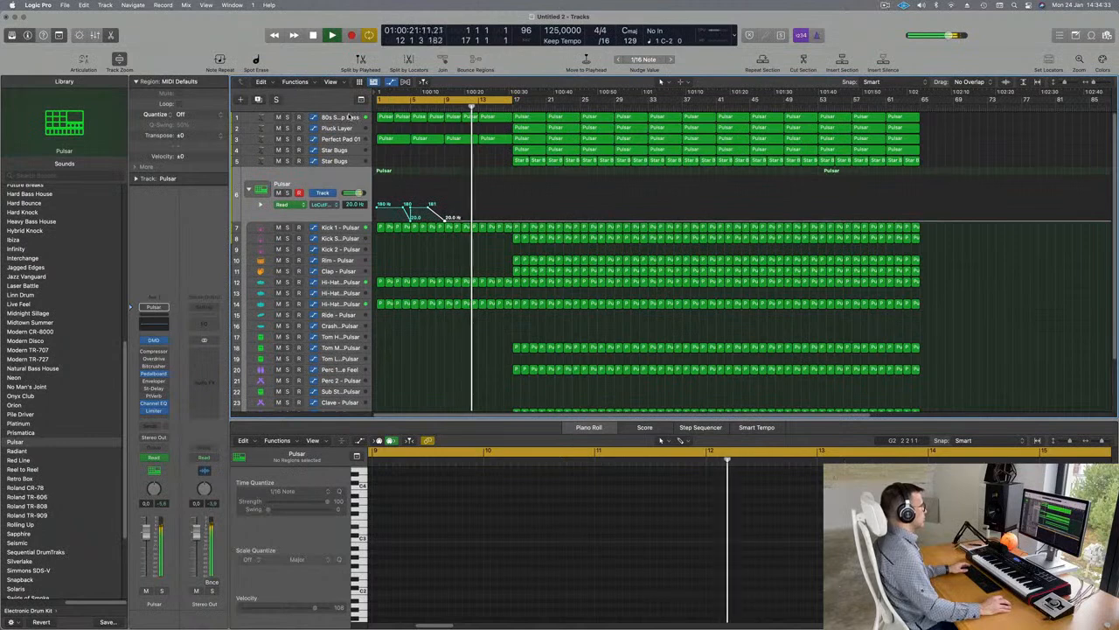
Shape the 80s Synth Pop Bass cutoff automation to reach 31.7% at bar 9, 39.1% at bar 13 and 25.2% at bar 17
click(350, 116)
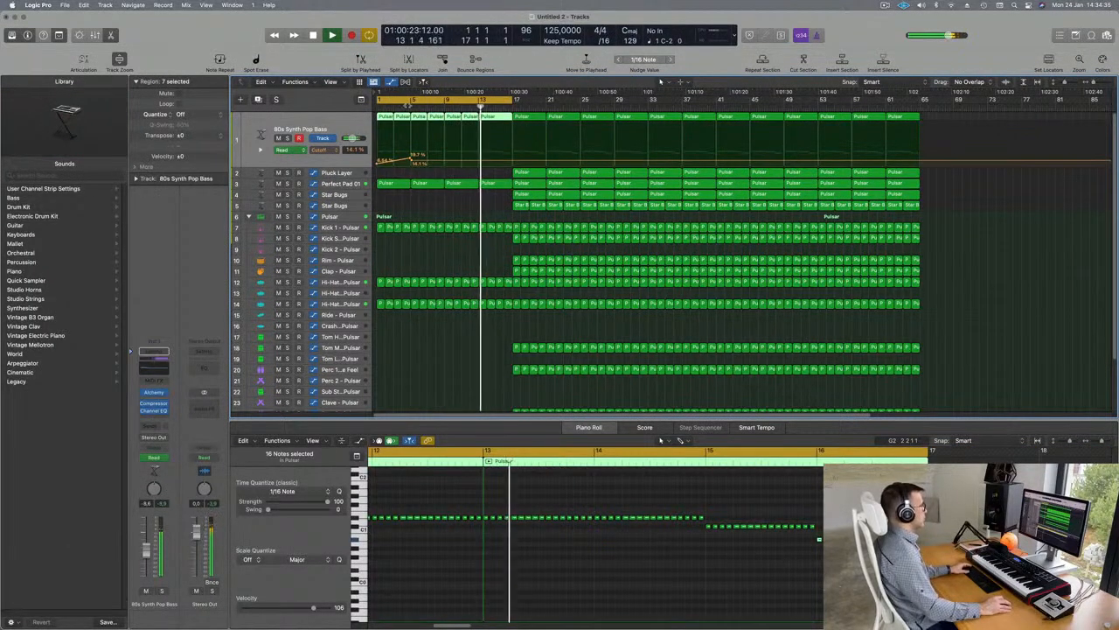
key(space)
scroll(434, 282, up, 5)
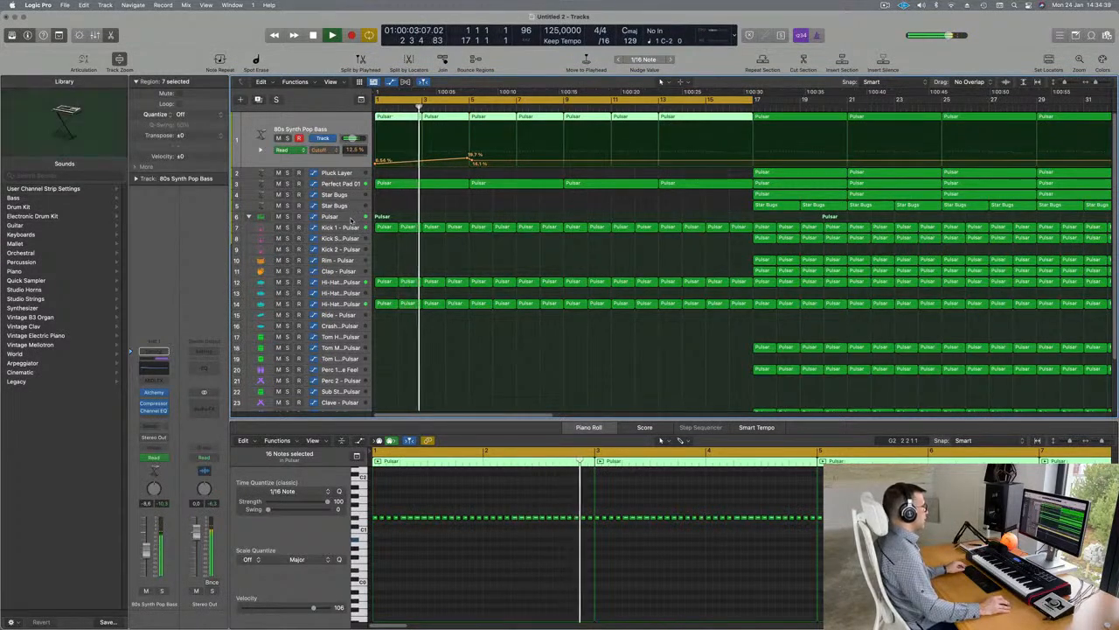
click(504, 217)
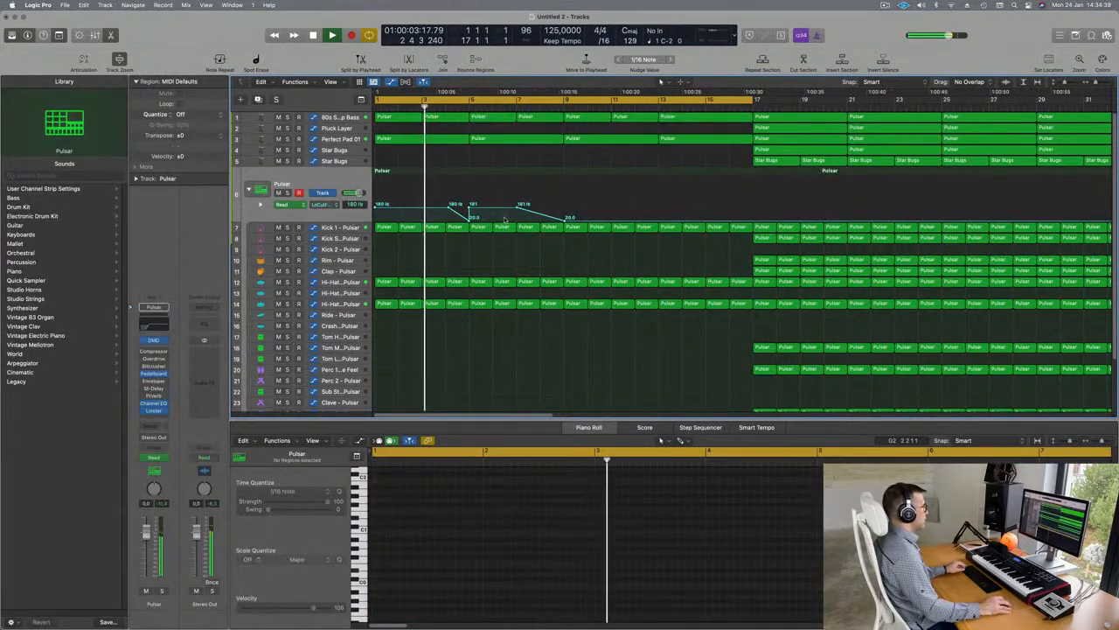
click(347, 140)
click(347, 117)
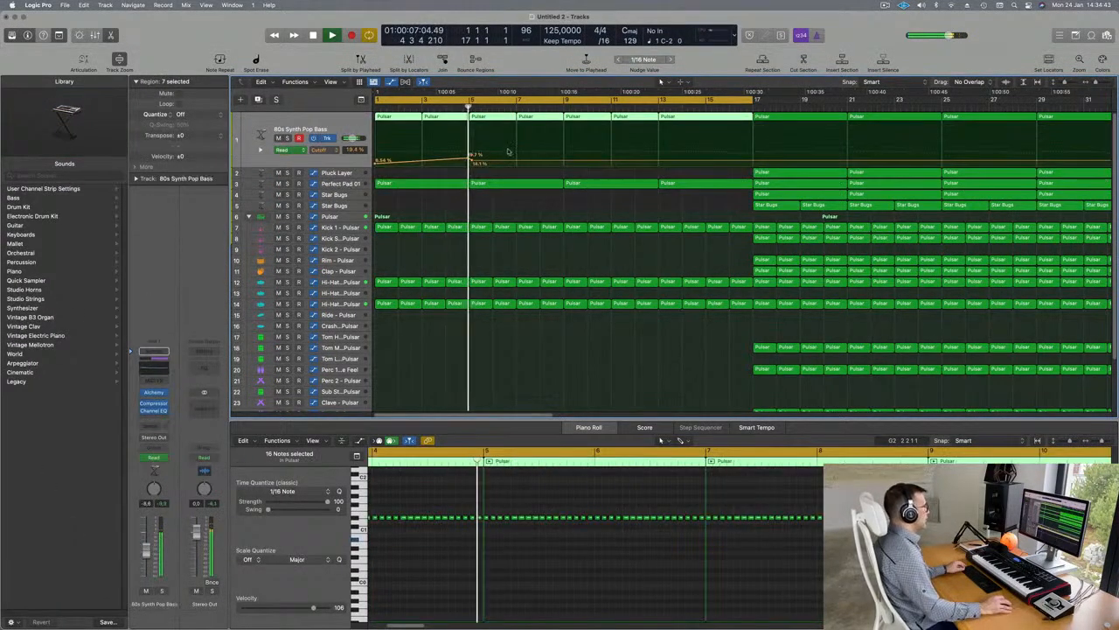
drag(559, 161, 658, 148)
click(660, 154)
click(754, 154)
drag(754, 154, 753, 157)
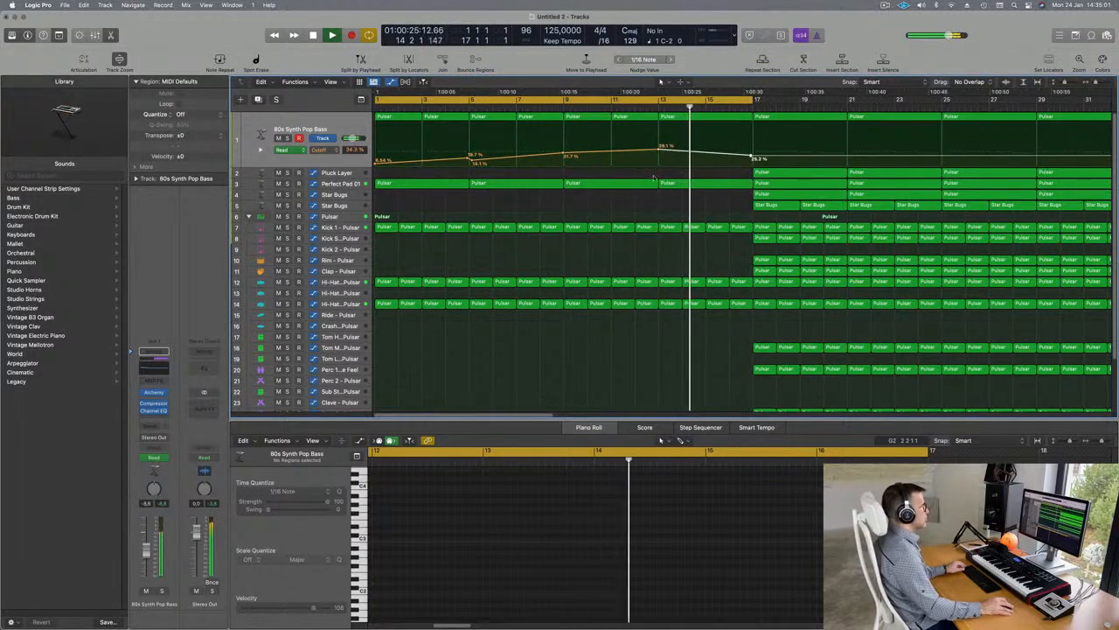
Delete the Perfect Pad 01 region and the regions on both hi-hat tracks from bar 13 to bar 17
click(684, 186)
key(Delete)
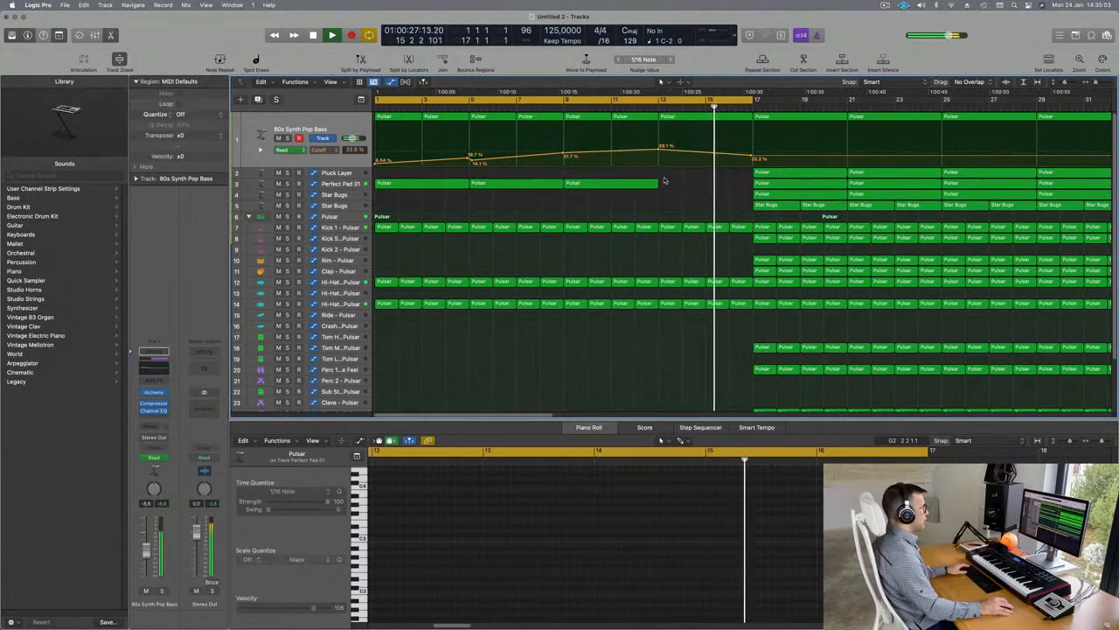
scroll(683, 199, down, 1)
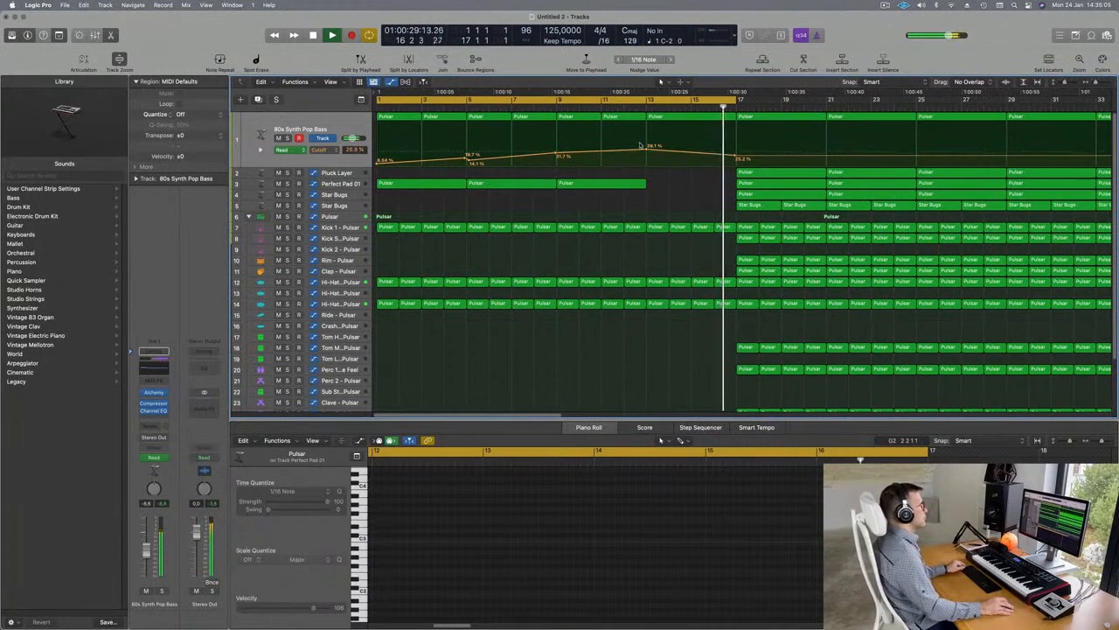
scroll(640, 144, down, 1)
scroll(555, 258, down, 1)
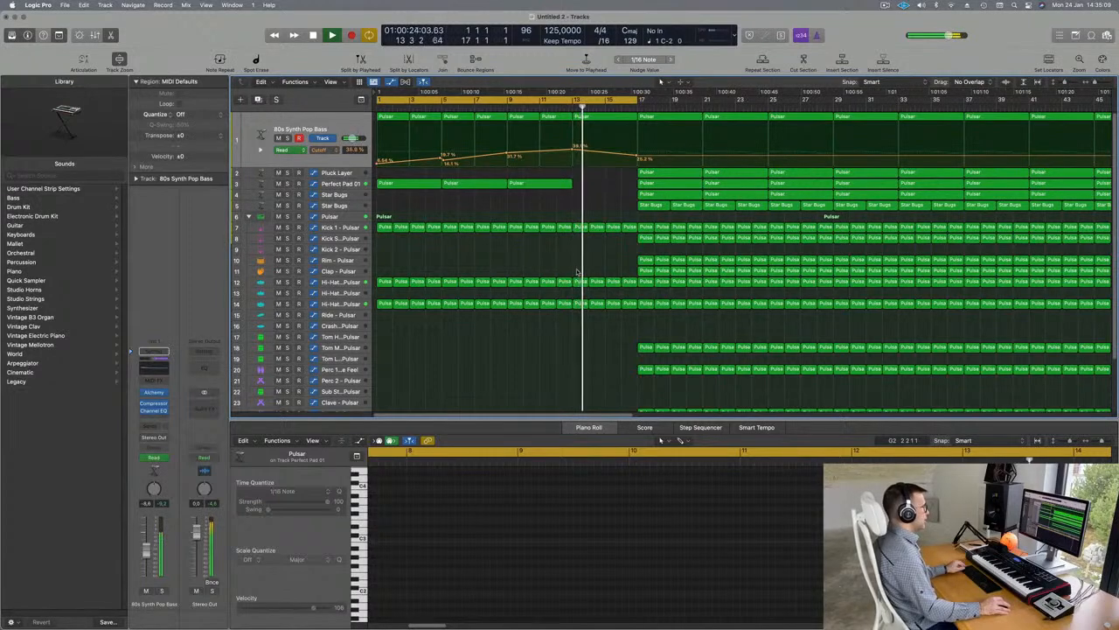
drag(577, 272, 634, 321)
key(Delete)
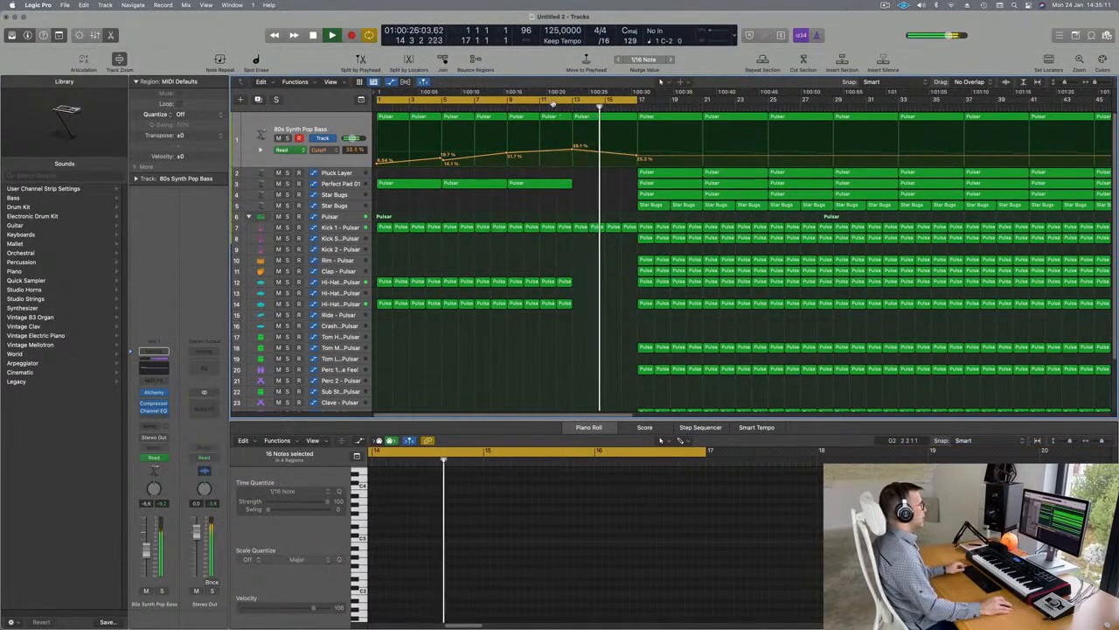
Listen to the thinned end of the intro and examine the region layout across the full 64-bar arrangement
scroll(580, 245, down, 1)
scroll(547, 250, down, 3)
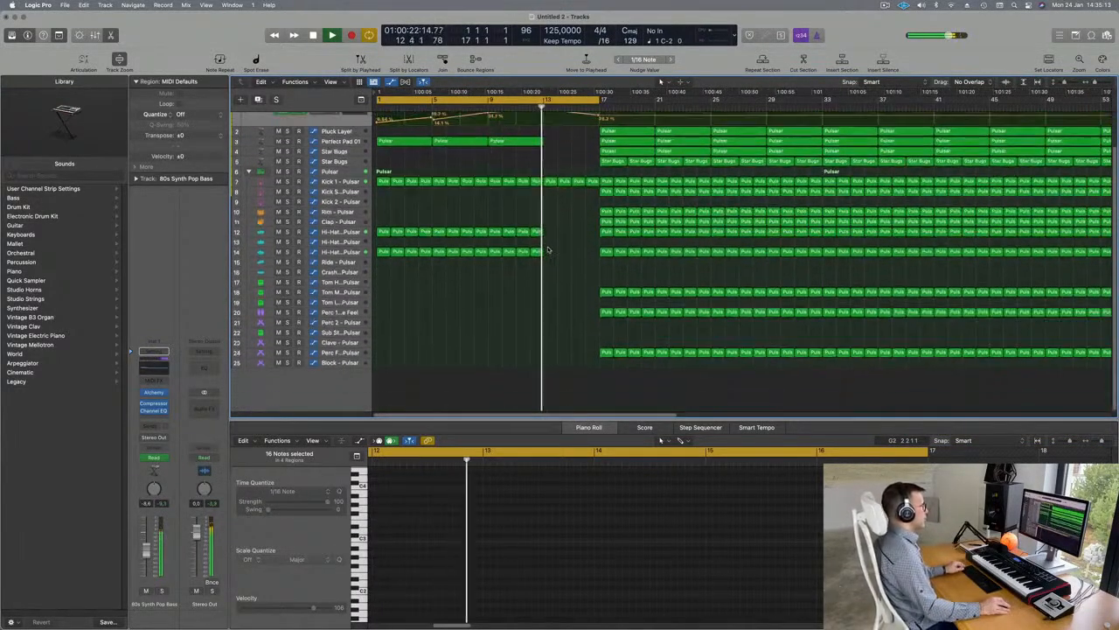
scroll(563, 247, down, 3)
scroll(565, 166, down, 2)
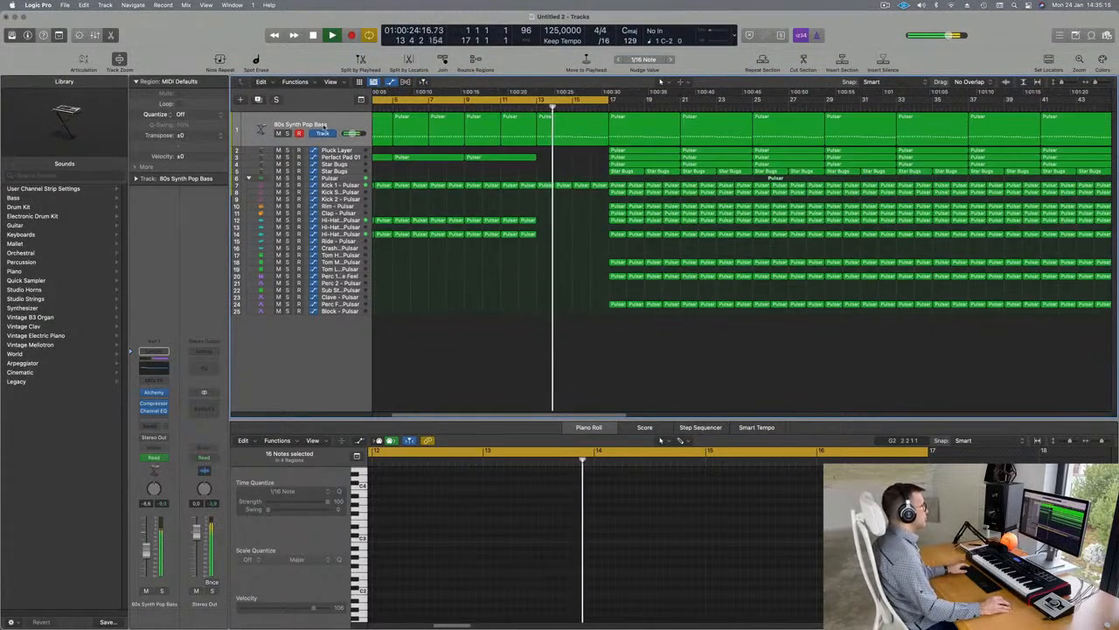
scroll(560, 218, down, 2)
scroll(566, 218, down, 1)
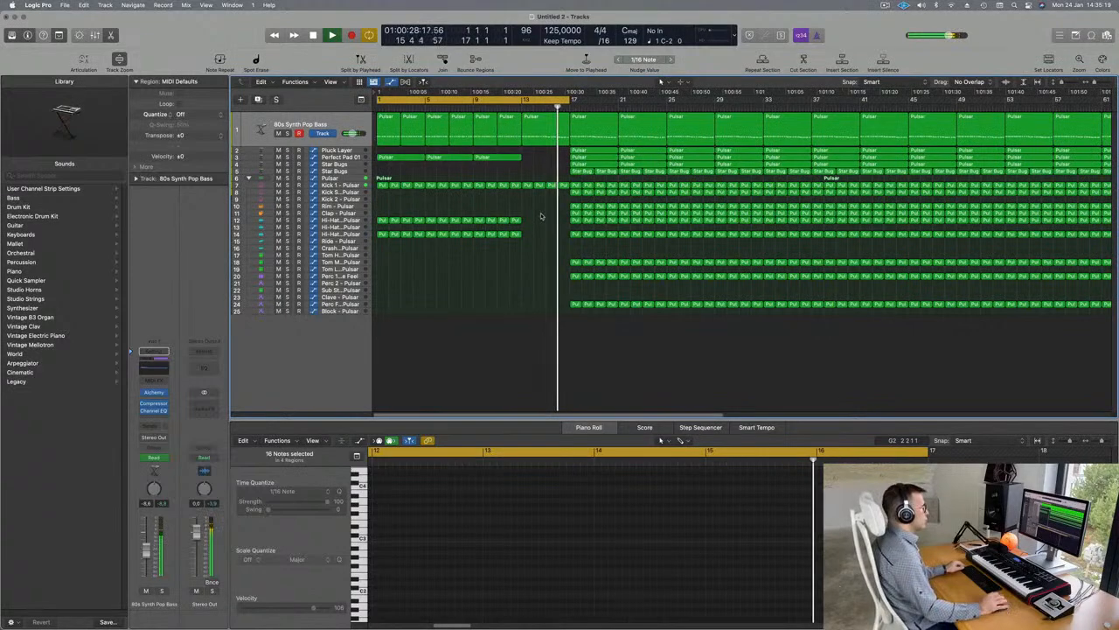
scroll(537, 216, down, 2)
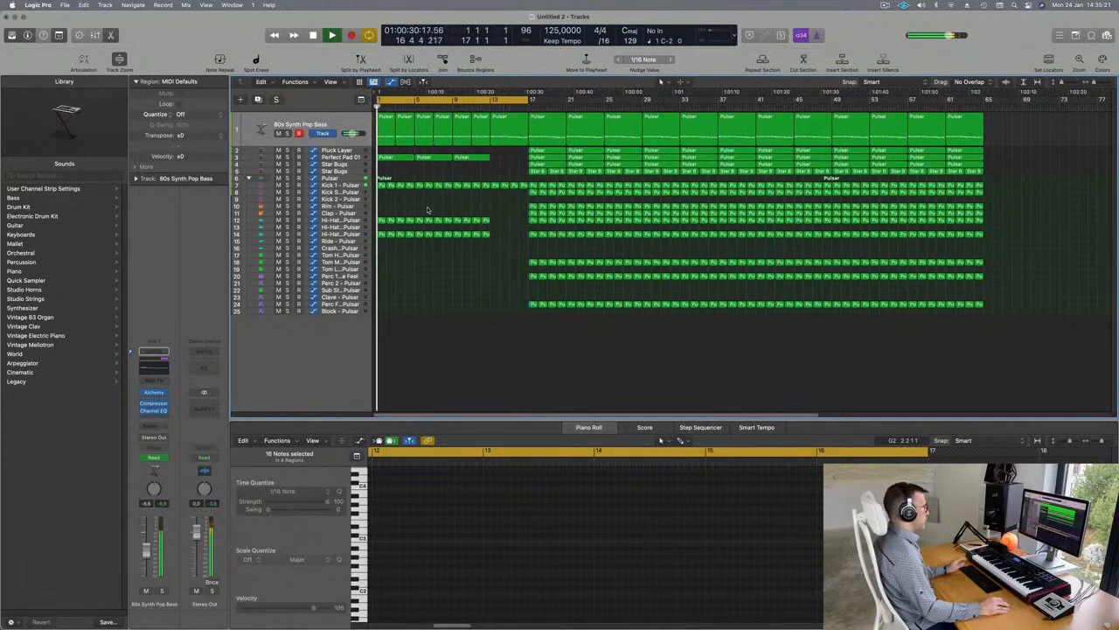
scroll(452, 292, up, 3)
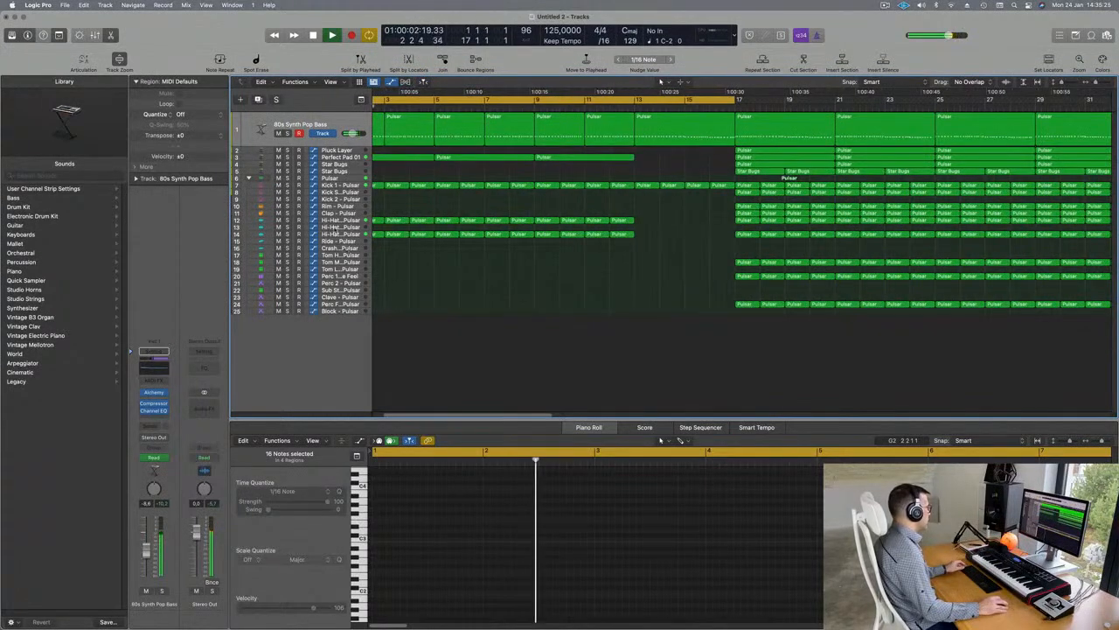
Copy the bar 1 region of the lower hi-hat track to the Crash FX track, leaving a single note at the start of bar 1
scroll(381, 234, left, 3)
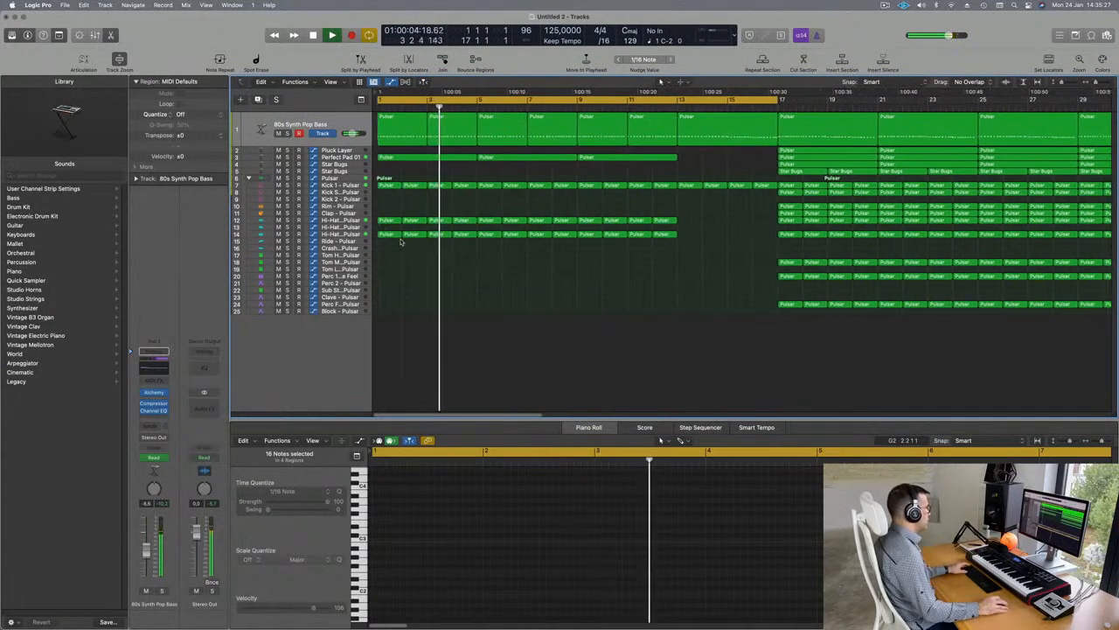
click(386, 234)
drag(386, 235, 390, 249)
drag(424, 523, 486, 540)
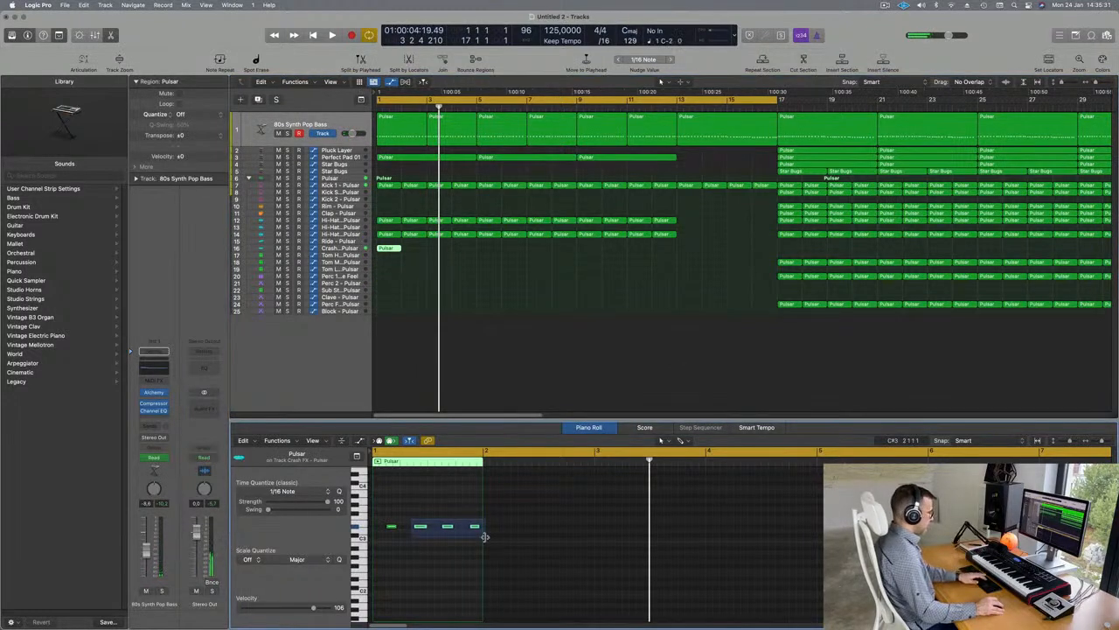
key(space)
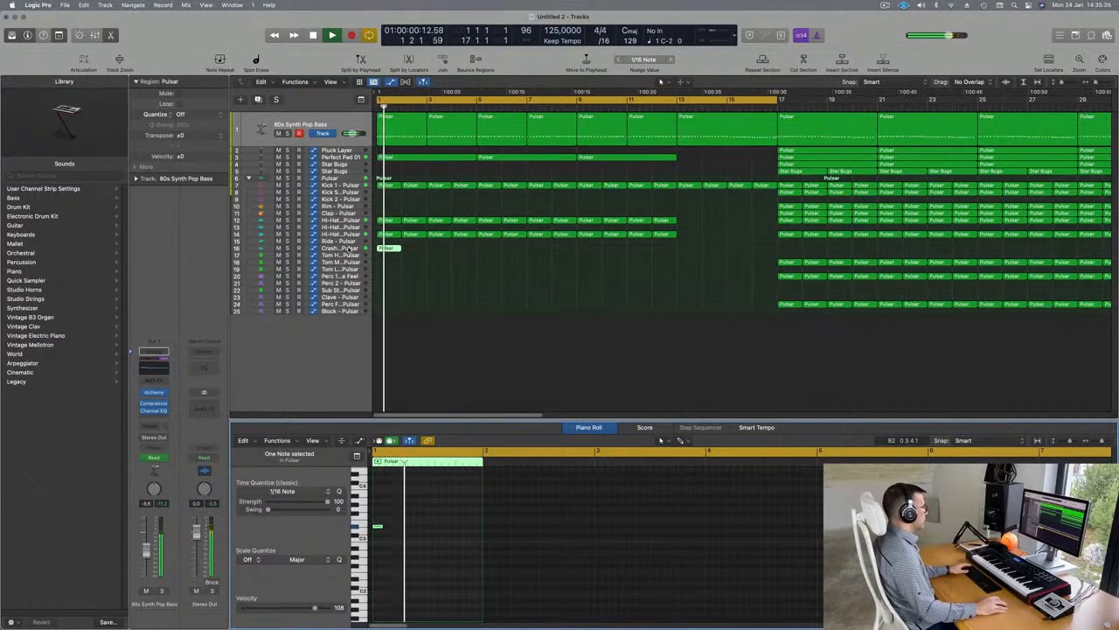
Copy the Crash FX region from bar 1 to bar 13
click(342, 248)
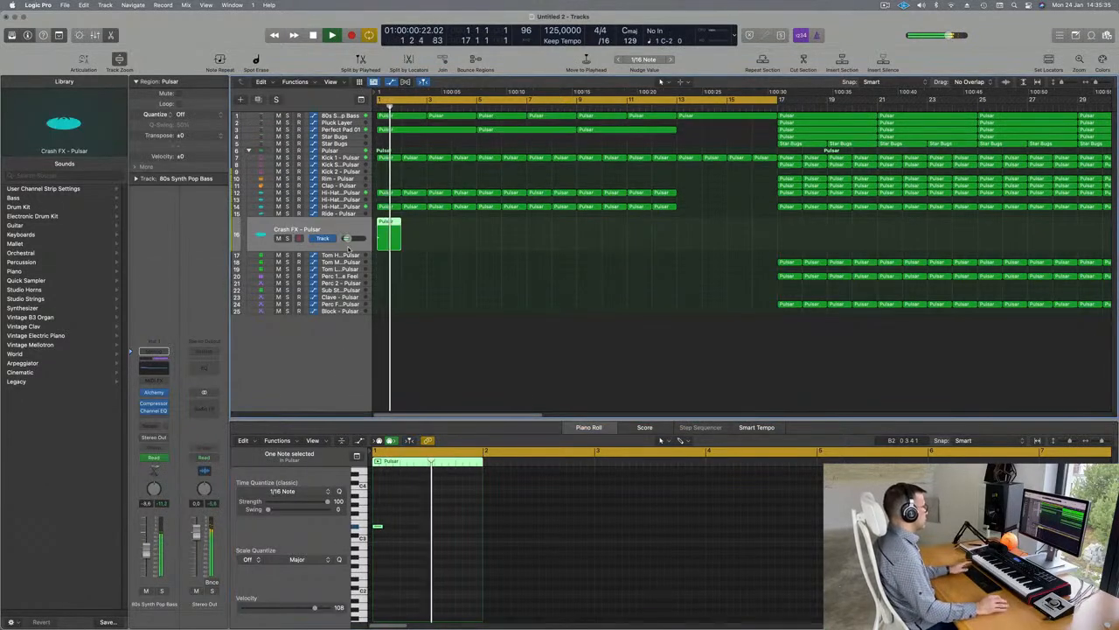
click(442, 238)
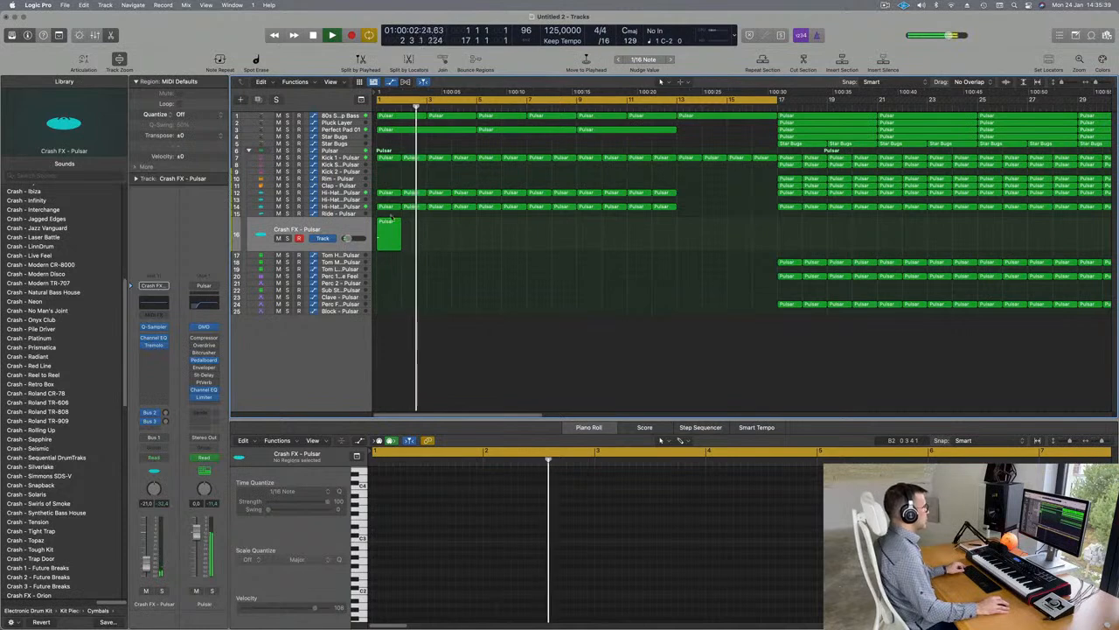
click(388, 223)
drag(389, 233, 684, 234)
key(super+Left)
key(super+Left)
key(super+Left)
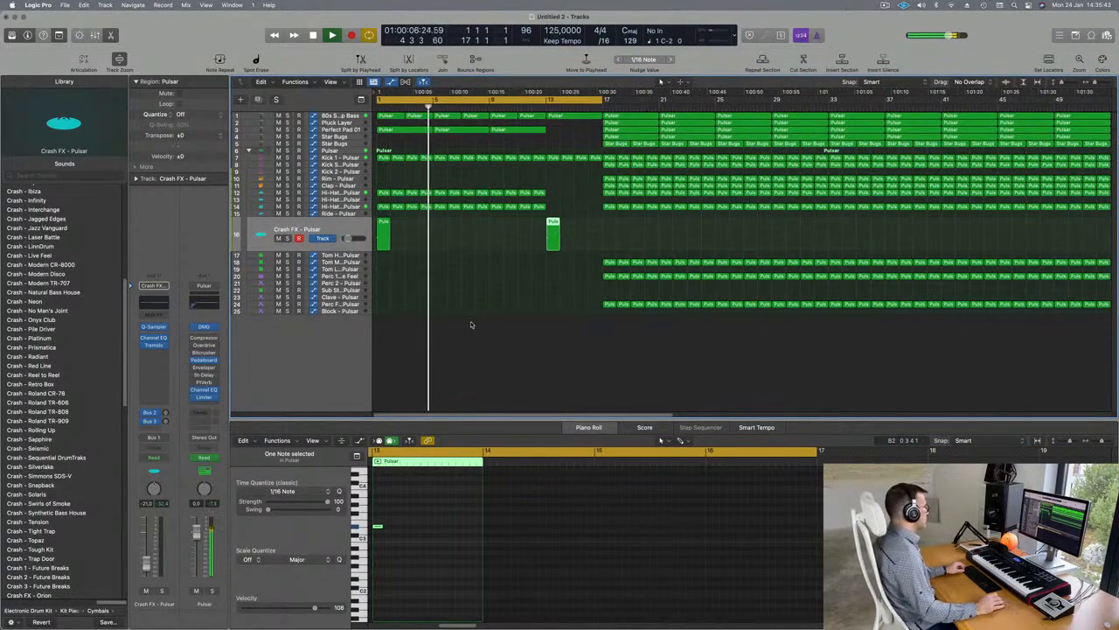
key(super+Right)
key(super+Left)
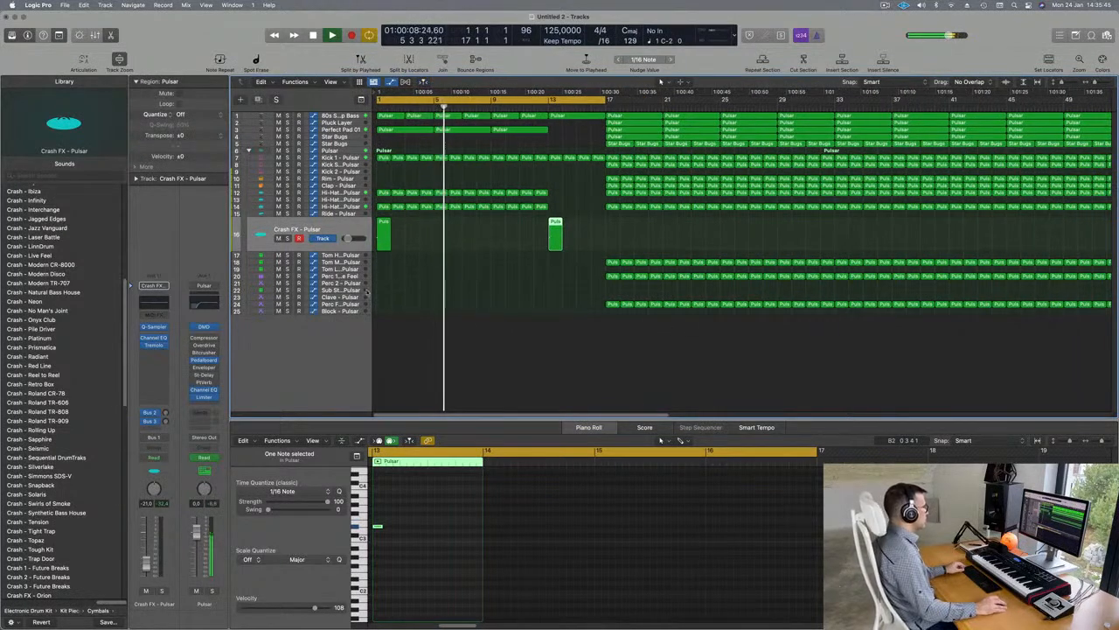
Copy the one-note crash region onto the Sub Stab track at bar 9 and play it back from just before that bar
click(345, 289)
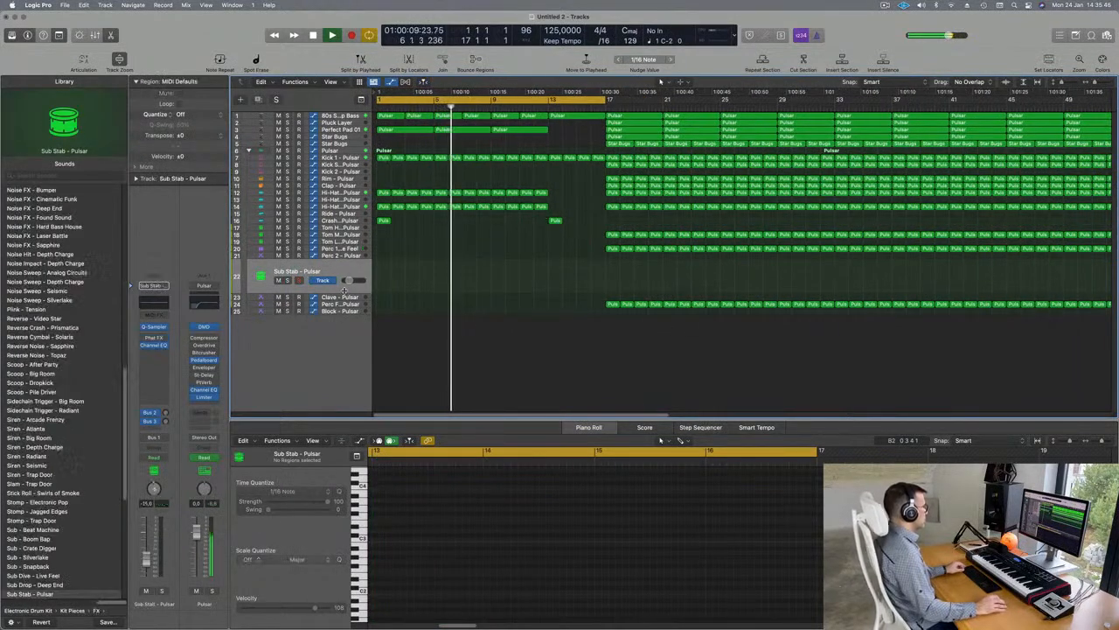
click(385, 221)
drag(385, 221, 499, 264)
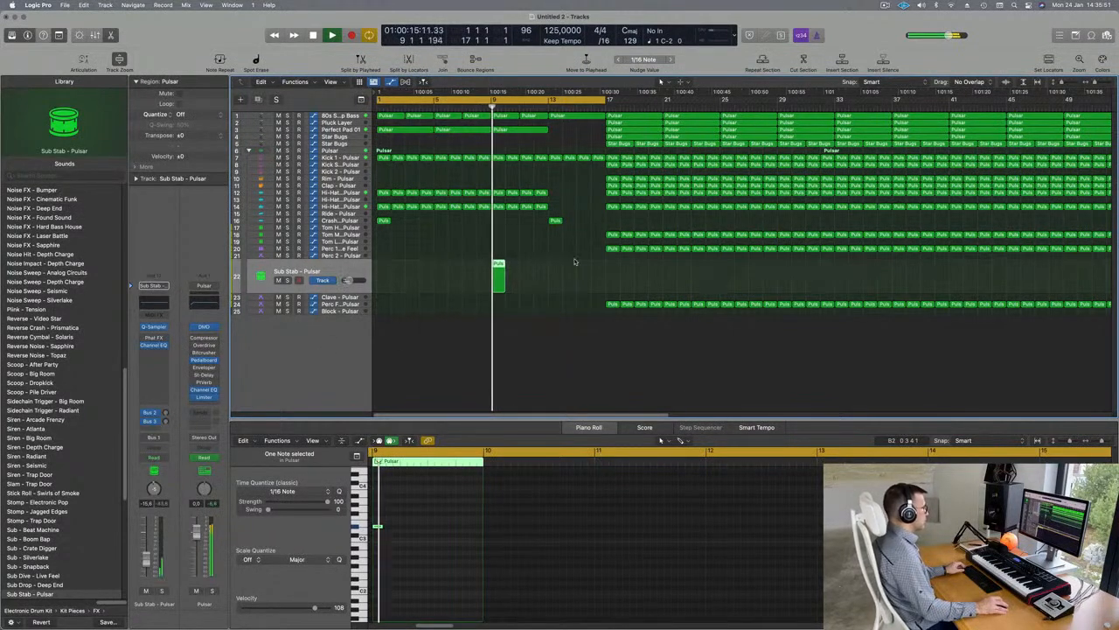
click(472, 109)
drag(502, 510, 487, 530)
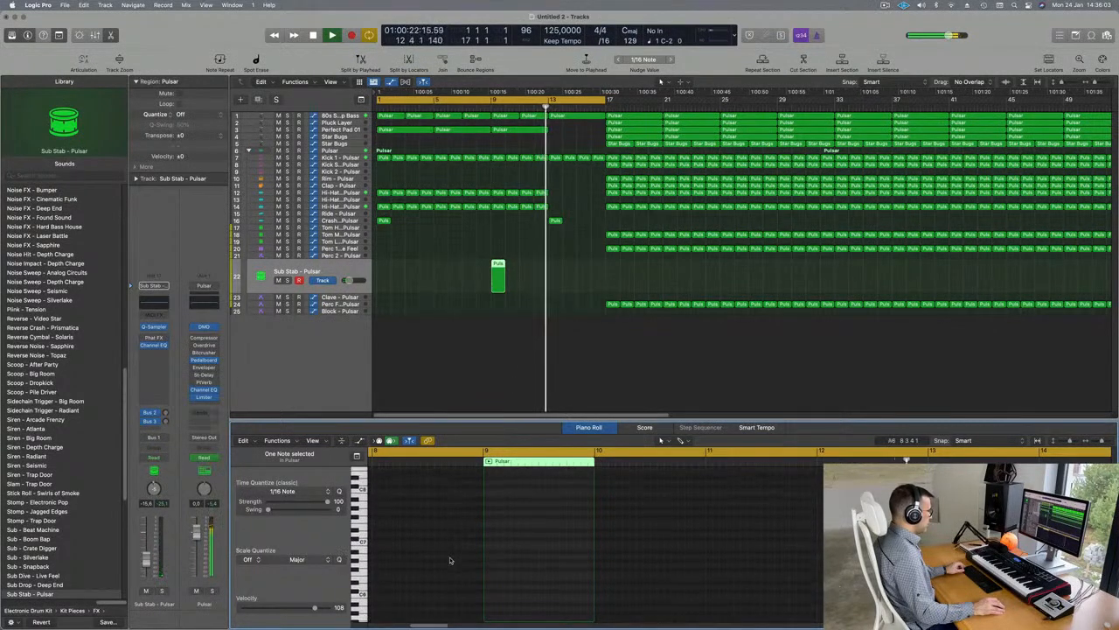
scroll(454, 556, up, 3)
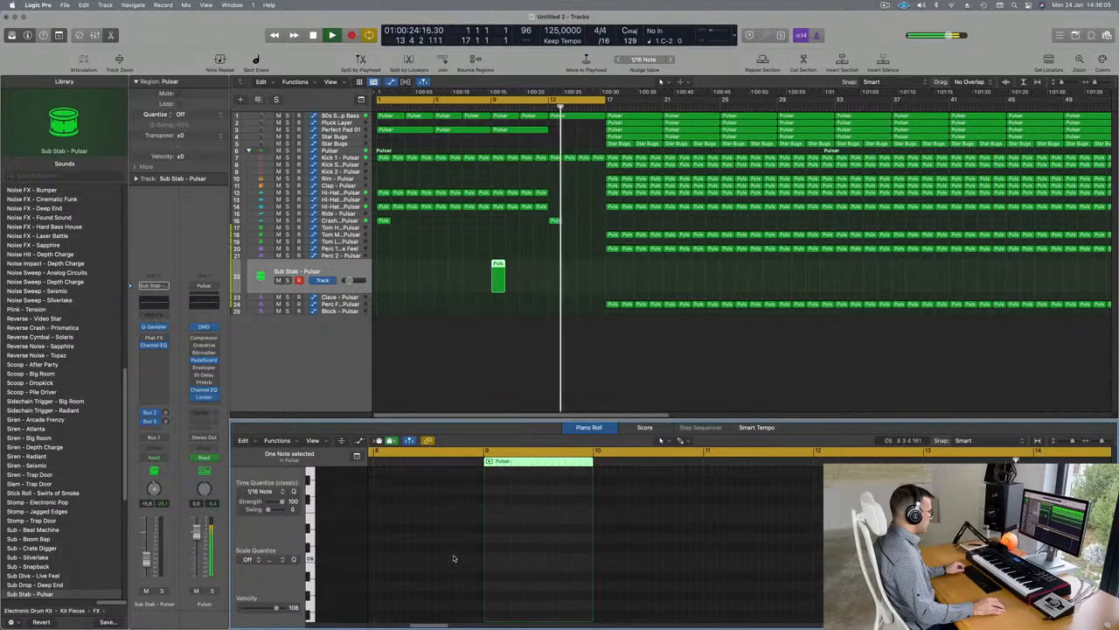
scroll(454, 558, down, 5)
scroll(454, 558, up, 3)
scroll(454, 558, down, 5)
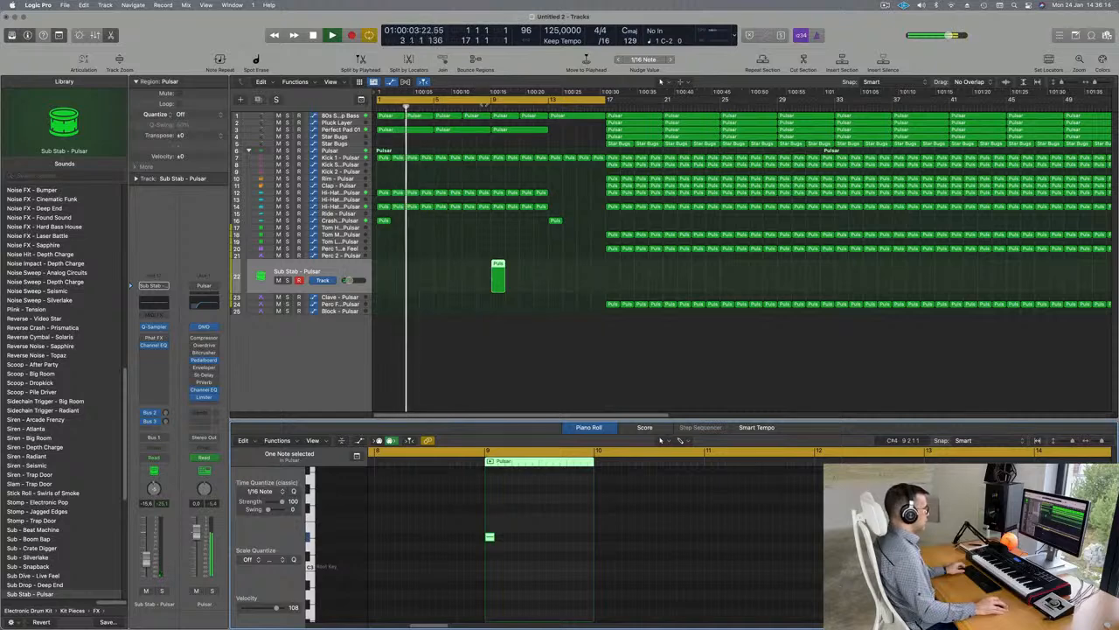
Solo the Sub Stab track and audition the Sub Dive - Live Feel, Sub Stab - Pulsar and Sub Drop - Deep End sounds on it
click(287, 280)
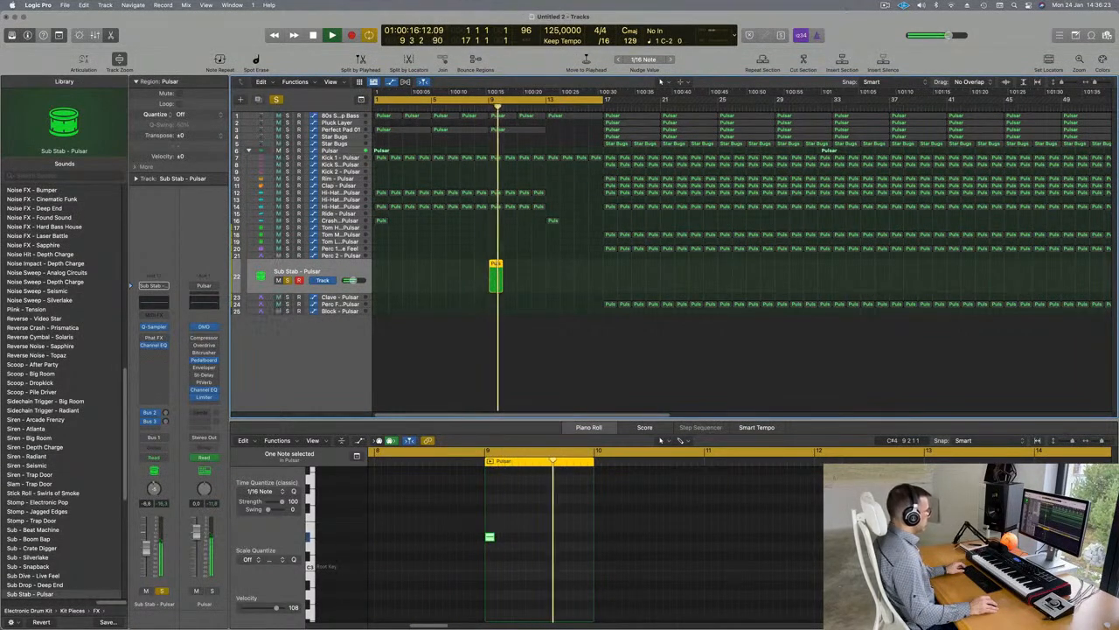
scroll(70, 505, down, 5)
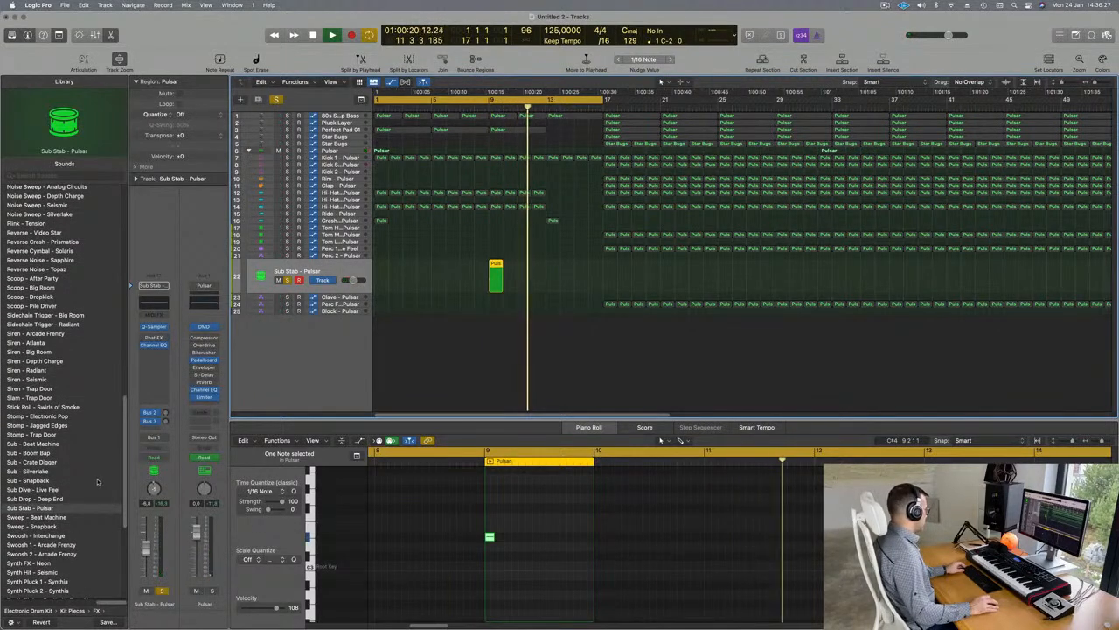
click(33, 490)
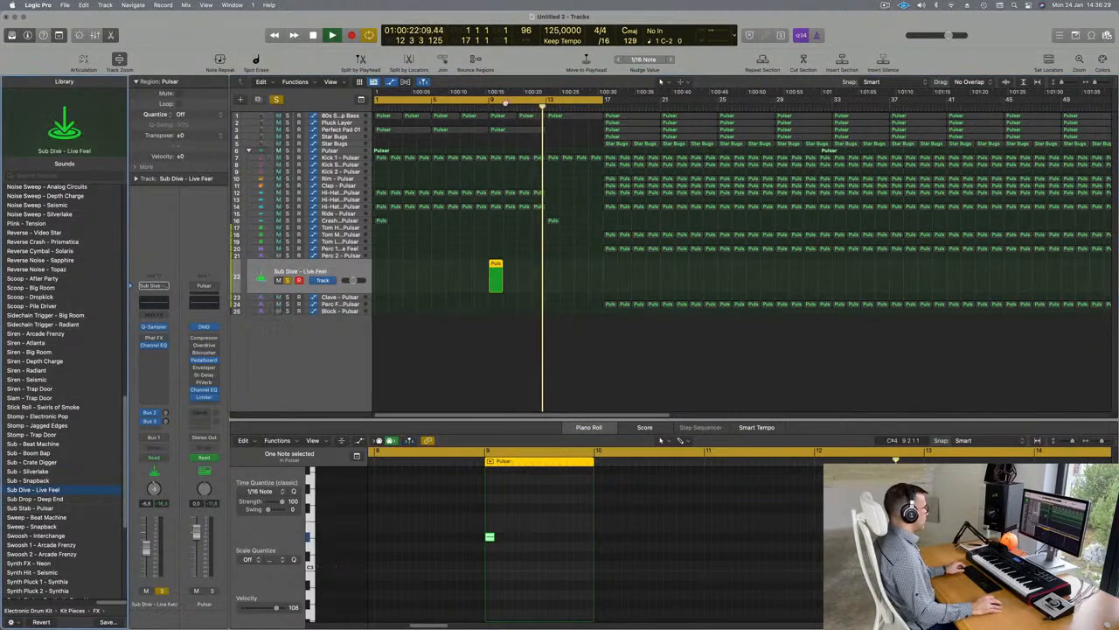
click(481, 109)
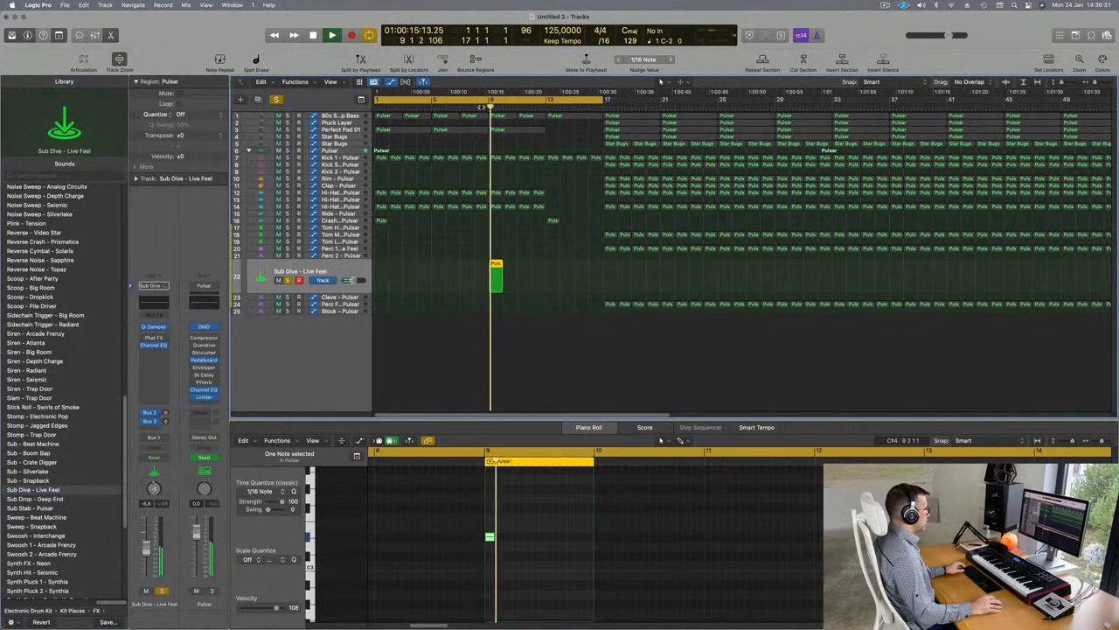
click(30, 508)
click(483, 108)
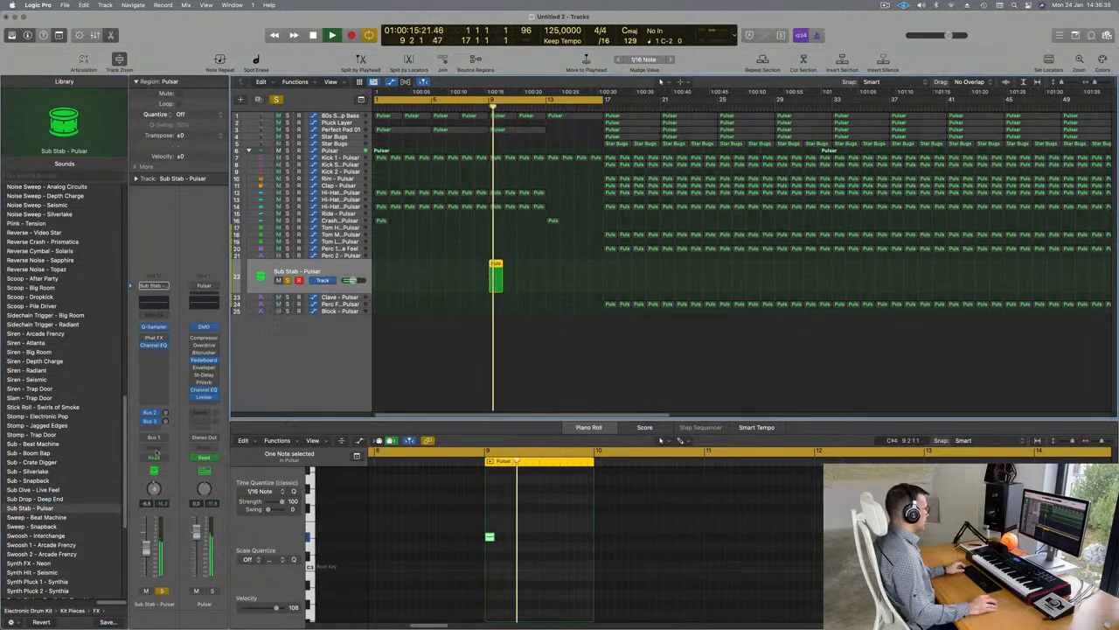
click(50, 500)
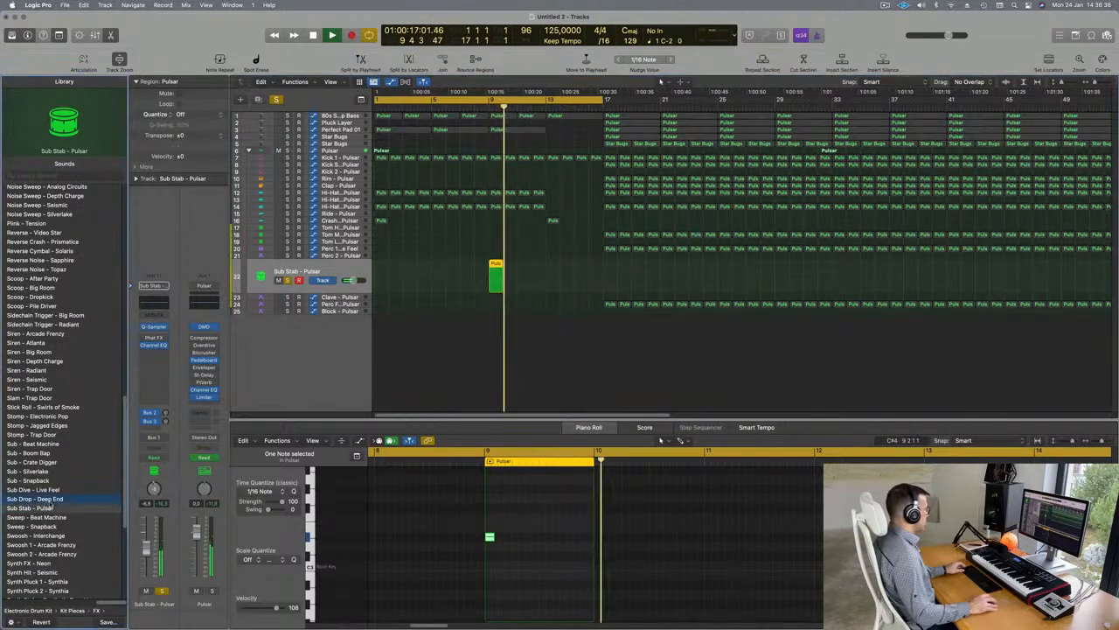
click(484, 108)
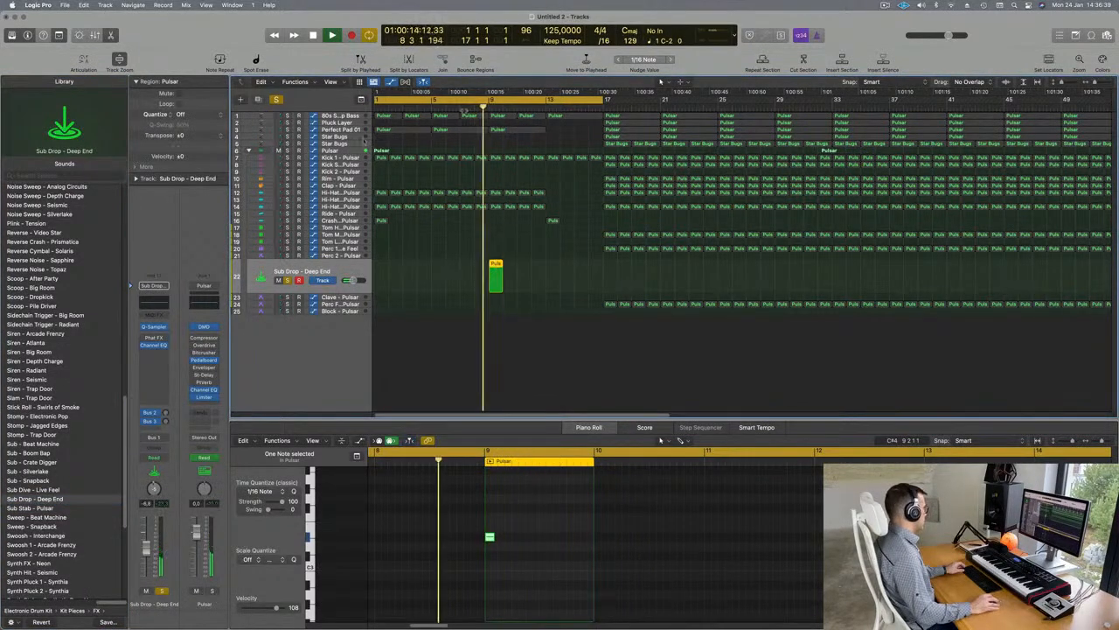
Load the Reverse Cymbal - Solaris sound on track 22, audition it at bar 9 and unsolo the track
scroll(67, 465, down, 6)
scroll(67, 463, up, 2)
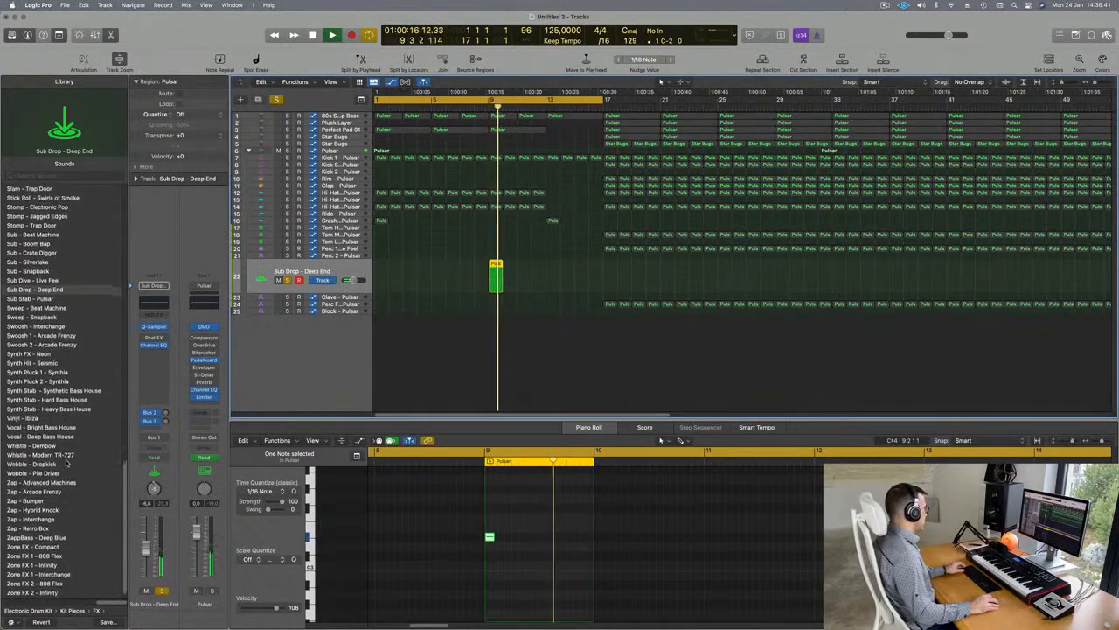
scroll(67, 464, up, 10)
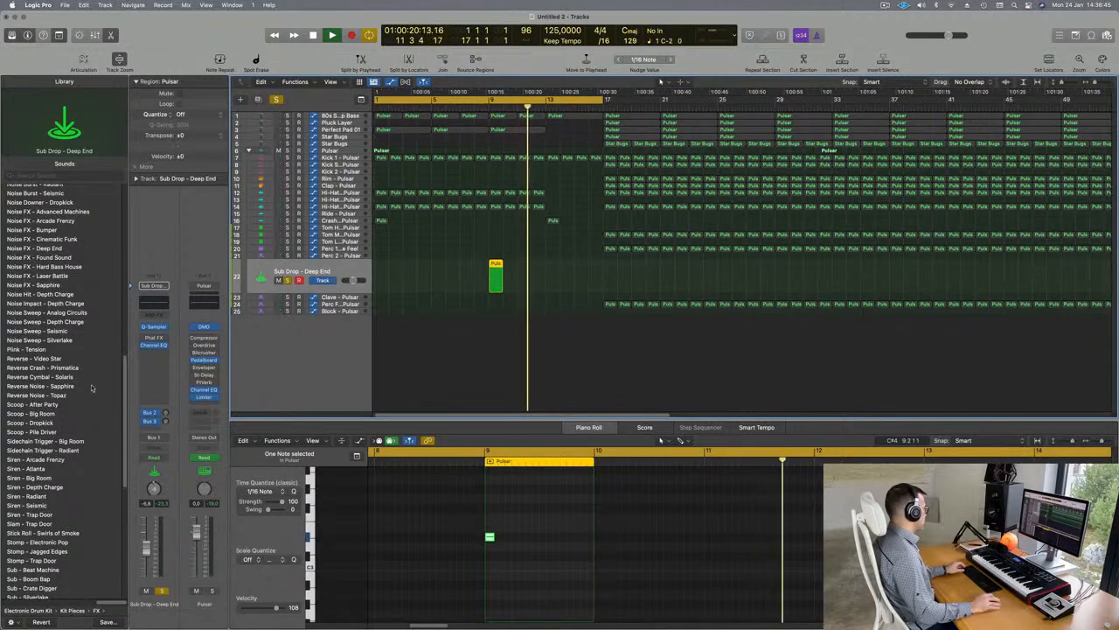
click(40, 377)
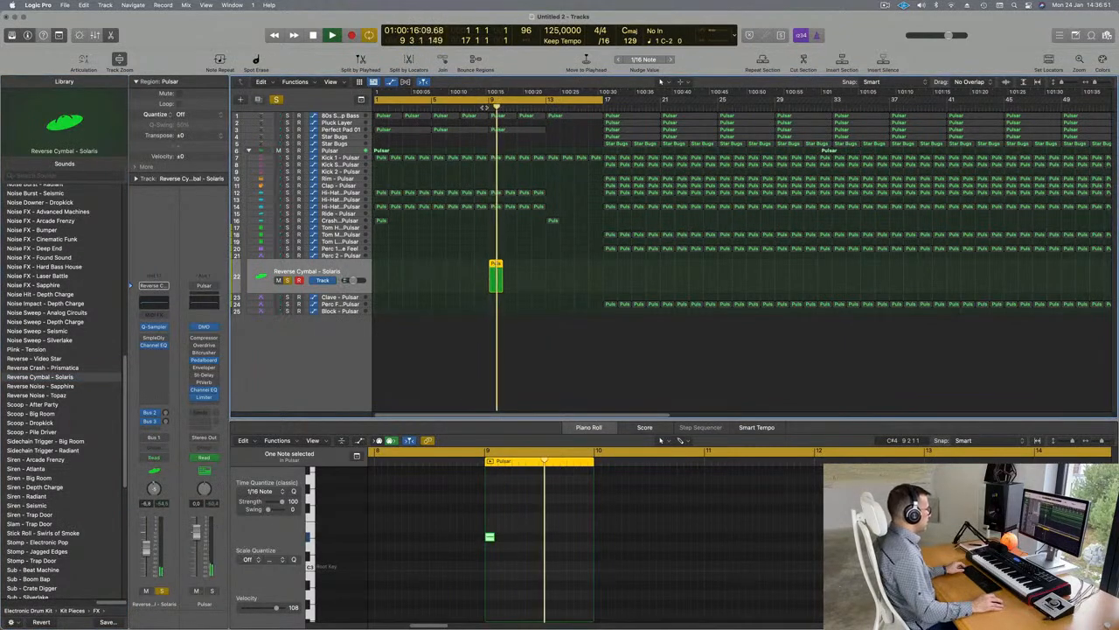
click(287, 280)
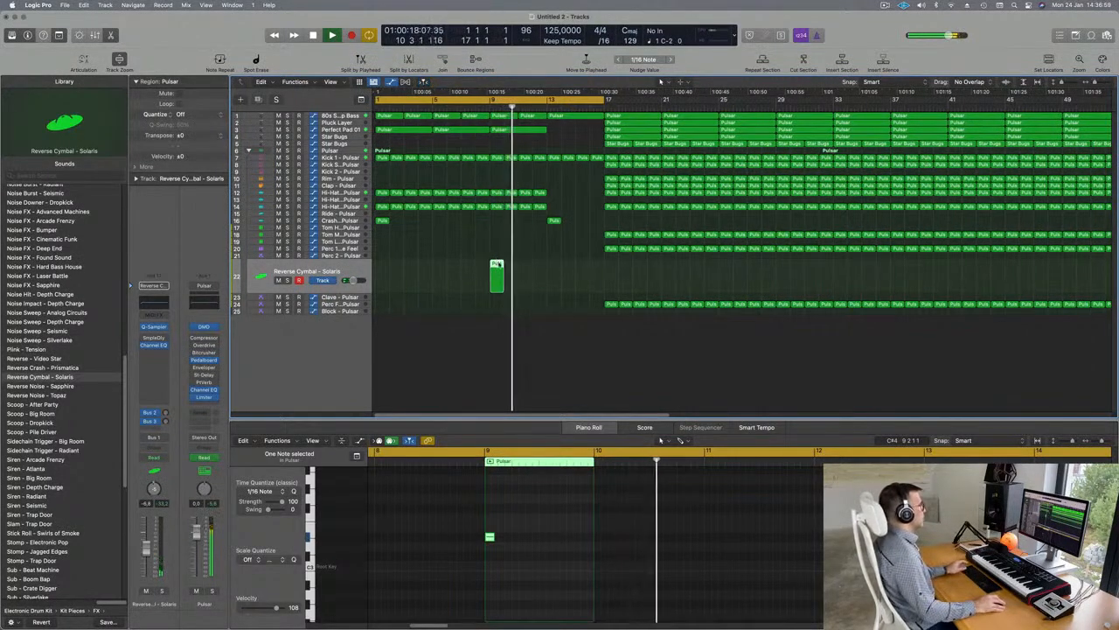
Play the arrangement from the start and examine the region layout of the intro and the full section
key(Return)
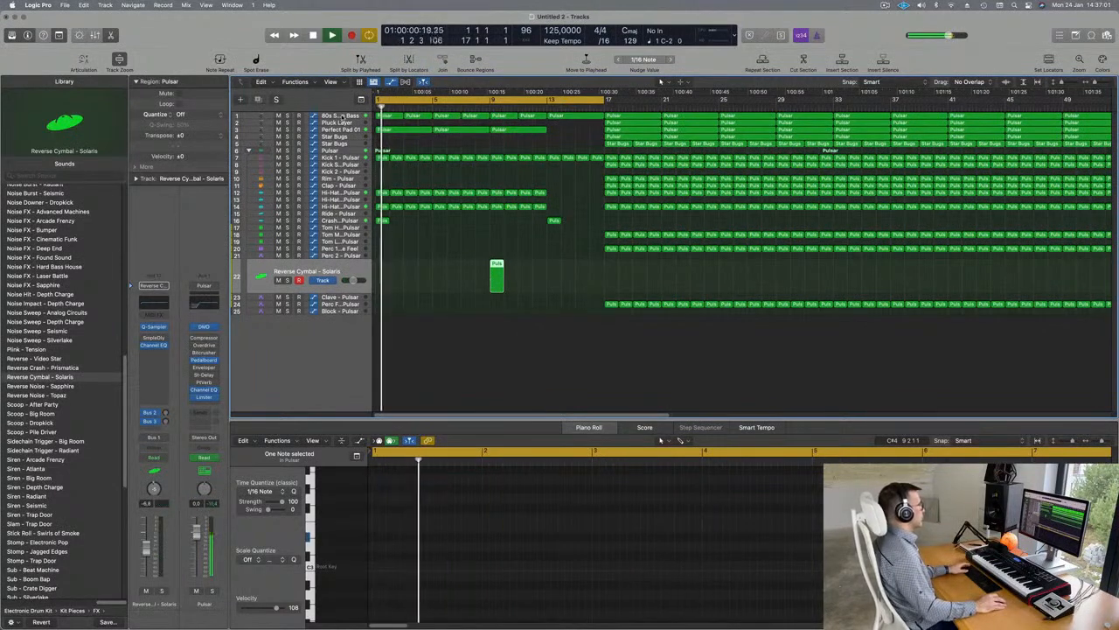
click(336, 116)
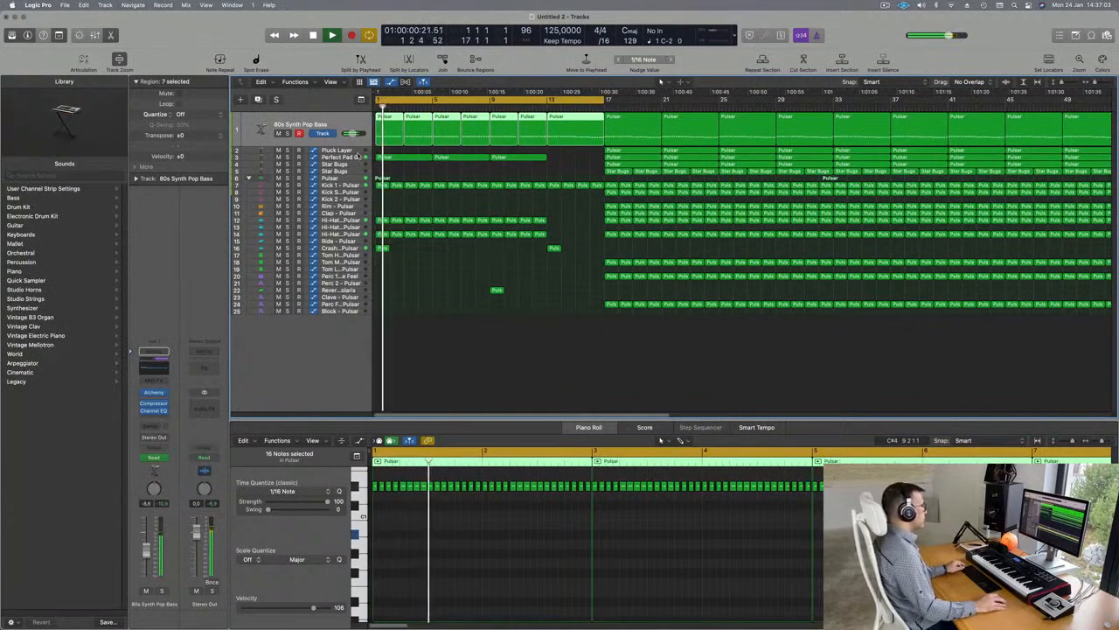
scroll(434, 288, down, 4)
scroll(394, 306, up, 3)
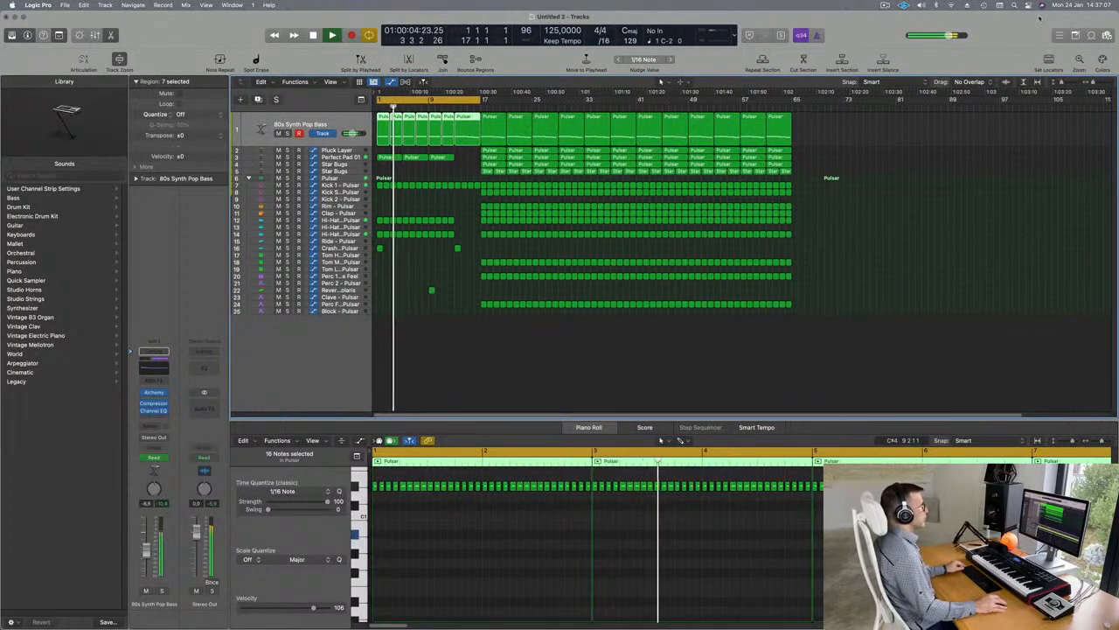
click(883, 5)
click(883, 5)
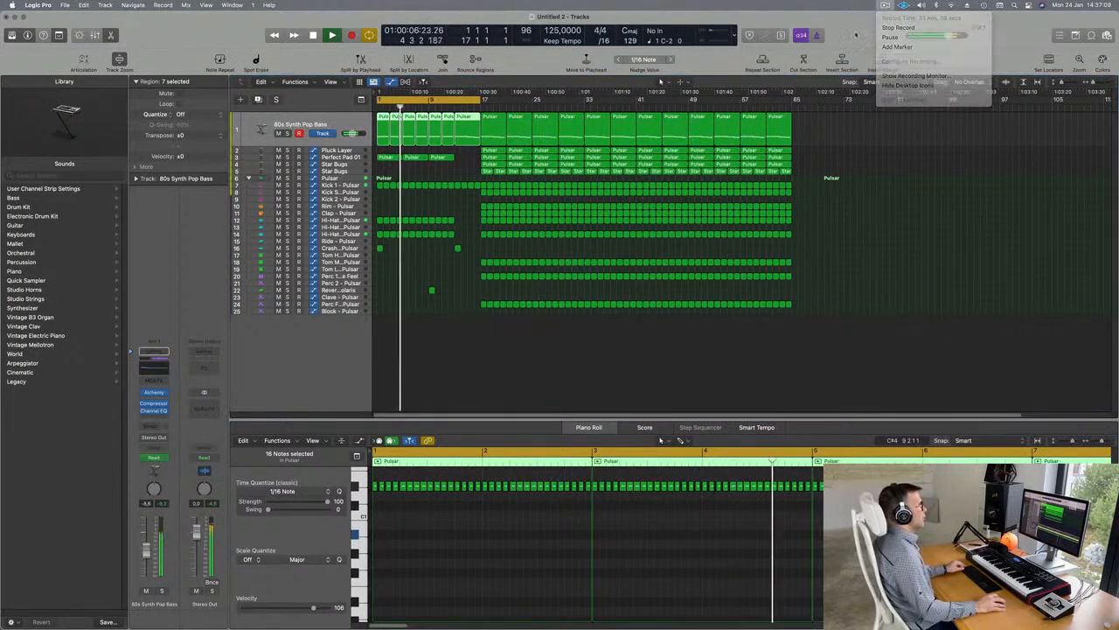
scroll(592, 259, up, 2)
scroll(464, 288, down, 1)
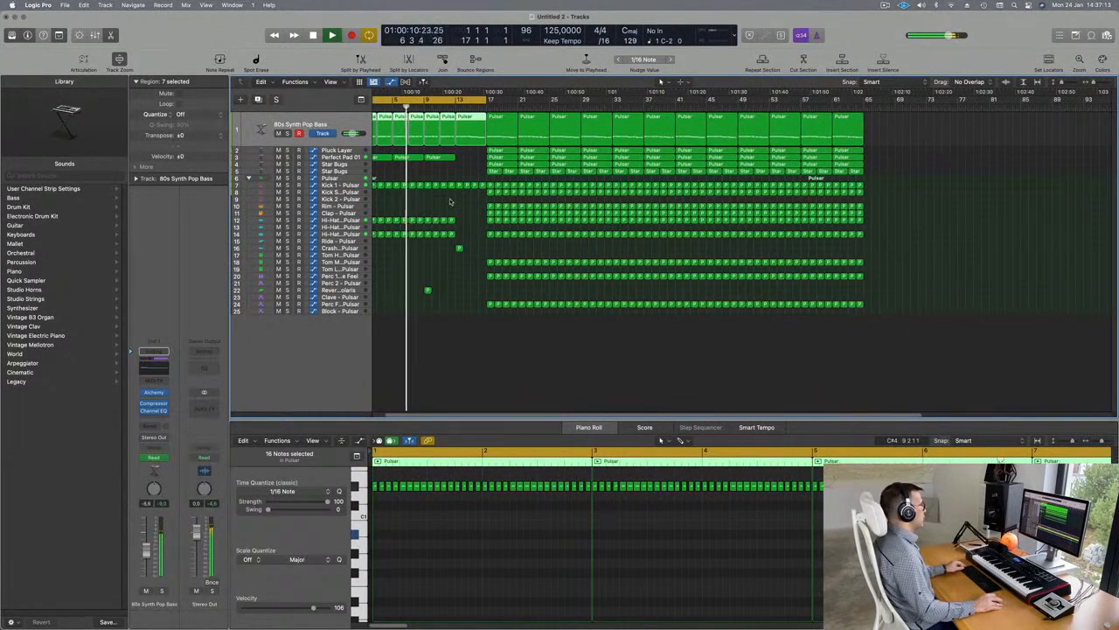
Shorten the project by moving its end marker to bar 68
scroll(892, 167, down, 3)
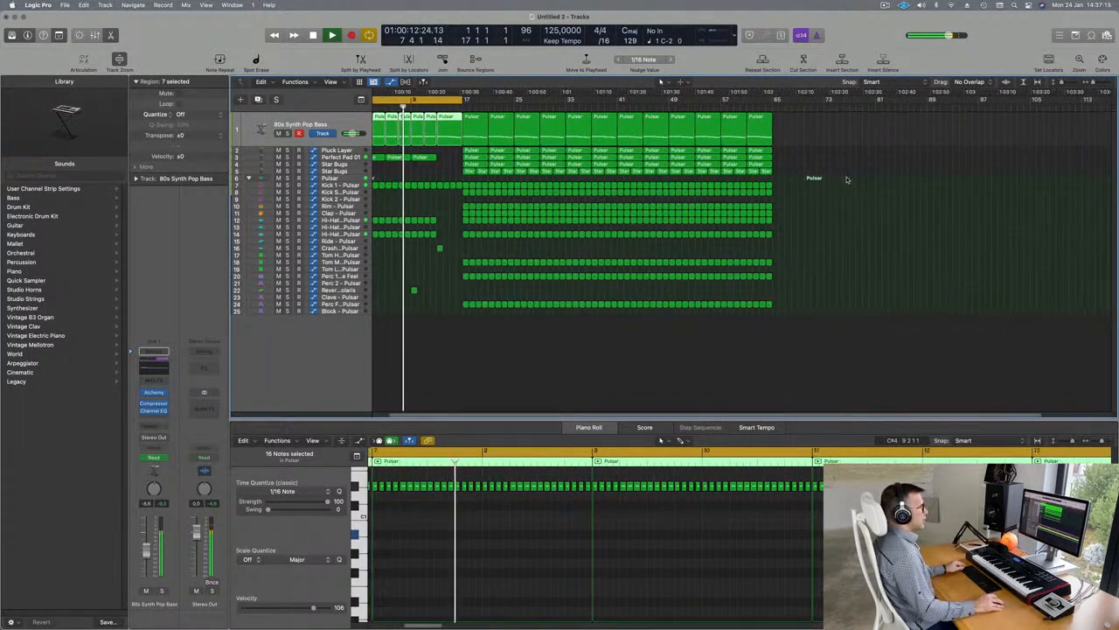
drag(1108, 91, 760, 128)
scroll(490, 289, up, 5)
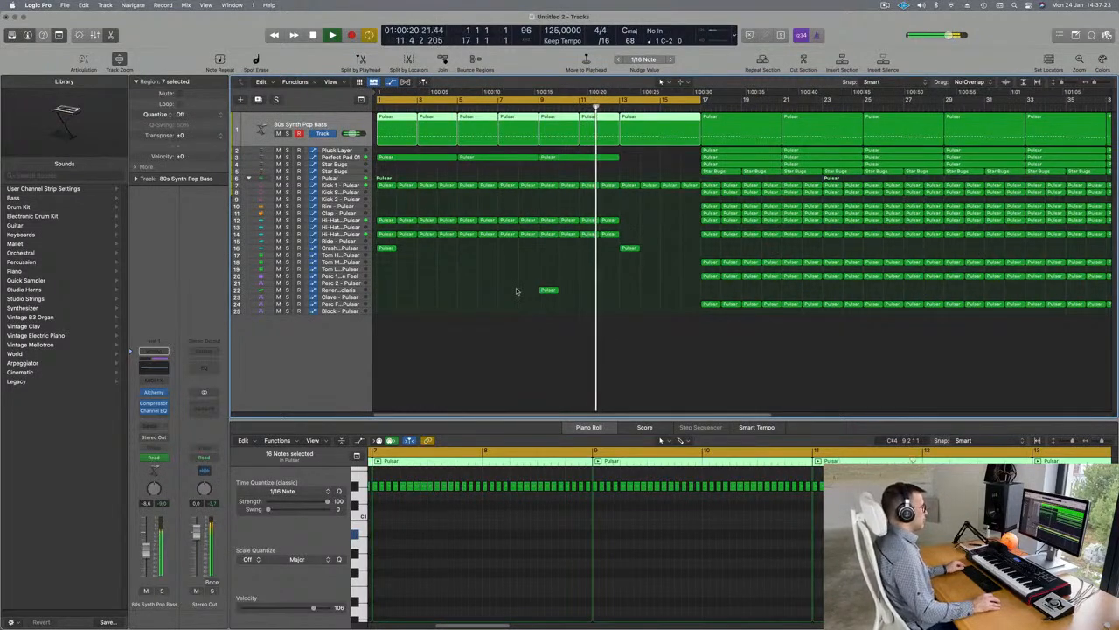
Set the cycle range to bars 17 to 33
scroll(514, 287, down, 4)
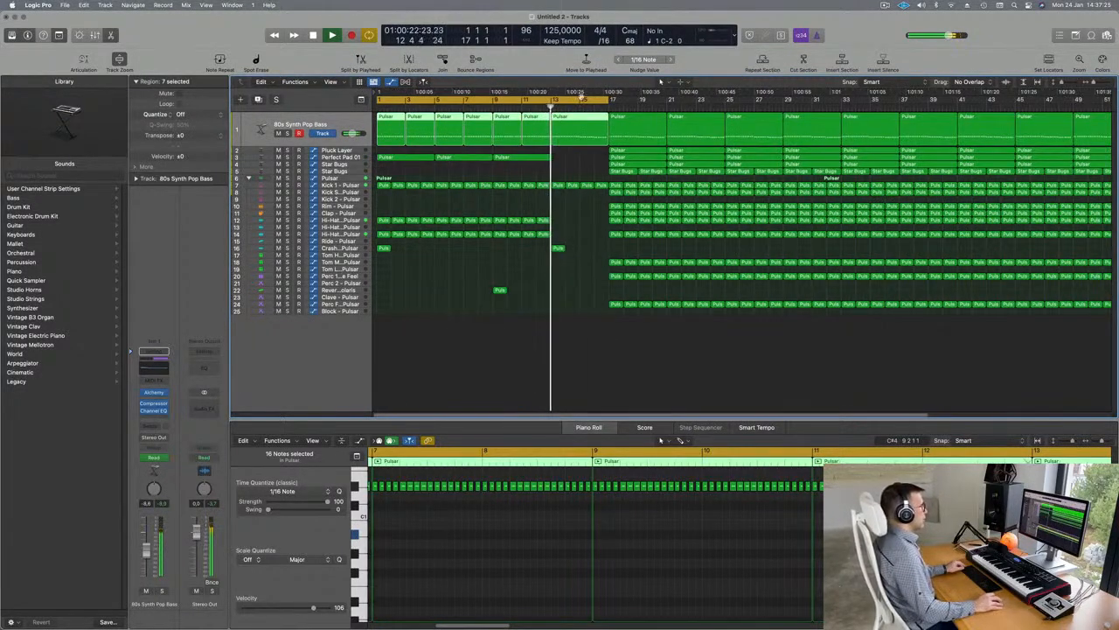
drag(647, 103, 810, 103)
scroll(714, 250, down, 3)
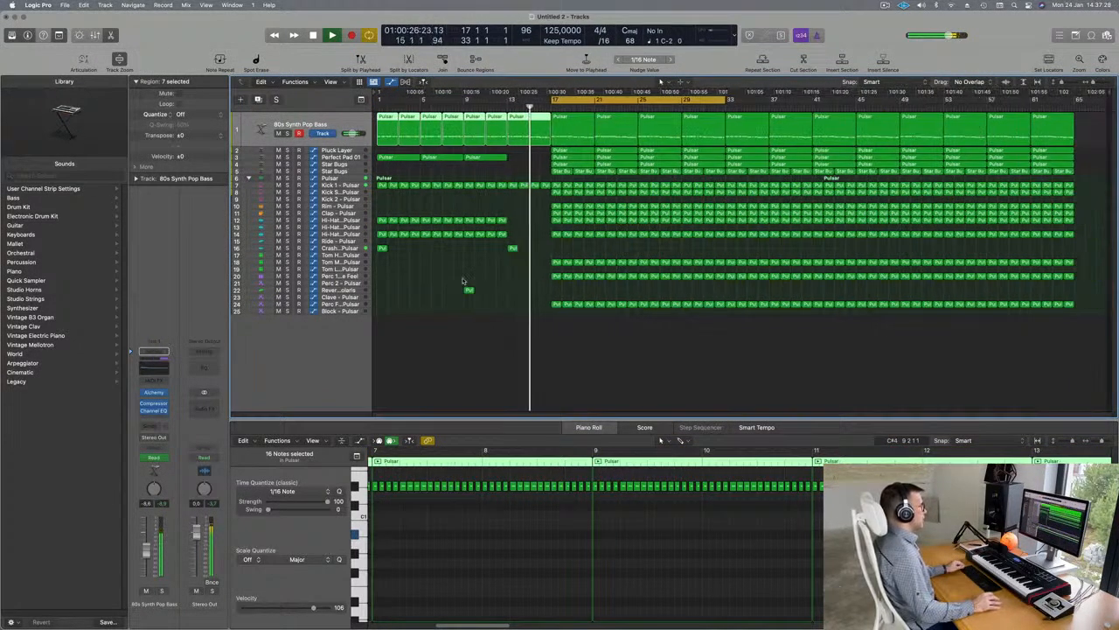
Copy the Crash FX region from bar 13 to bar 17
scroll(463, 281, up, 3)
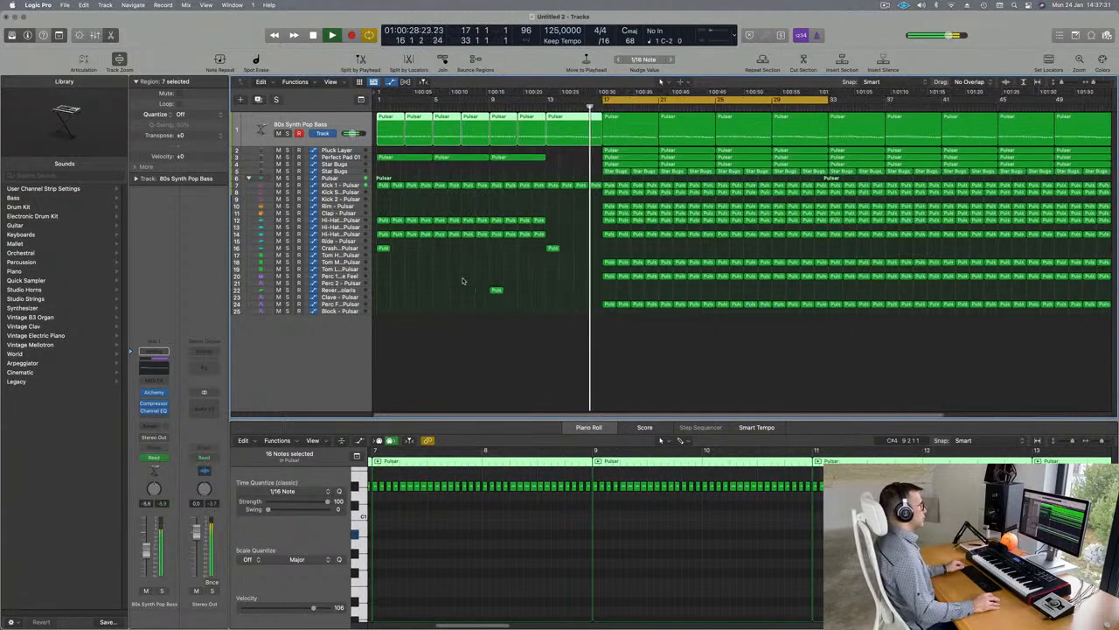
click(552, 249)
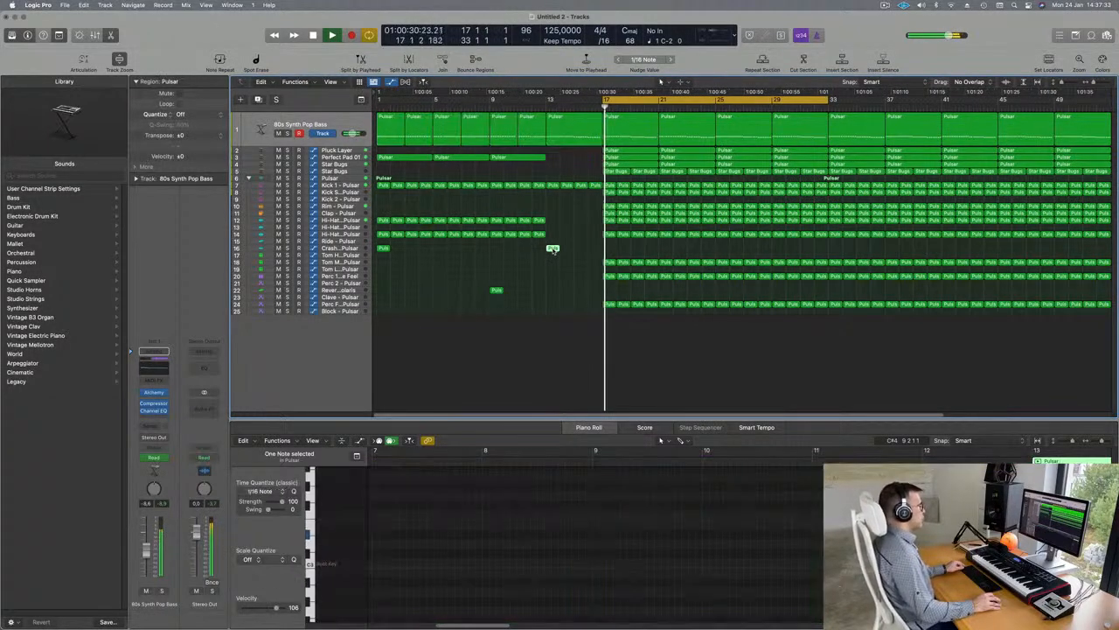
drag(555, 249, 610, 249)
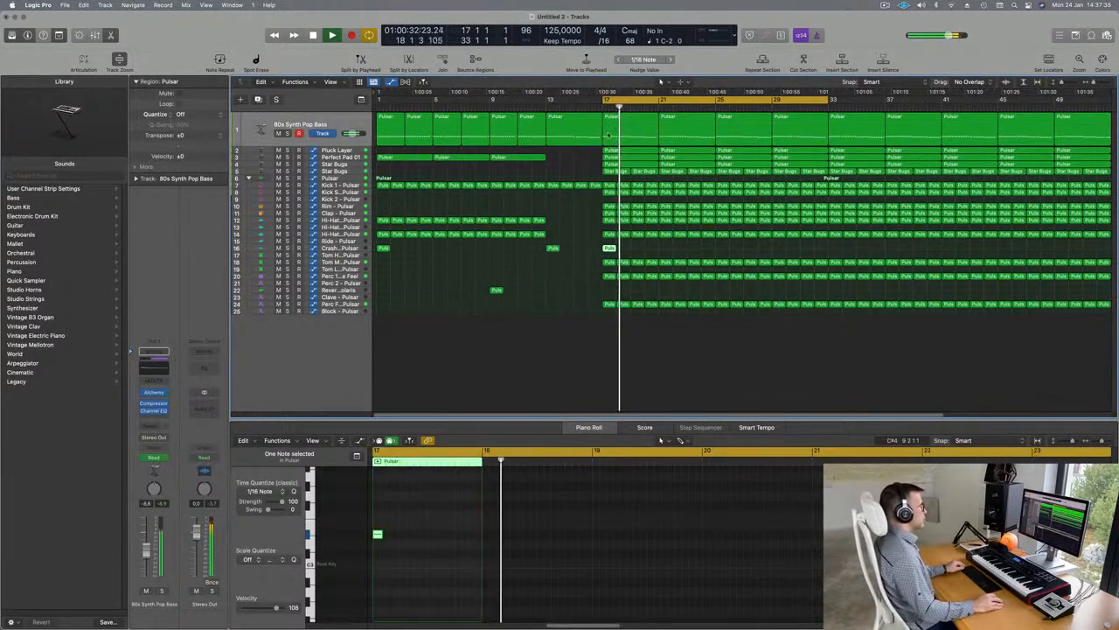
Mute the Pluck Layer and the second Star Bugs track, then replay the section from bar 17
click(349, 165)
click(287, 124)
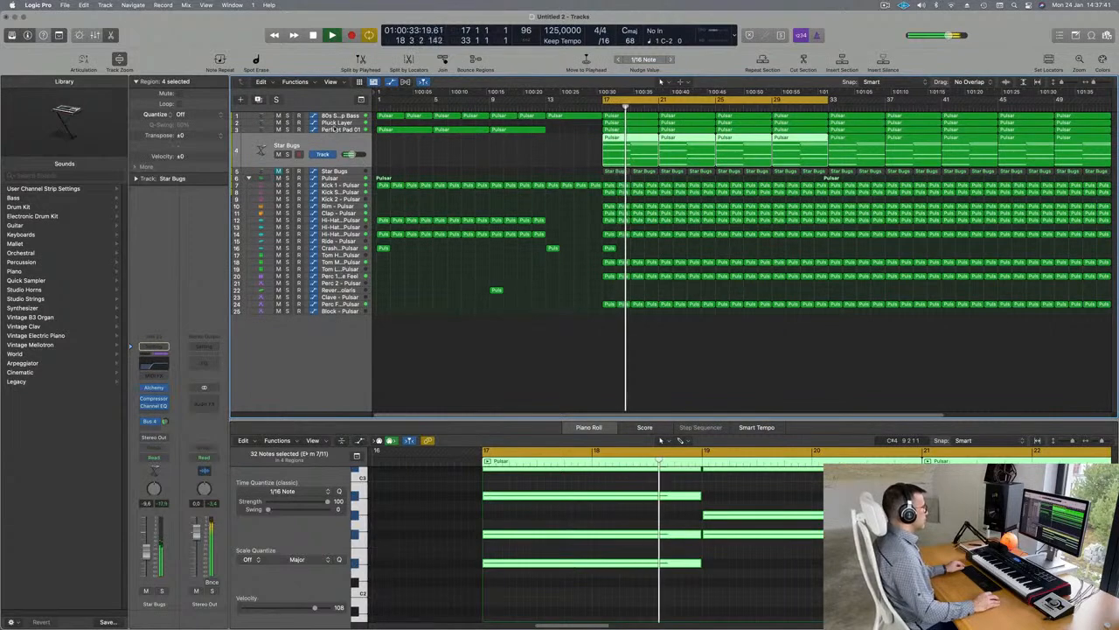
click(278, 140)
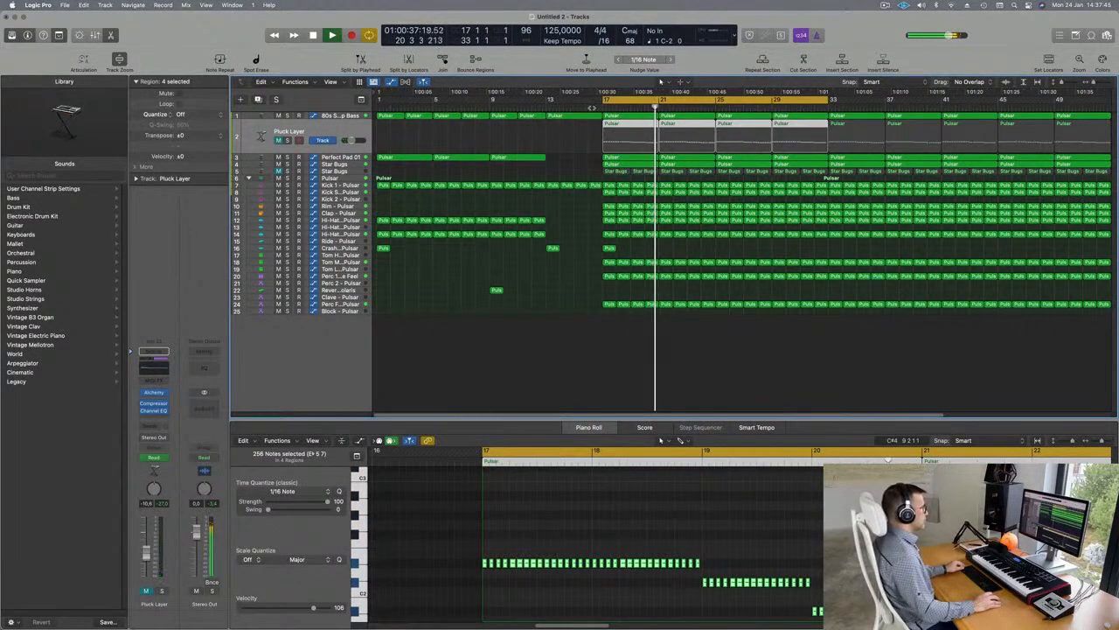
click(595, 109)
click(345, 159)
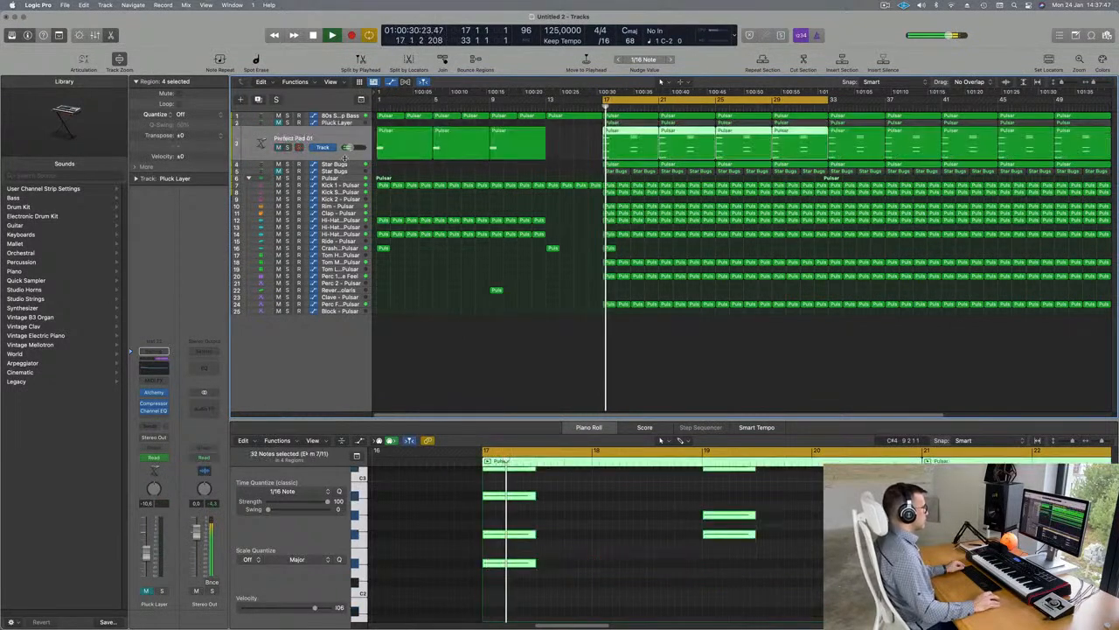
click(350, 166)
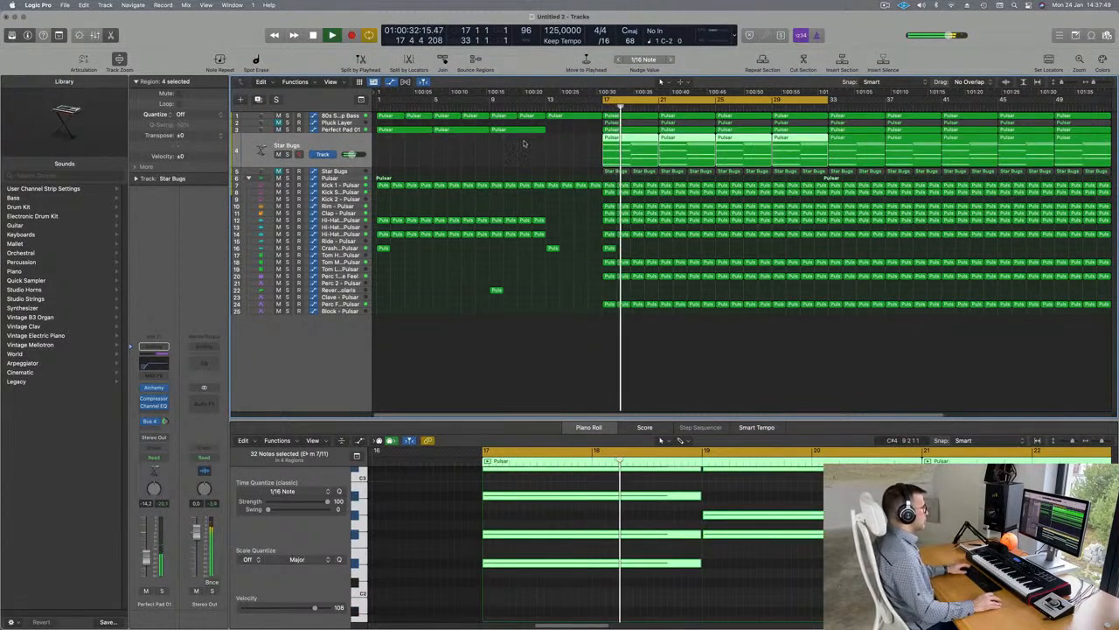
Add cutoff automation points to the 80s Synth Pop Bass, dipping at bar 21 and rising to about 25 % at bar 25
click(325, 116)
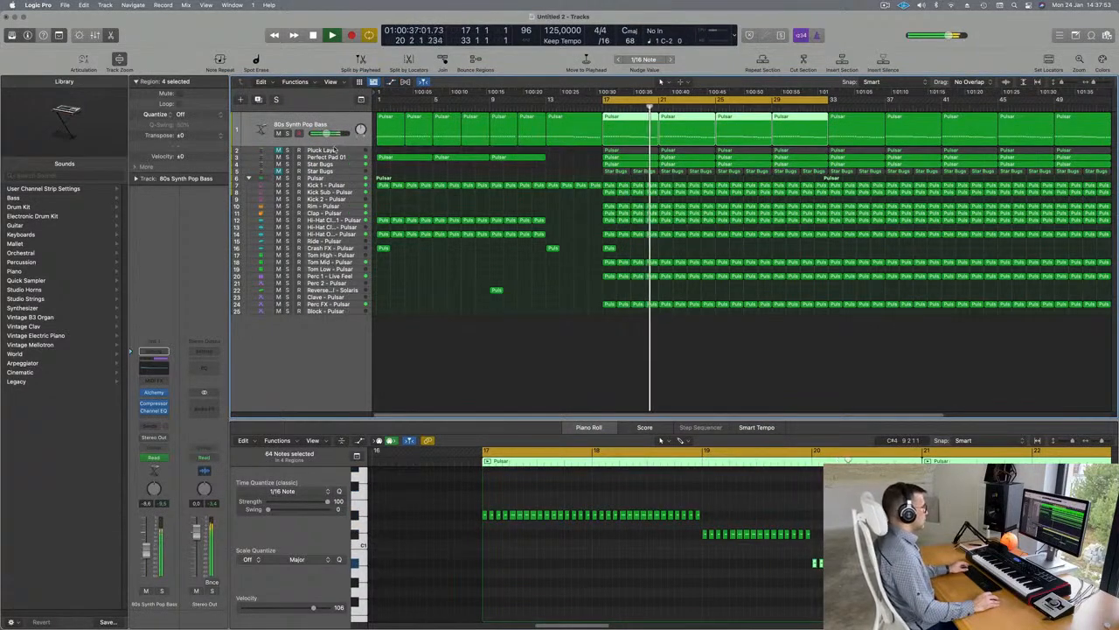
key(a)
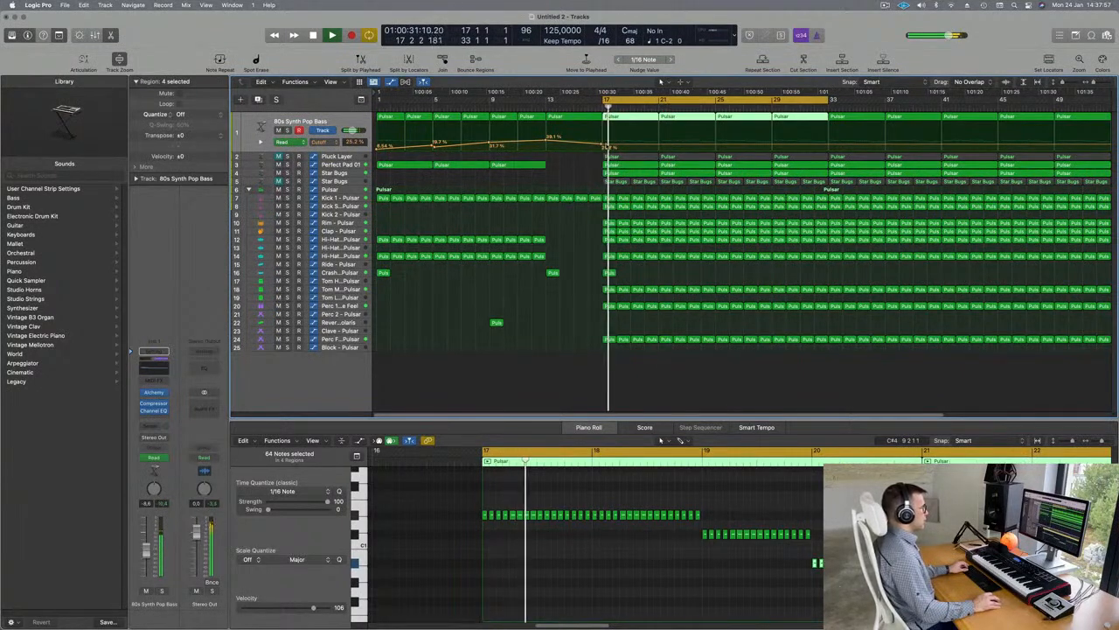
click(659, 144)
drag(660, 144, 718, 141)
click(717, 149)
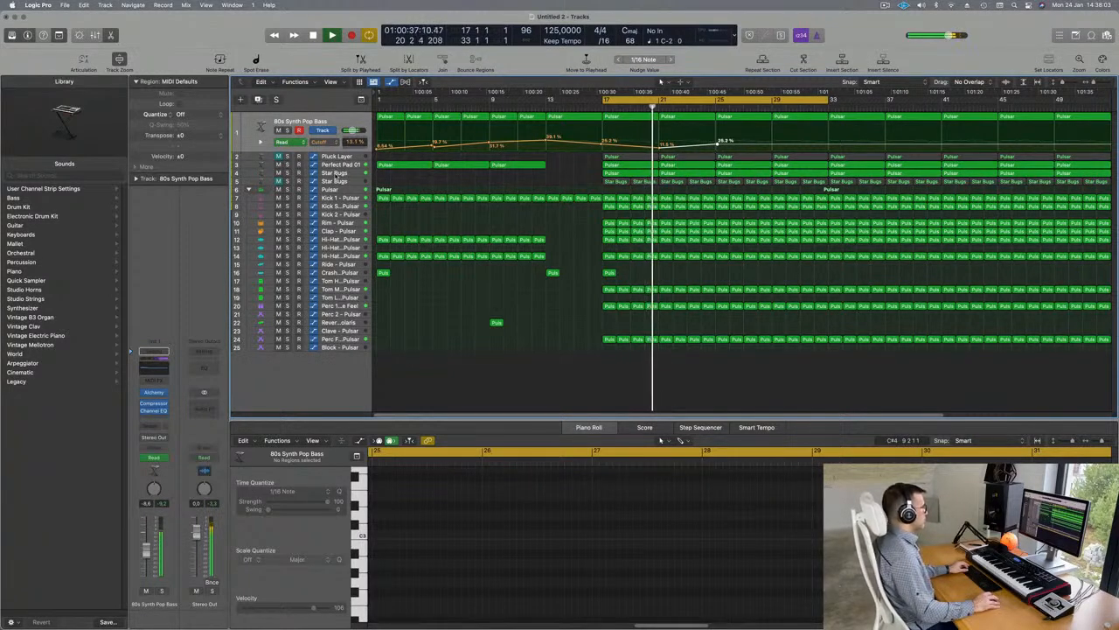
Set the first Star Bugs track to Touch automation and record a movement of its Alchemy Cutoff knob from bar 17
click(336, 174)
key(space)
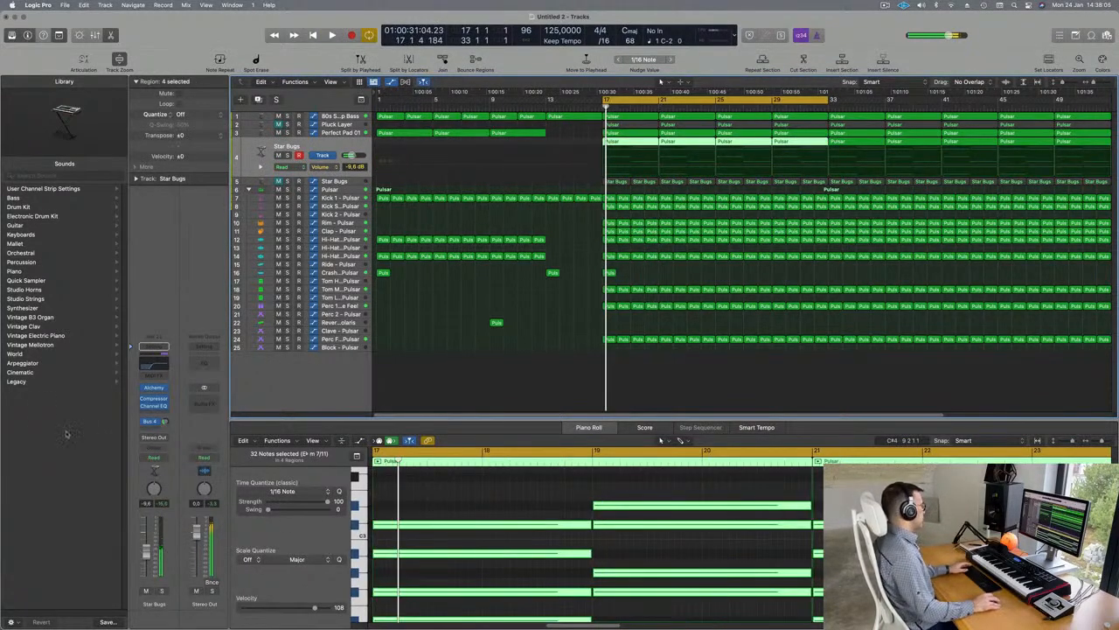
click(155, 458)
click(157, 469)
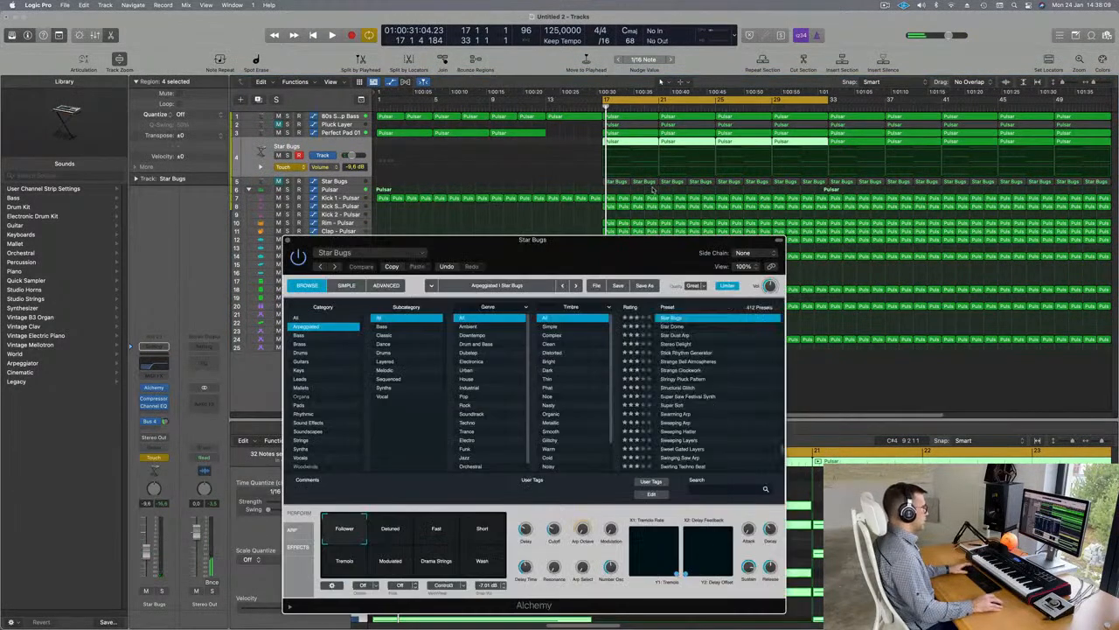
drag(553, 528, 553, 523)
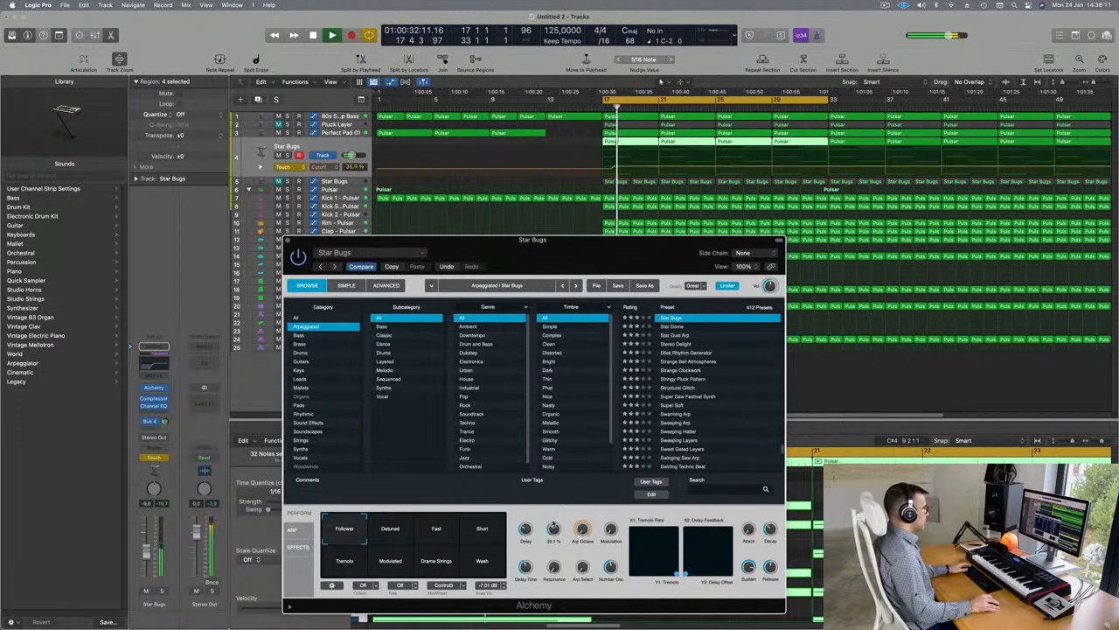
click(288, 240)
Shape the Star Bugs cutoff automation to rise from bar 17 to about 47.6 % at bar 21
click(603, 104)
drag(616, 166, 660, 159)
click(660, 170)
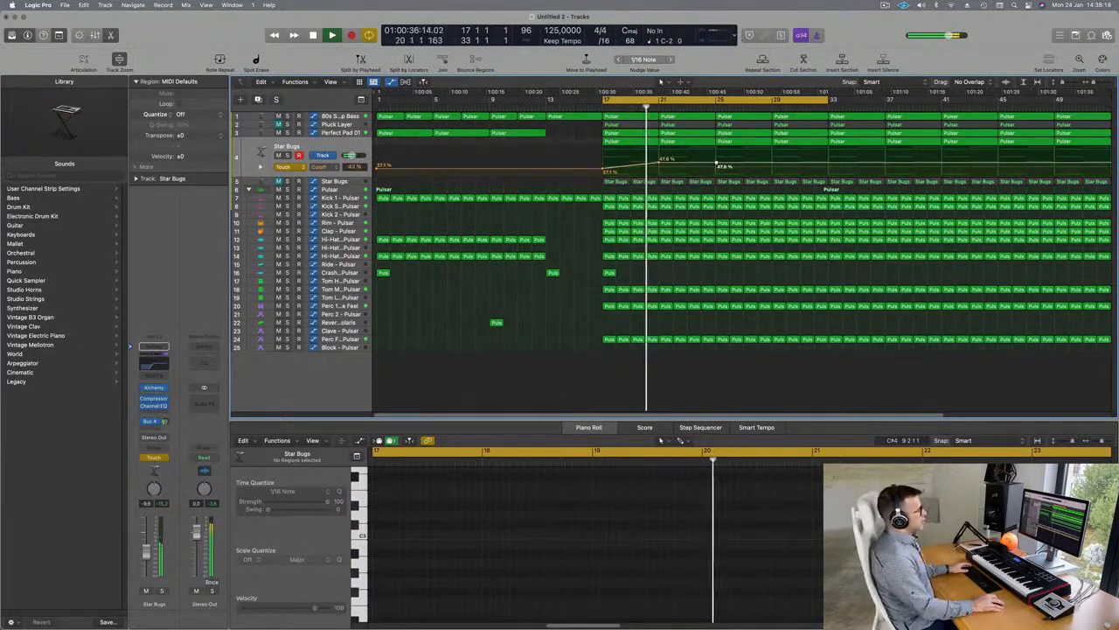